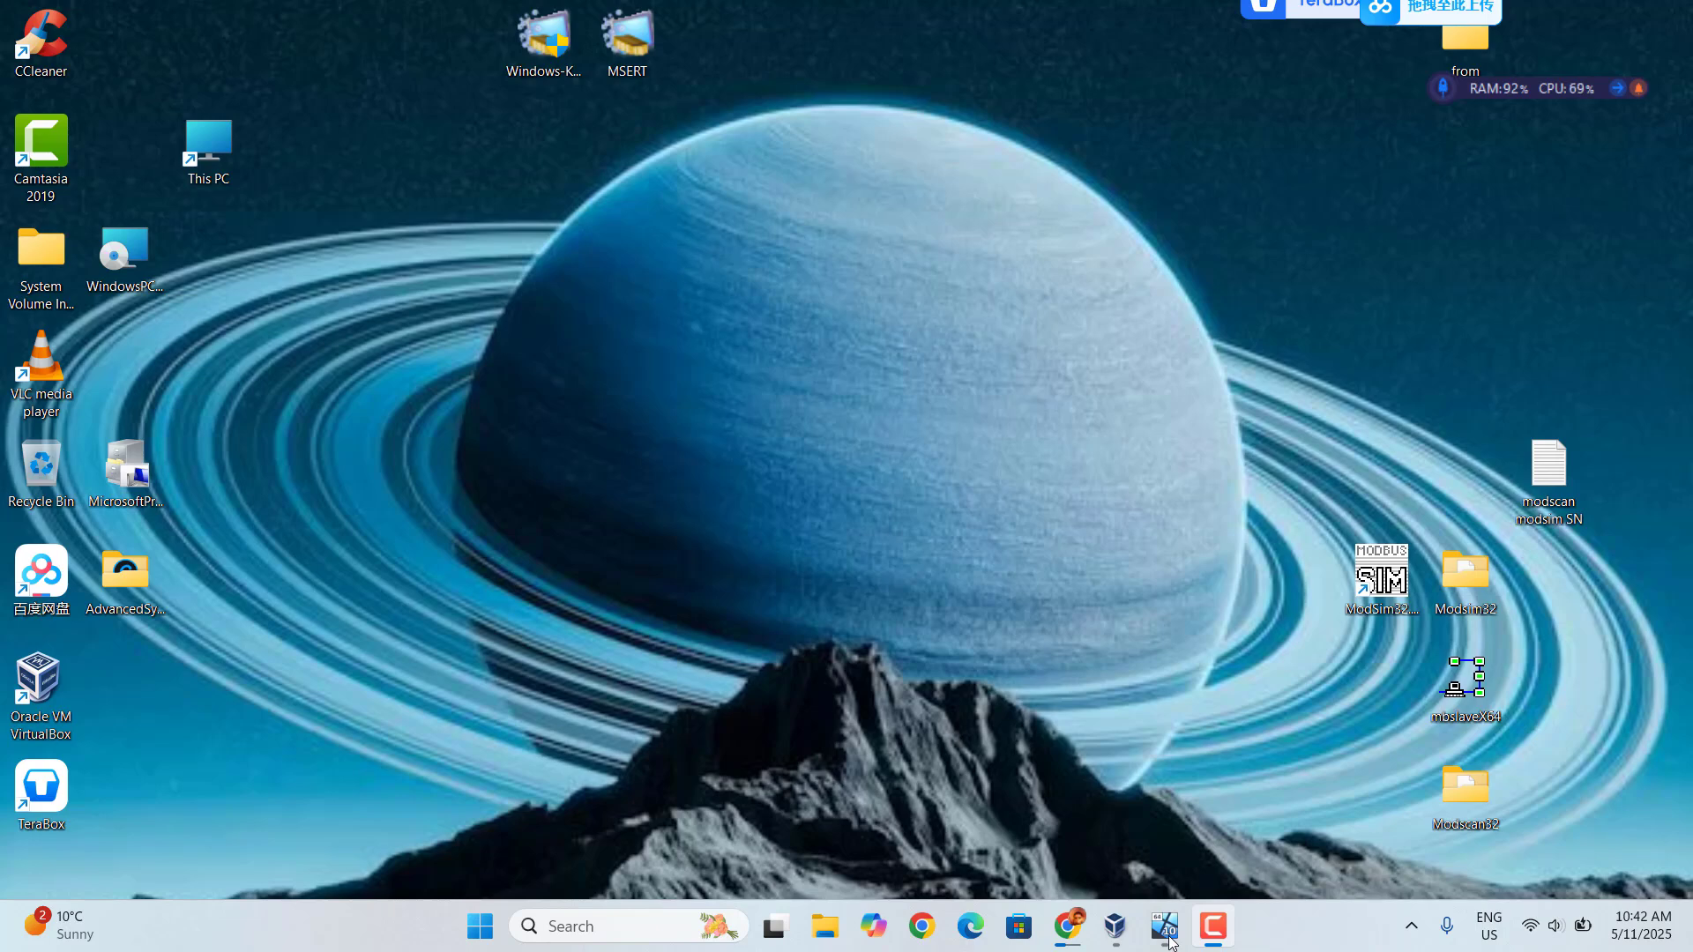
- Switch to TIA Portal in the win10 virtual machine and turn on online monitoring for Main [OB1]
left_click(1165, 928)
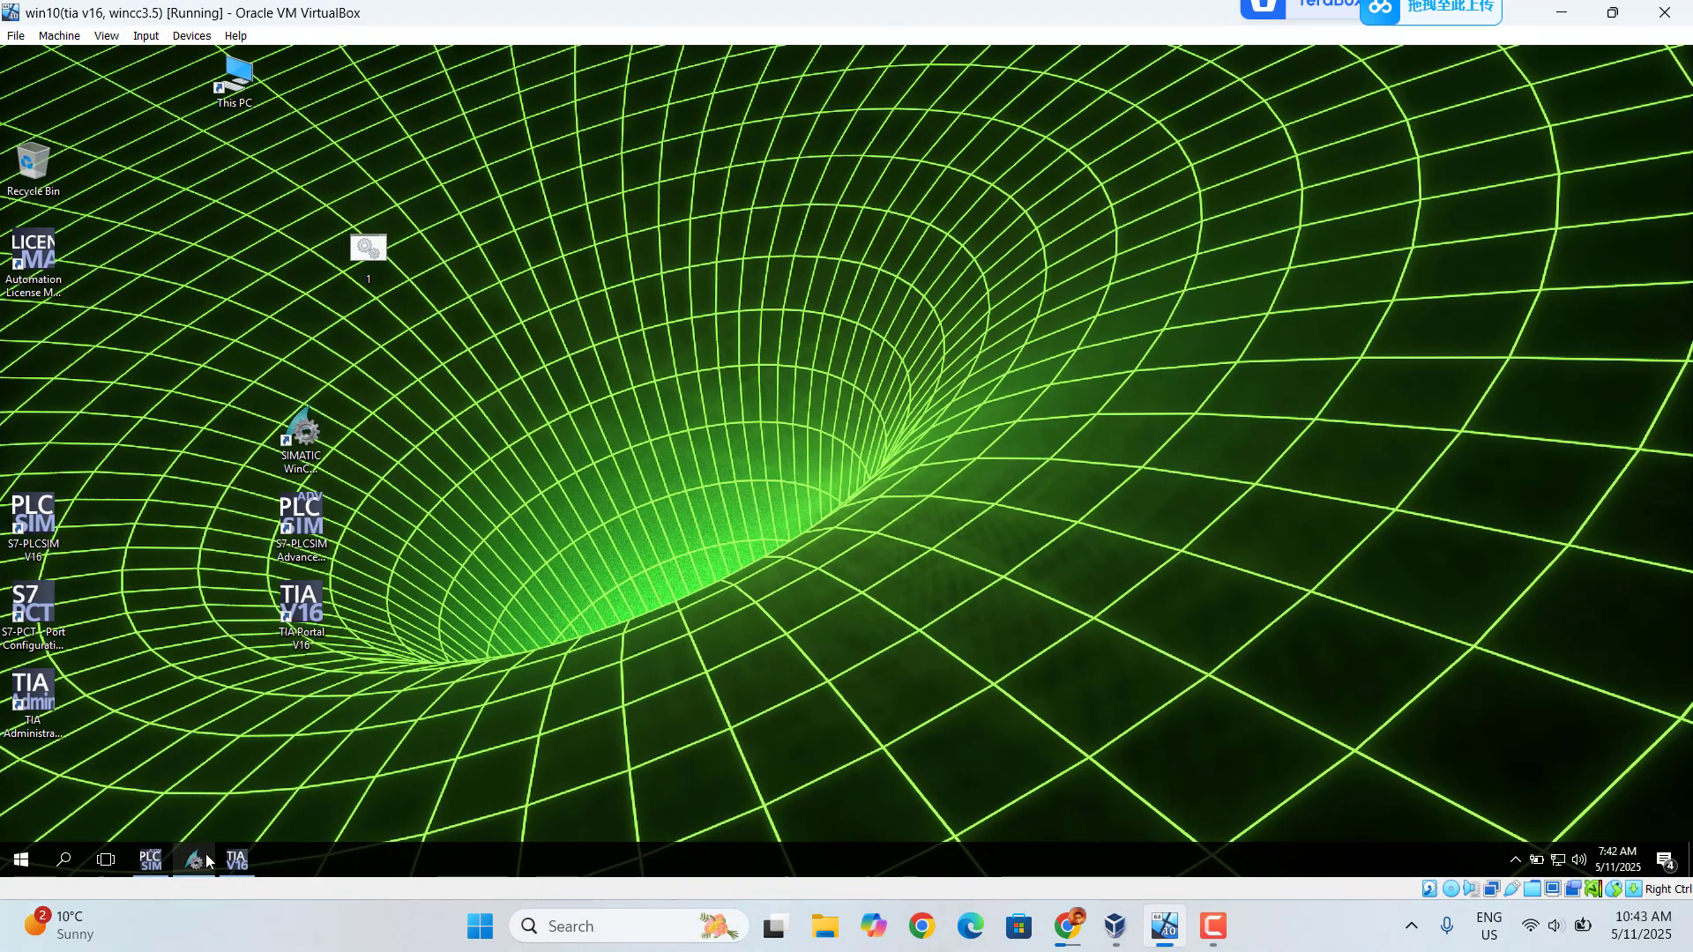
left_click(235, 867)
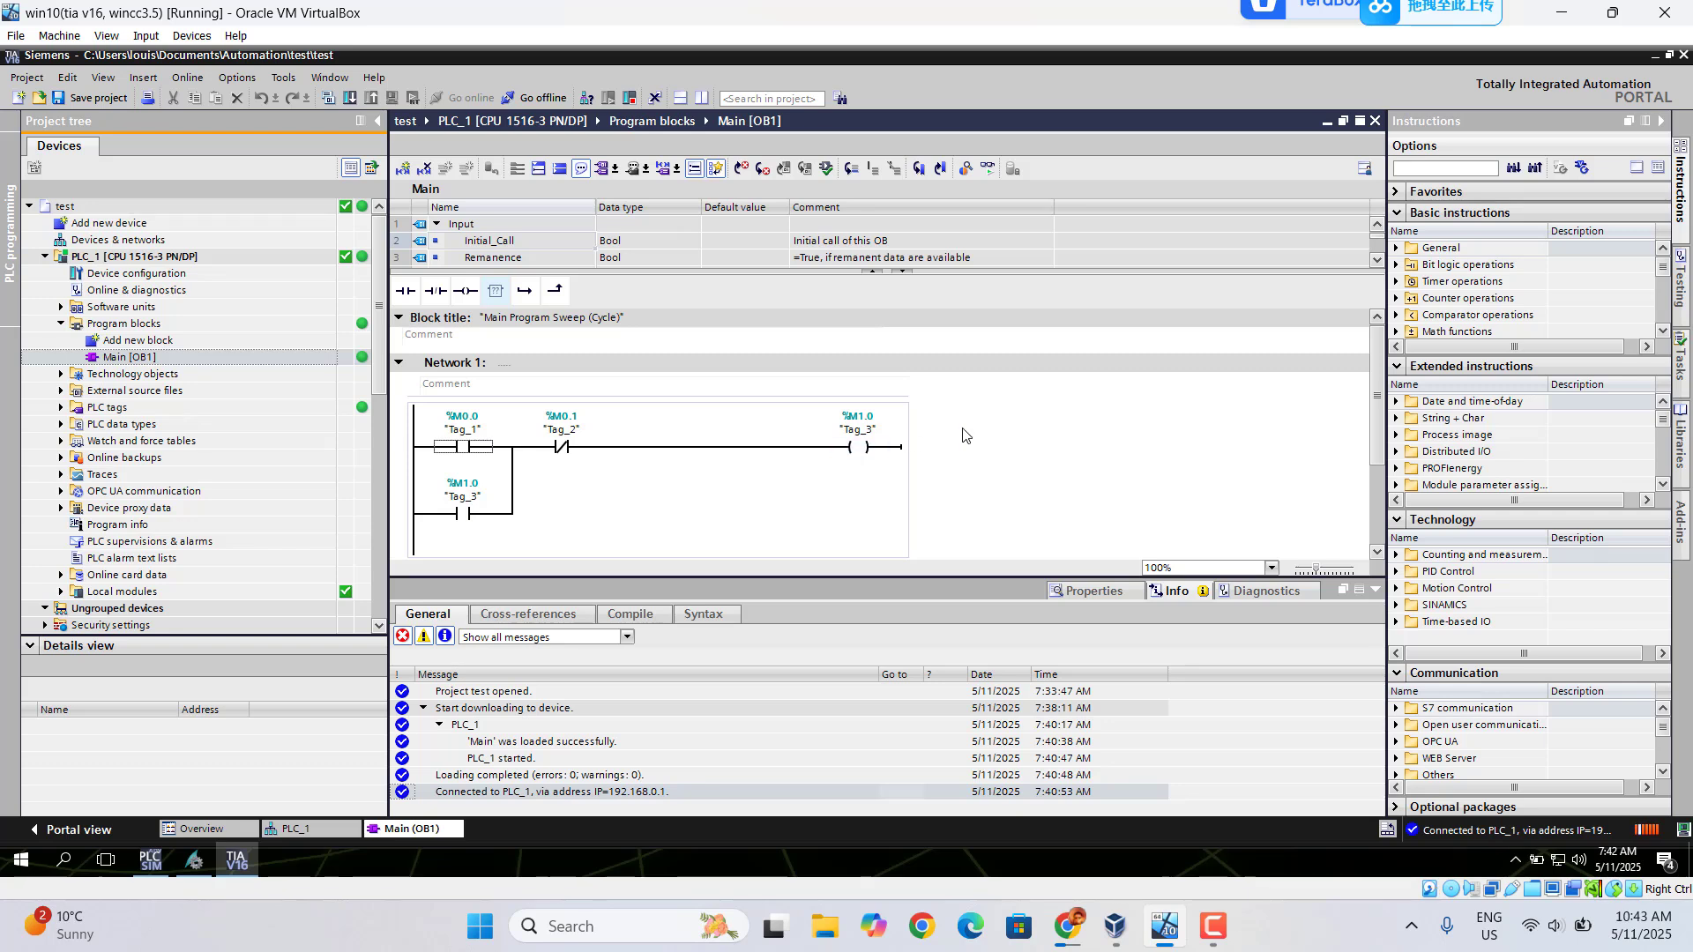
left_click(988, 169)
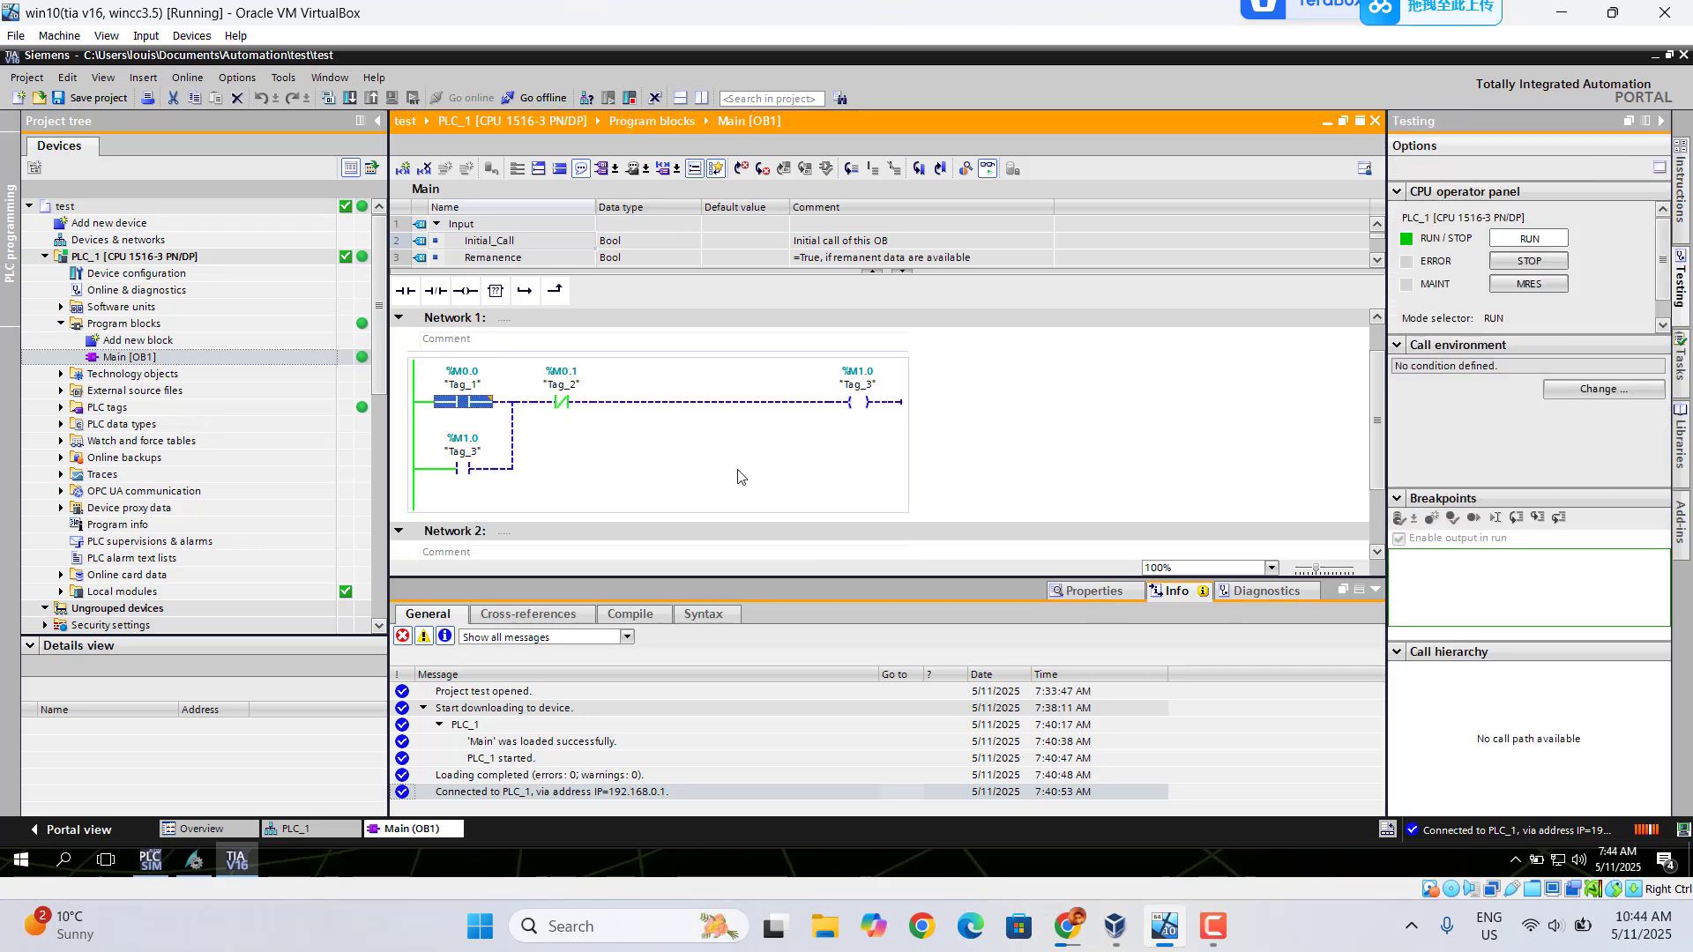
- Pulse the Tag_1 contact in Network 1 by modifying its value to 1 and back to 0
right_click(456, 404)
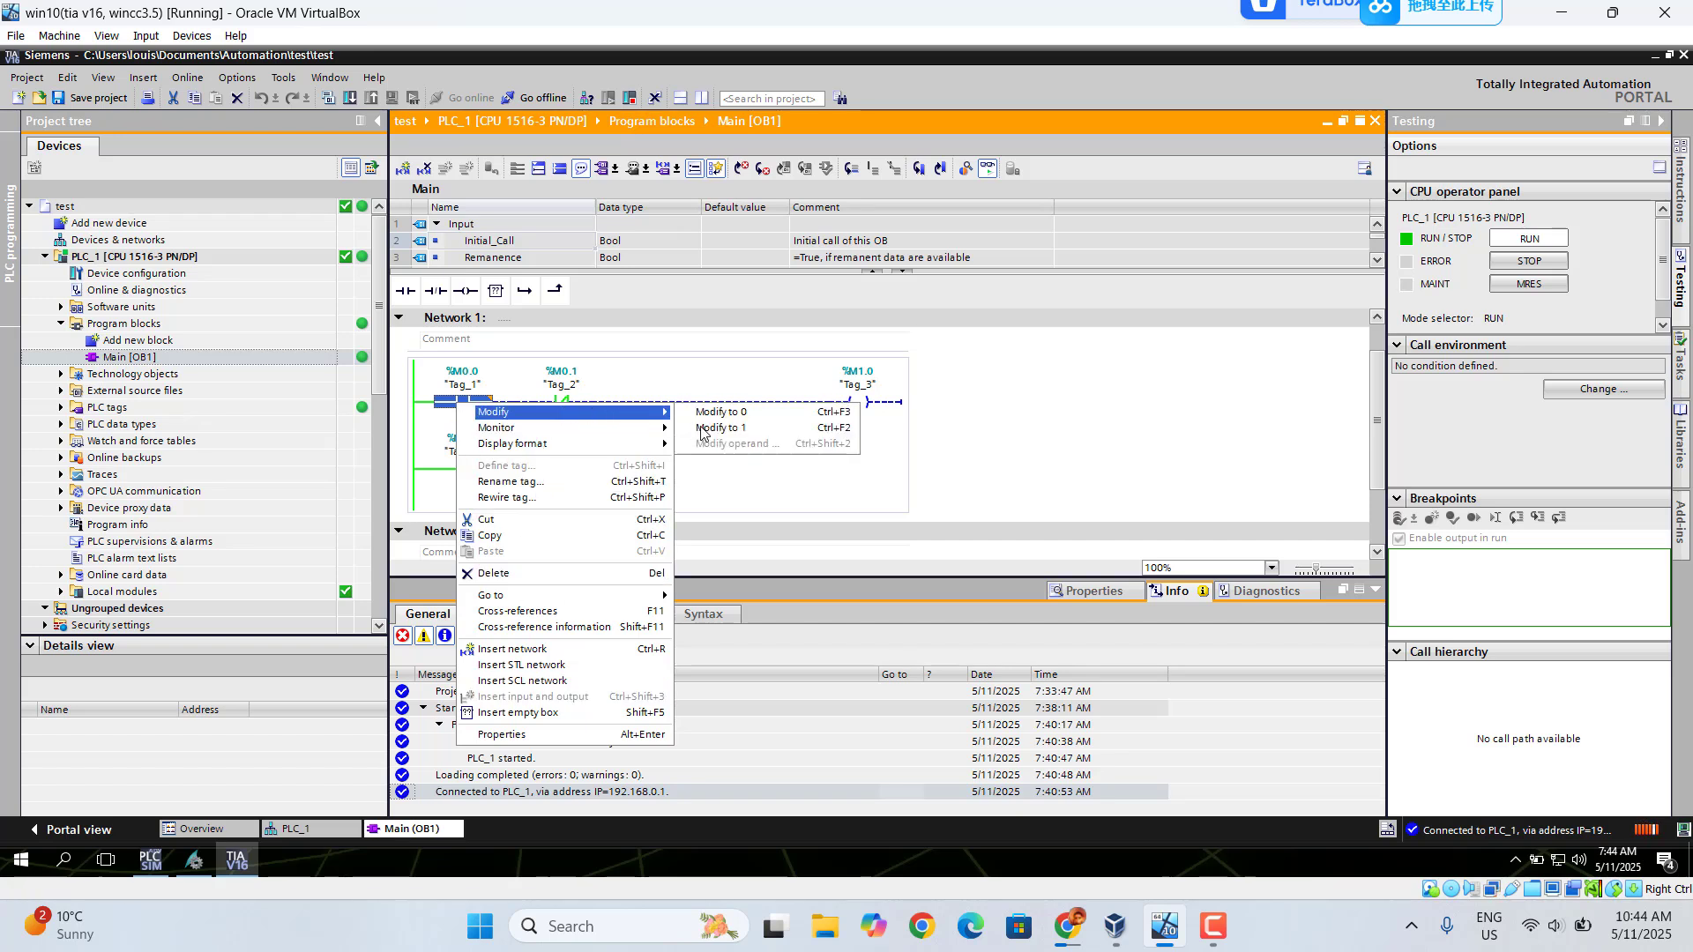
left_click(725, 431)
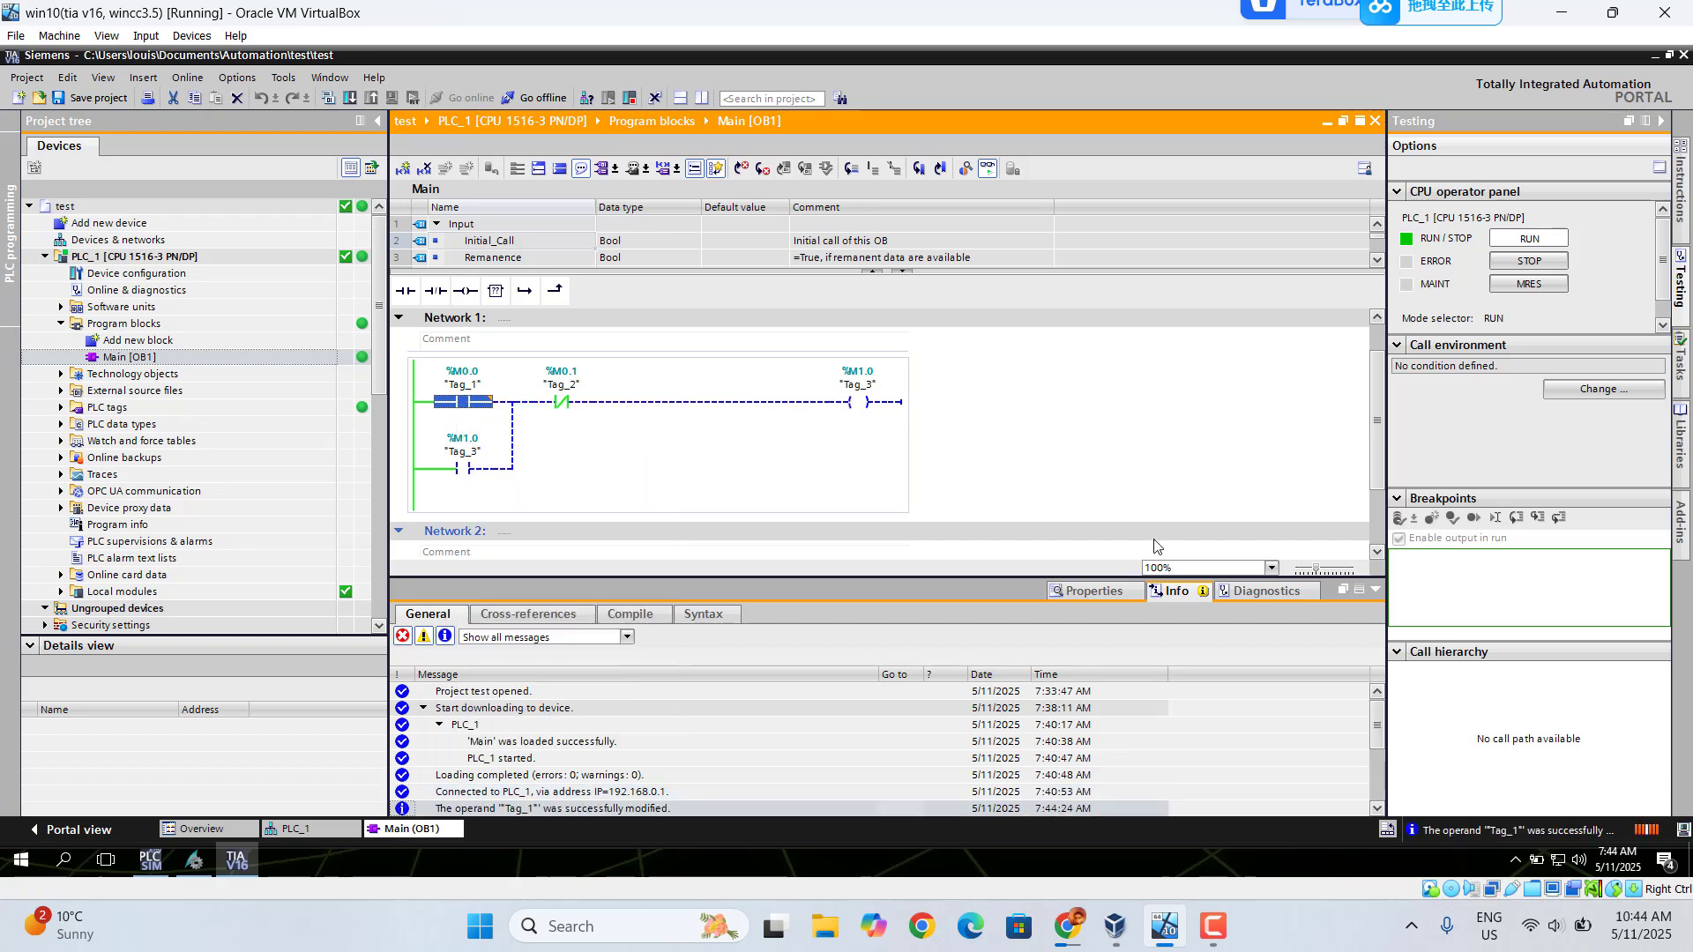
right_click(470, 403)
mouse_move(499, 407)
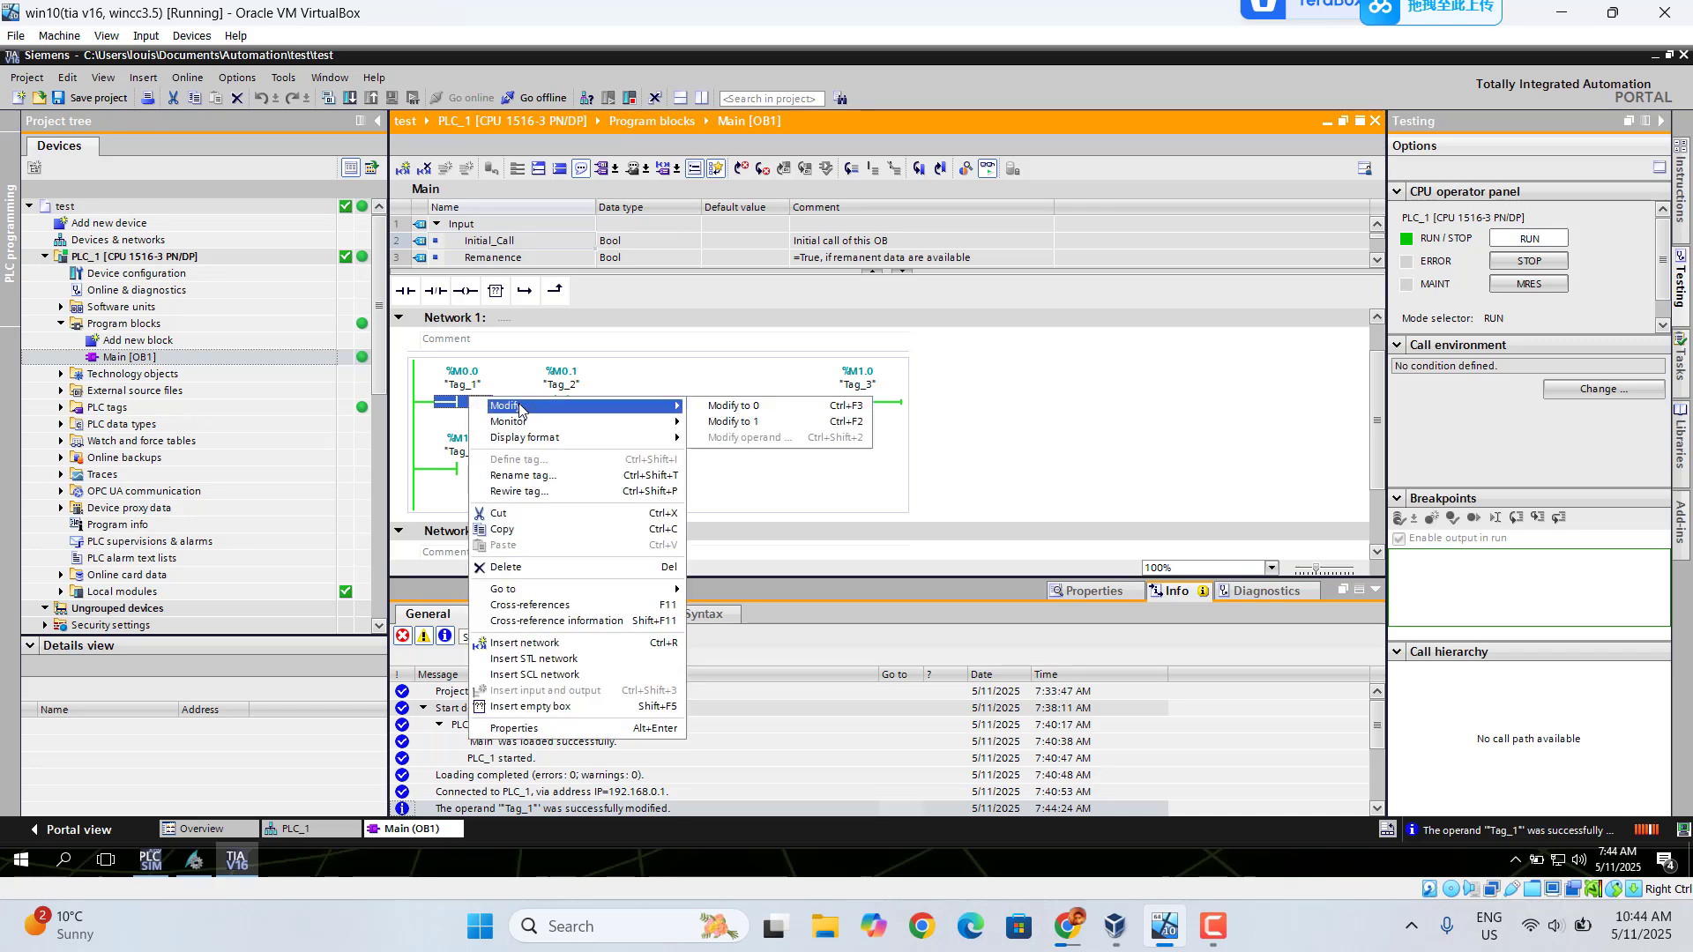
left_click(730, 407)
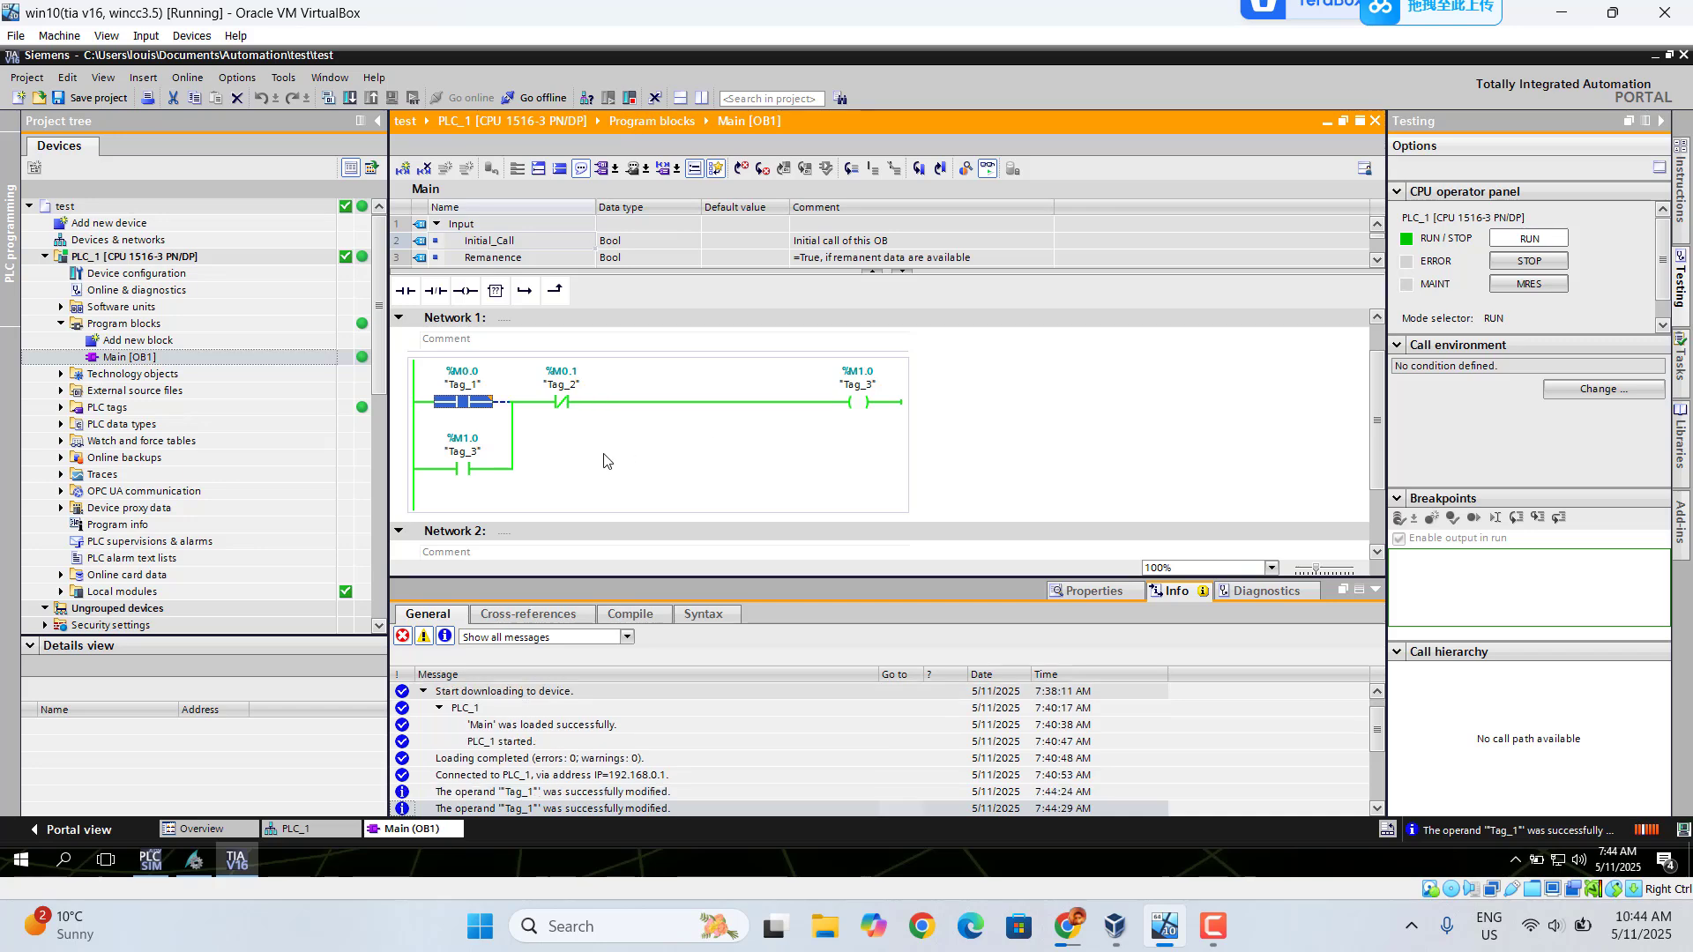
- Modify the value of the normally closed Tag_2 contact in Network 1 to 1
right_click(561, 403)
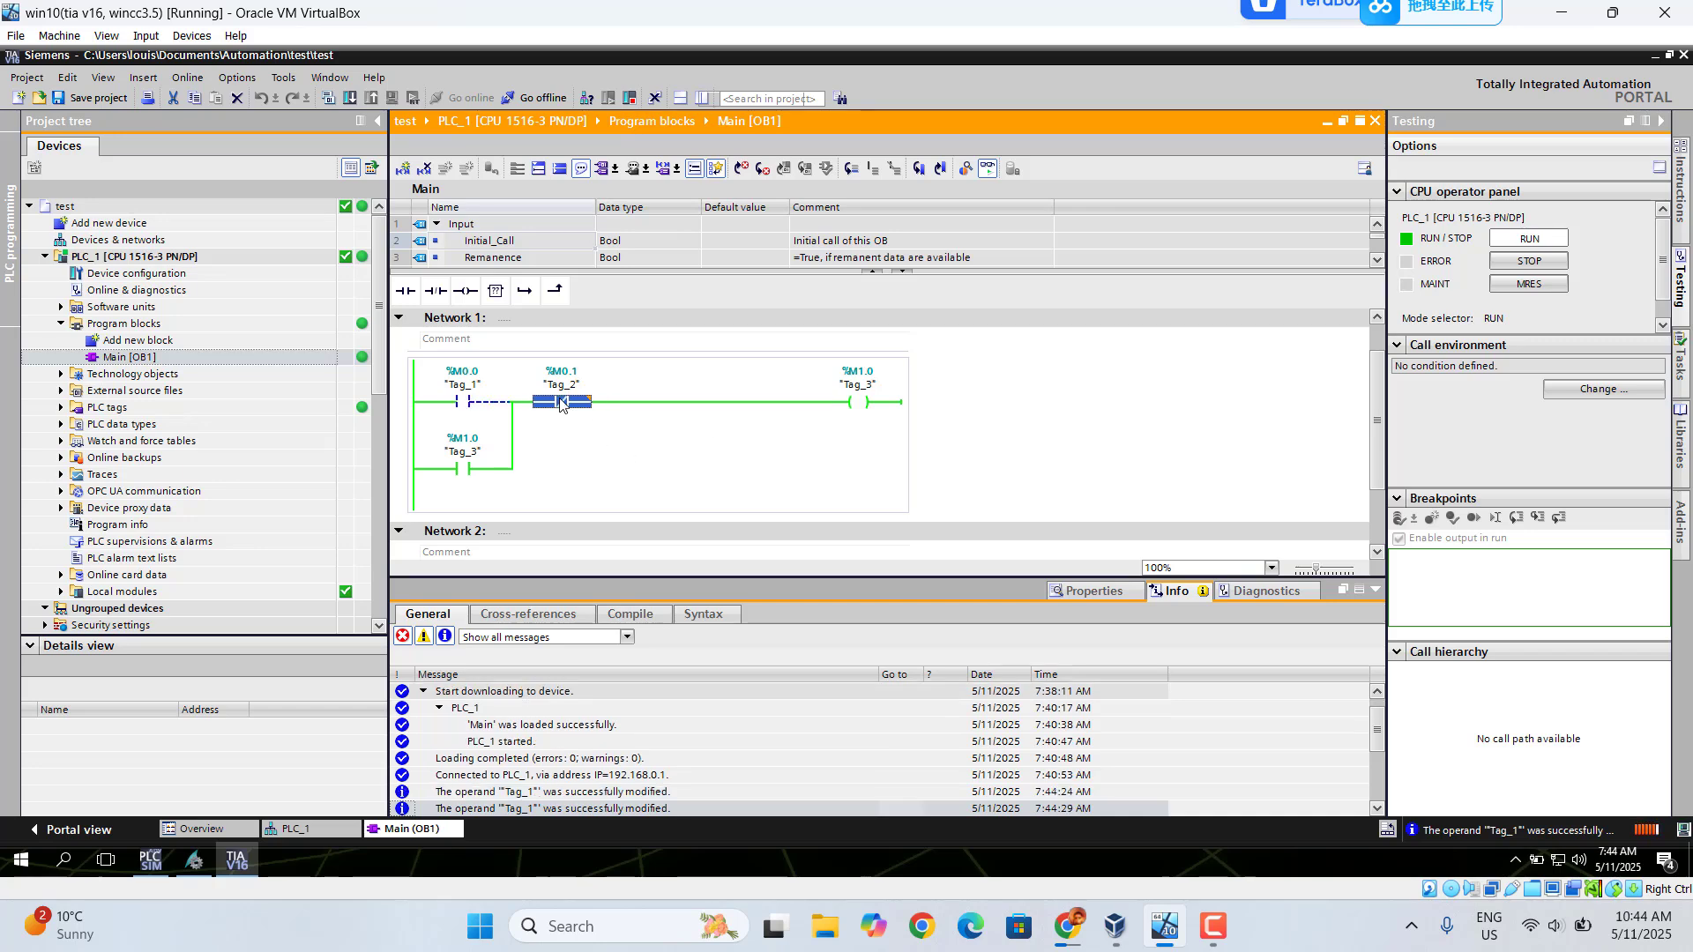
mouse_move(644, 408)
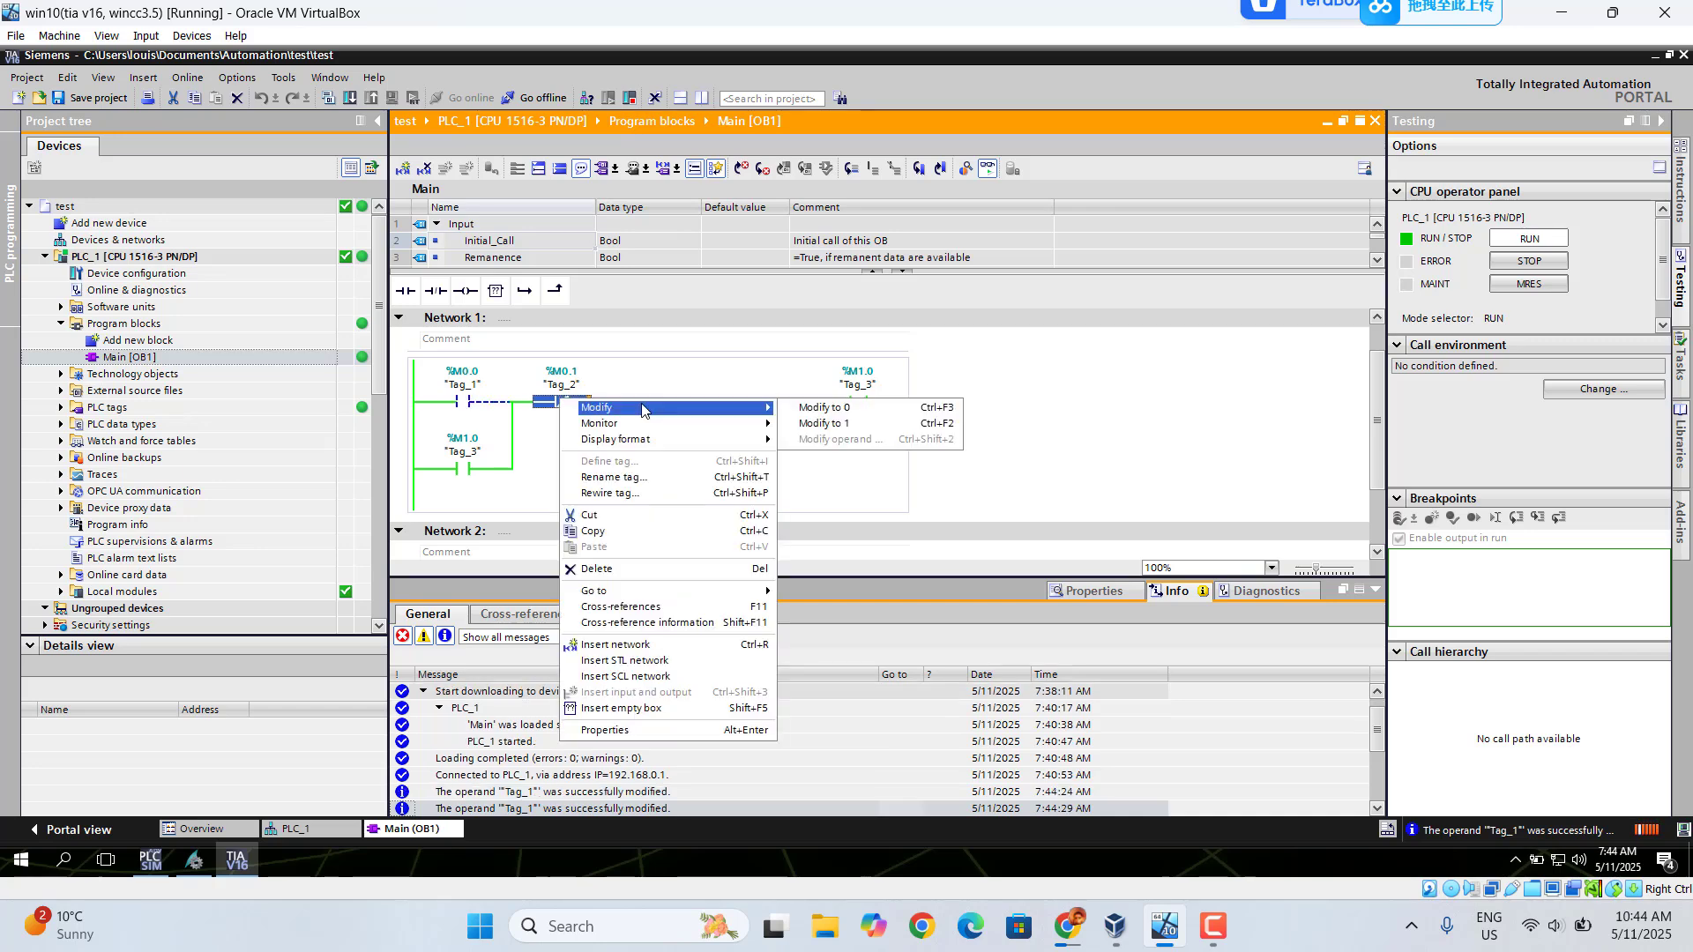
left_click(826, 428)
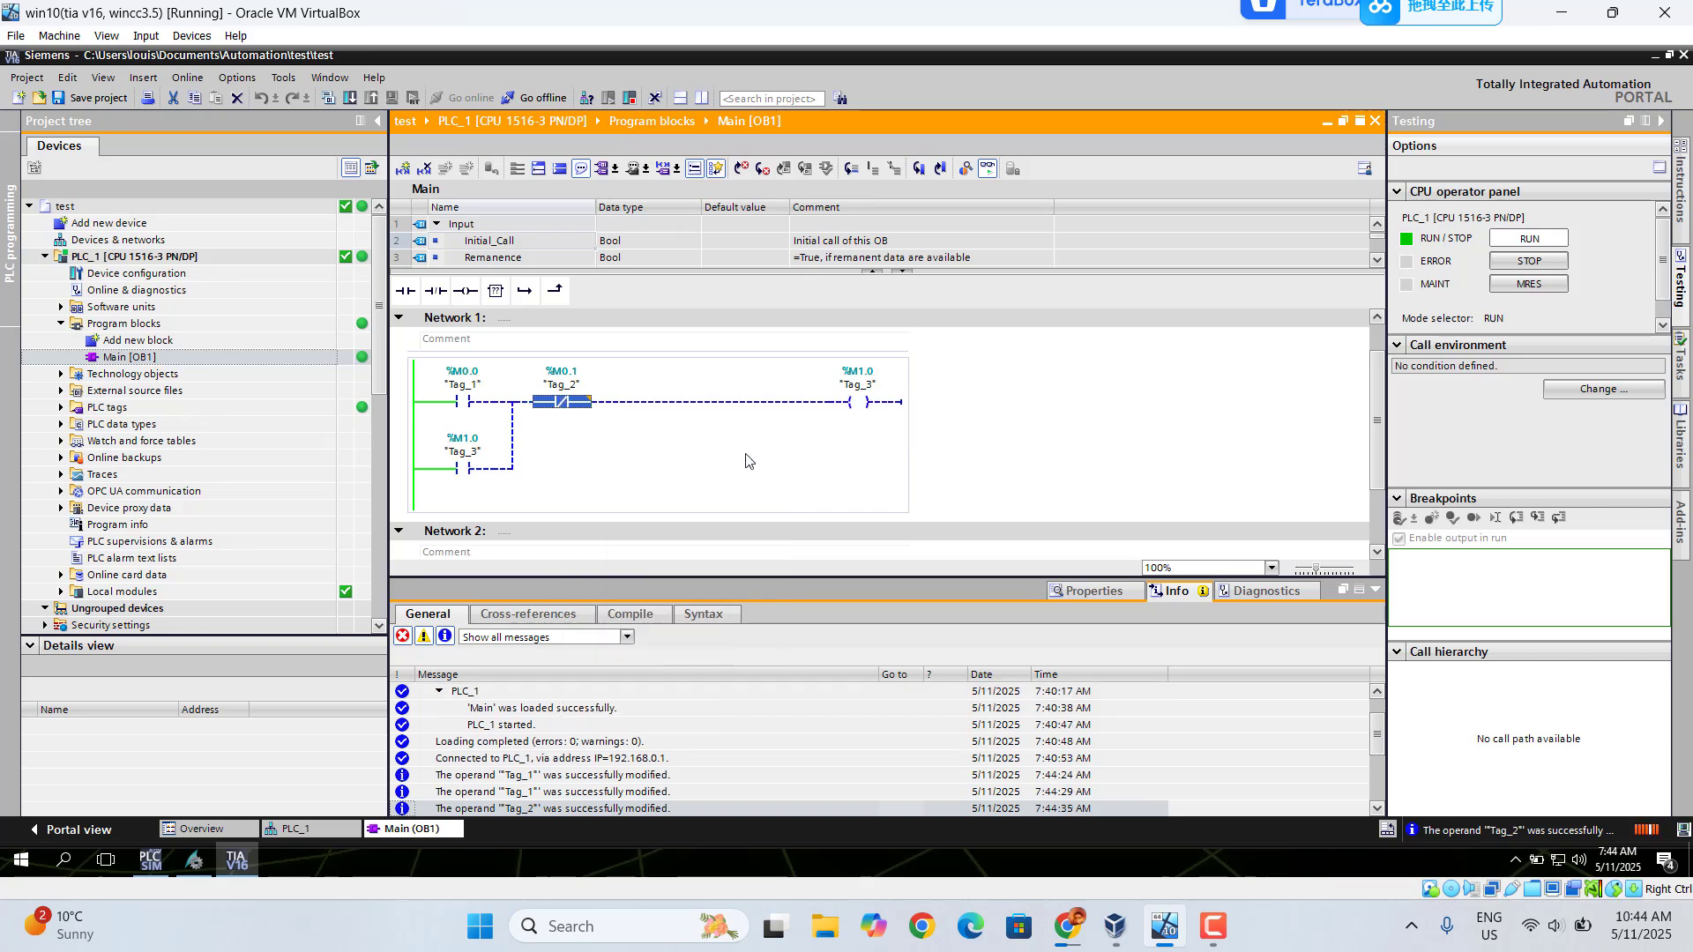
- Switch to WinCC Explorer and create a single-user project named tiaportaltest in the default project path
left_click(1654, 55)
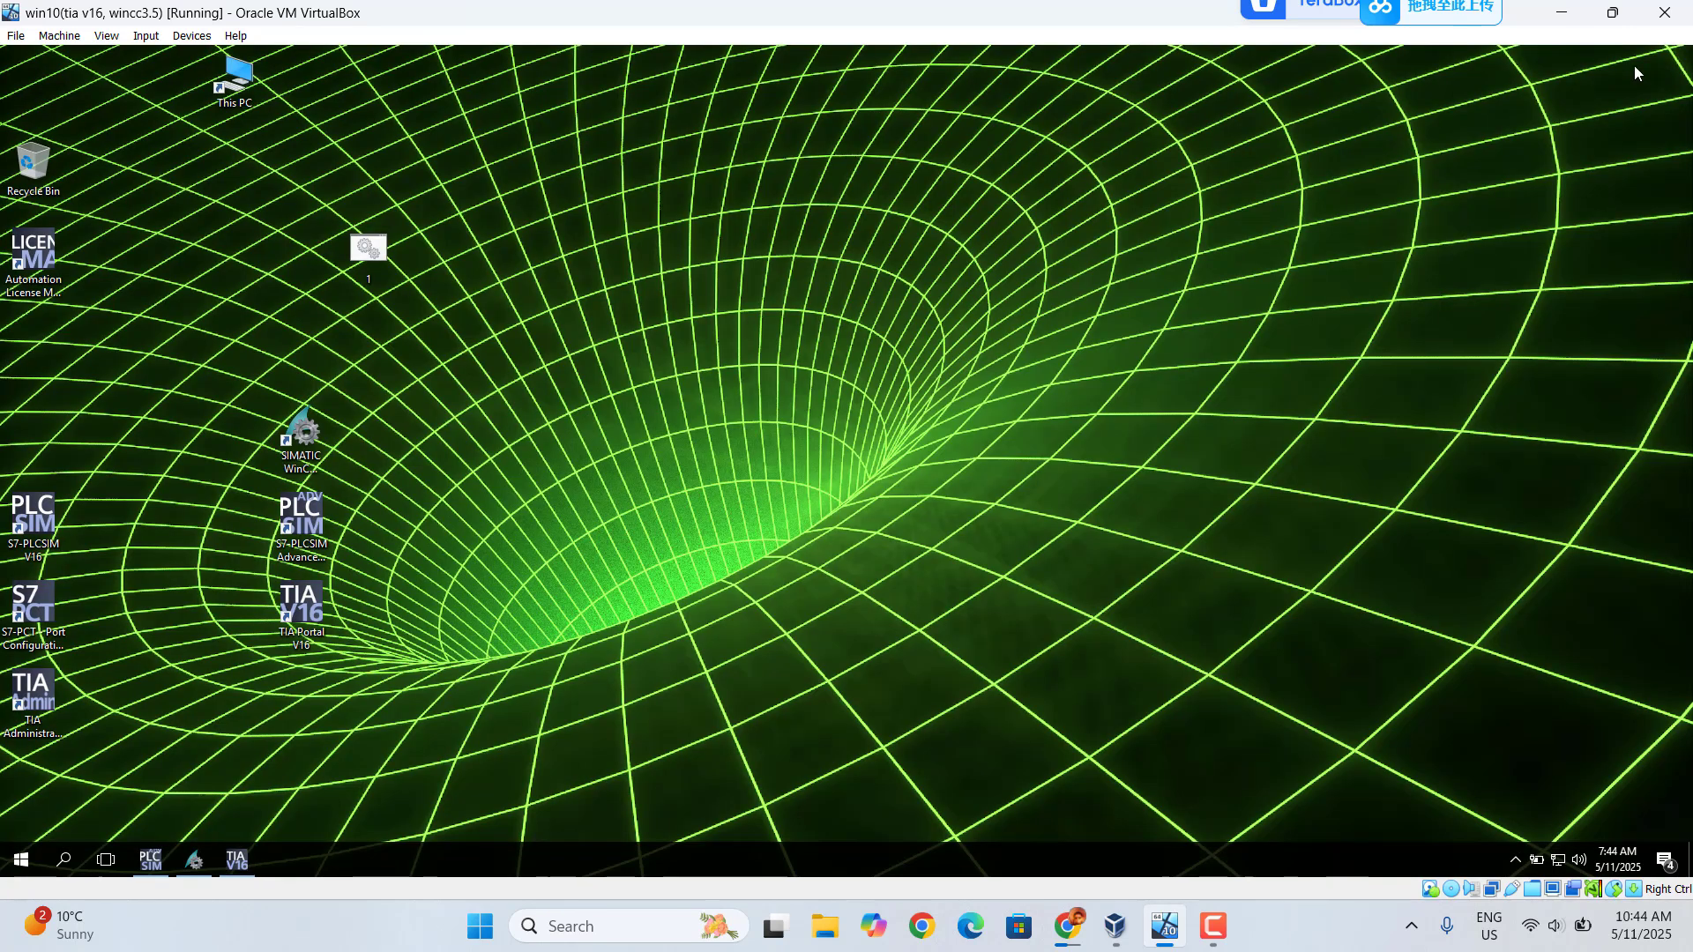
left_click(195, 862)
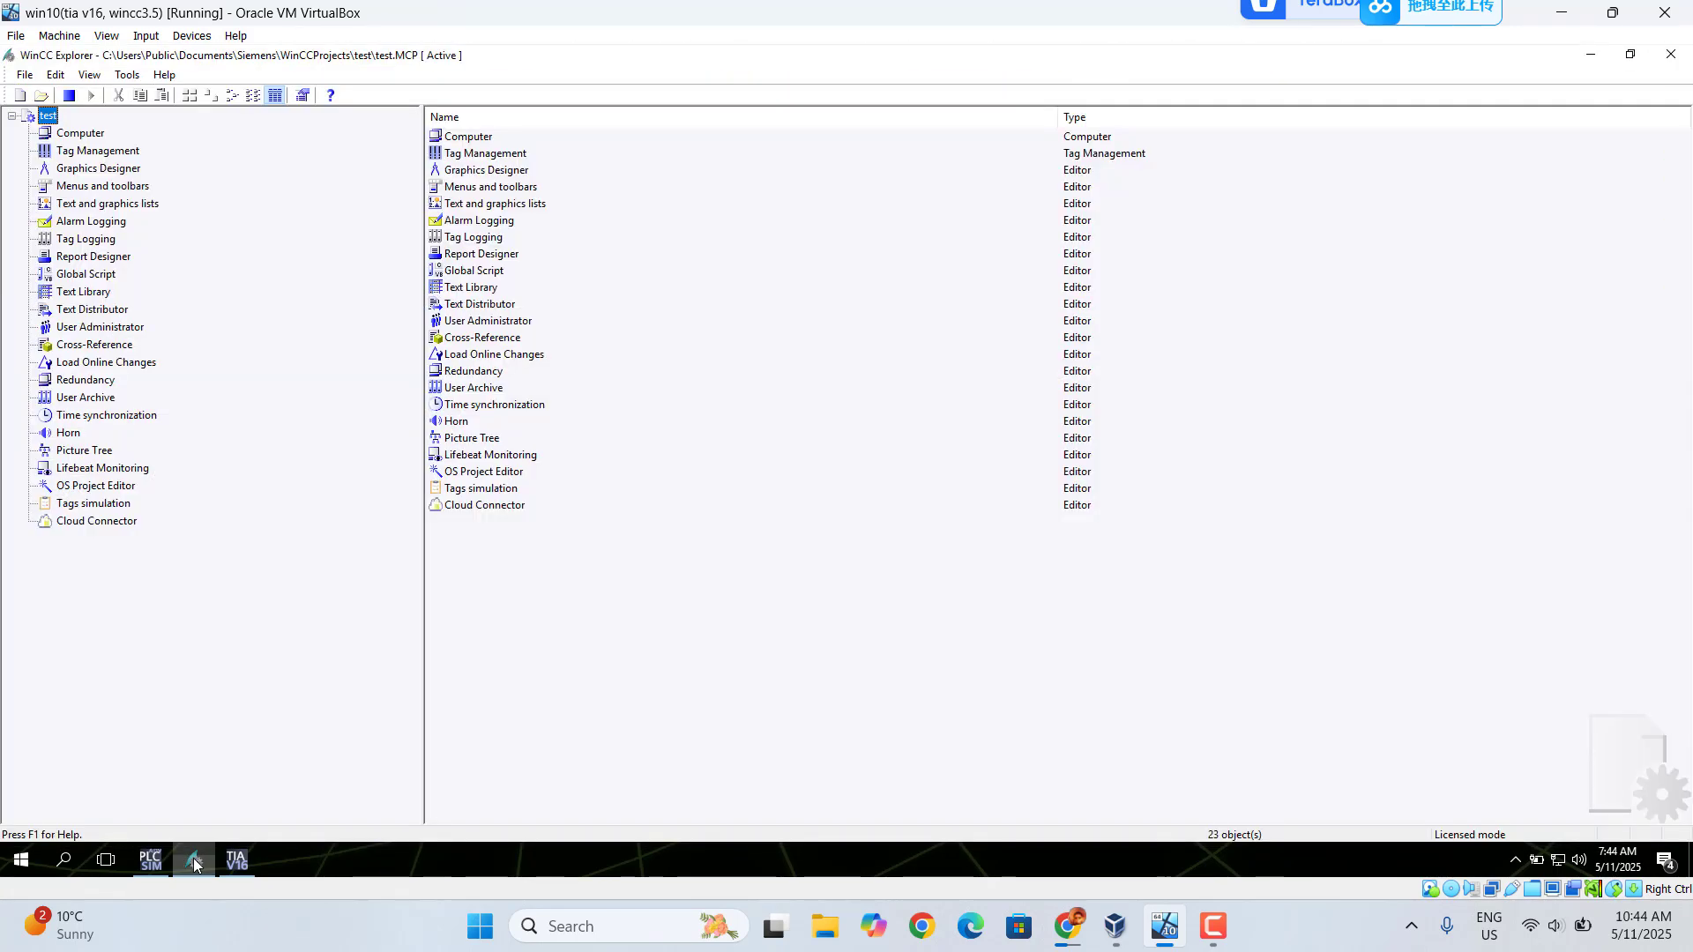
left_click(20, 95)
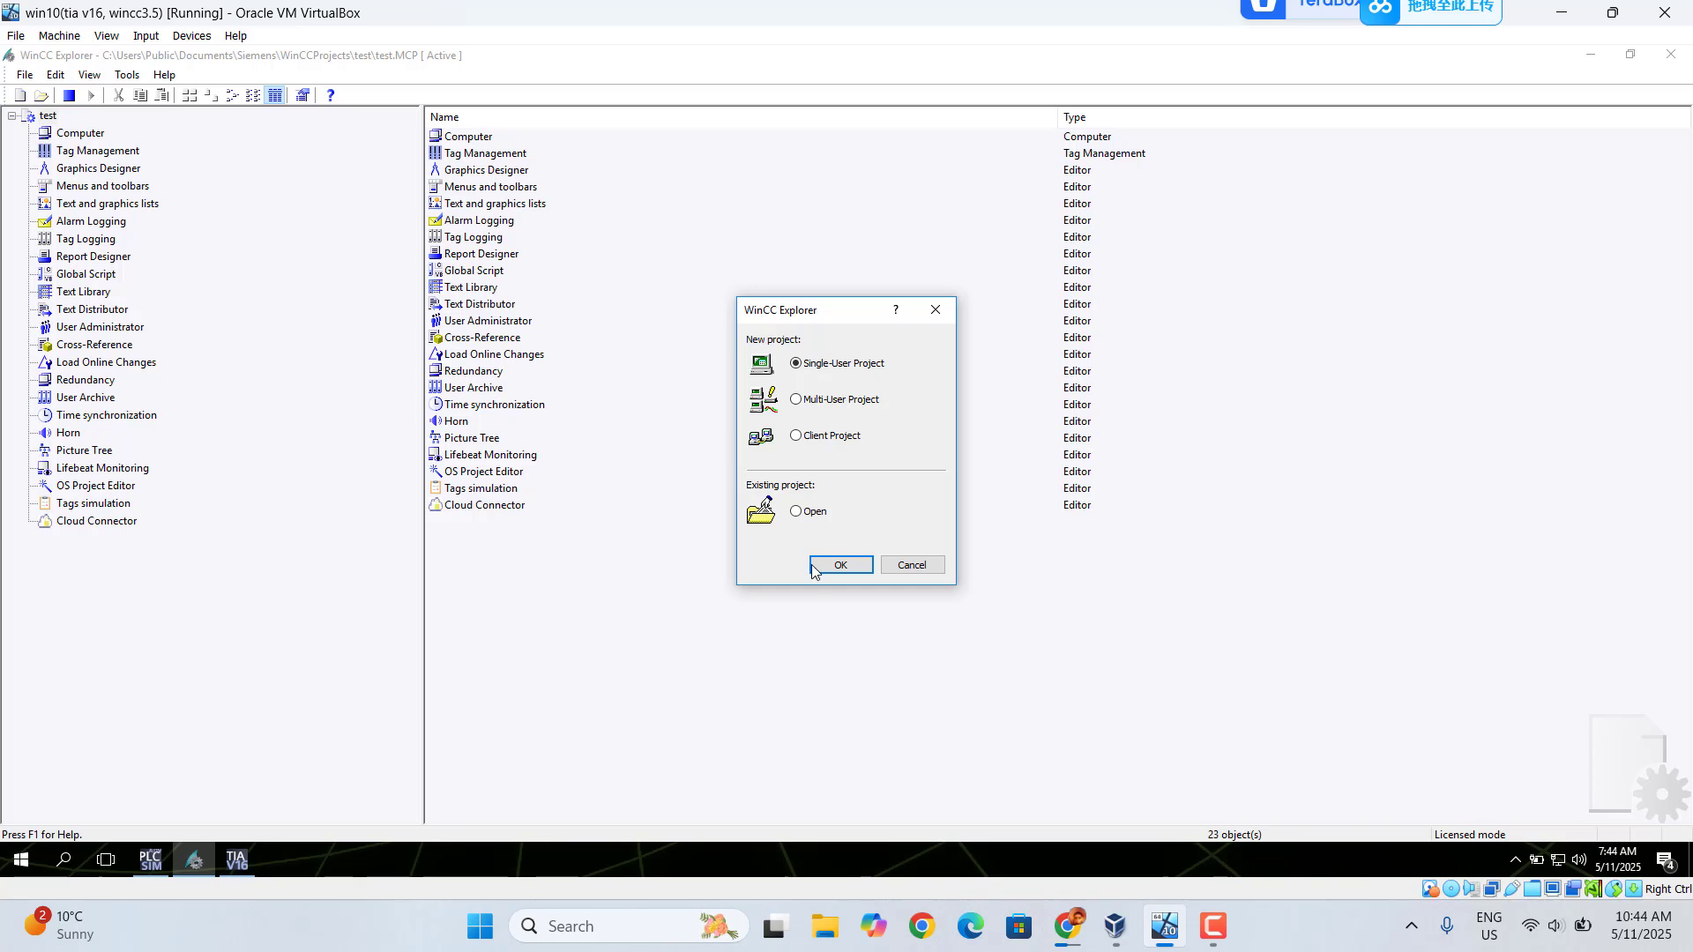
left_click(839, 565)
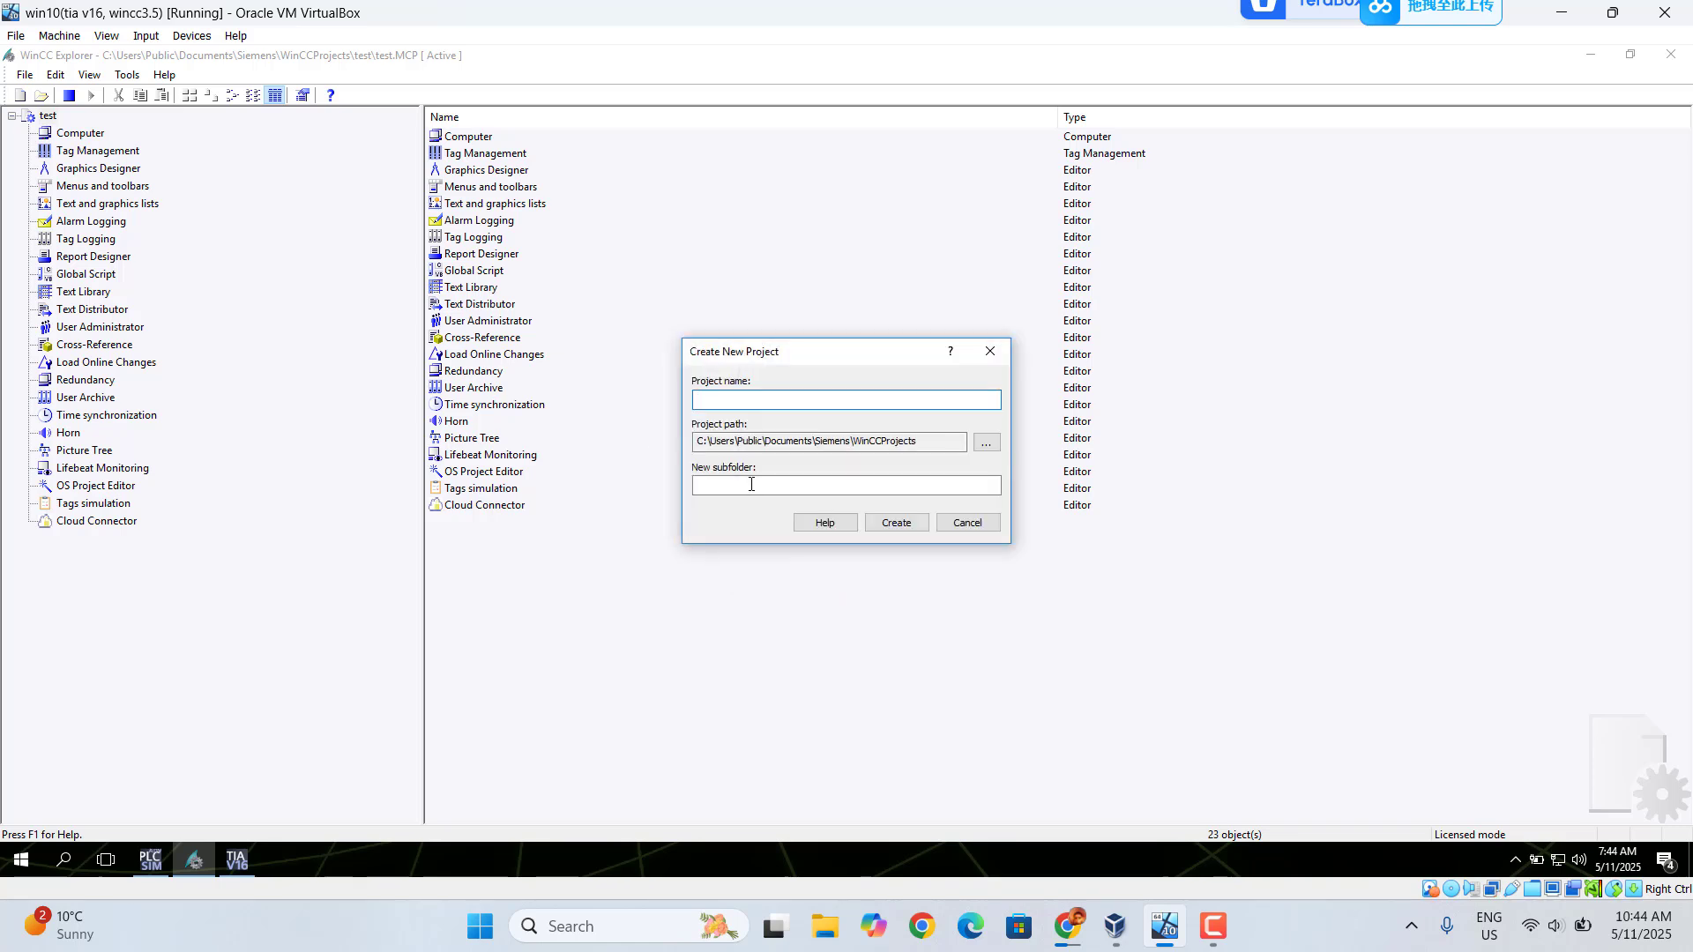
type("tiaportaltest")
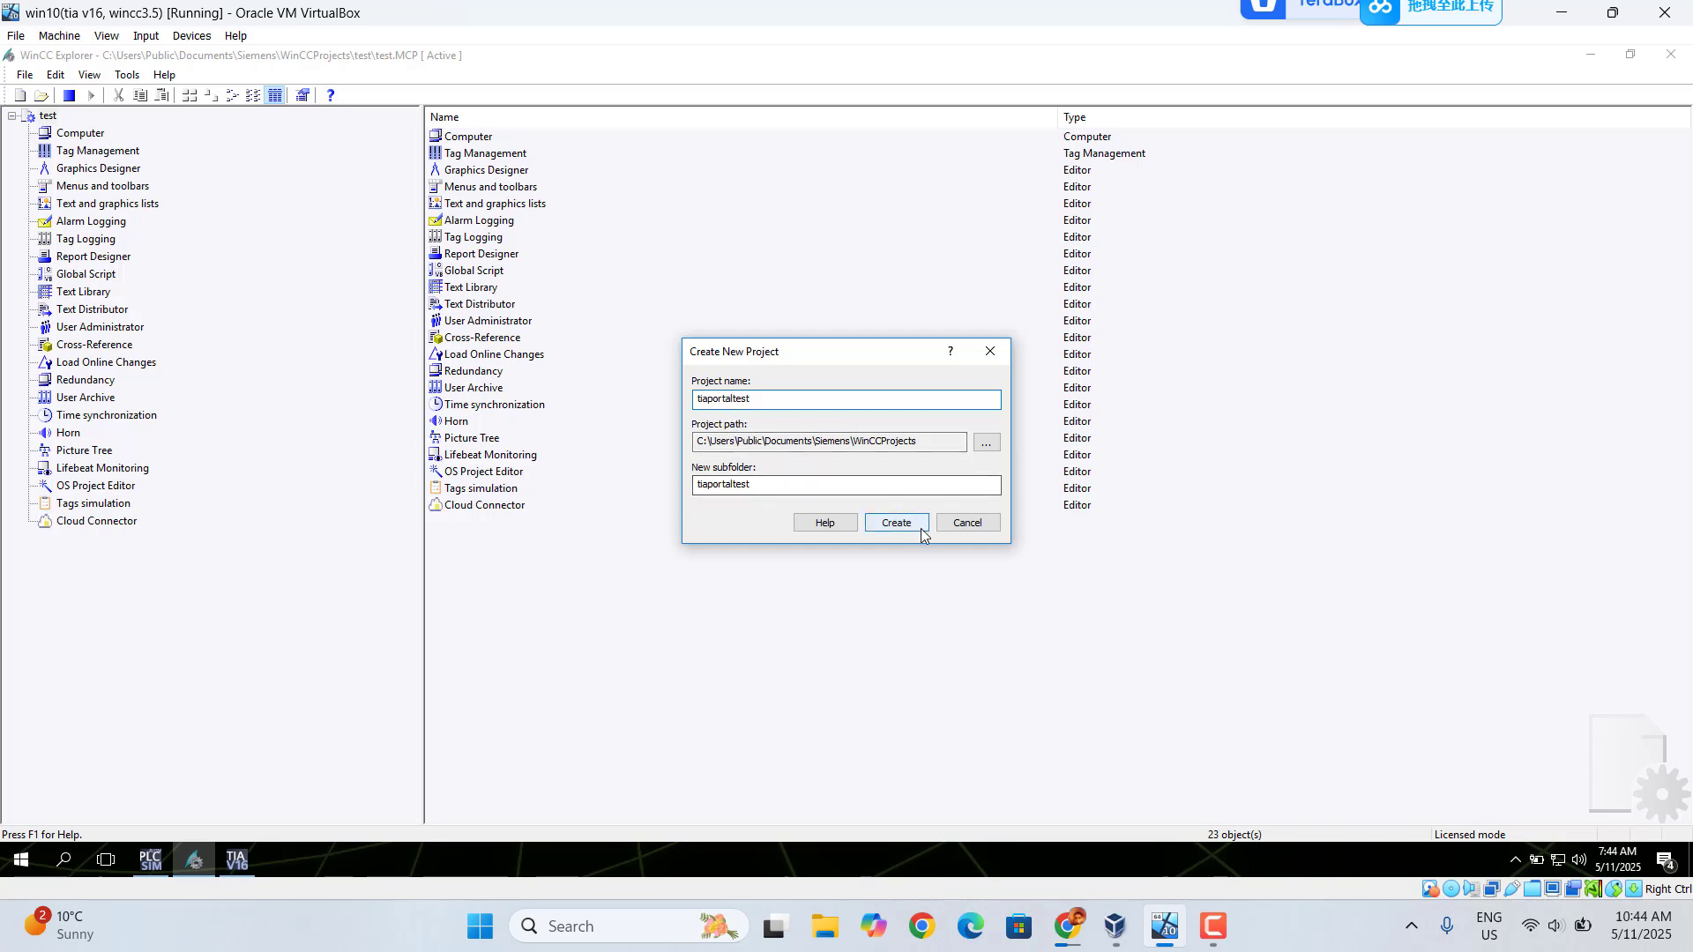
left_click(897, 527)
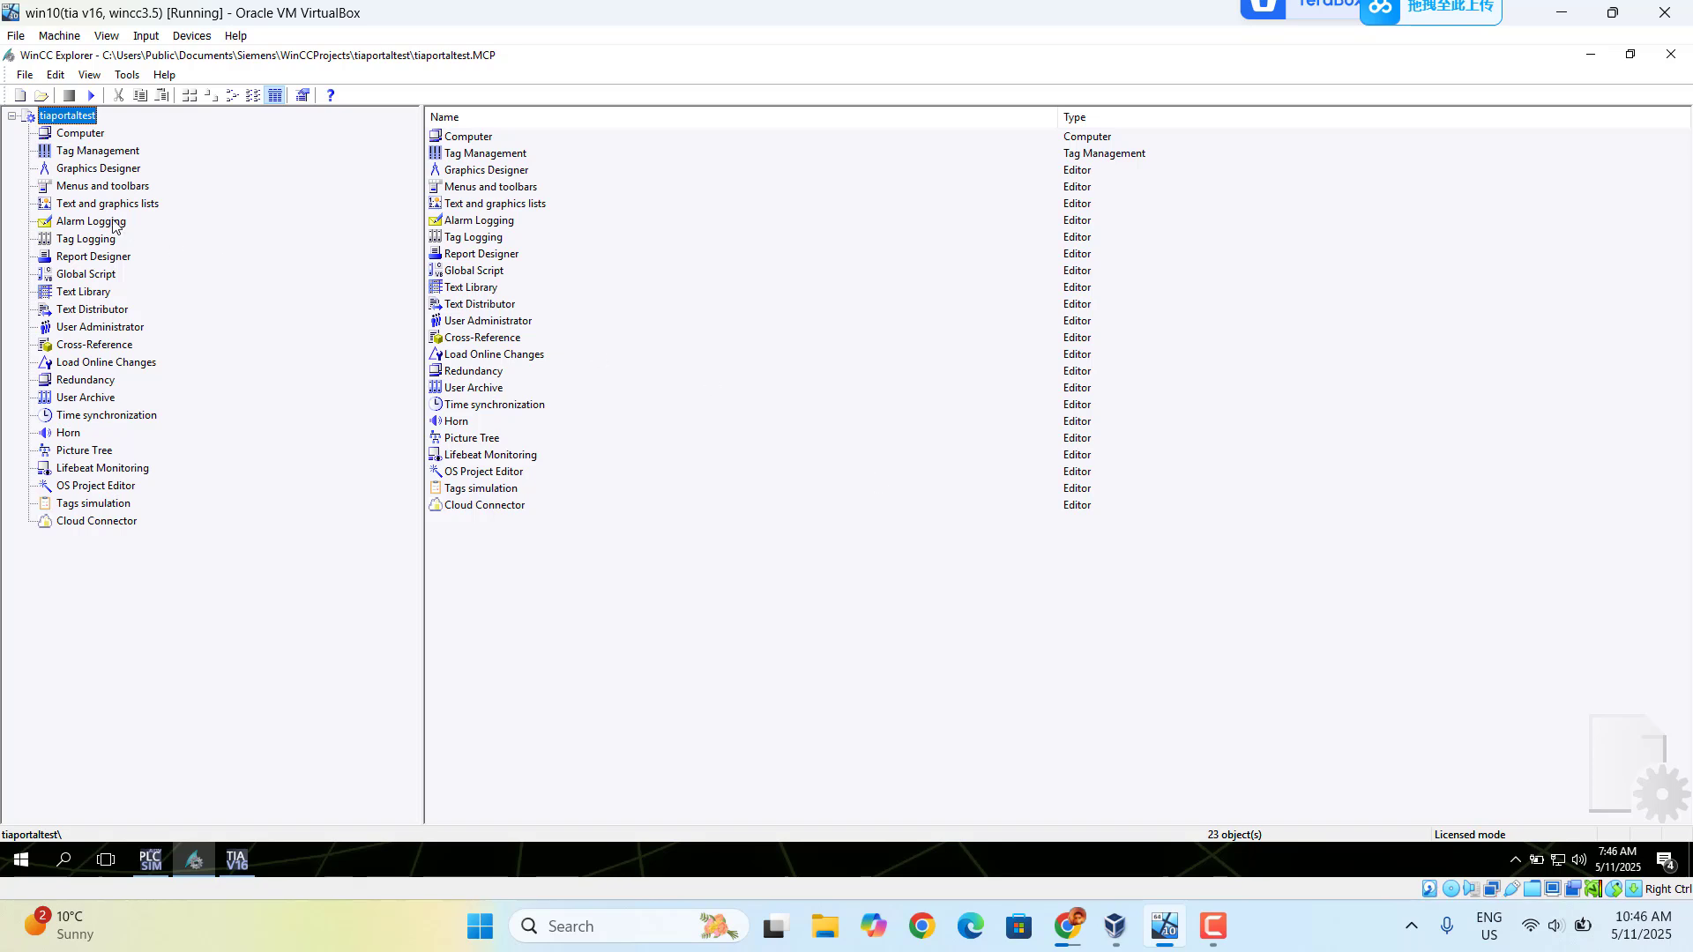
- Open the project's Tag Management and add the SIMATIC S7-1200, S7-1500 Channel communication driver
left_click(78, 157)
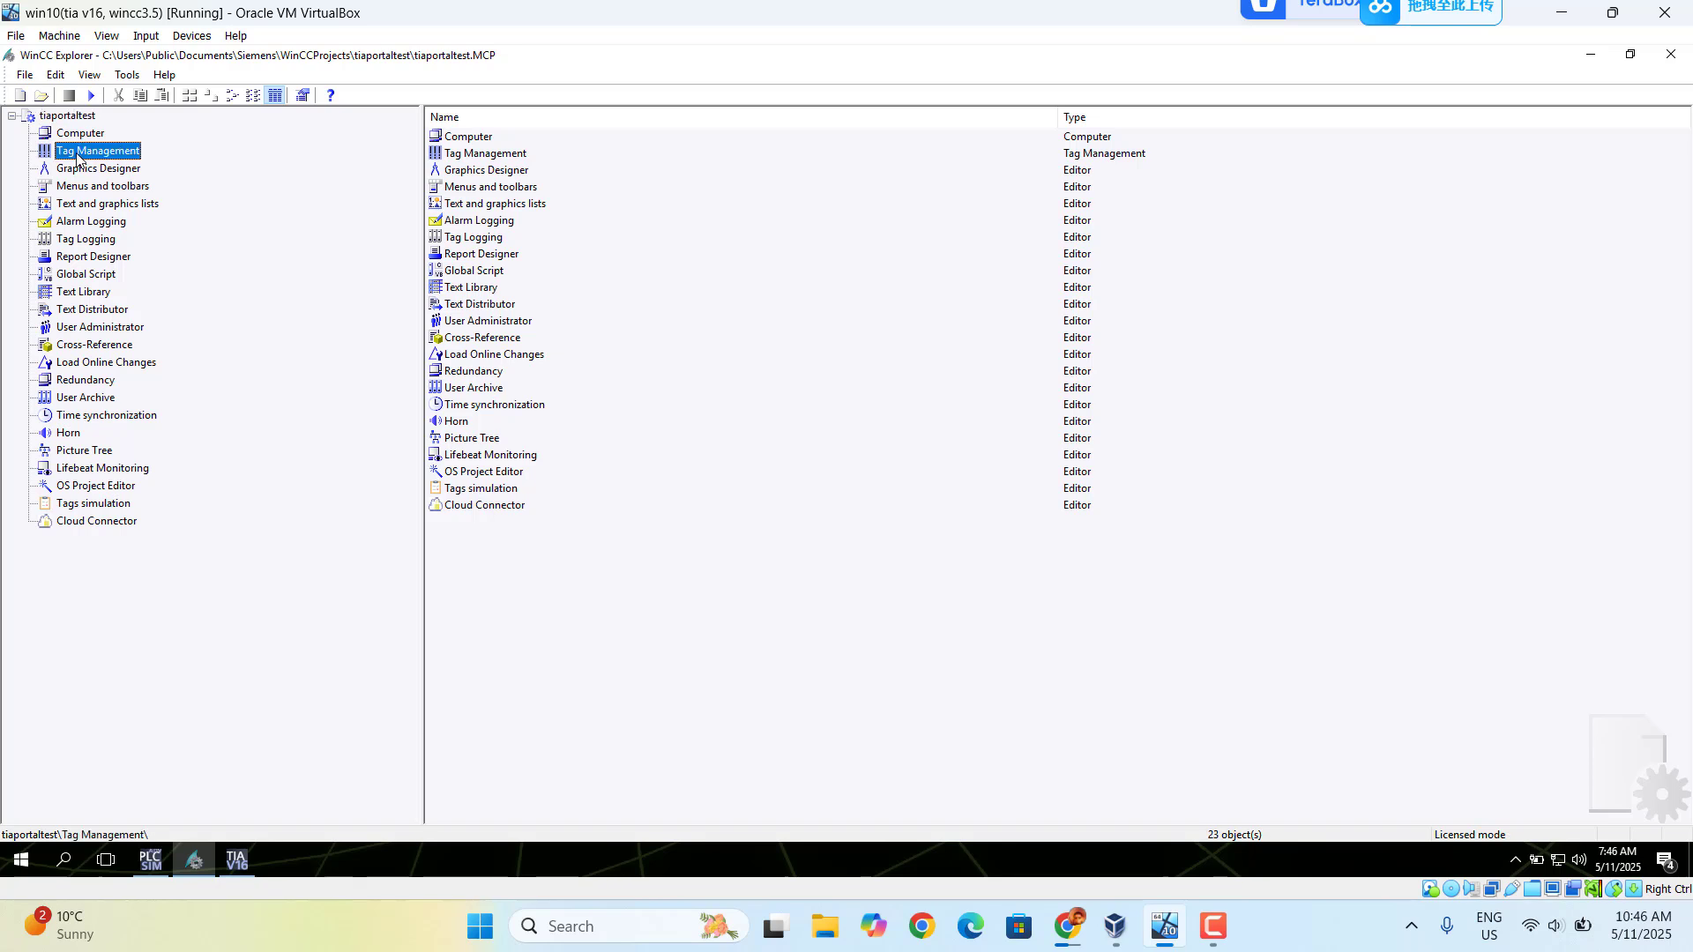
right_click(93, 152)
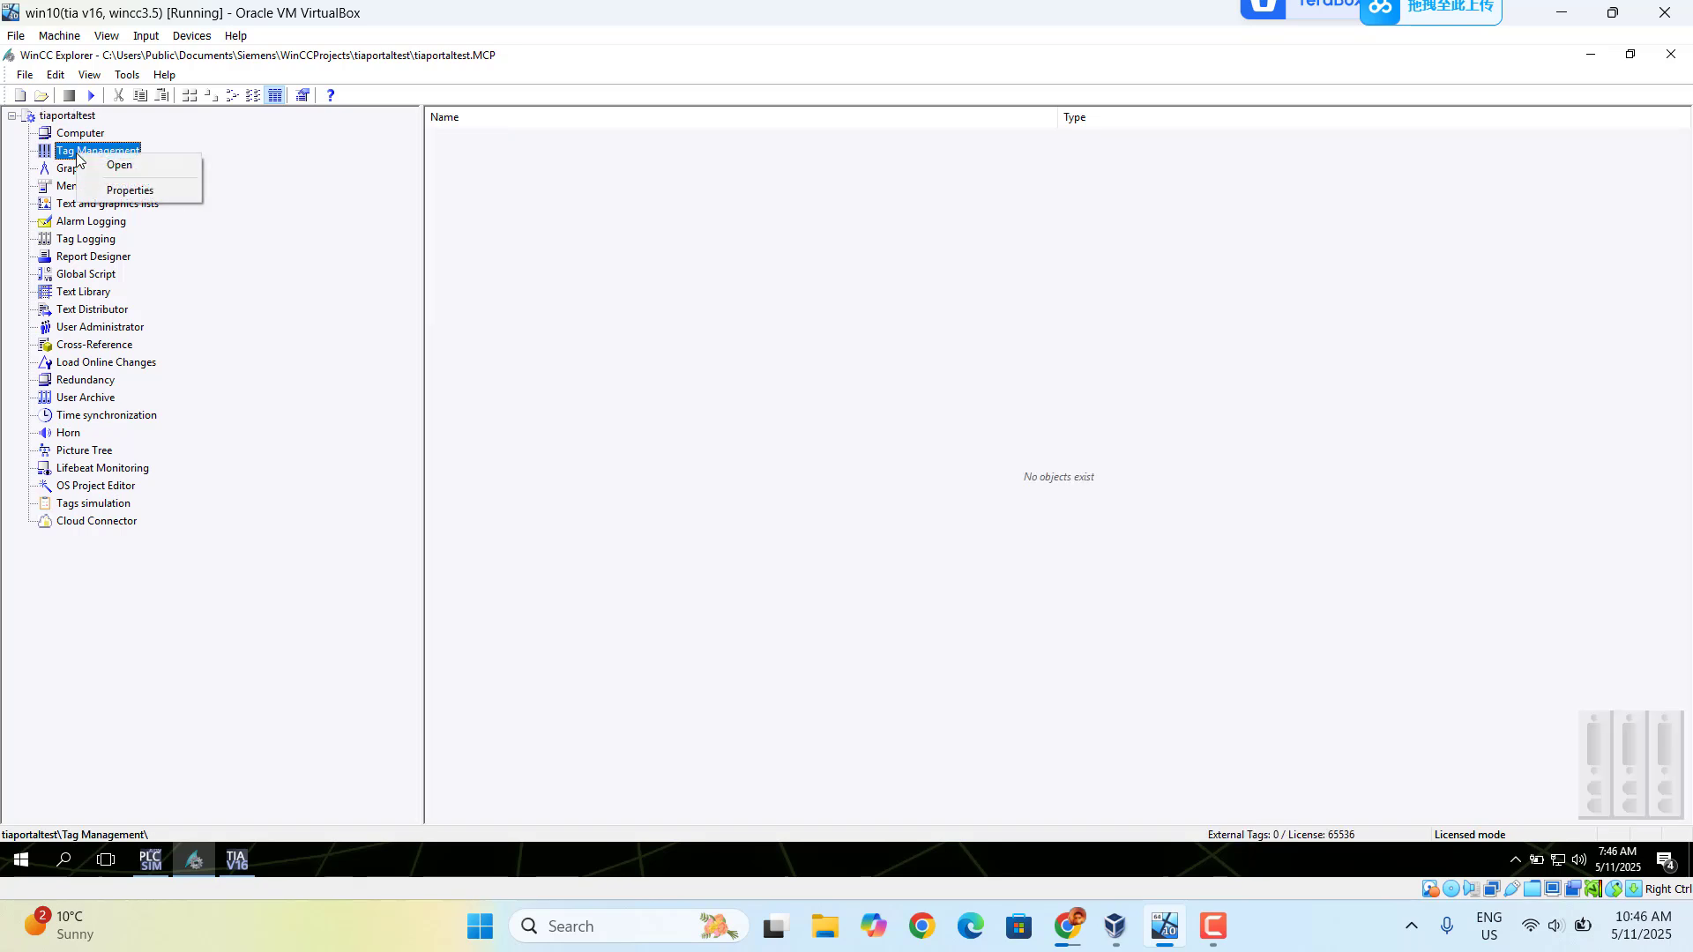
left_click(135, 162)
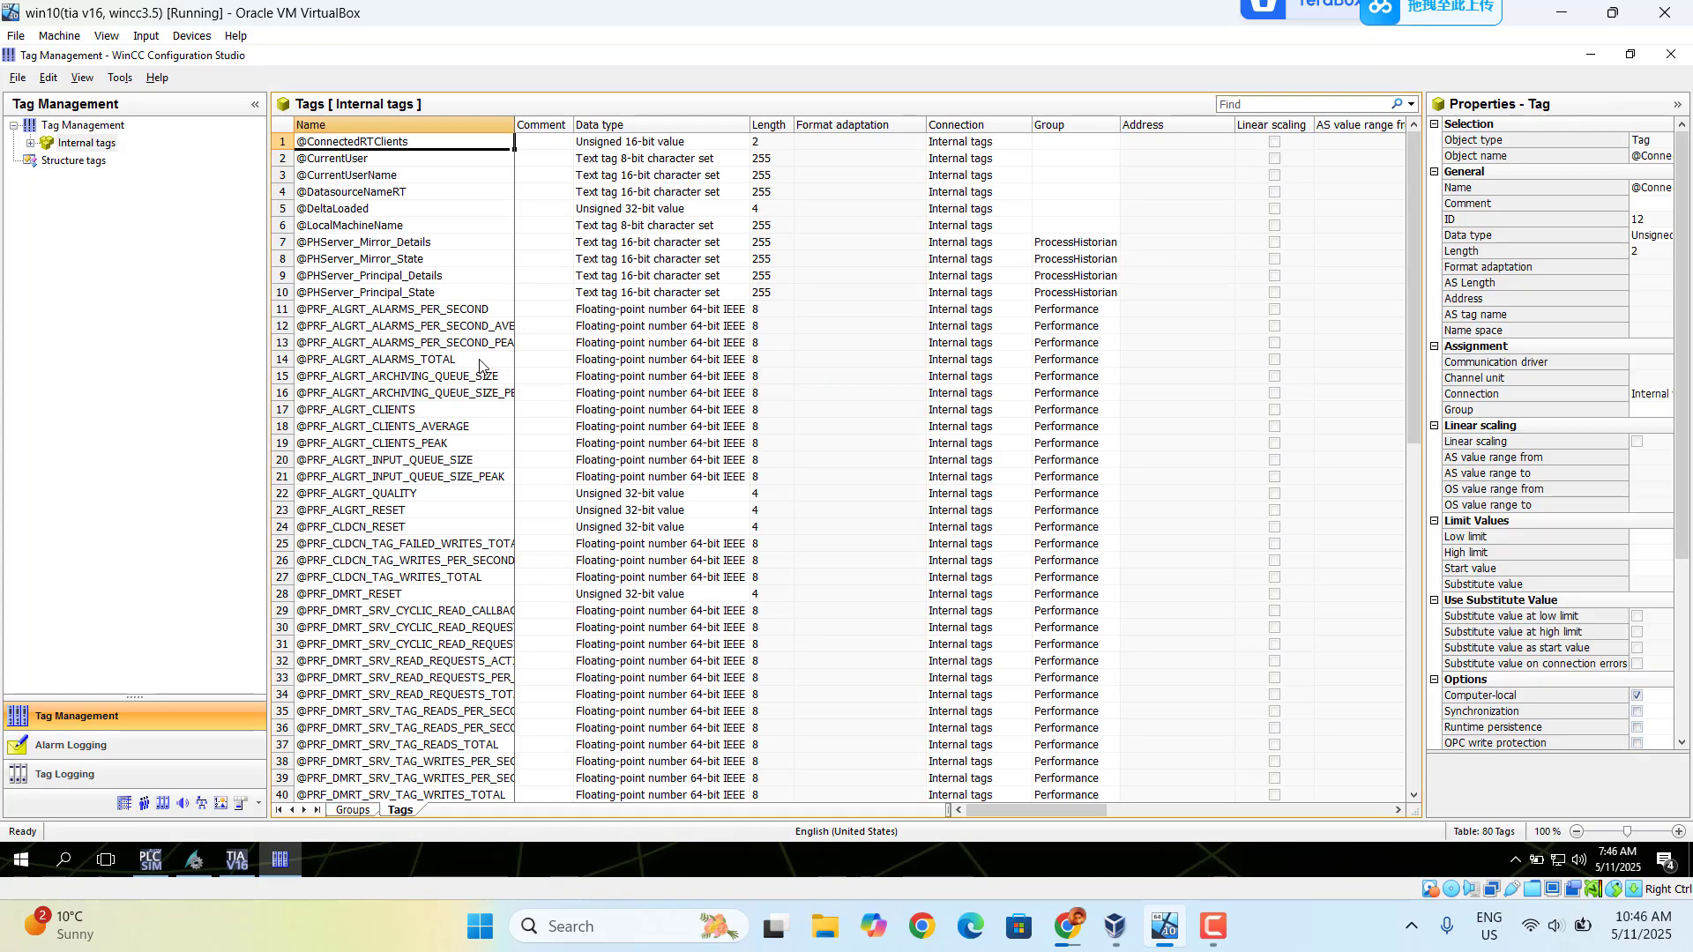
left_click(90, 129)
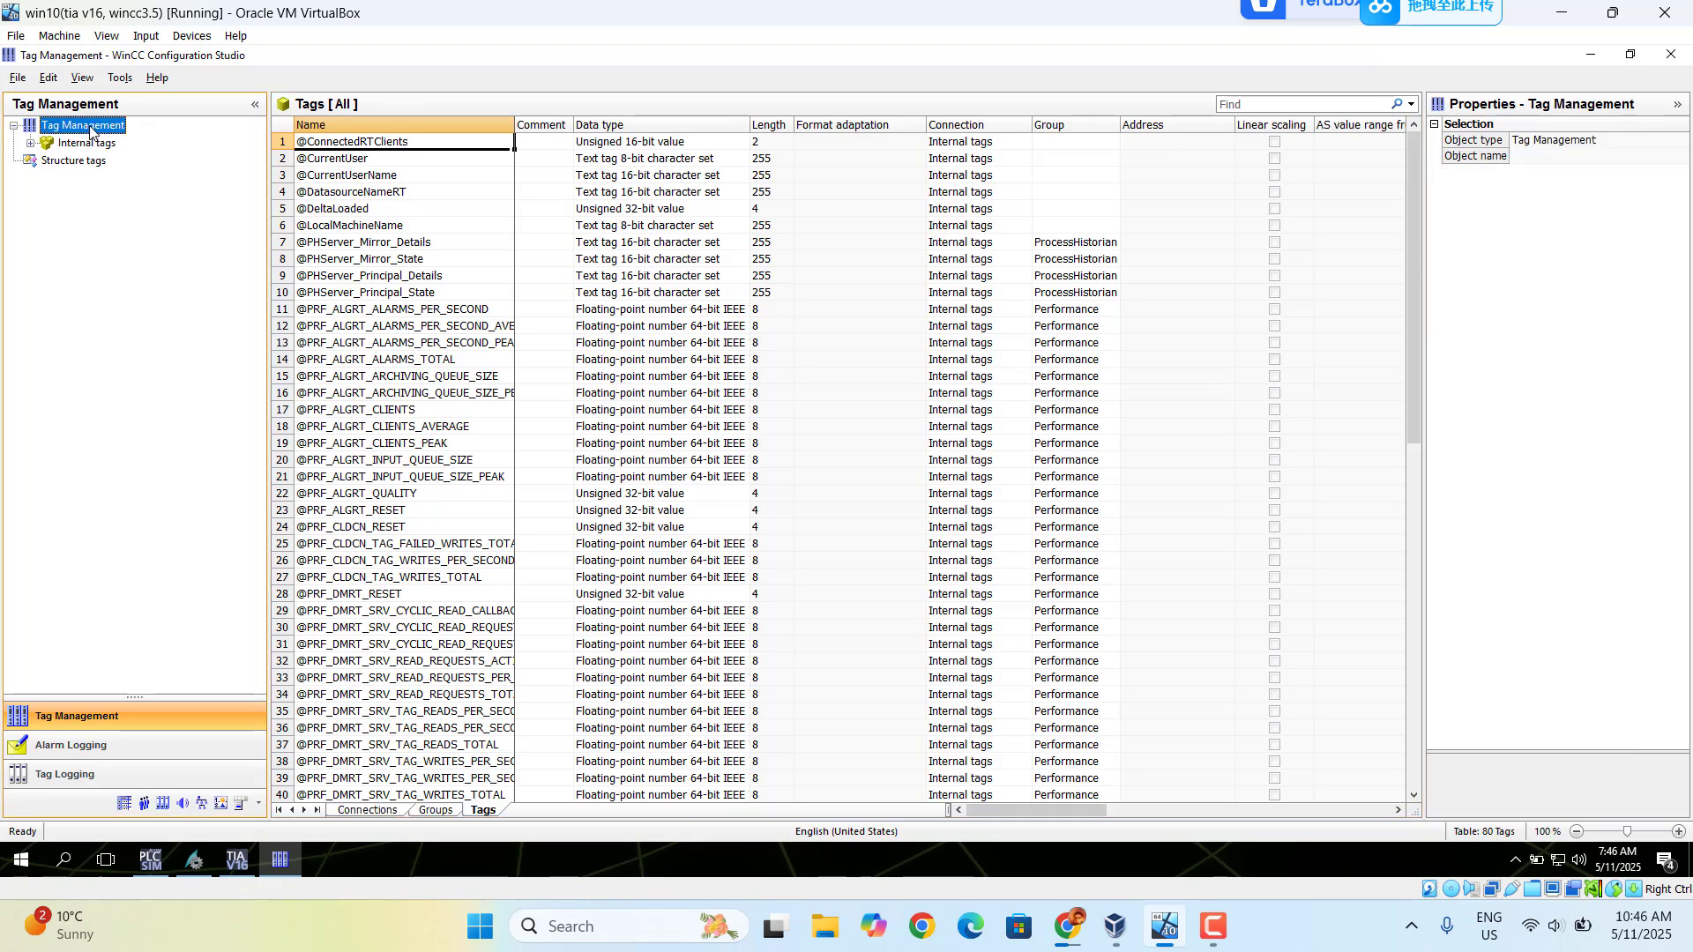
right_click(90, 128)
mouse_move(151, 140)
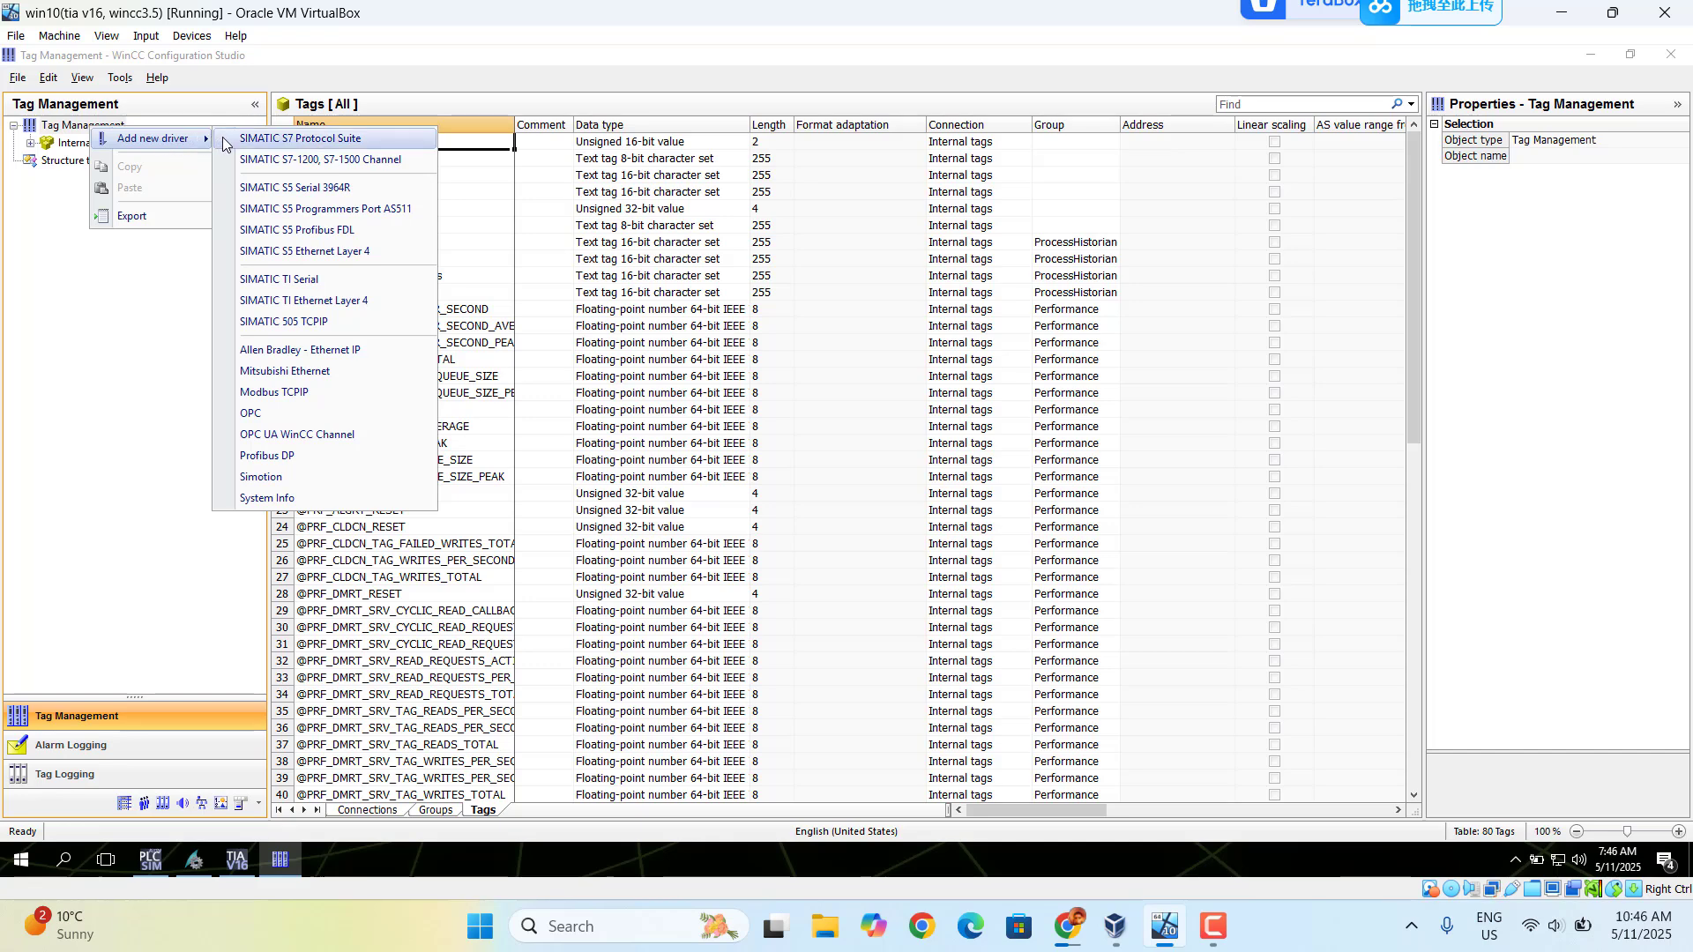
left_click(320, 160)
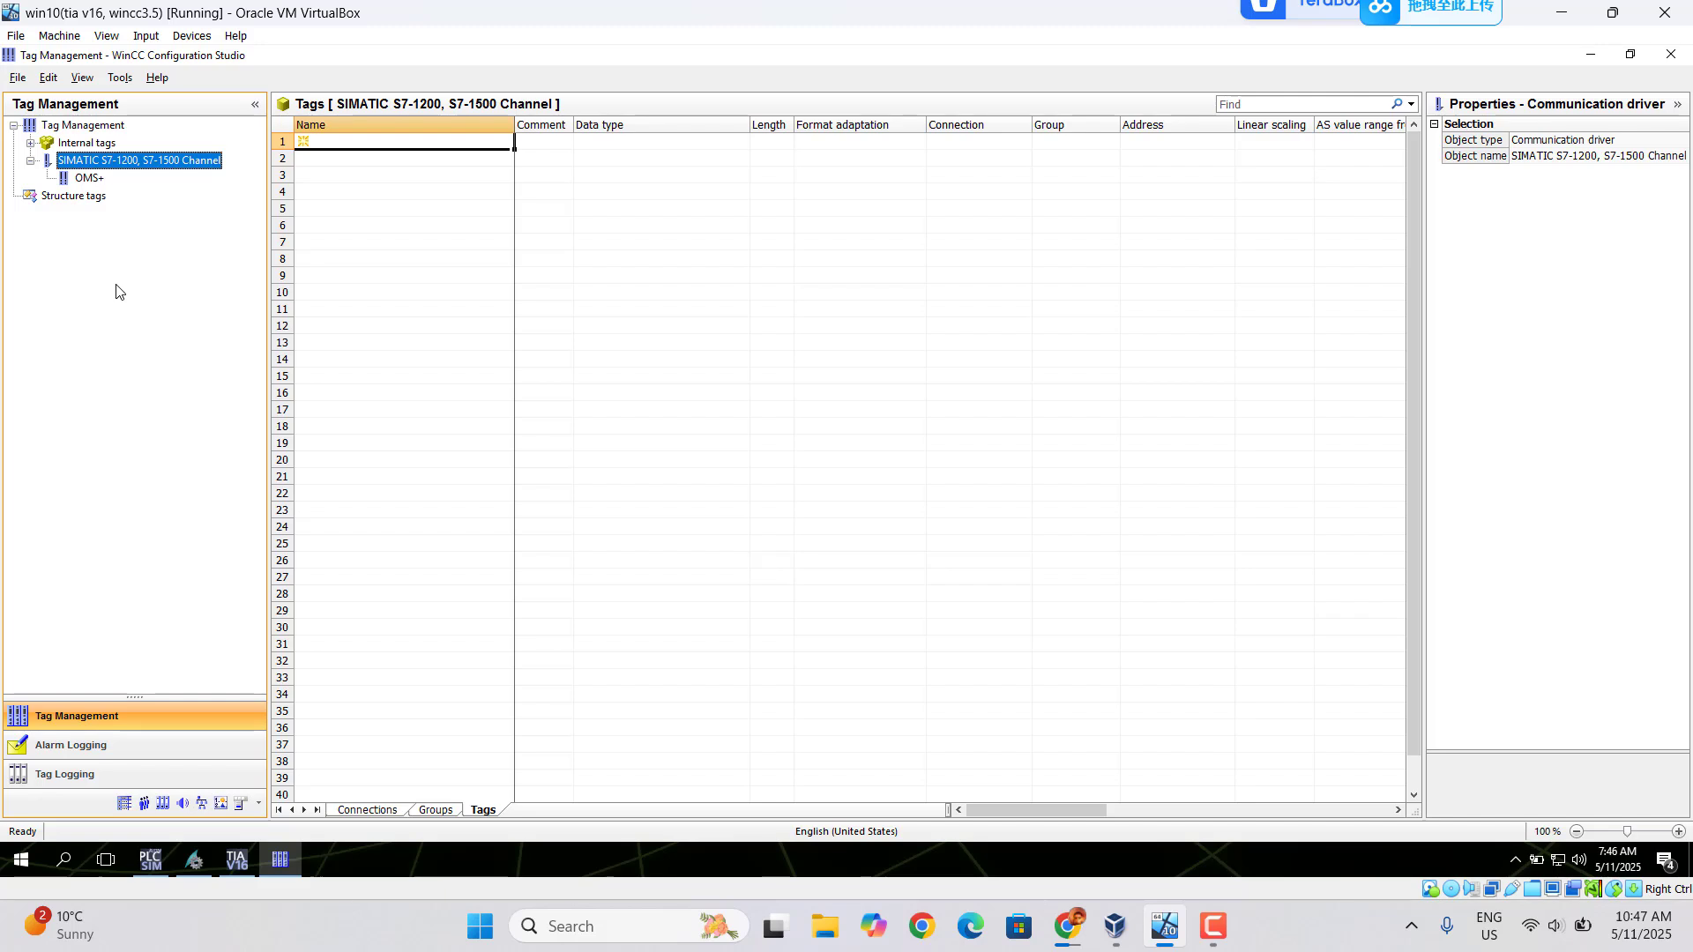
- Create a new connection under the OMS+ channel unit and keep its default name
right_click(86, 179)
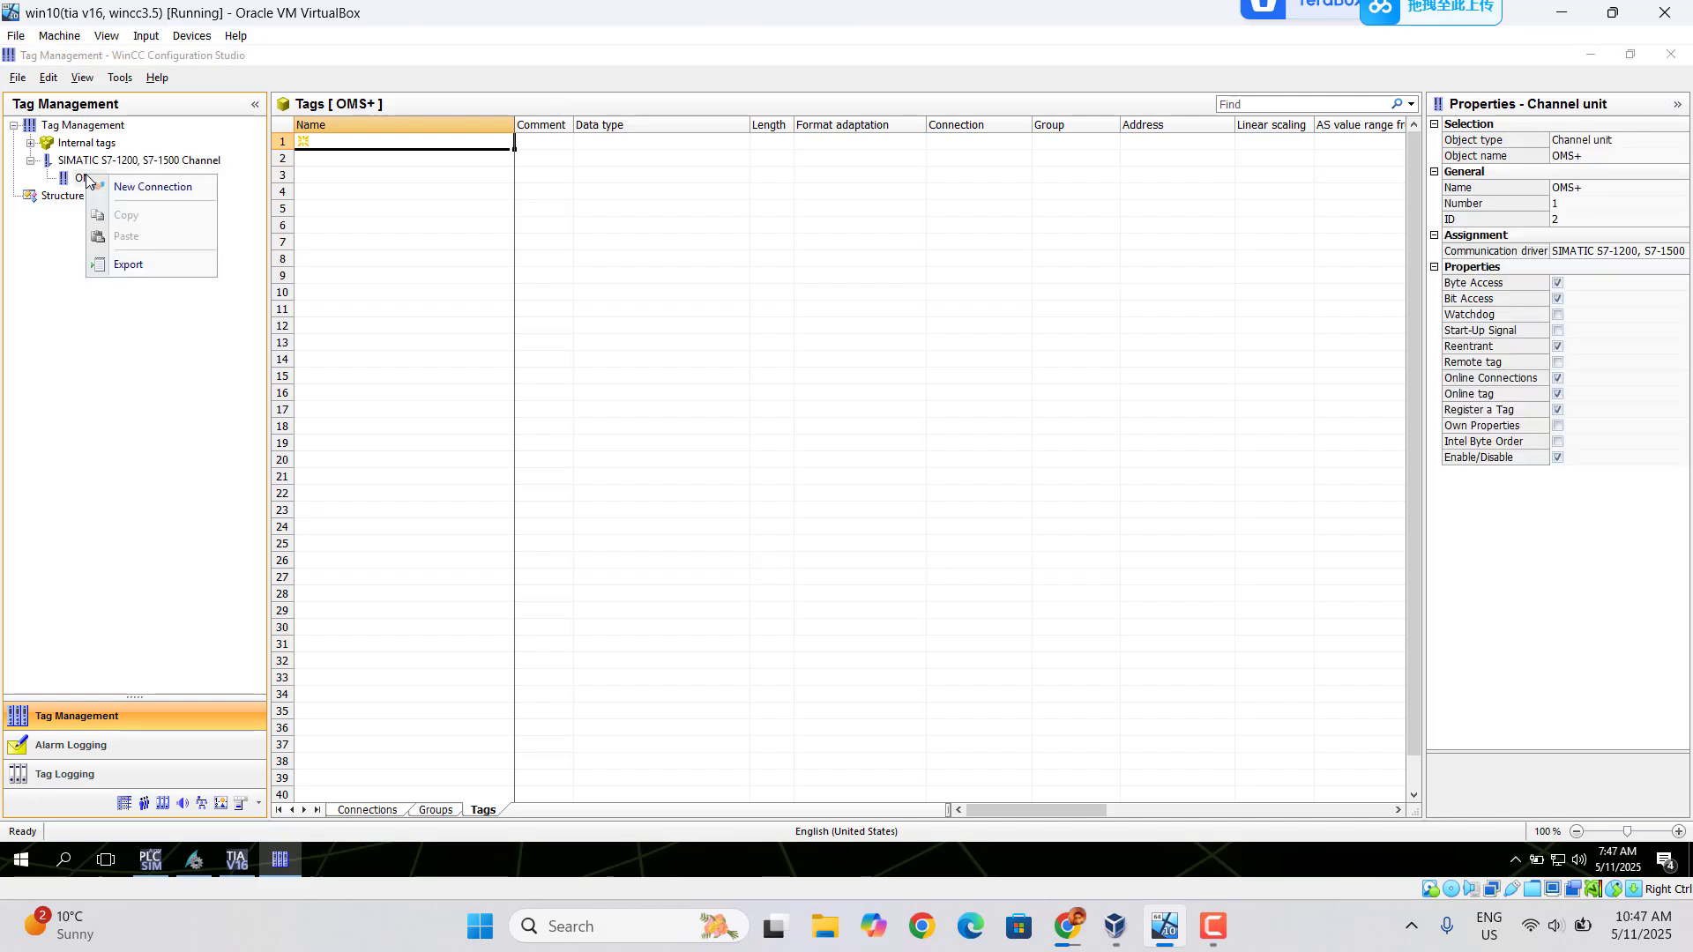
left_click(137, 187)
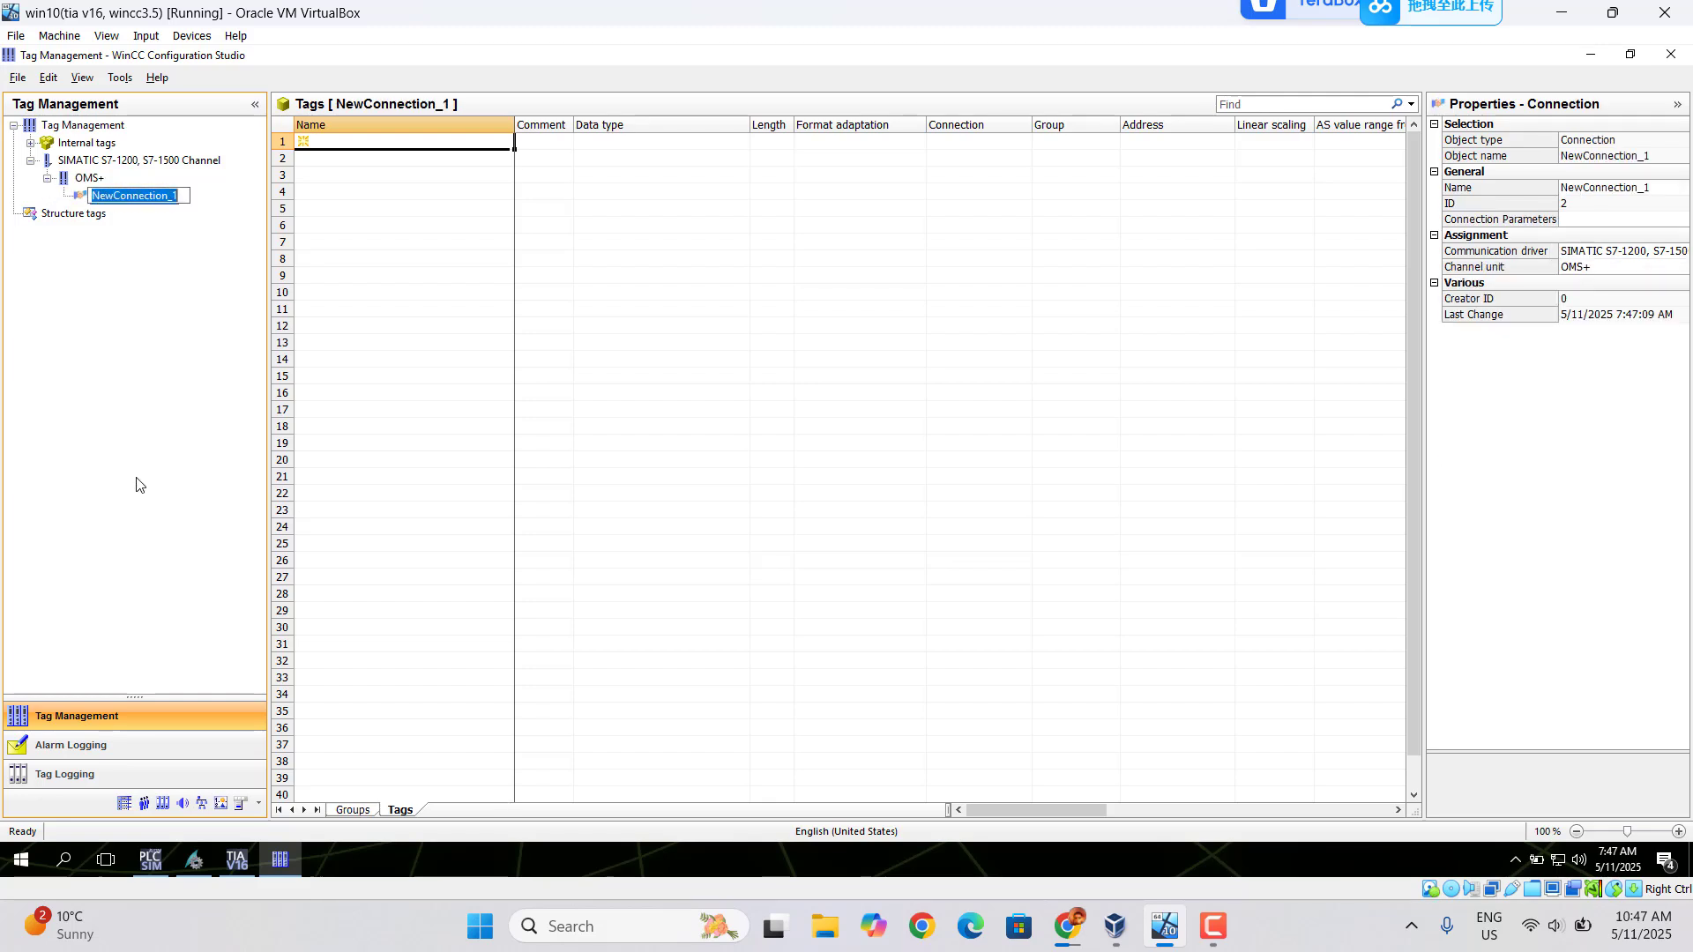
key("Return")
- In the new connection's parameters, set the IP address to 192.168.0.1, checking it against the active instance in S7-PLCSIM Advanced
right_click(124, 204)
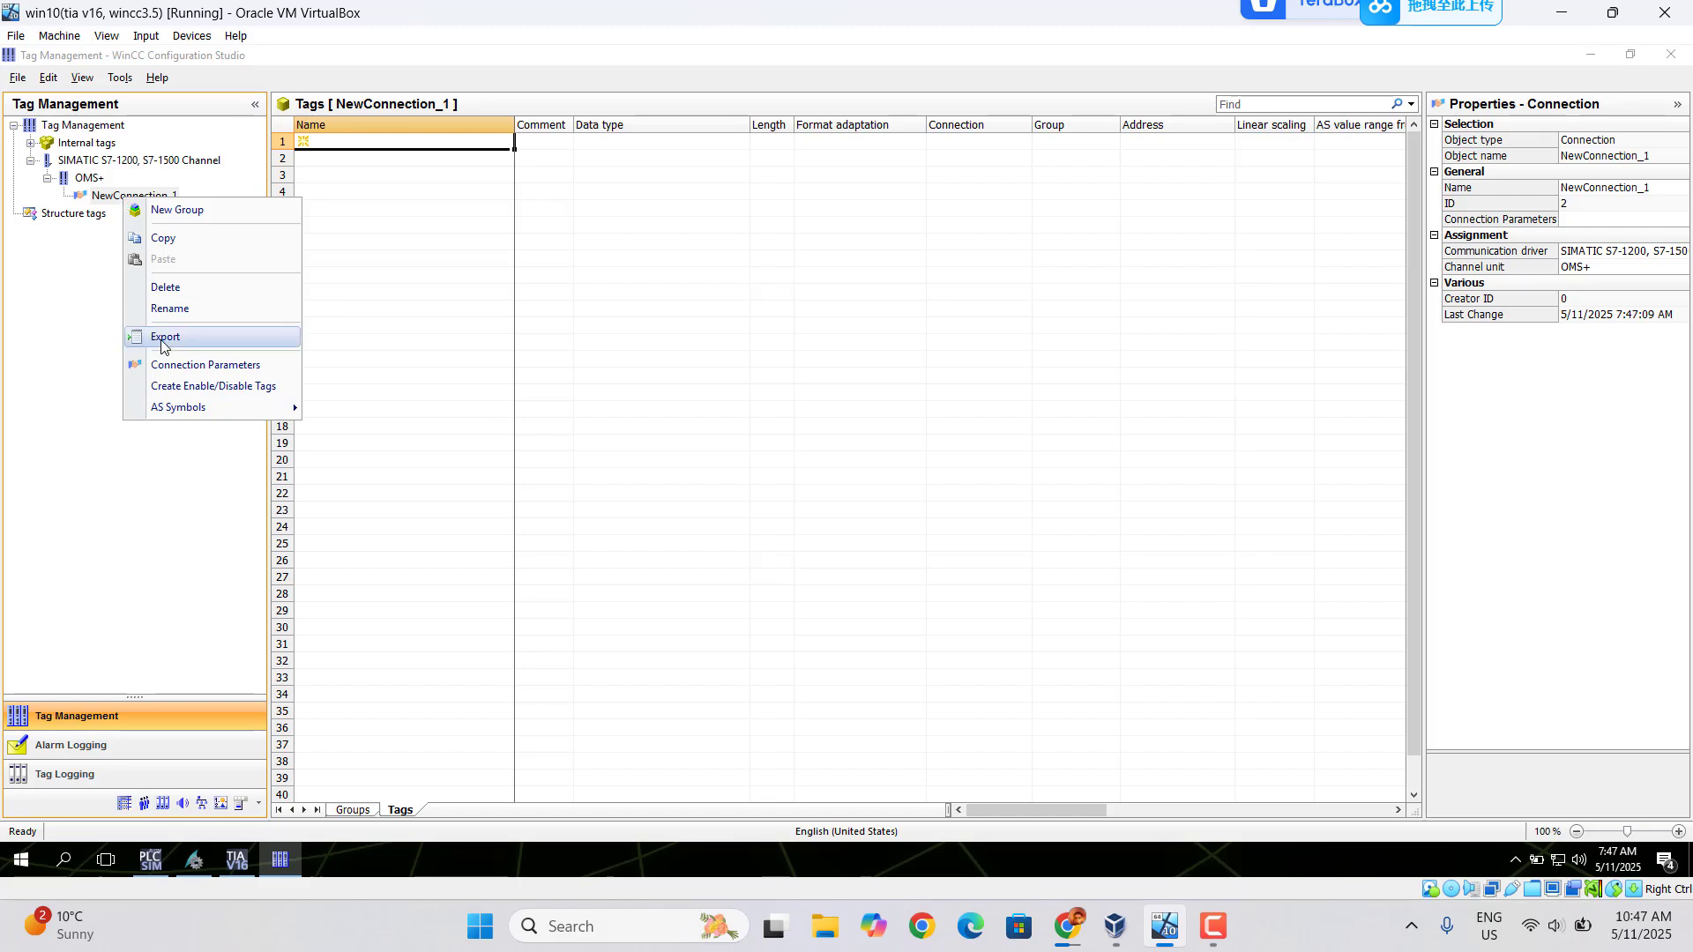
left_click(208, 365)
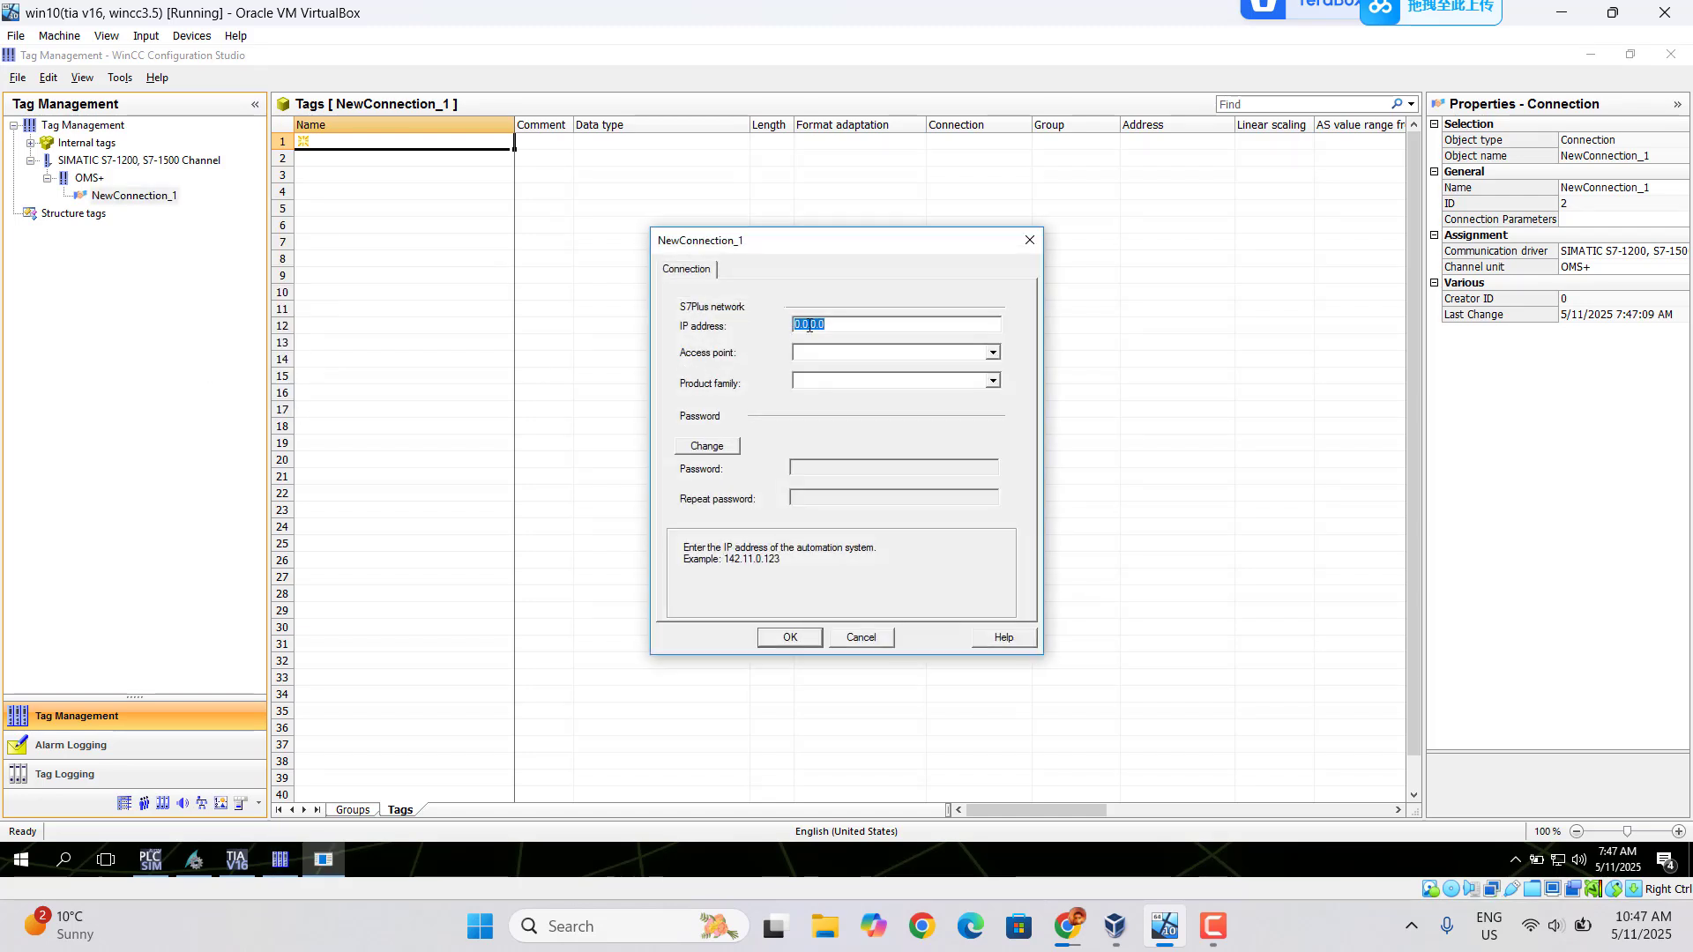
left_click(149, 863)
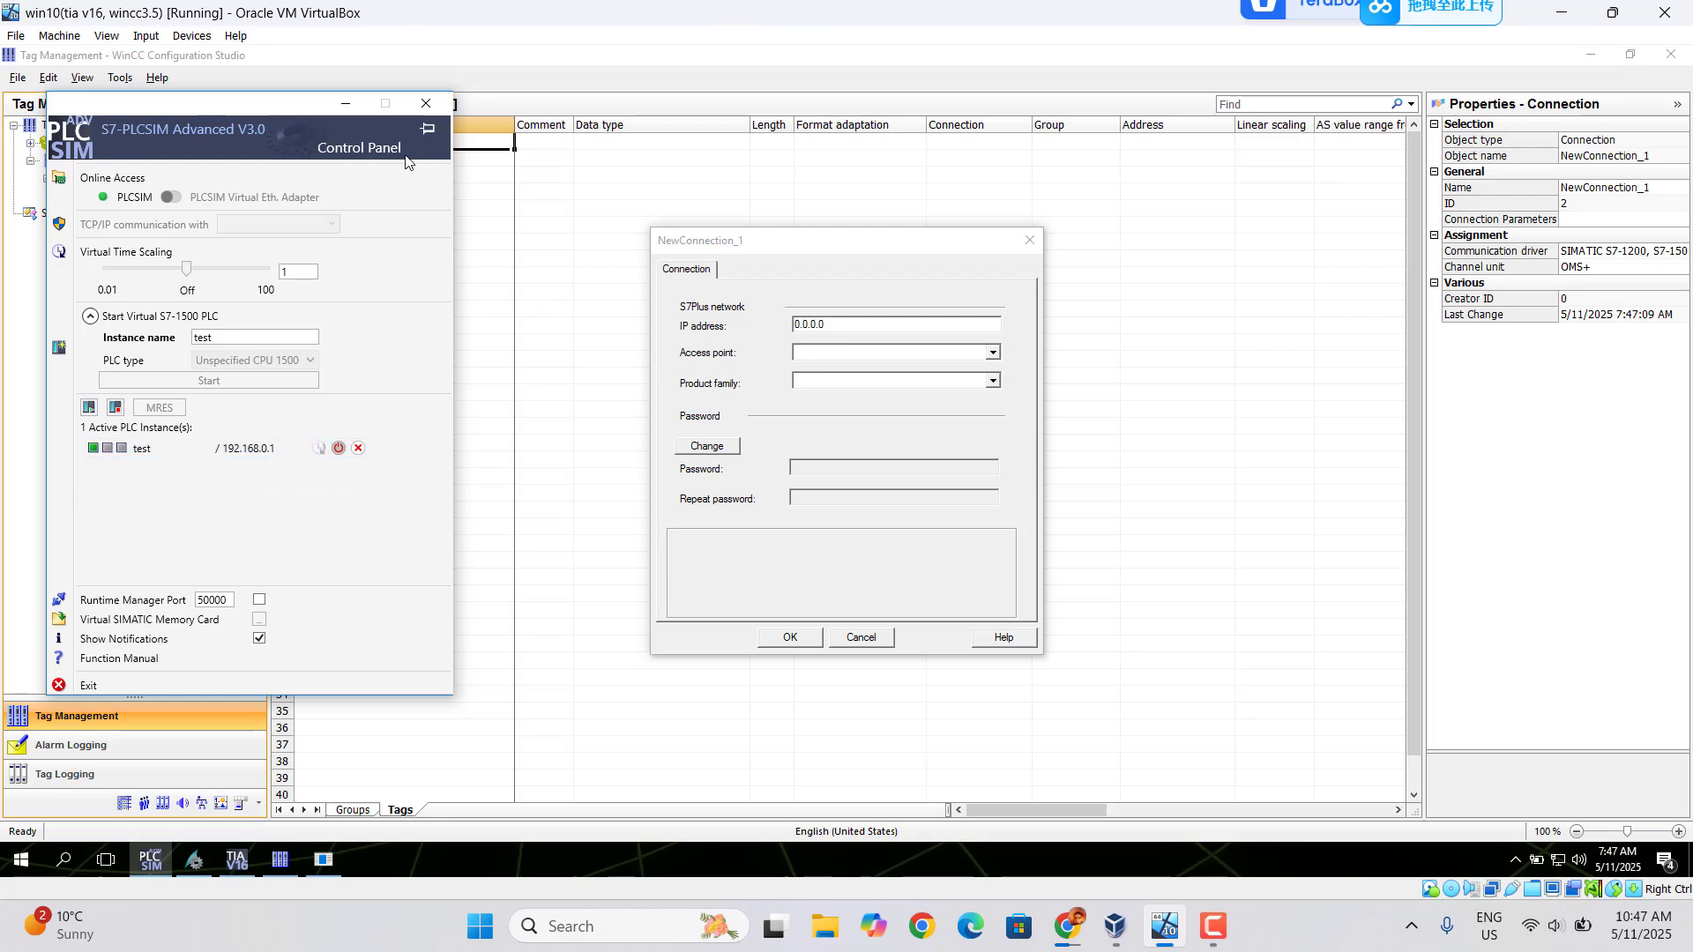
left_click(347, 114)
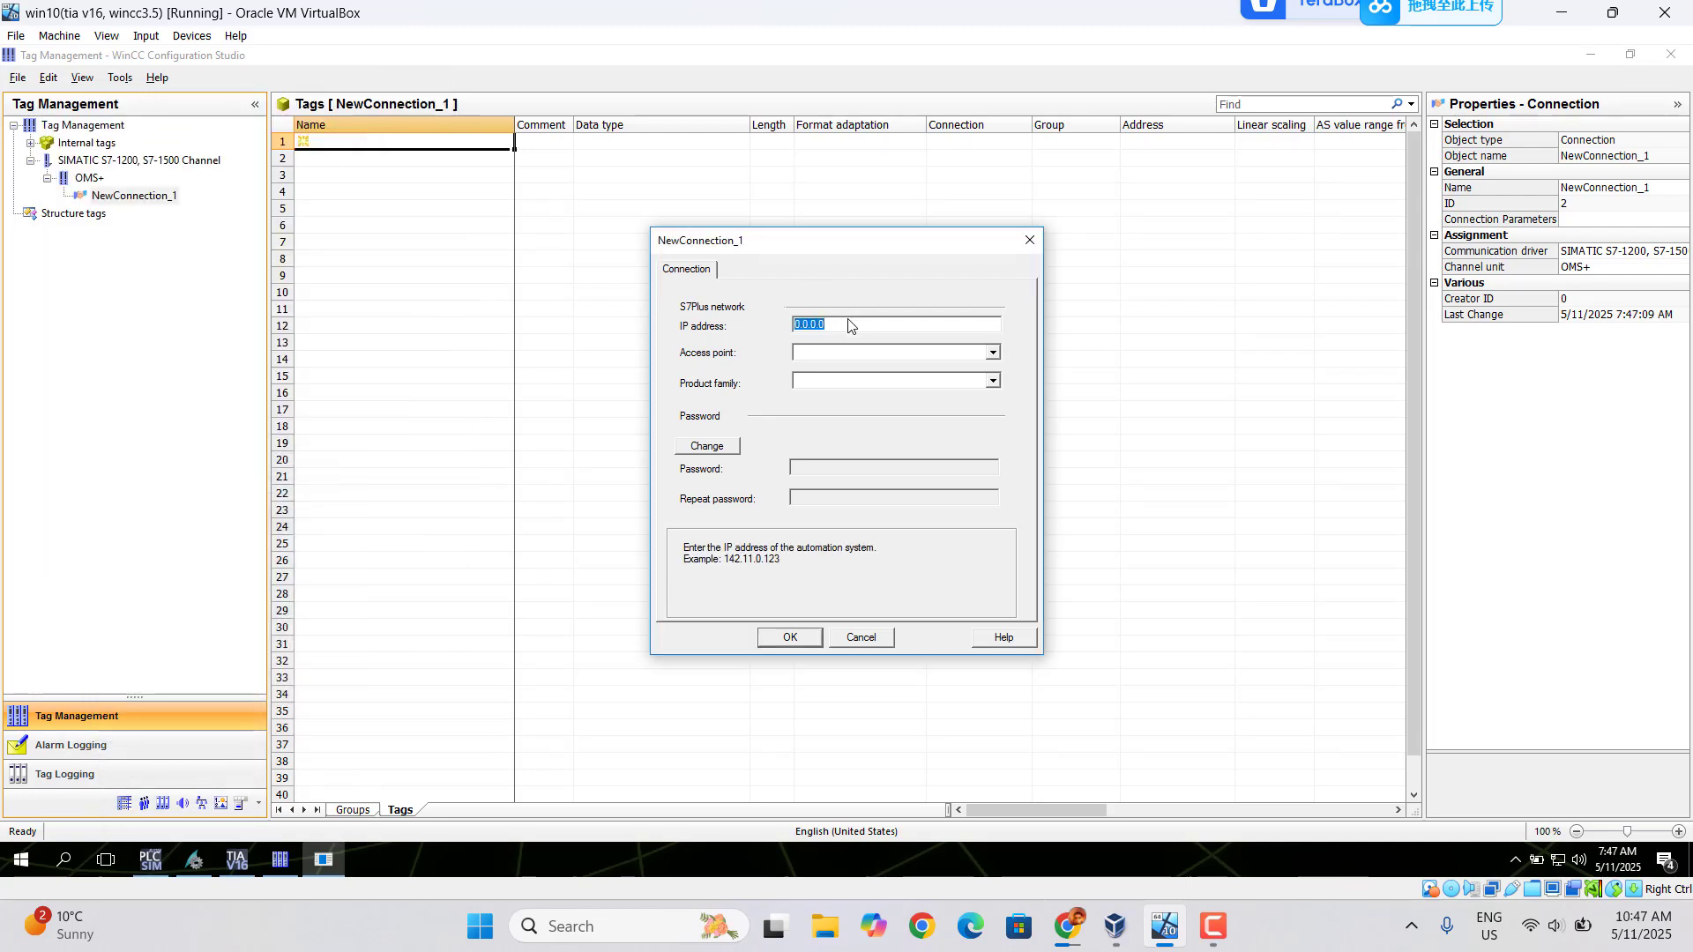
type("192.168.0.1")
- Set the connection's access point to S7ONLINE and its product family to s71500-connection, and apply the parameters
left_click(993, 355)
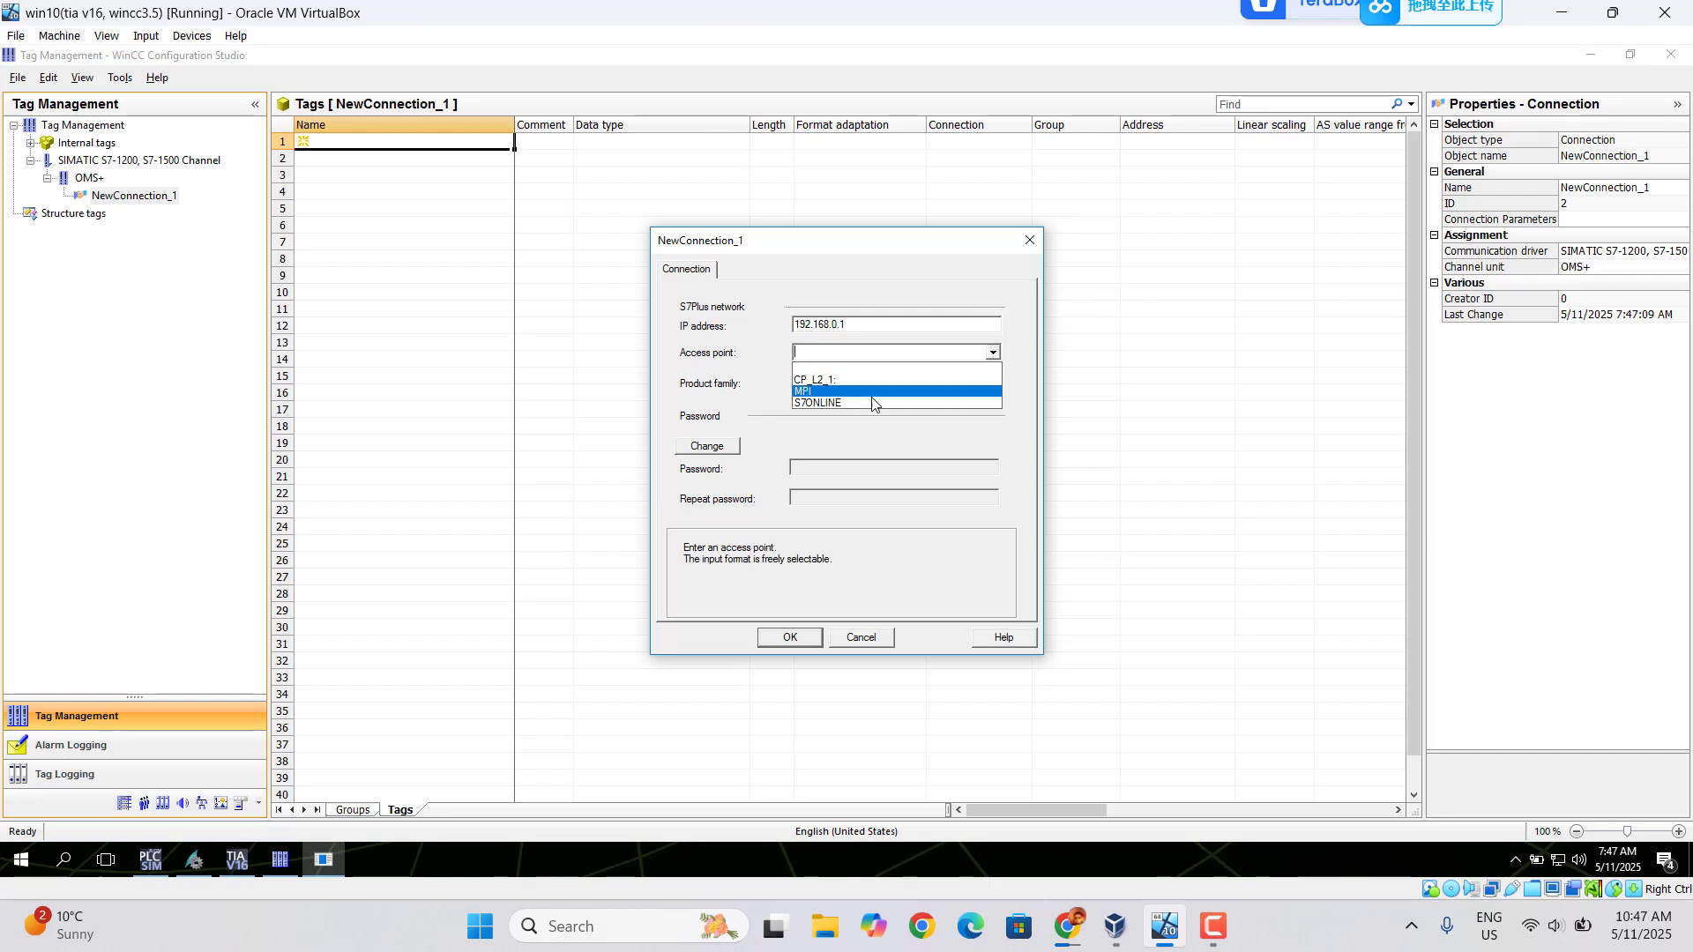
left_click(835, 404)
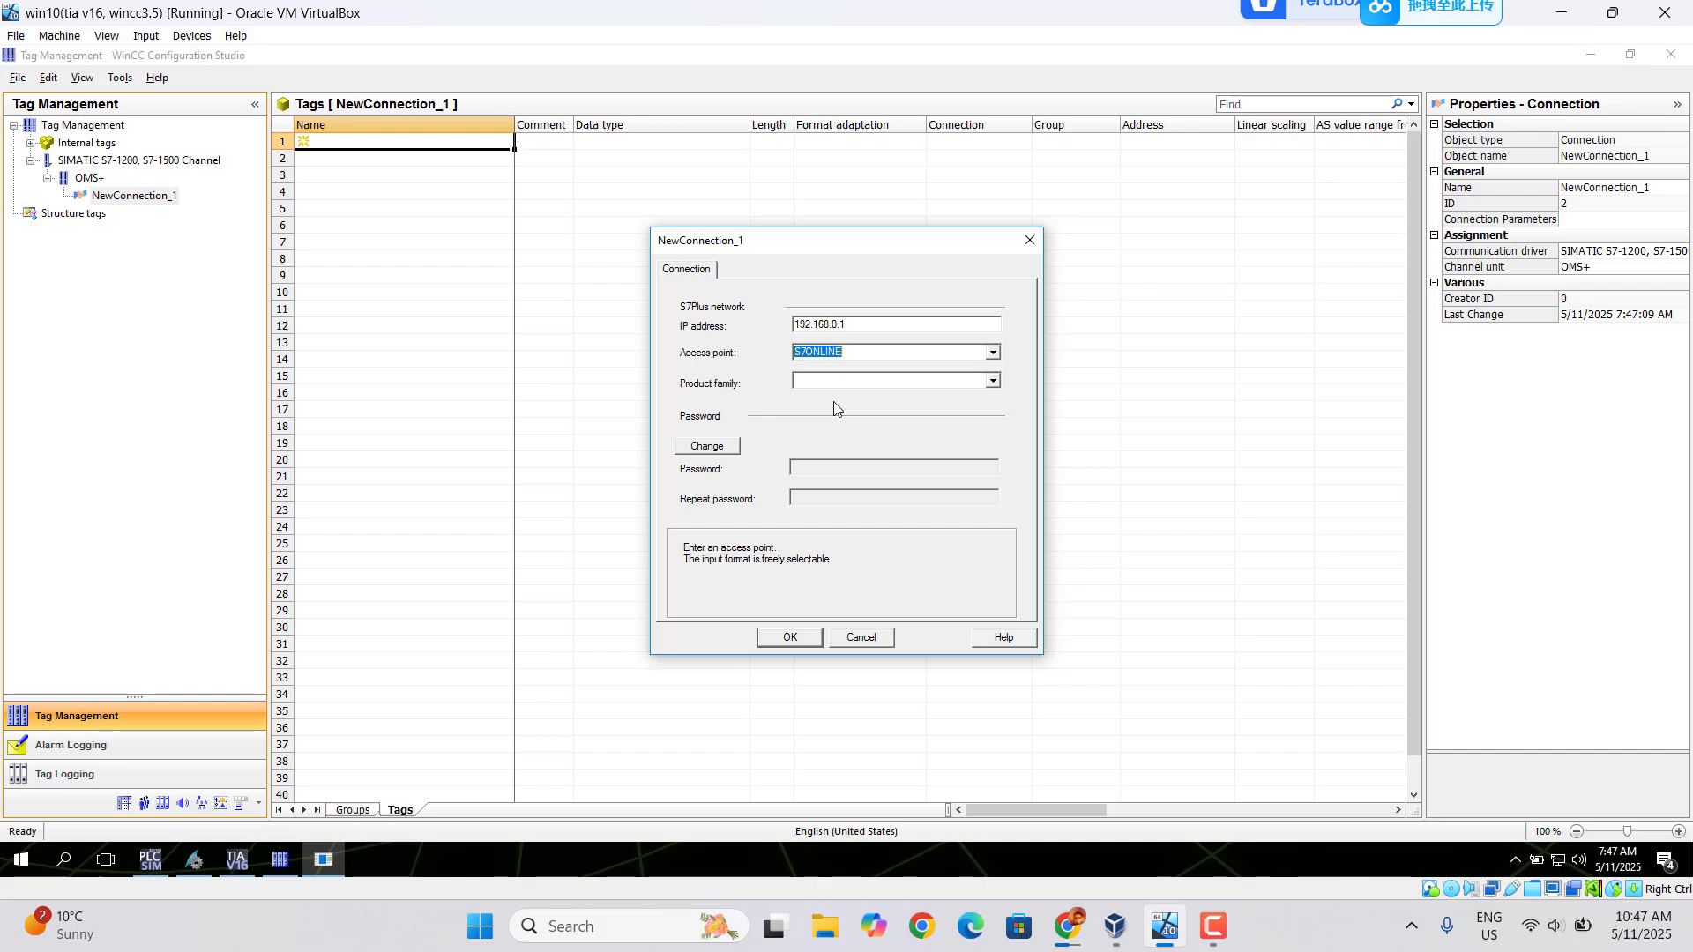
left_click(993, 382)
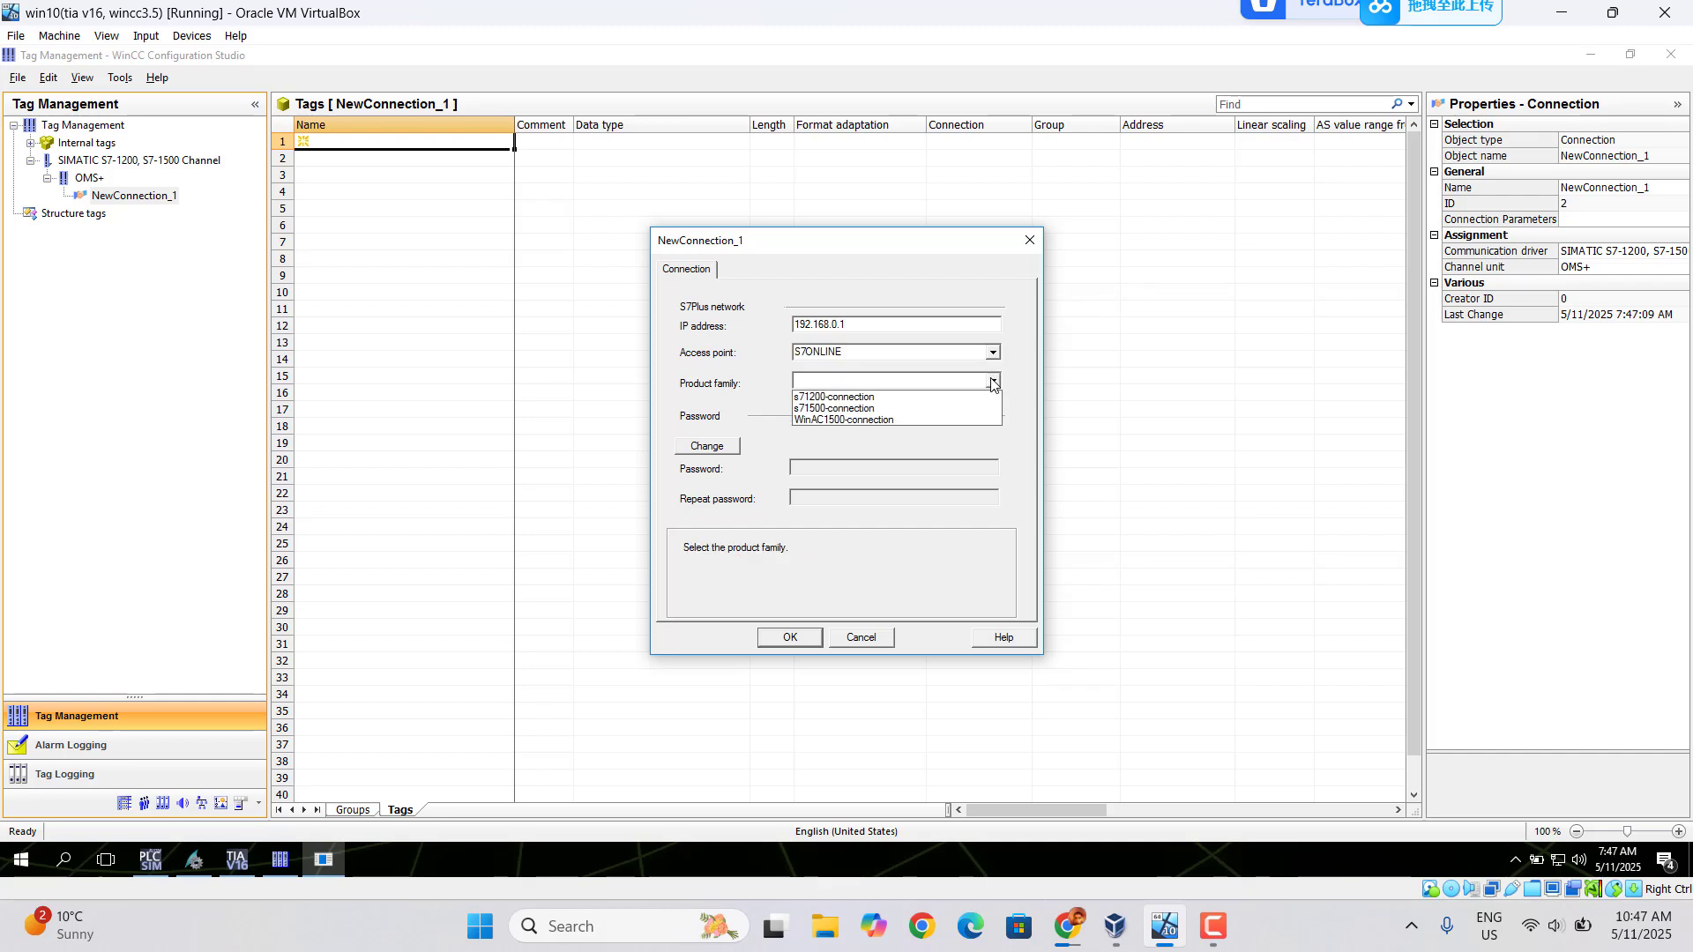
left_click(837, 409)
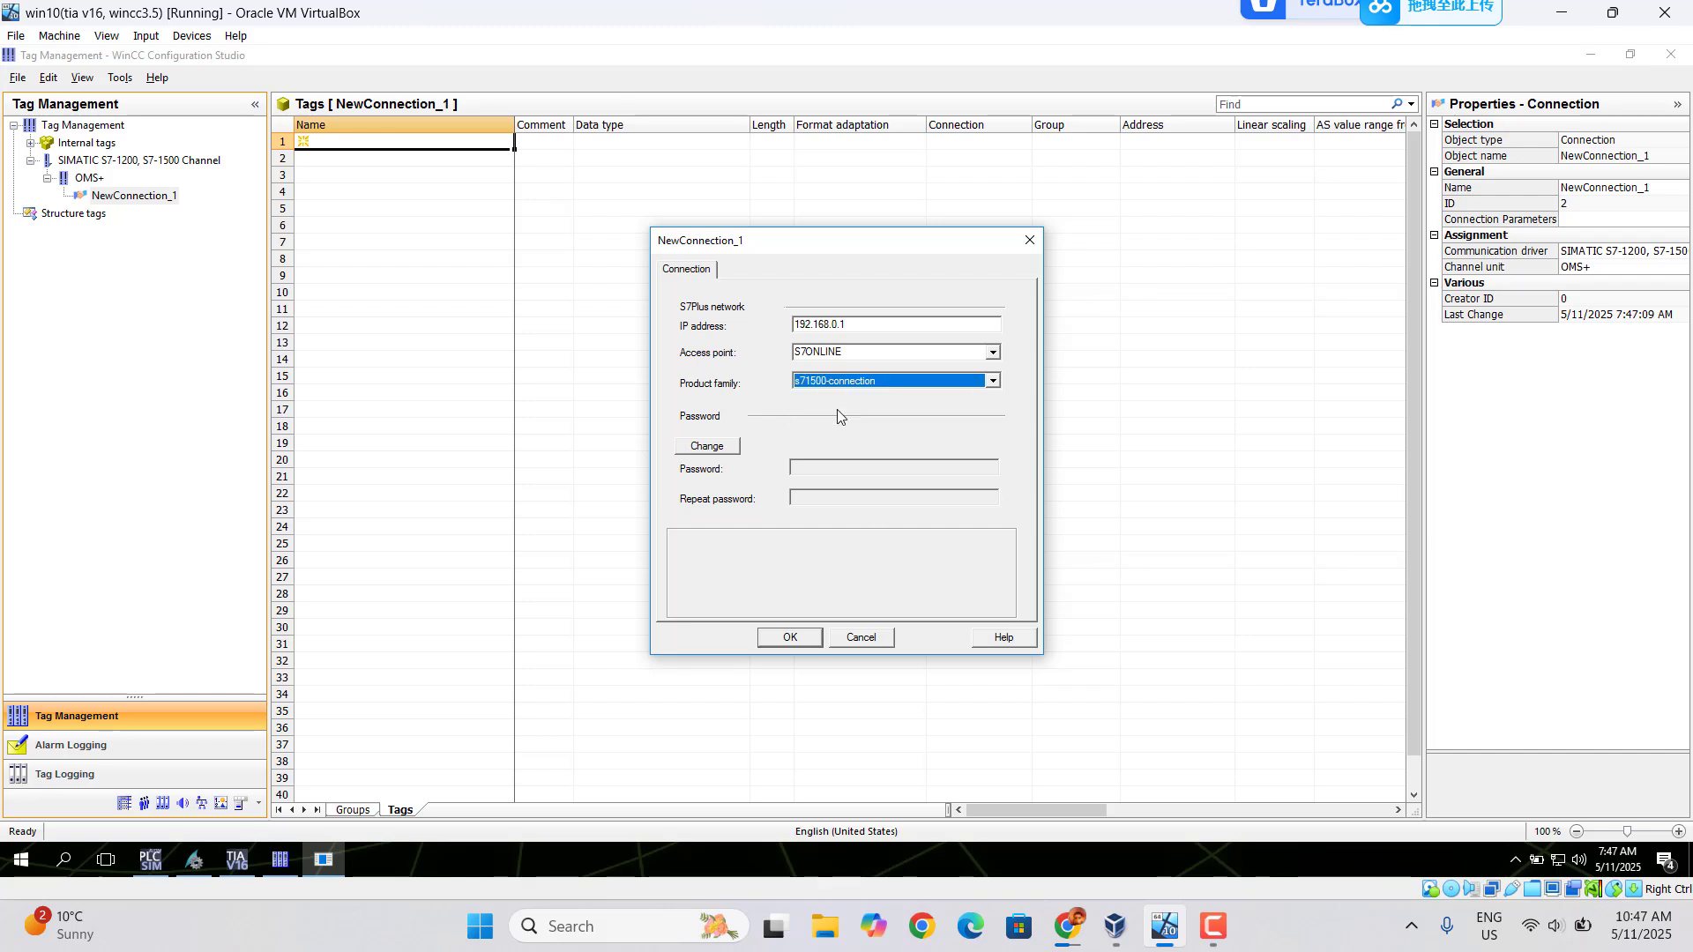
left_click(796, 638)
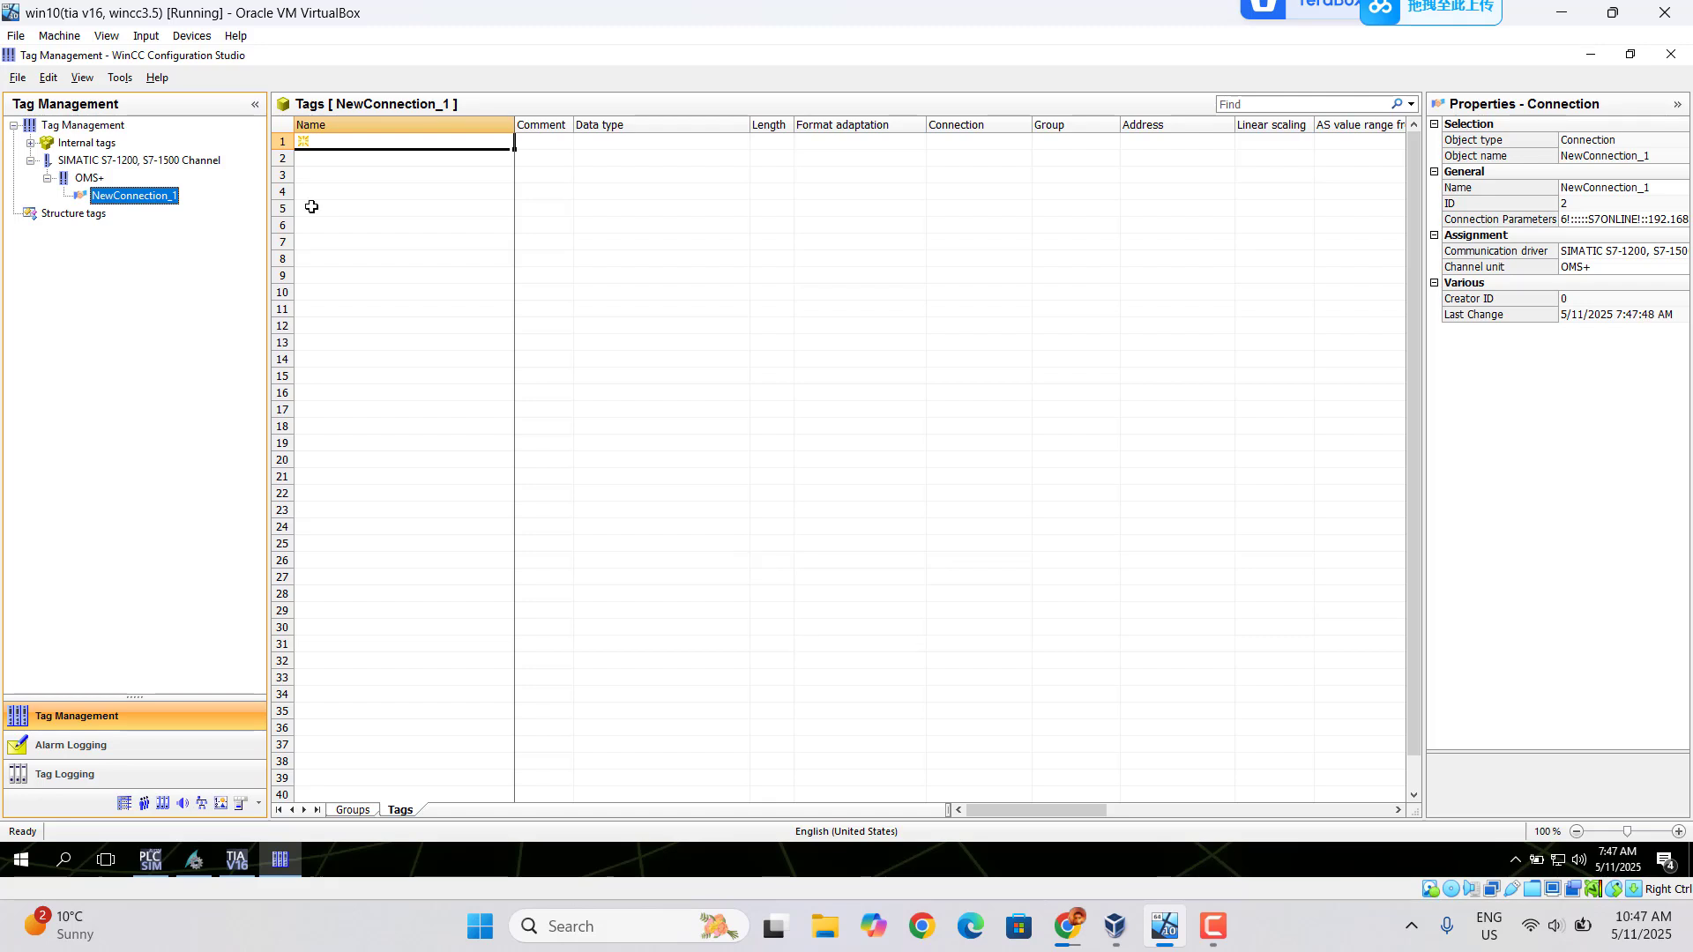
- Return to WinCC Explorer and activate the runtime of the tiaportaltest project
left_click(192, 869)
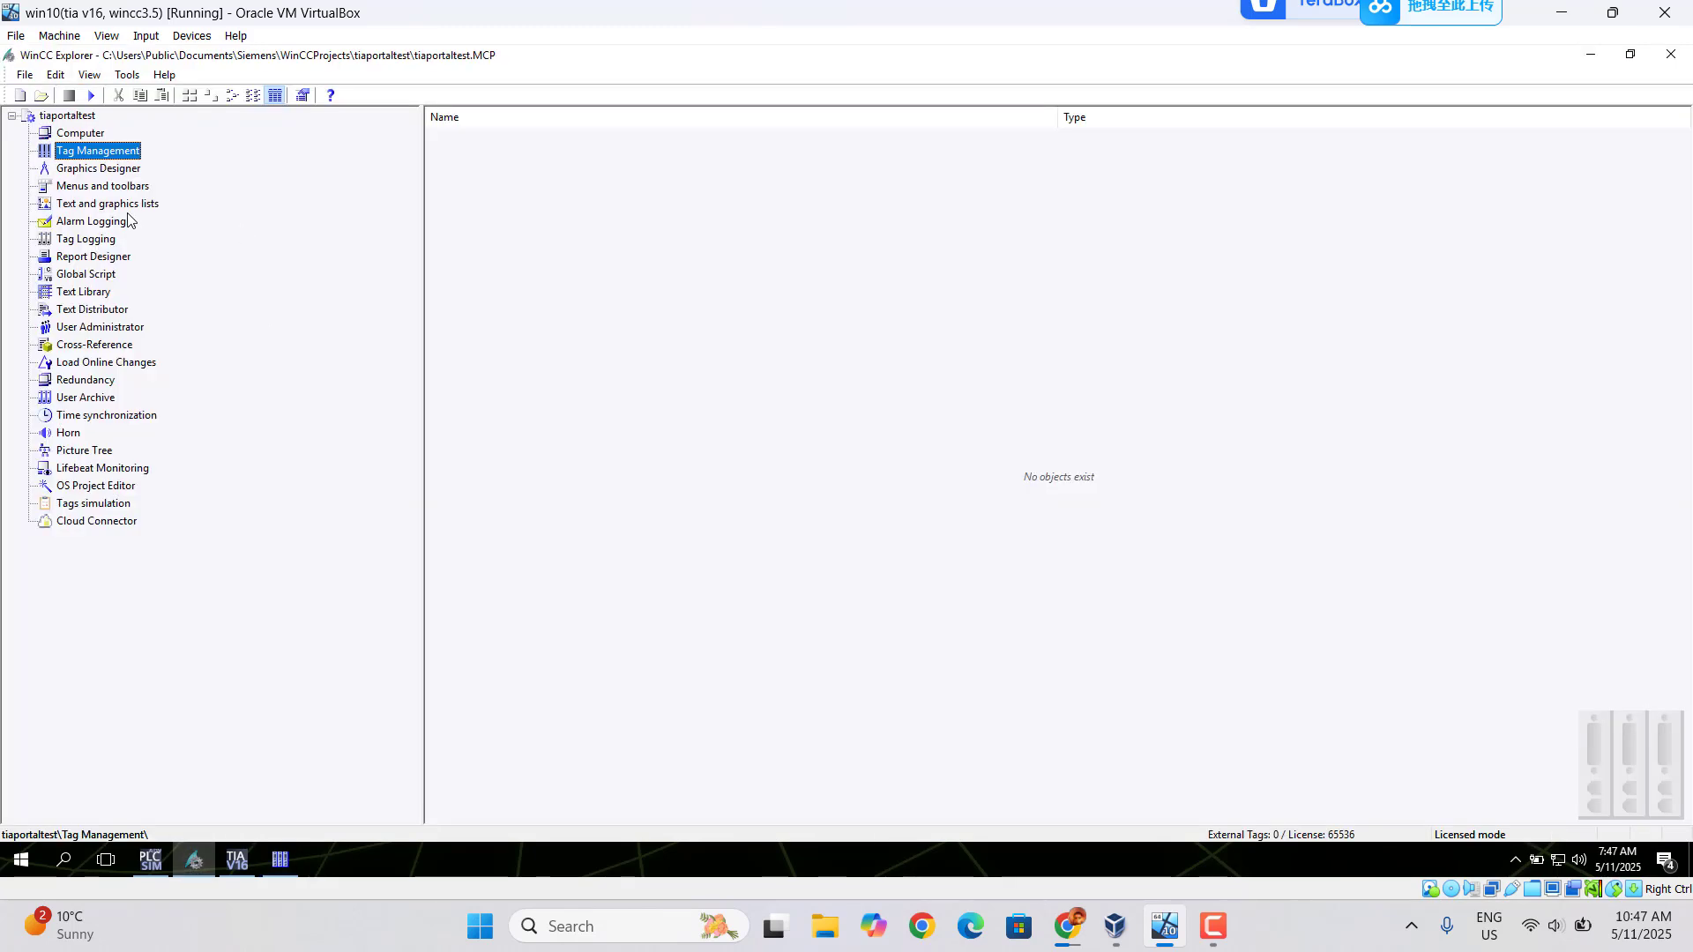
left_click(91, 98)
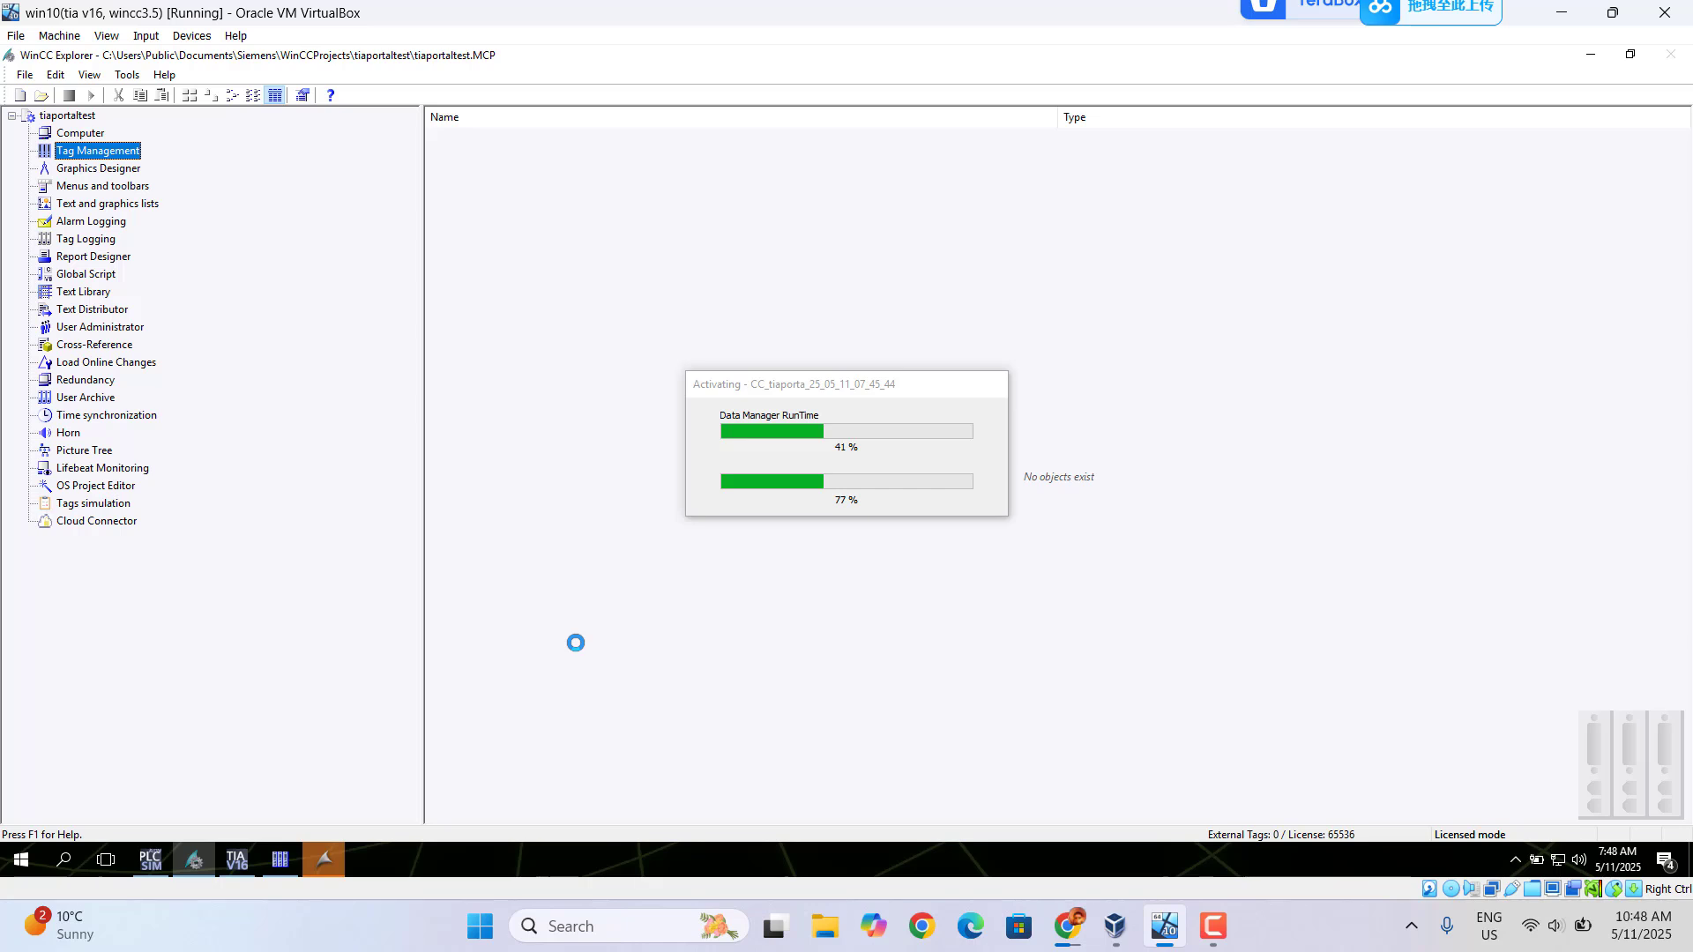
- Check NewConnection_1 in Tag Management, and from WinCC Explorer create a new Graphics Designer picture and open it for editing
left_click(280, 863)
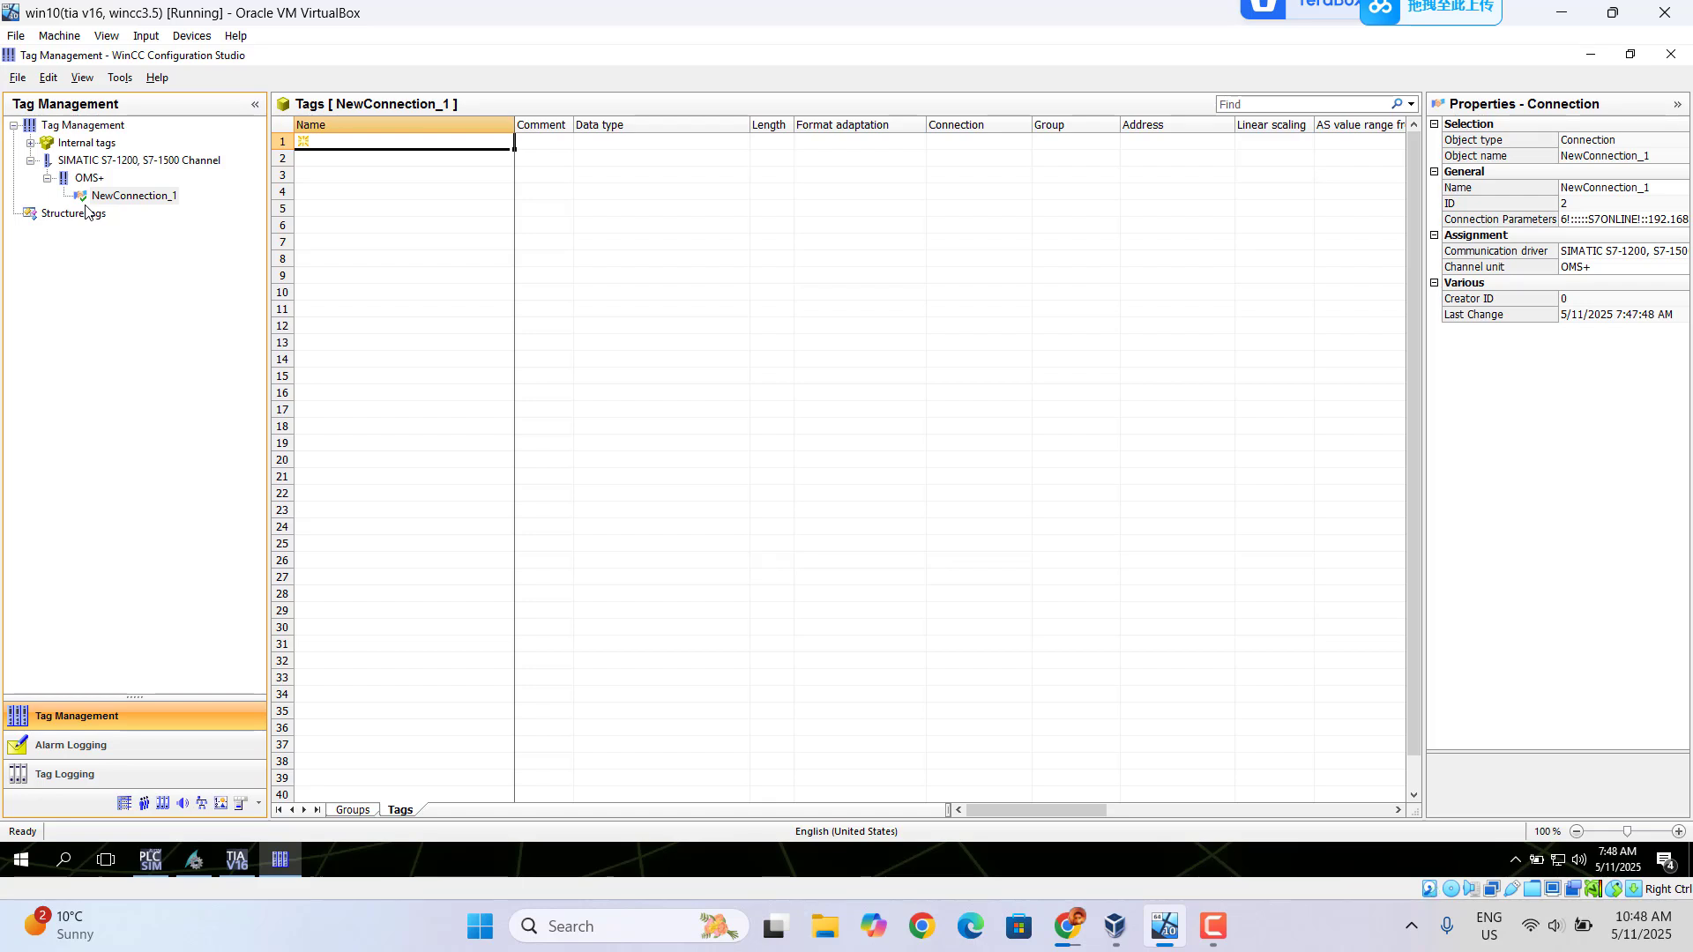
mouse_move(84, 207)
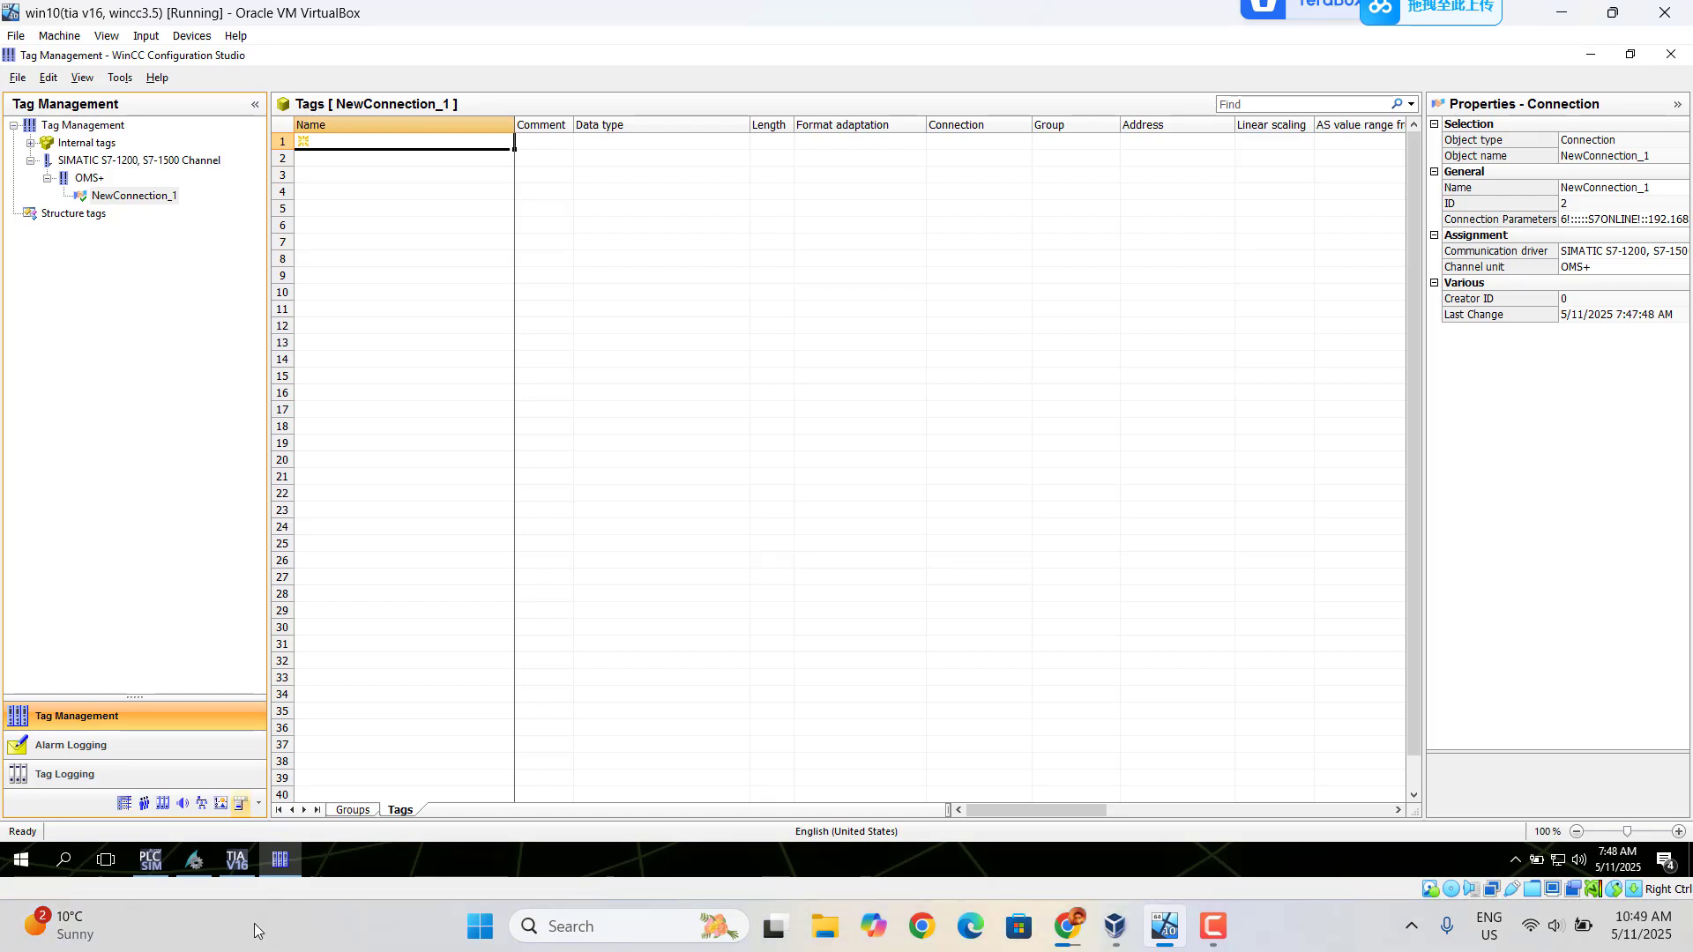
left_click(198, 860)
left_click(100, 173)
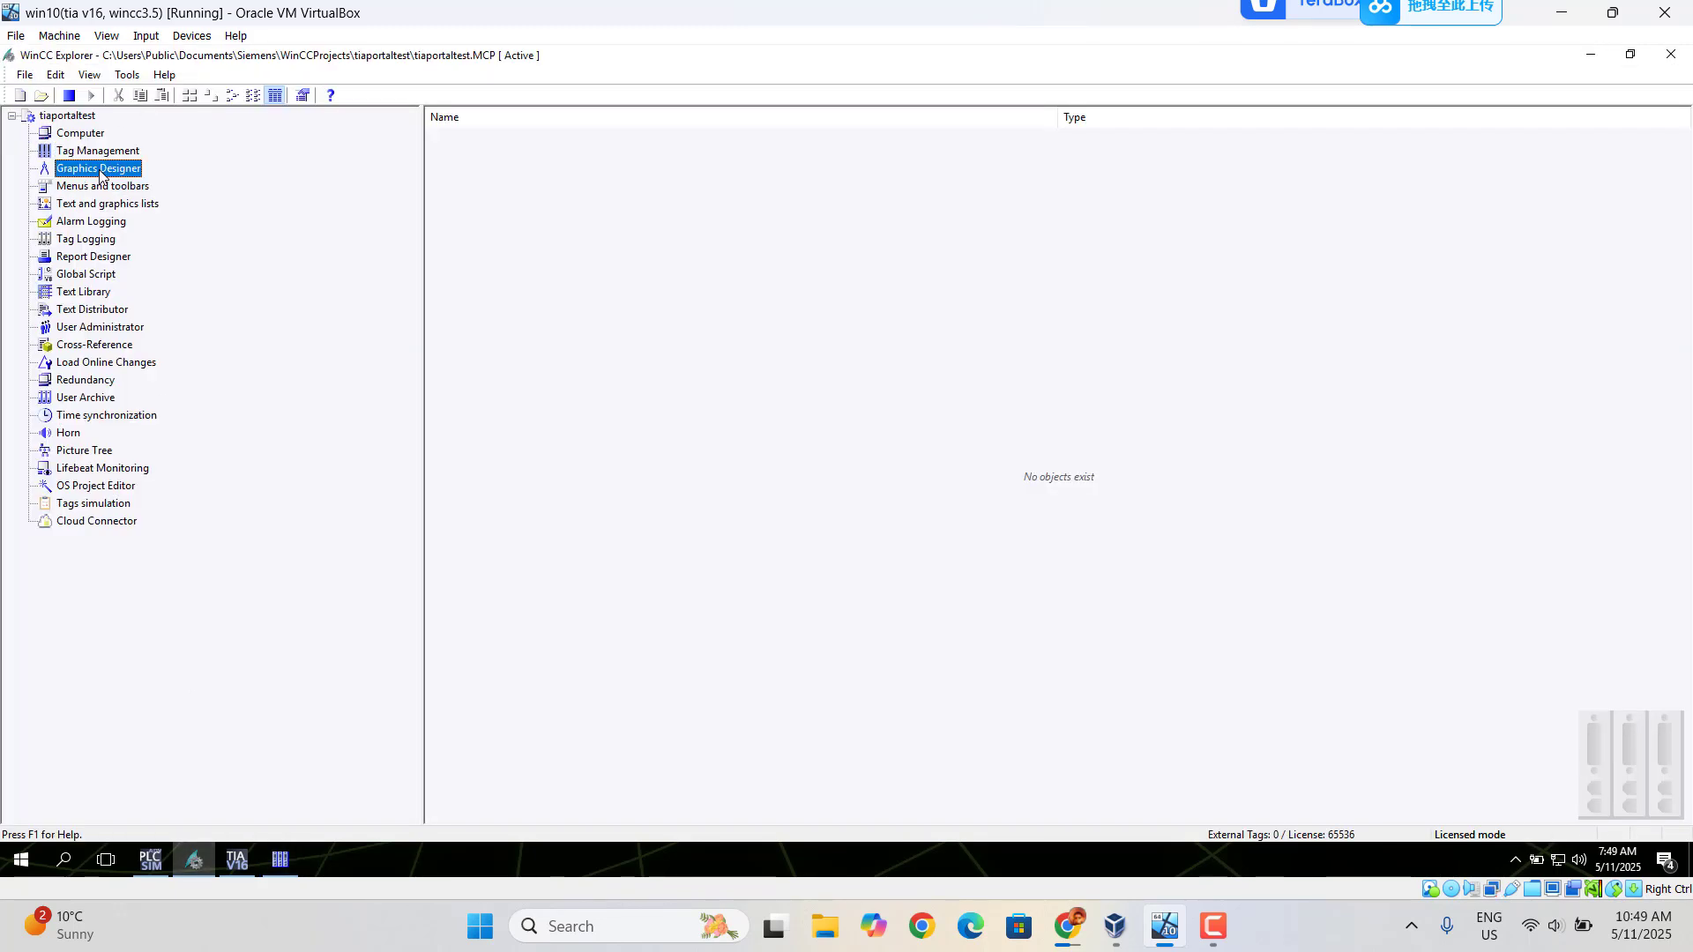
right_click(101, 173)
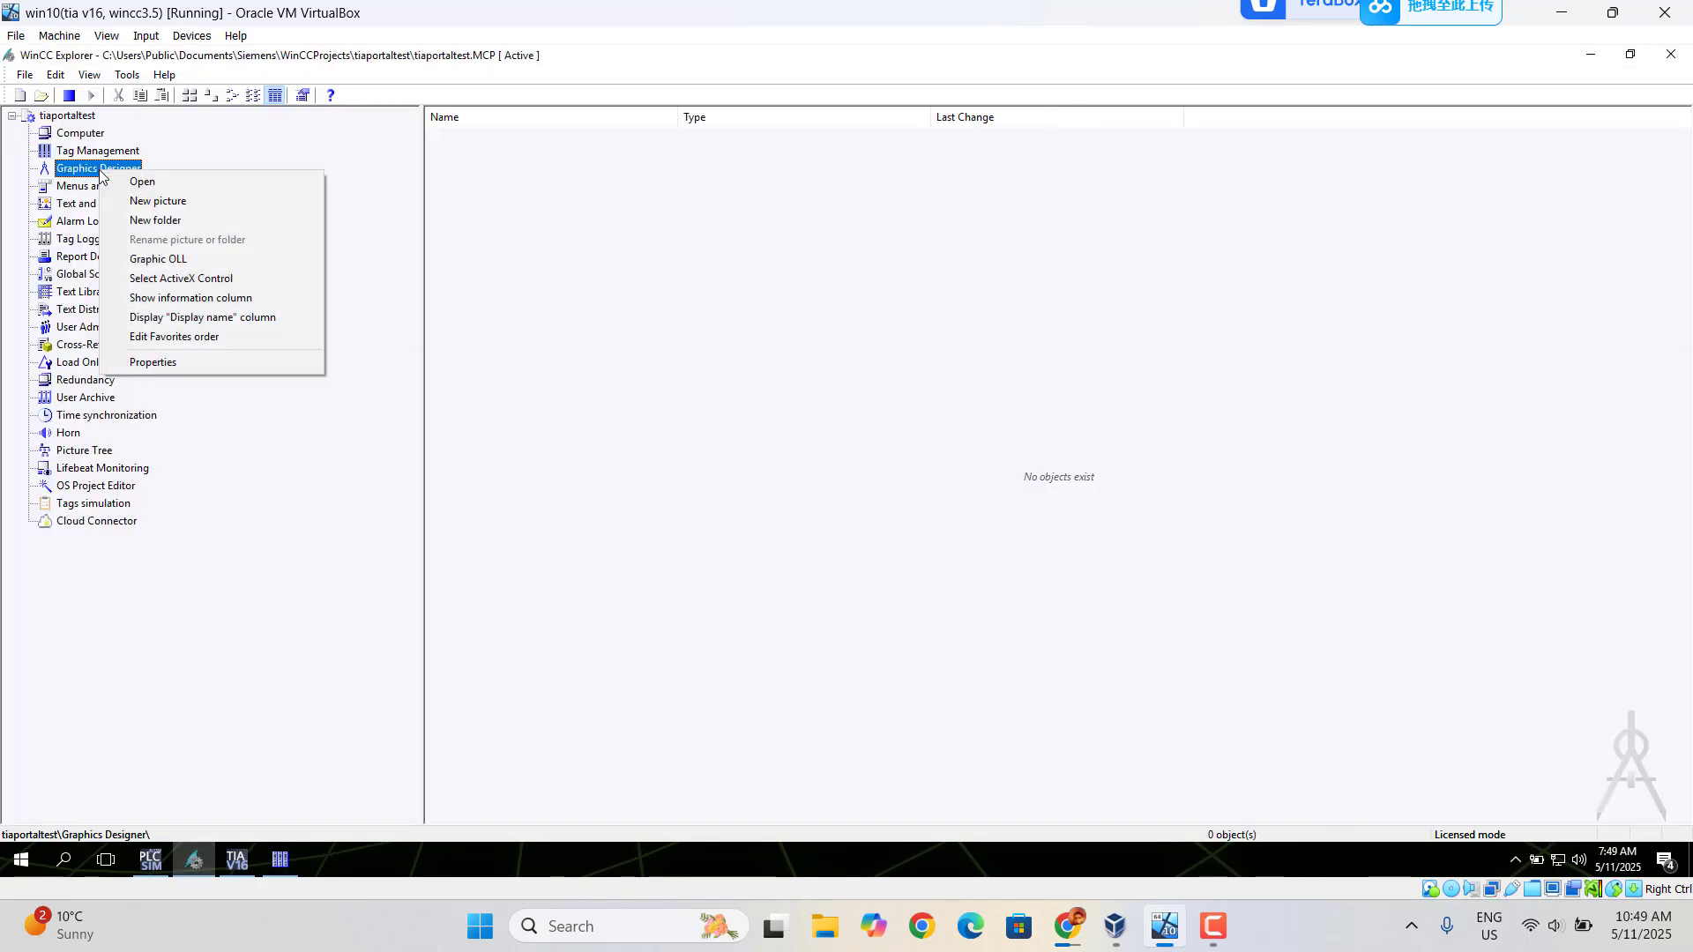
left_click(175, 203)
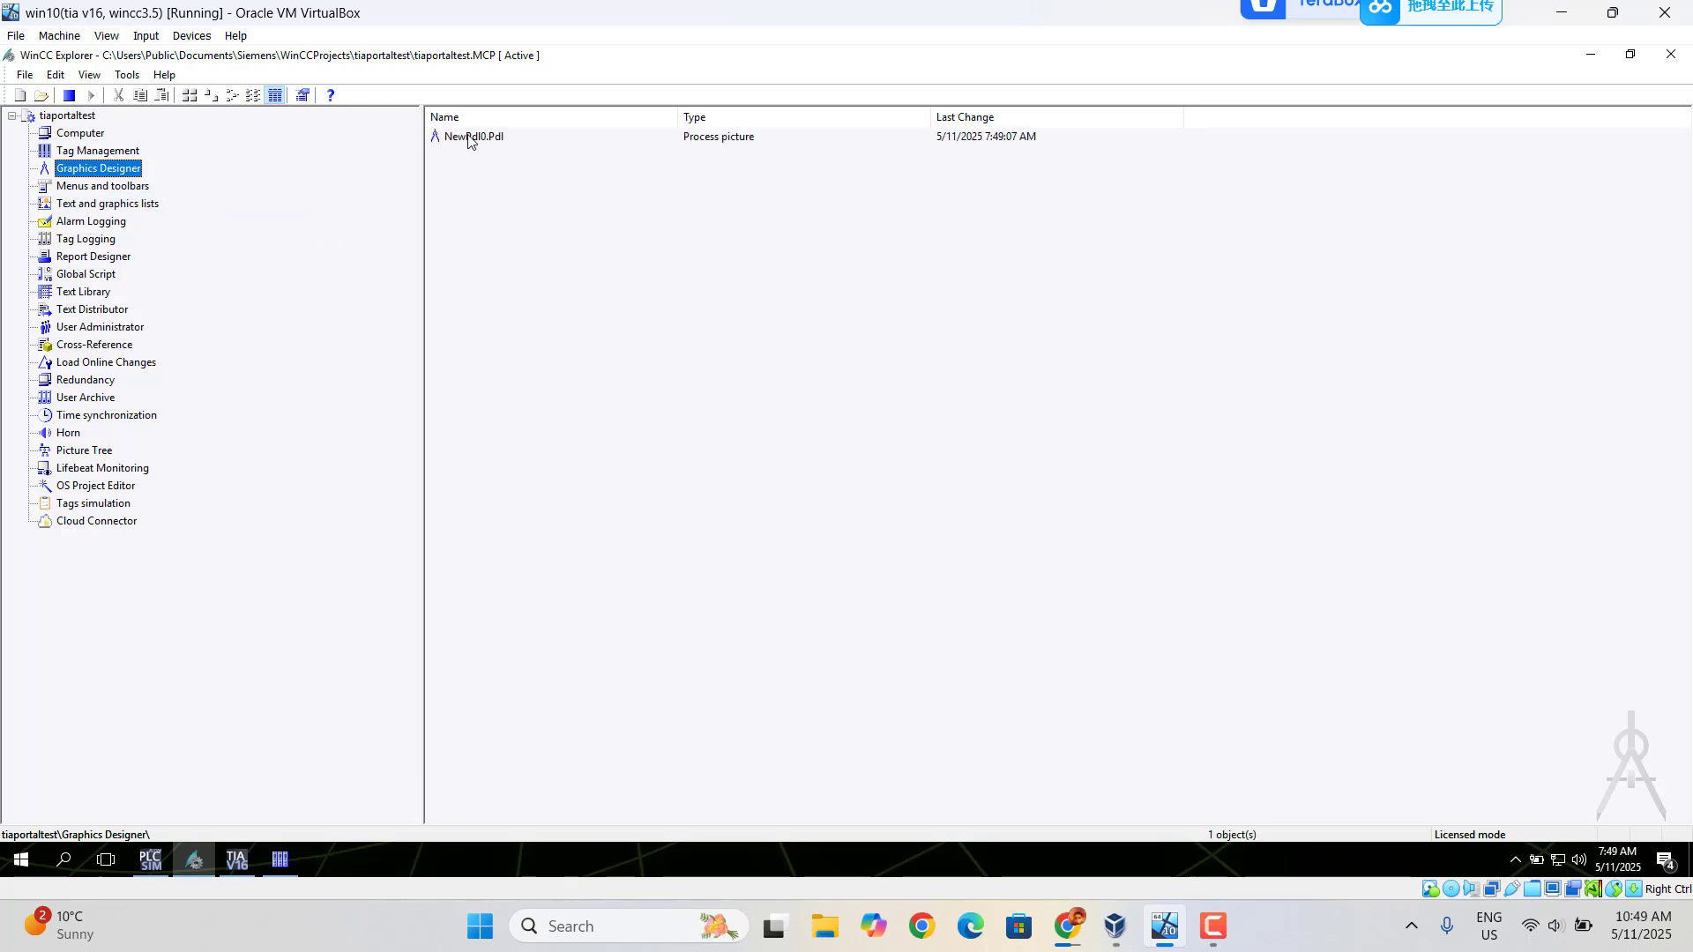
double_click(468, 139)
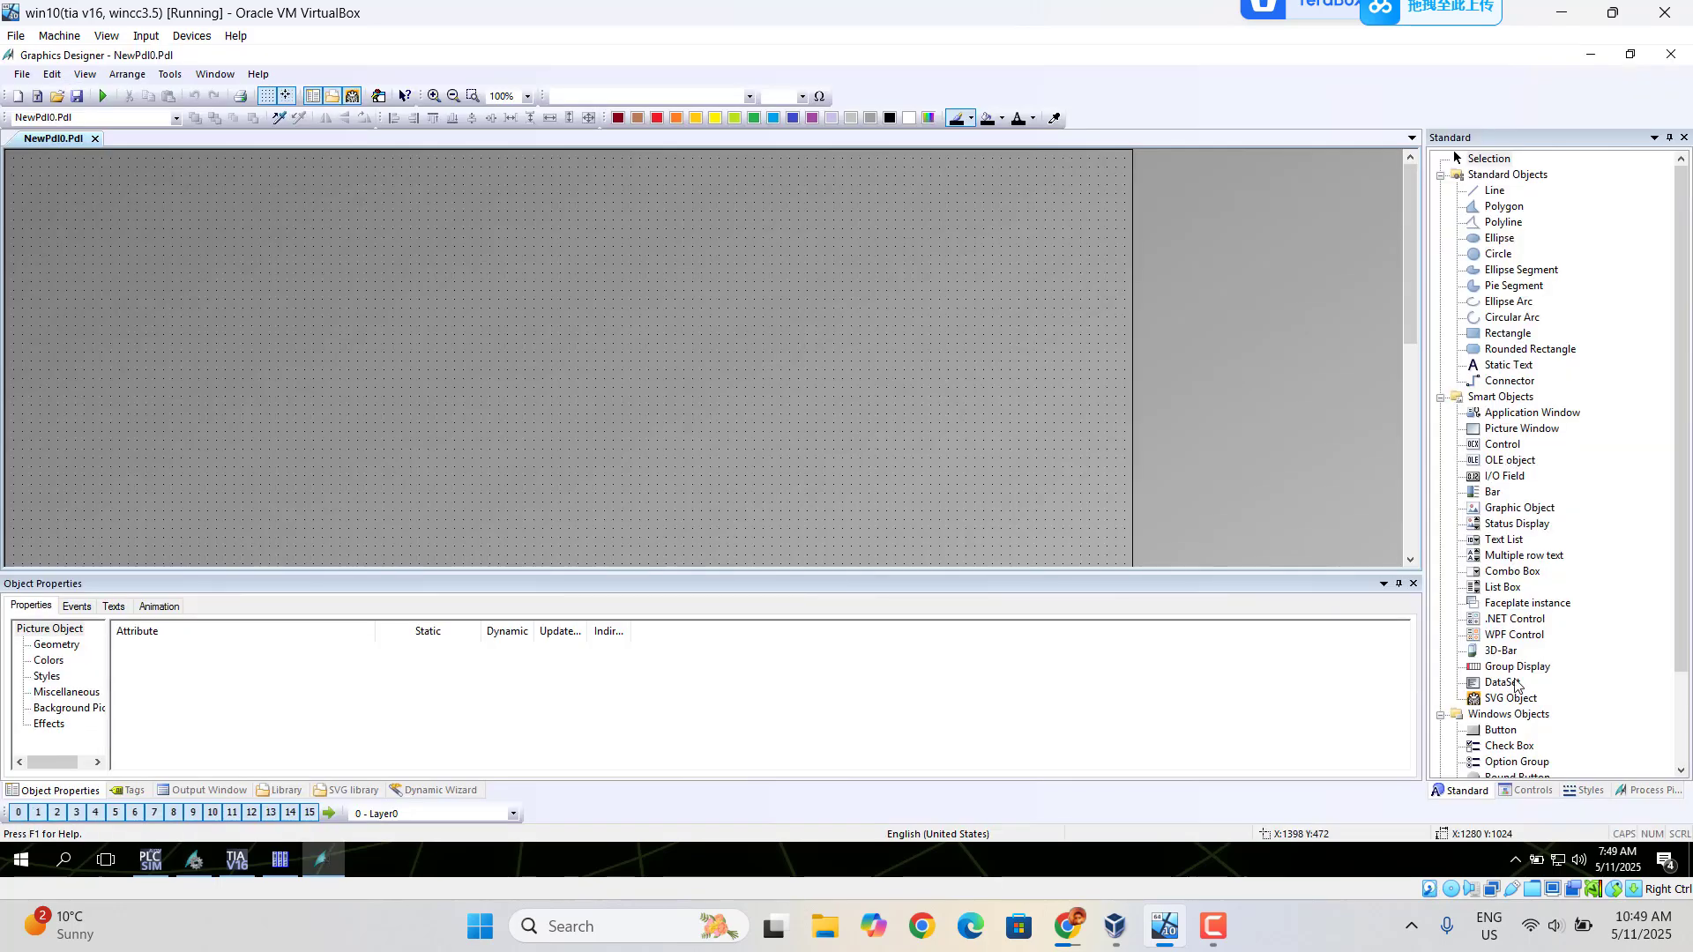
- Draw a button about 210 by 110 pixels near the picture's upper-left corner and set its text to start
left_click(1501, 731)
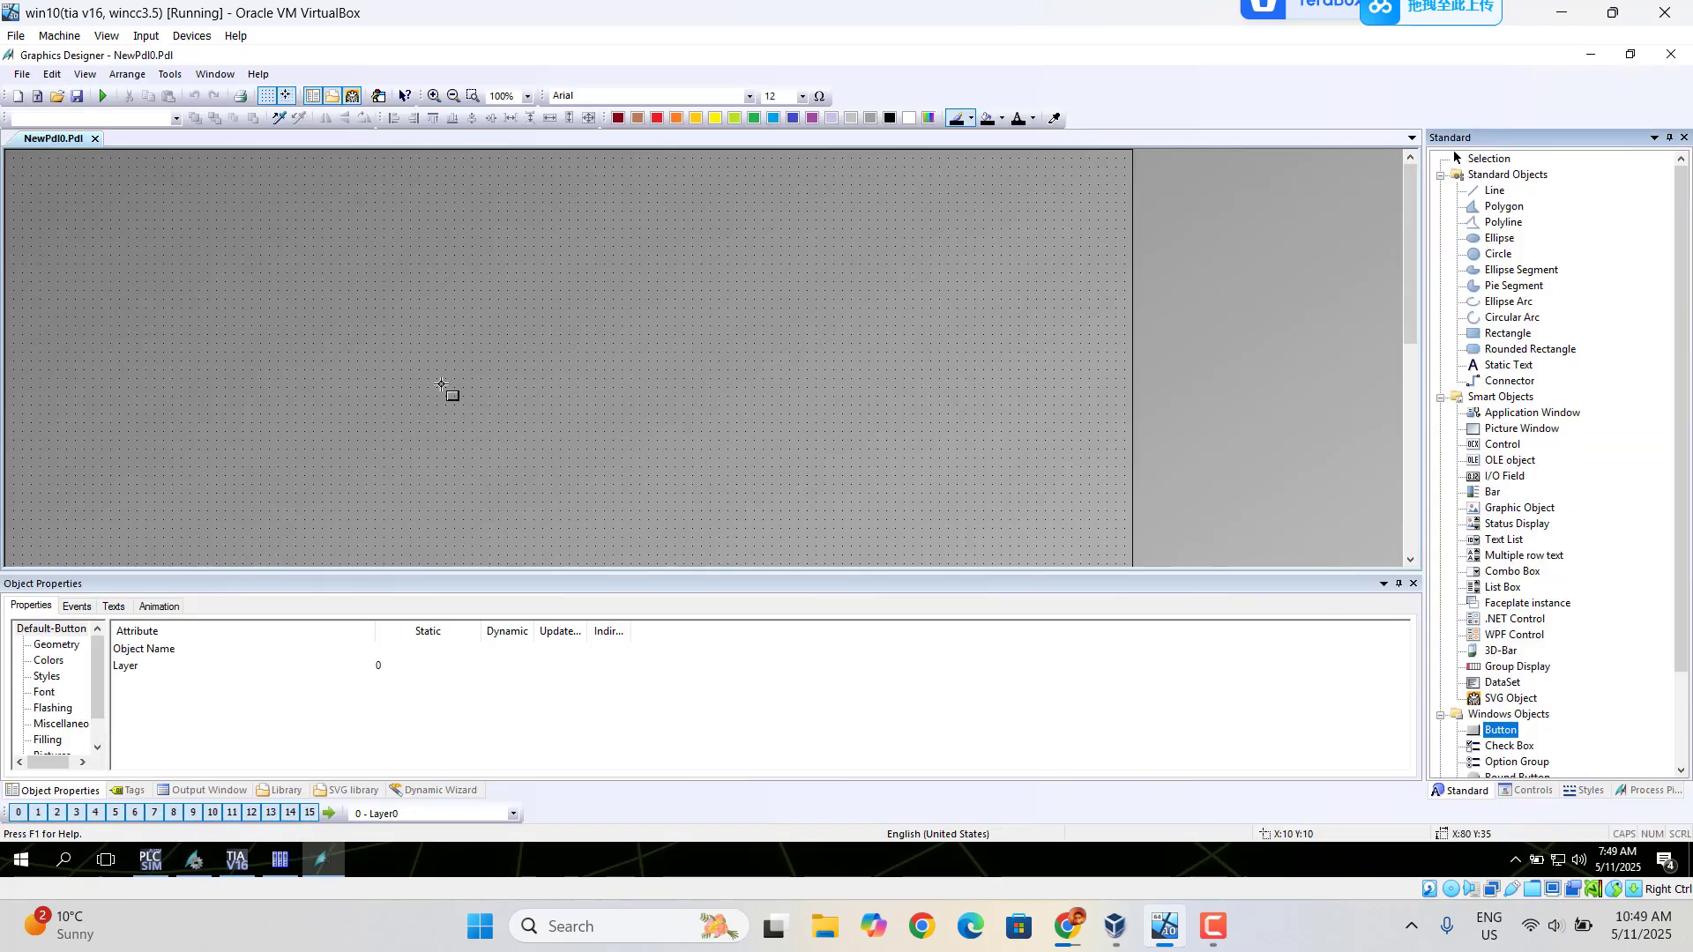
mouse_move(119, 210)
left_mouse_down()
mouse_move(253, 225)
mouse_move(352, 302)
mouse_move(308, 312)
left_mouse_up()
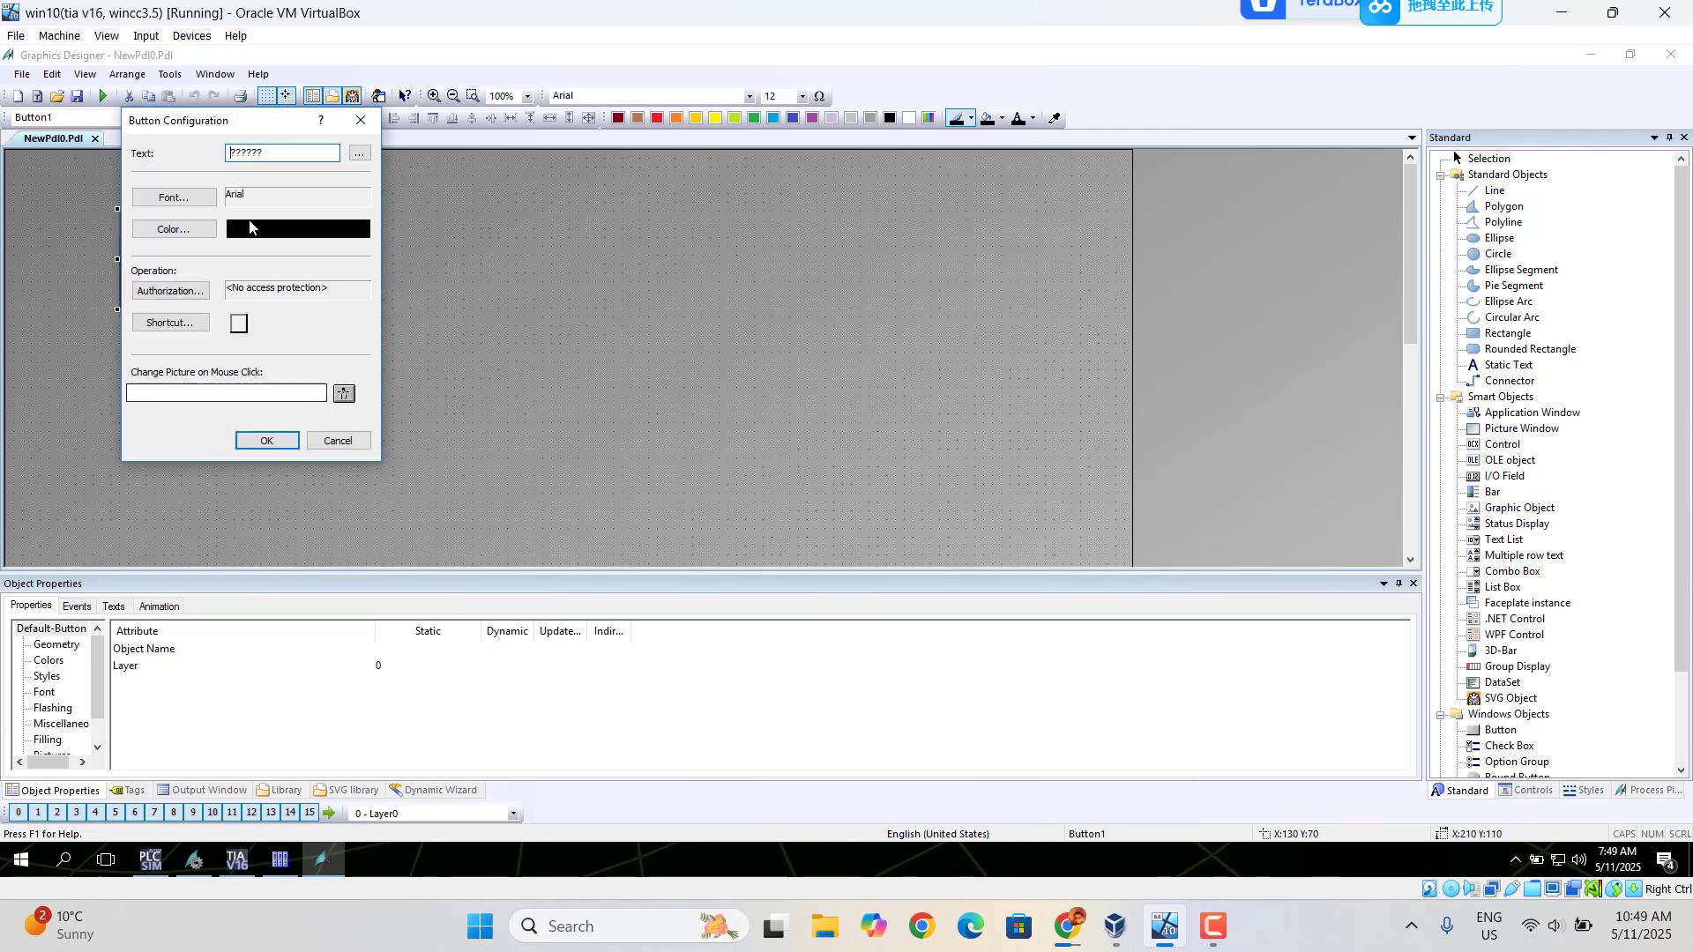
key("BackSpace")
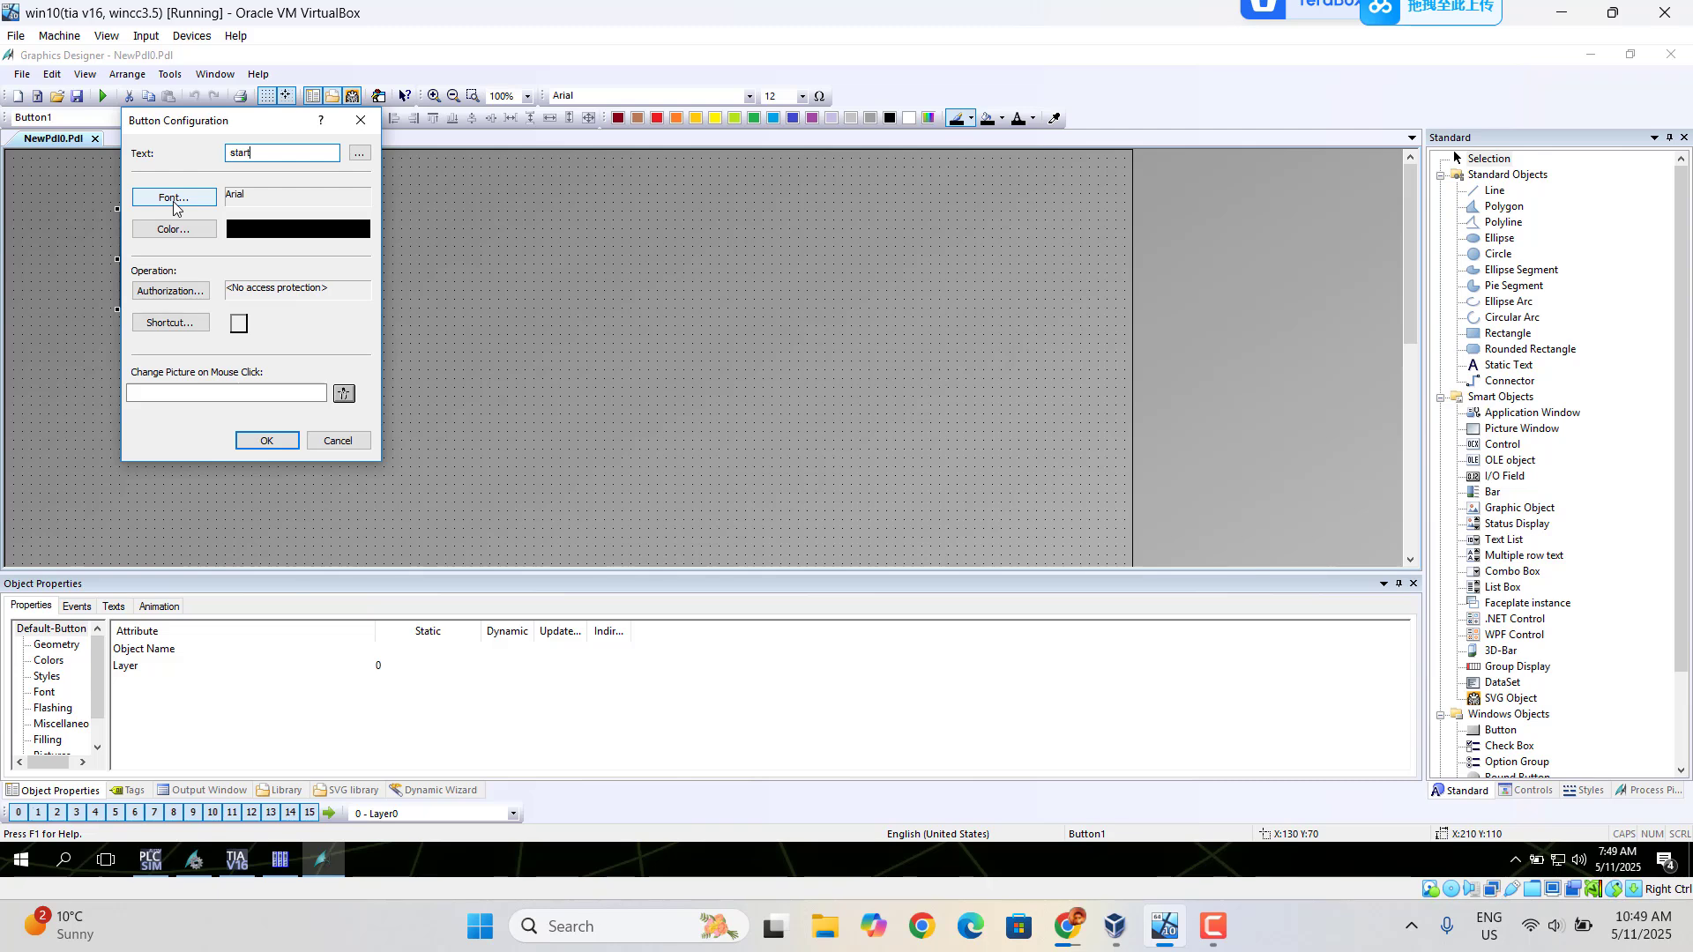
left_click(265, 441)
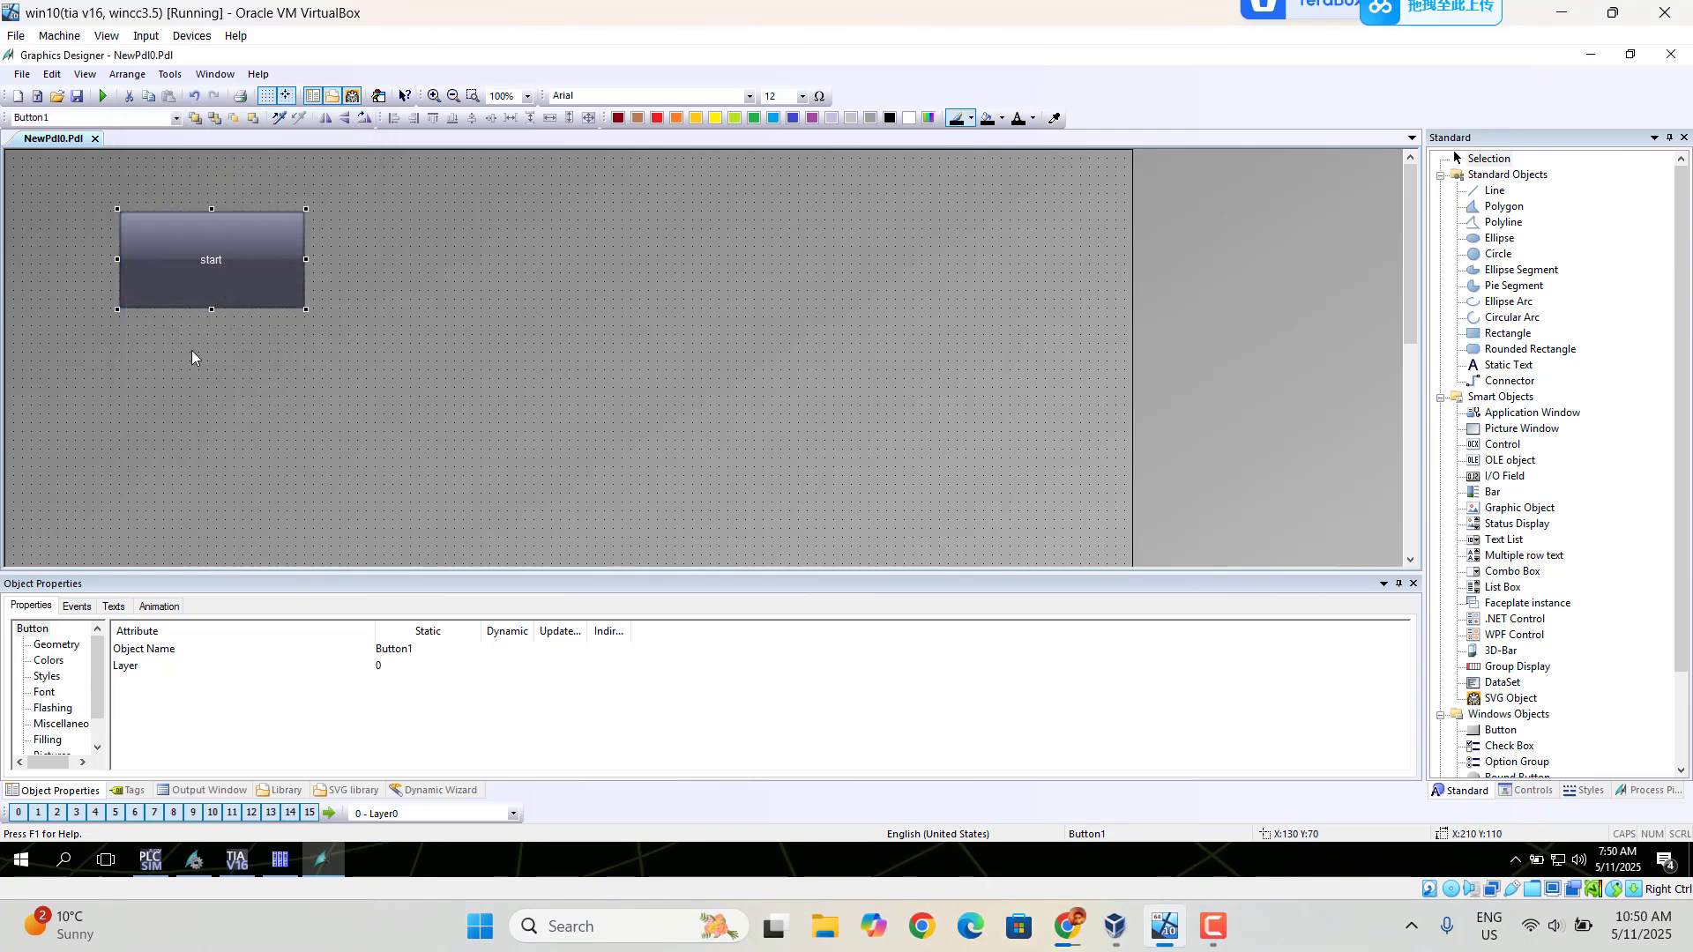
- Duplicate the start button and place the copy directly below the original
right_click(196, 297)
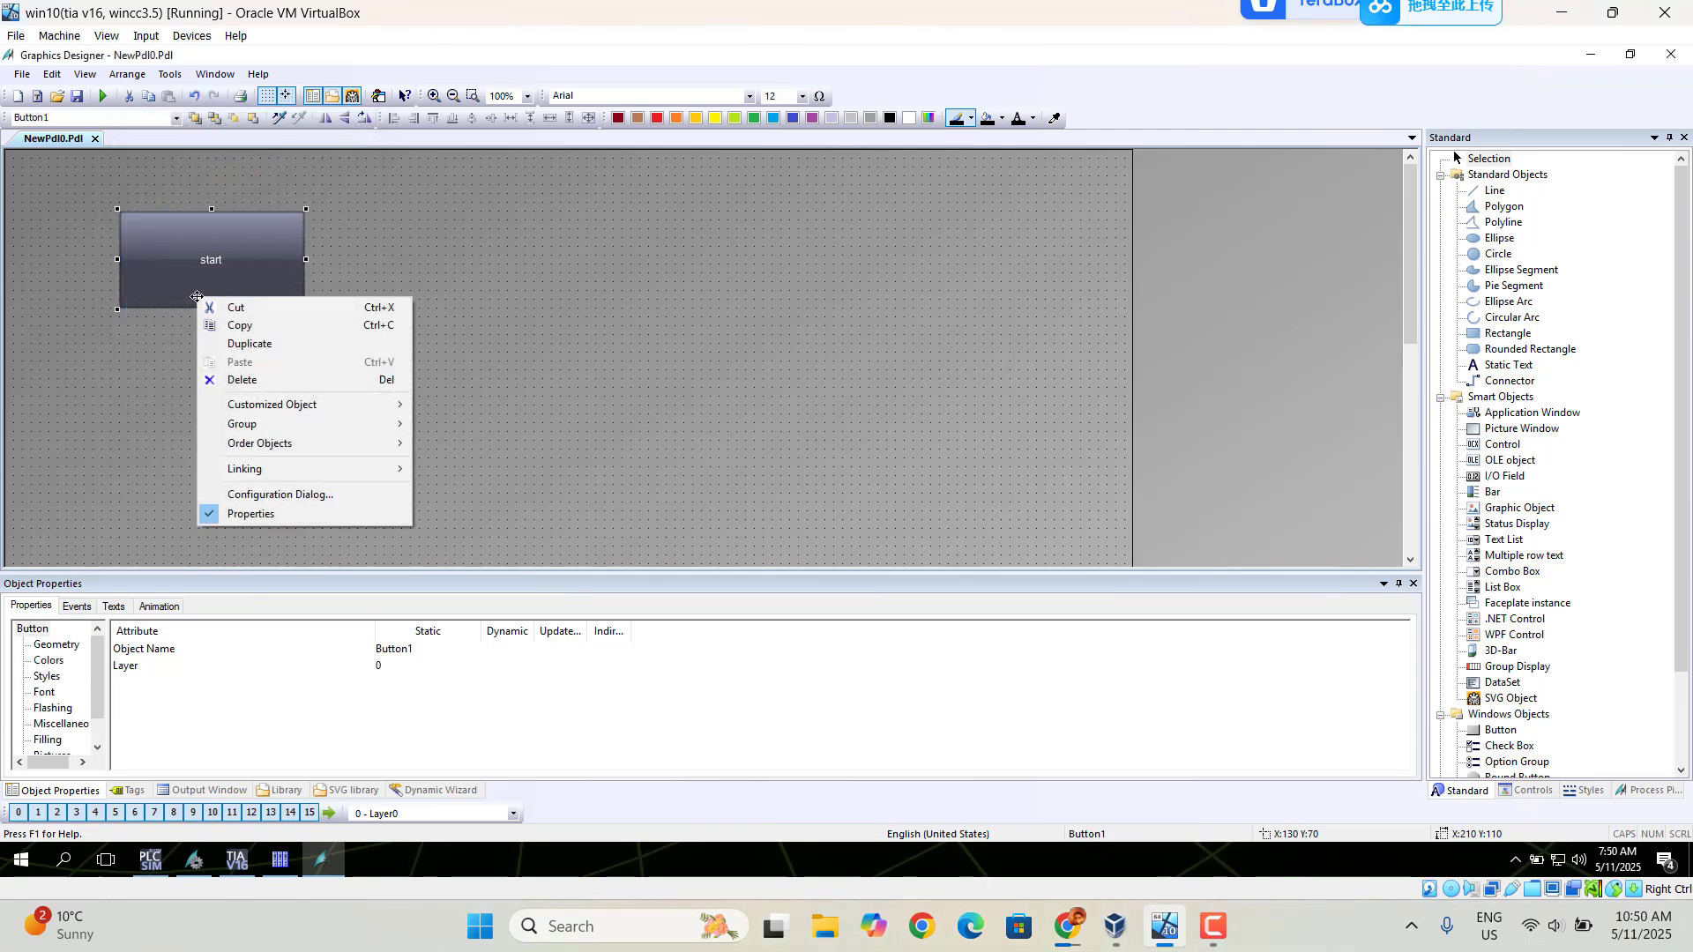
left_click(247, 344)
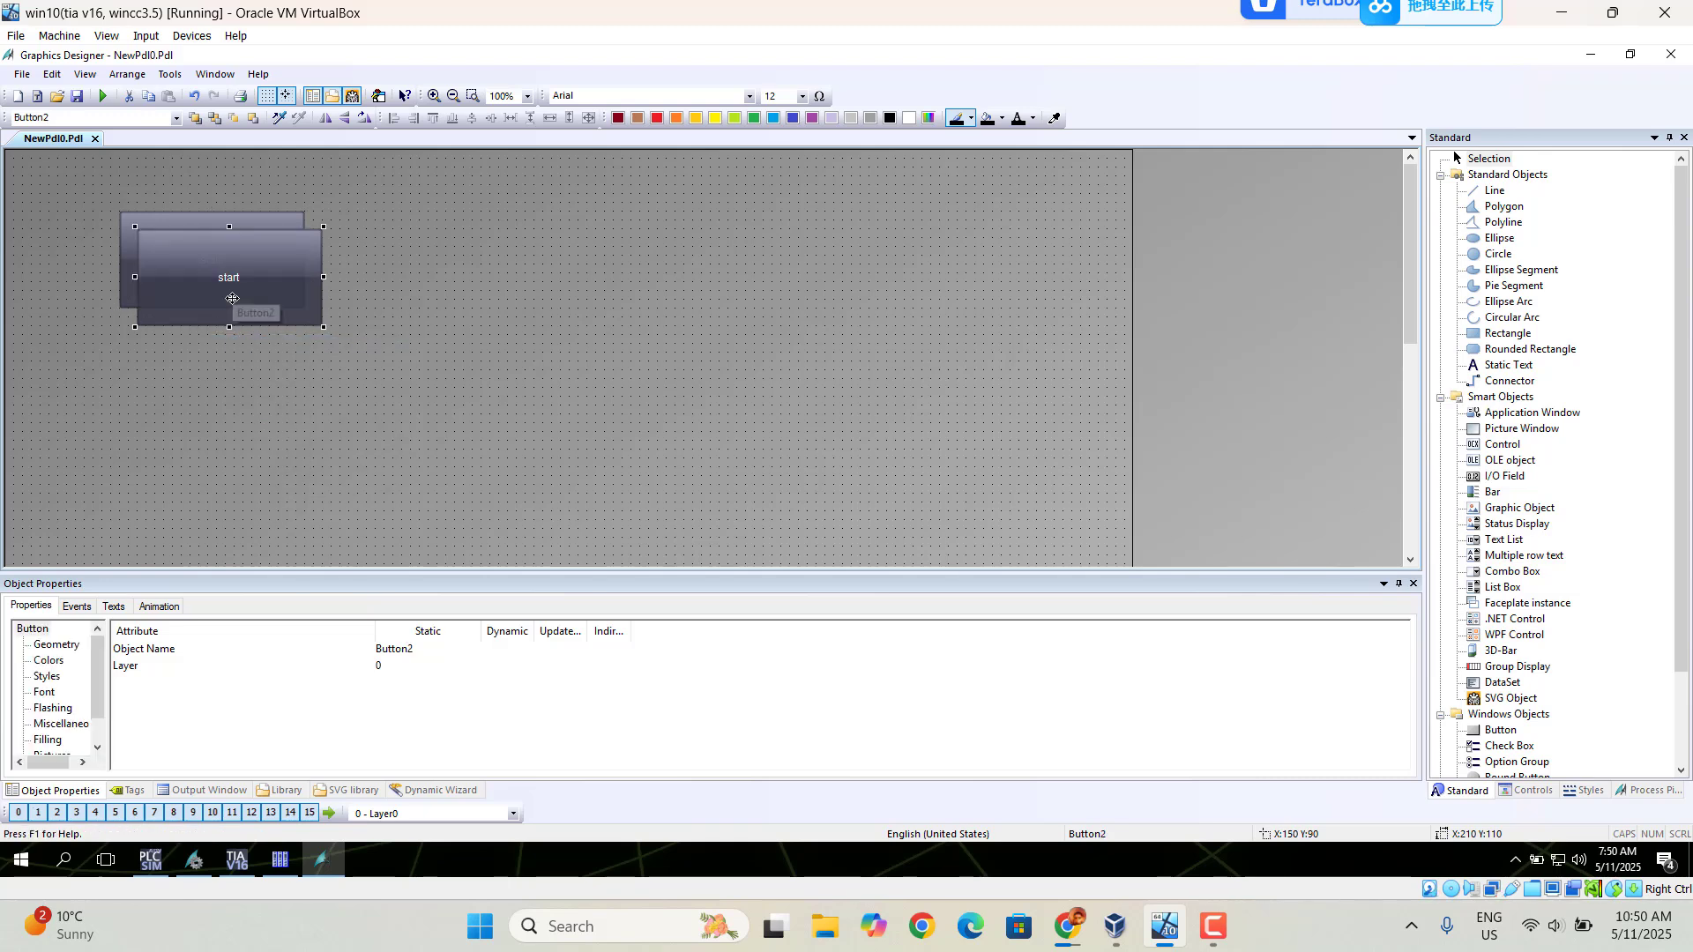
left_click_drag(265, 289, 211, 388)
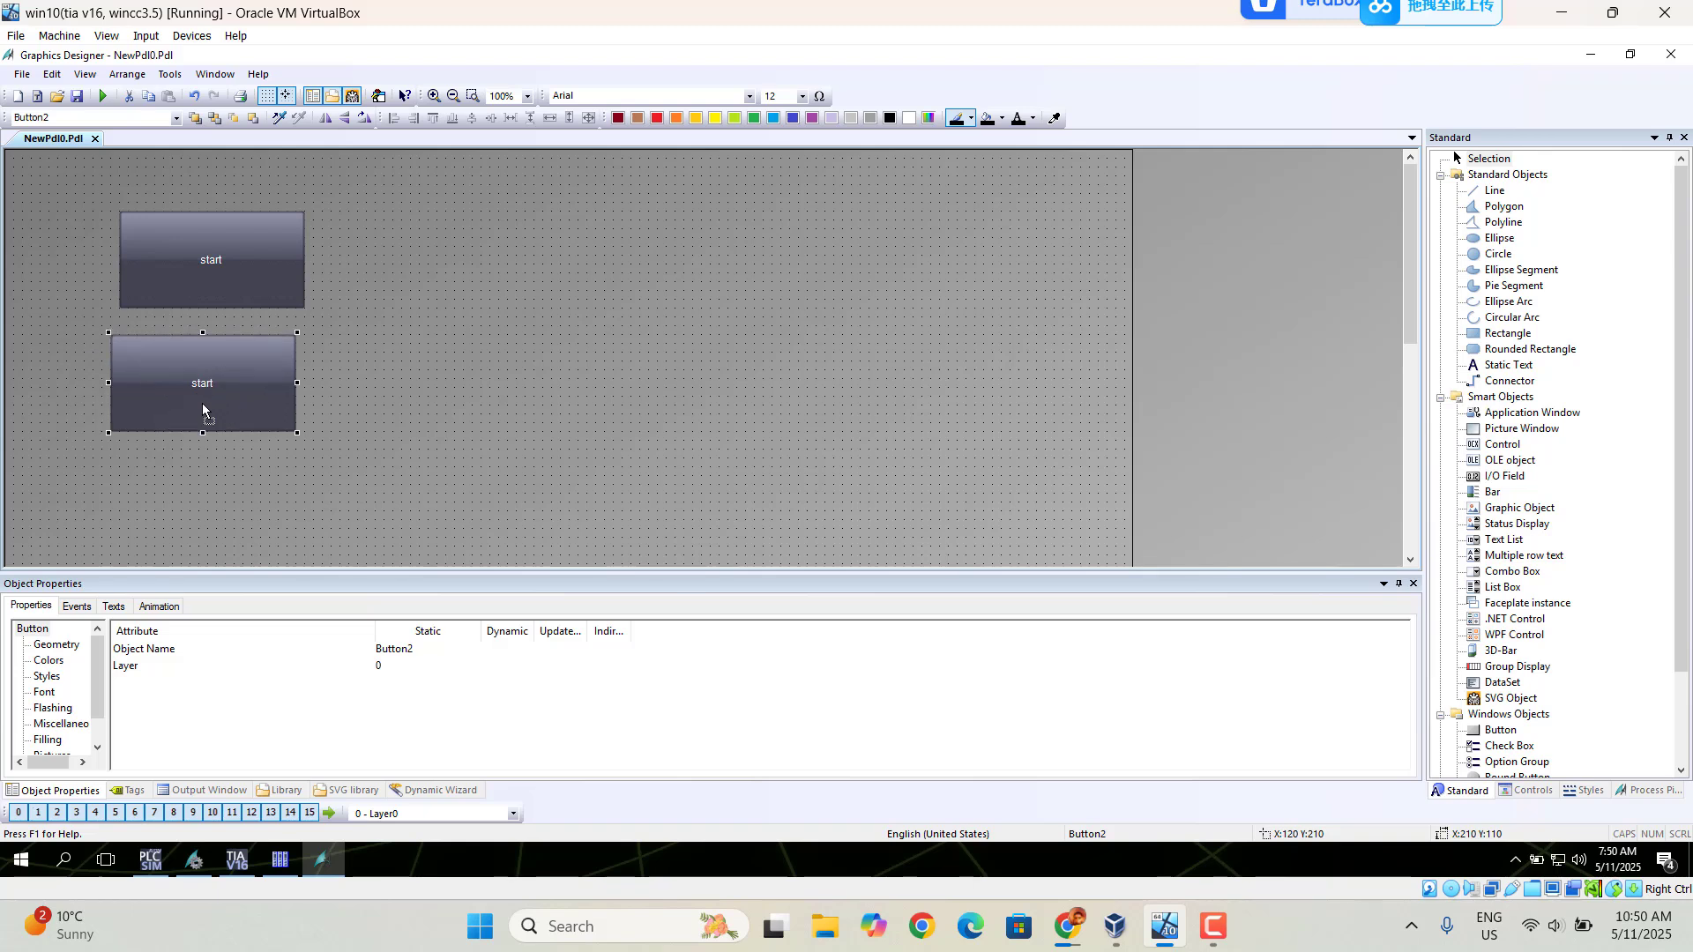
- Set the duplicated button's text to stop and keep its font as Arial
double_click(211, 386)
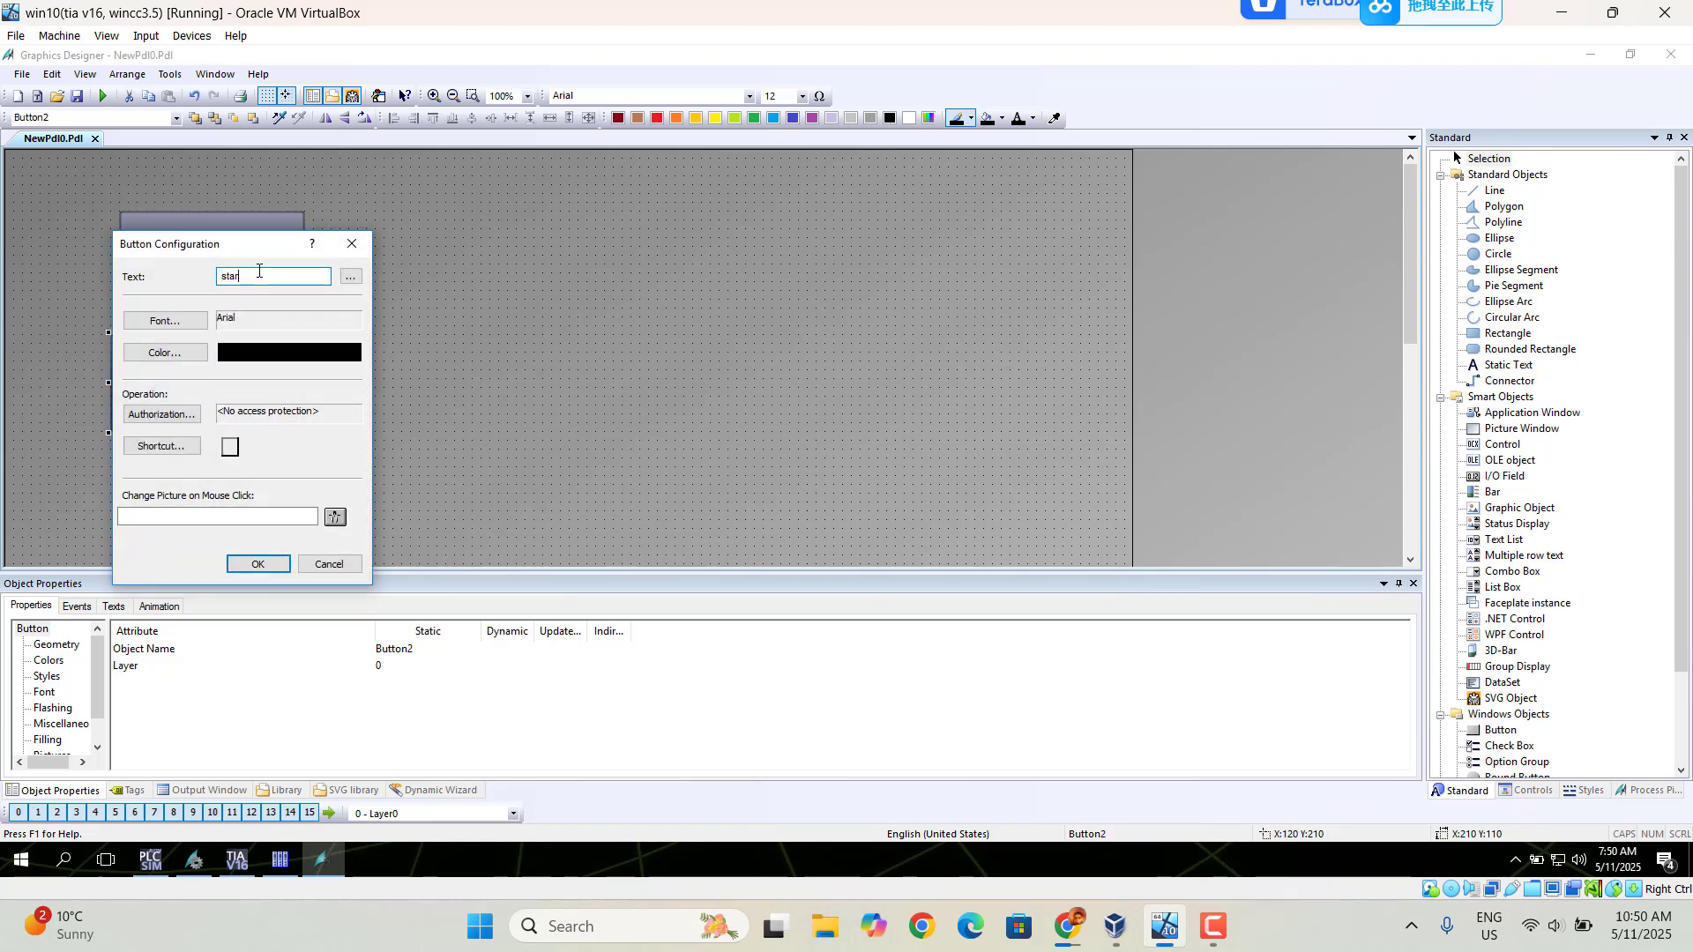
key("BackSpace")
key("BackSpace")
key("BackSpace")
left_click(165, 321)
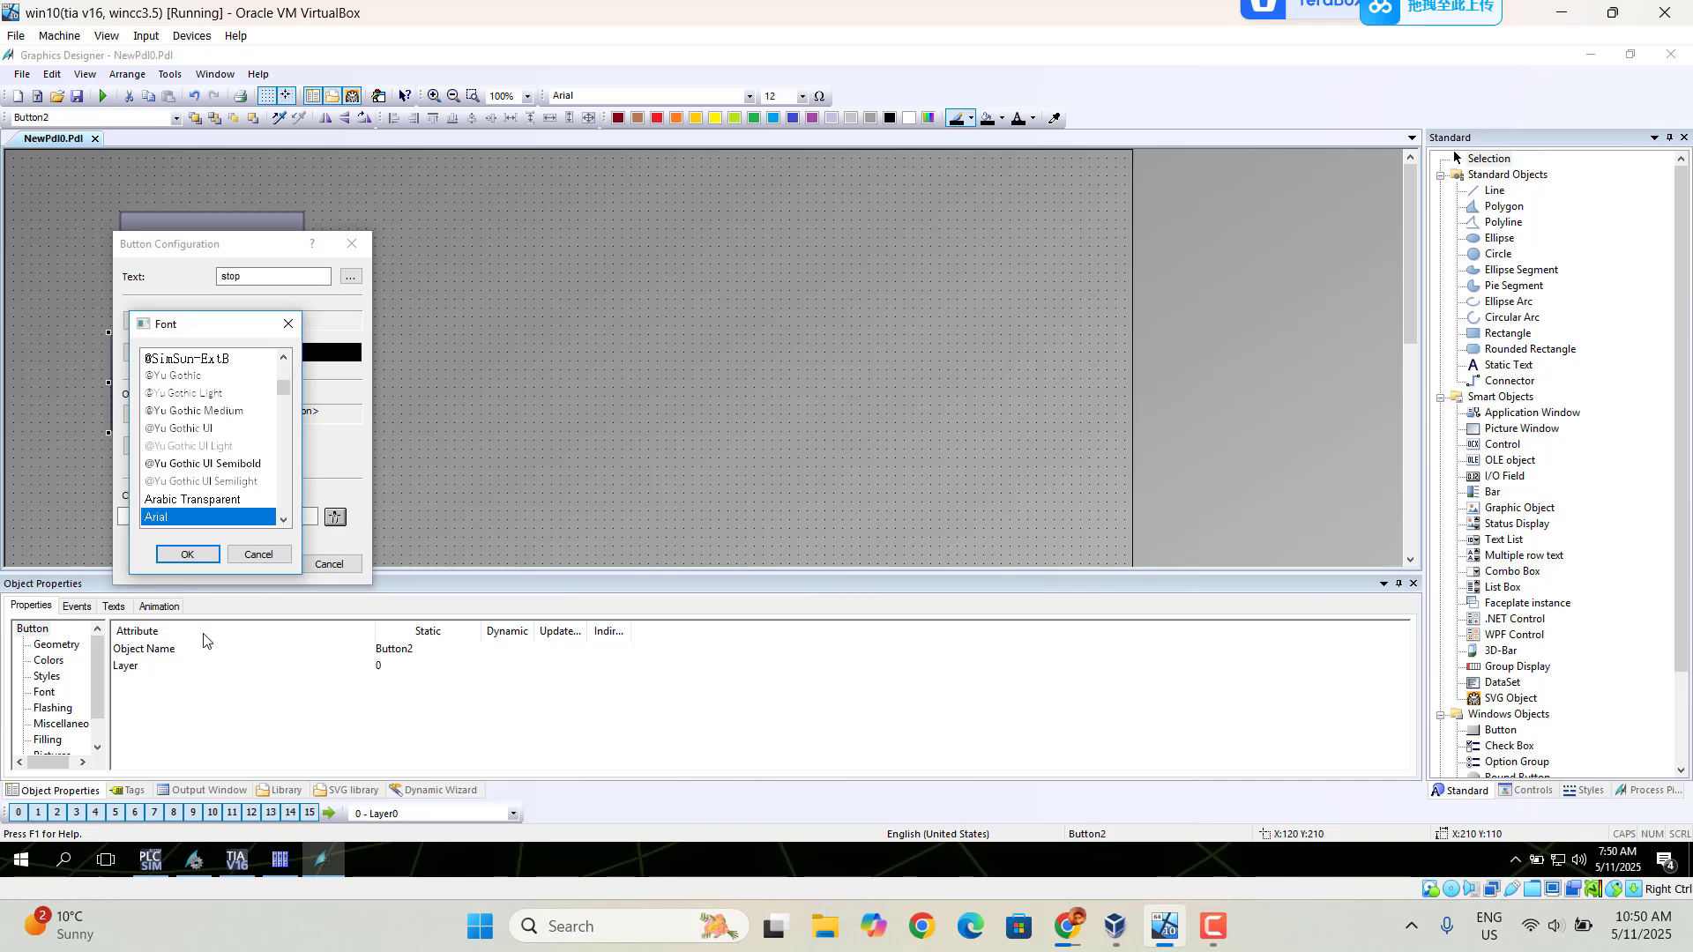
left_click(188, 554)
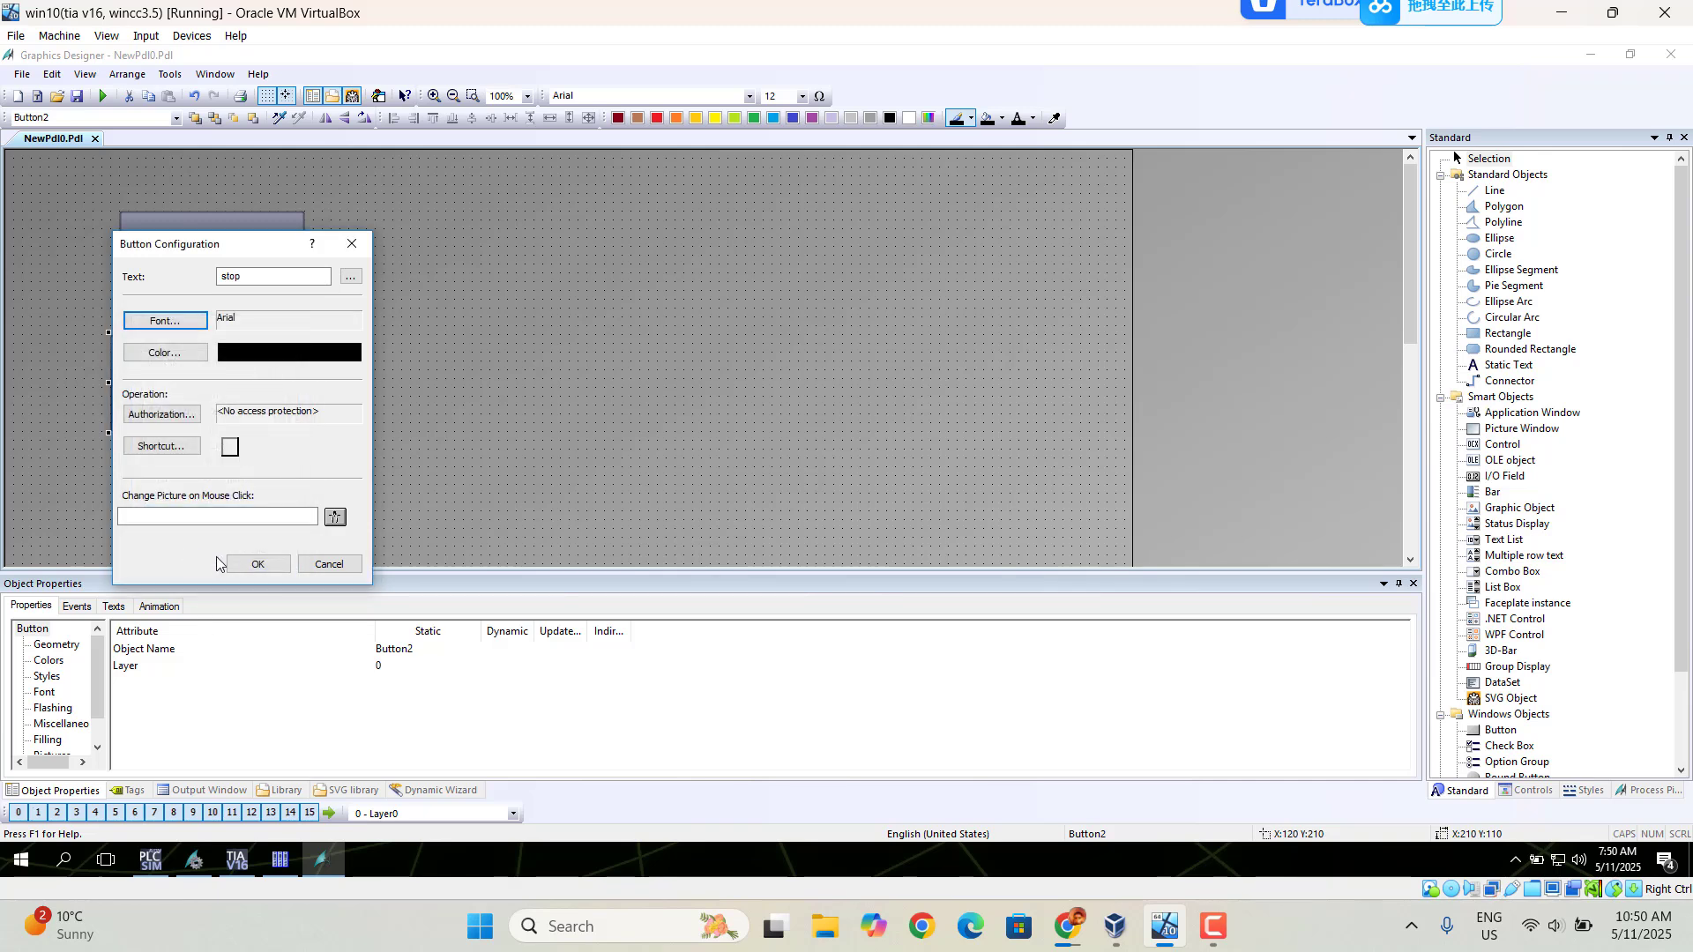
left_click(257, 564)
left_click(421, 432)
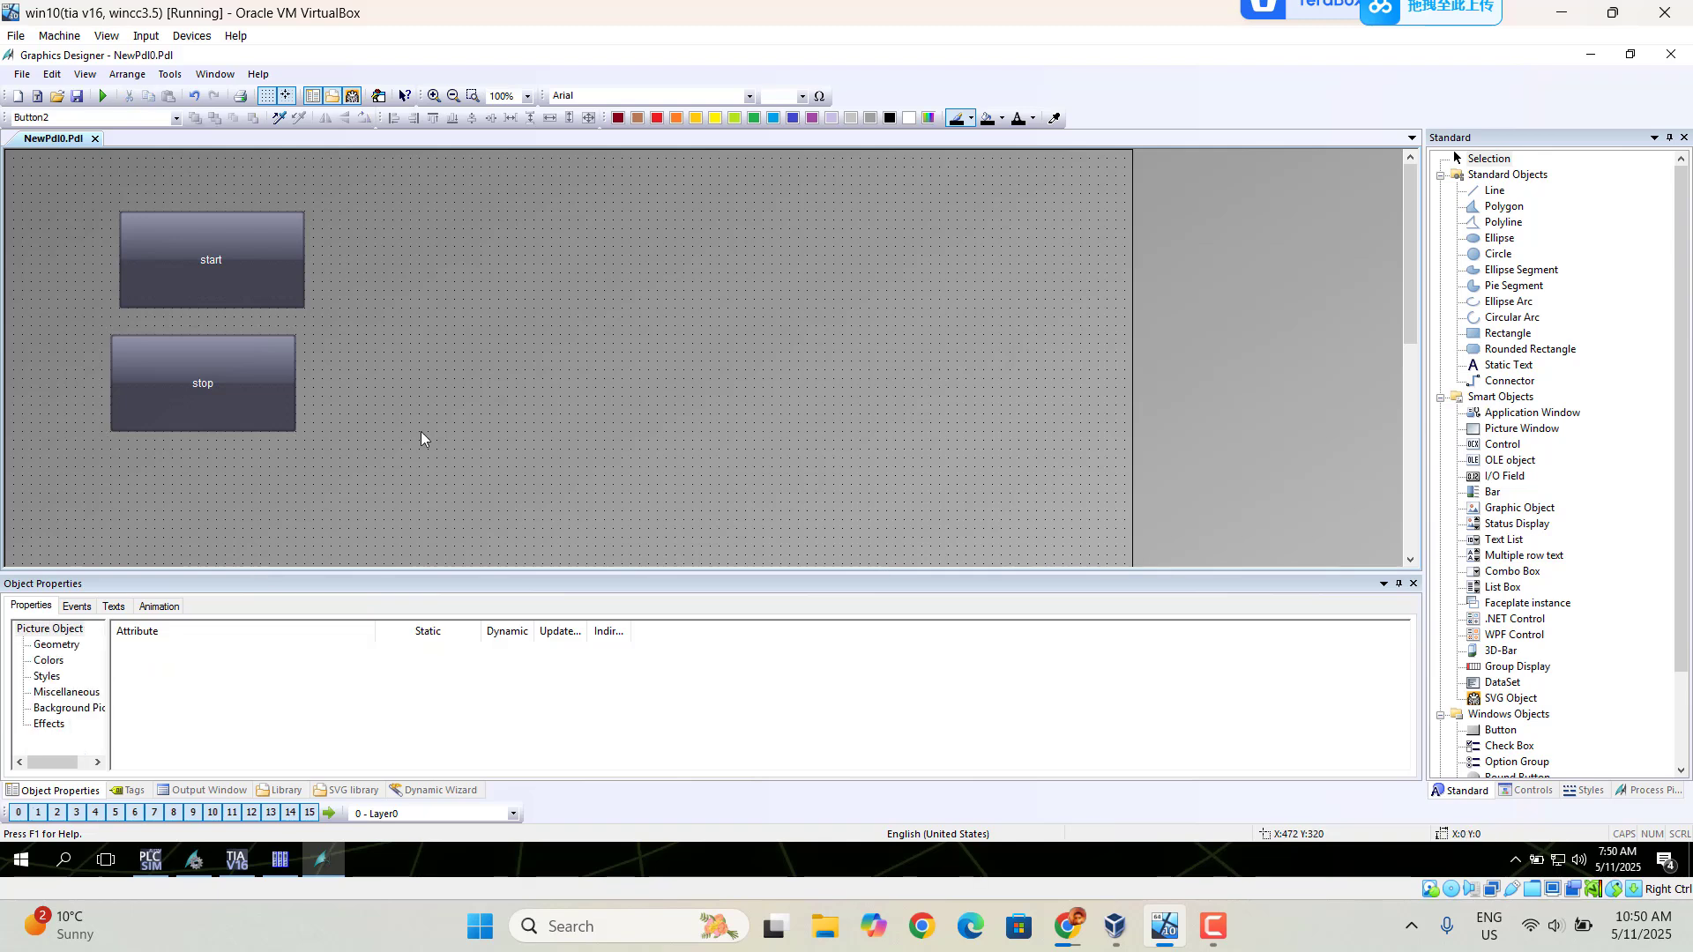
- Draw a circle about 130 by 130 pixels to the right of the two buttons
left_click(218, 262)
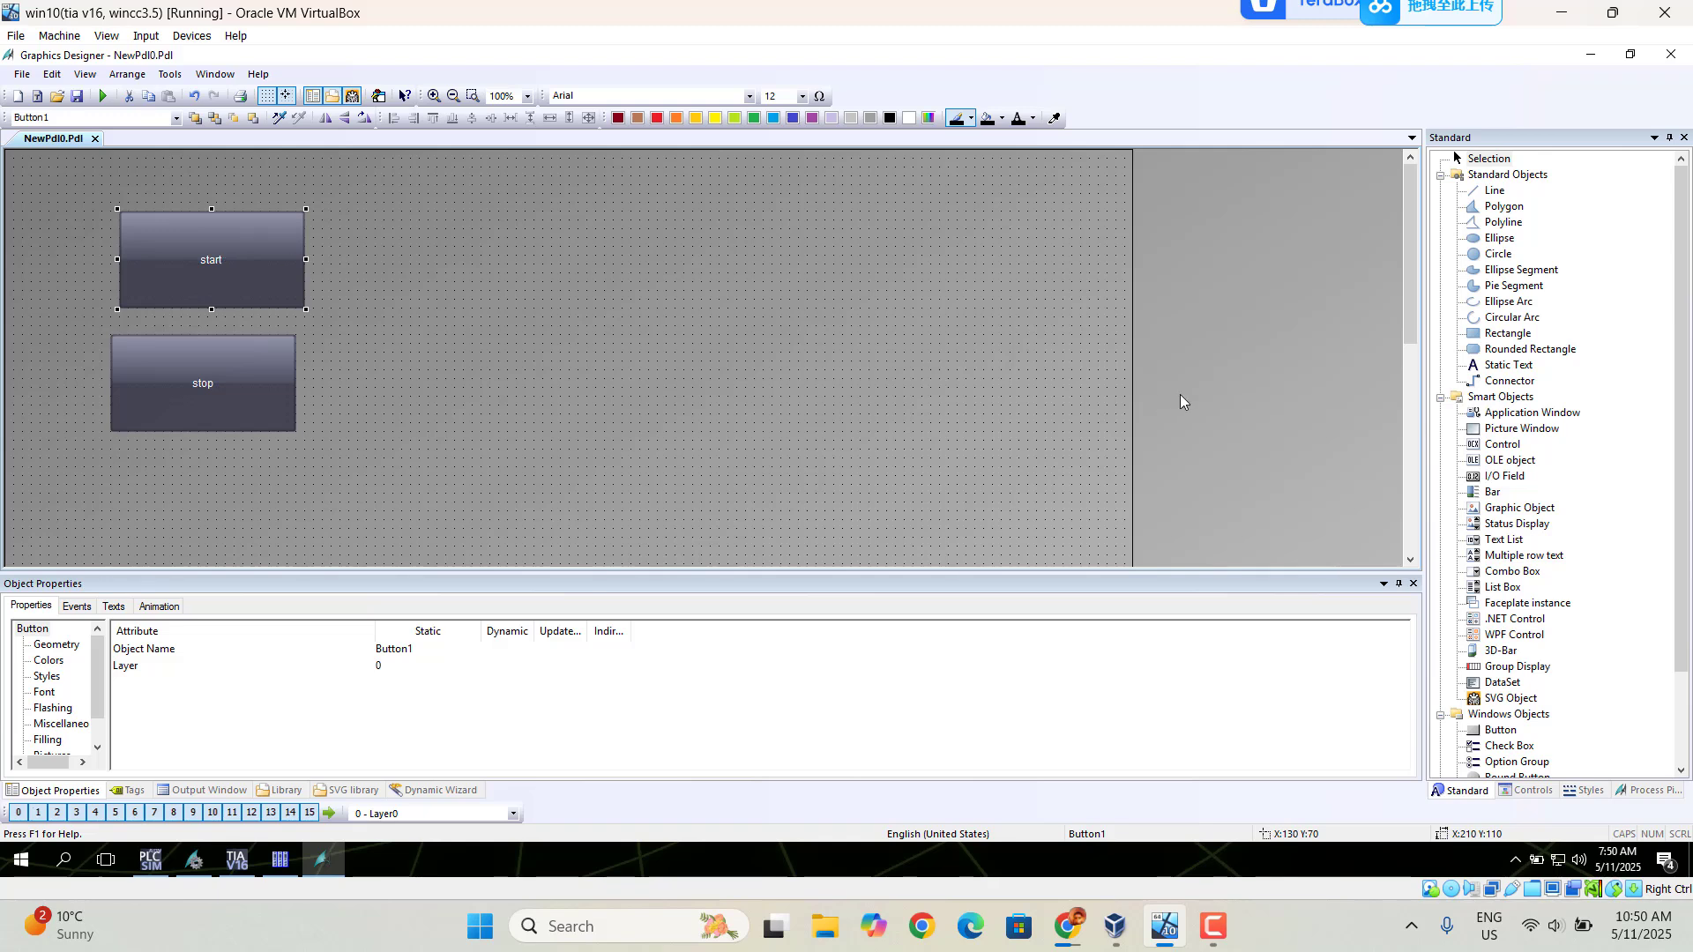
left_click(1125, 390)
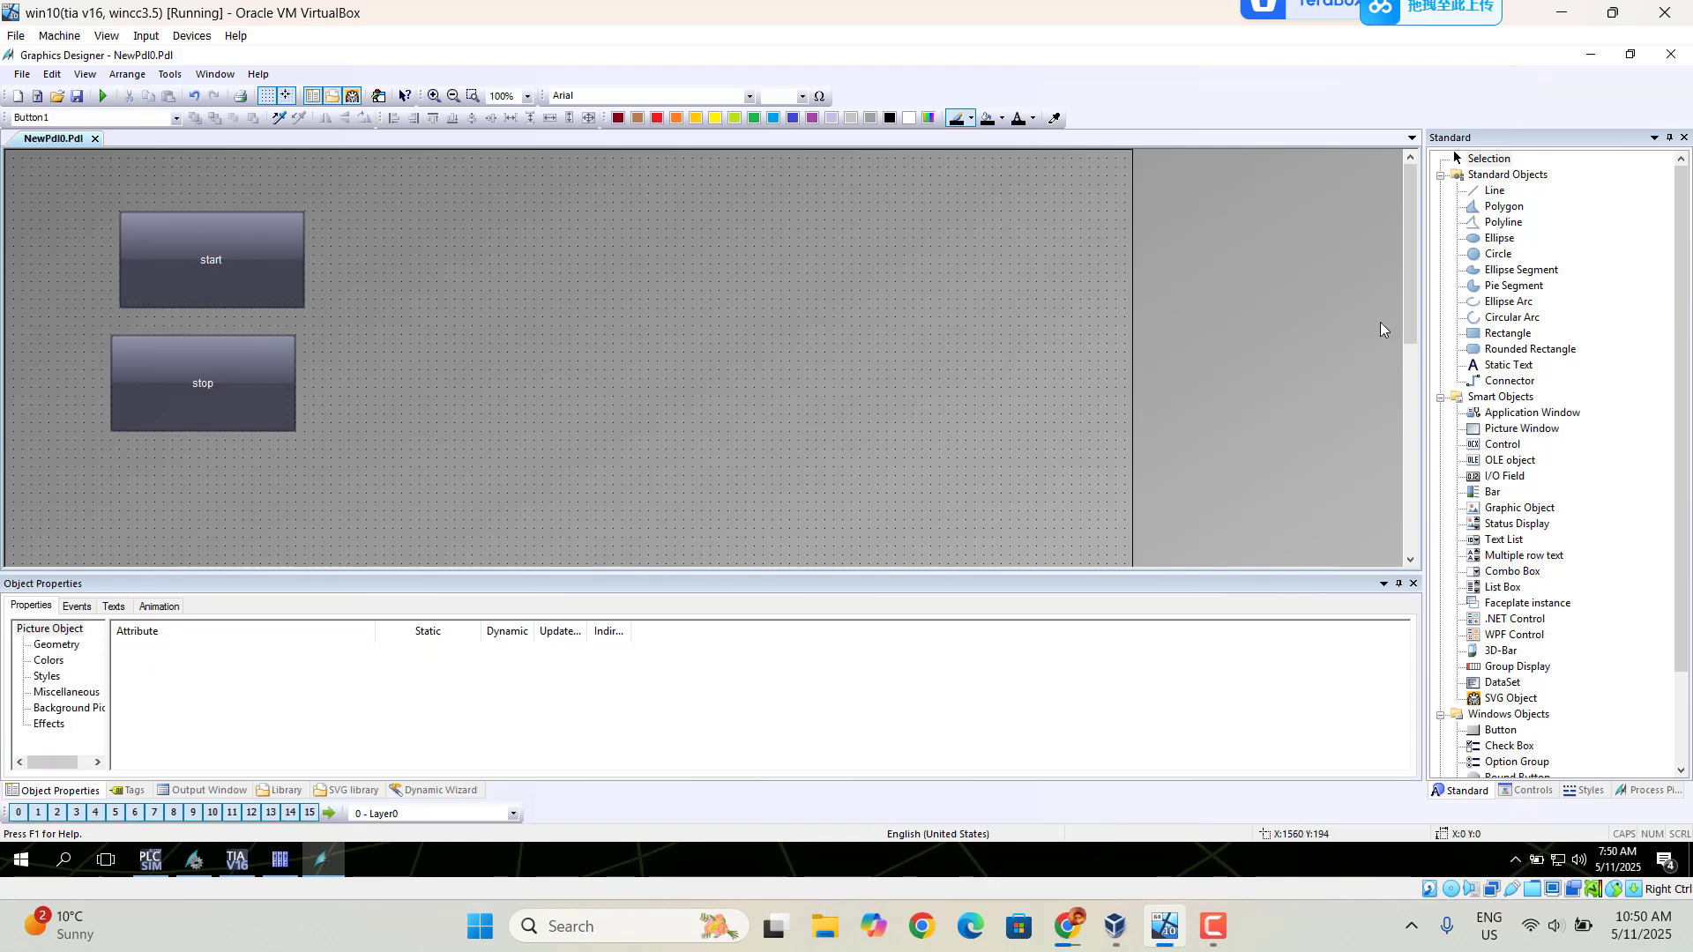
left_click(1497, 255)
left_click_drag(532, 297, 651, 415)
left_click(488, 447)
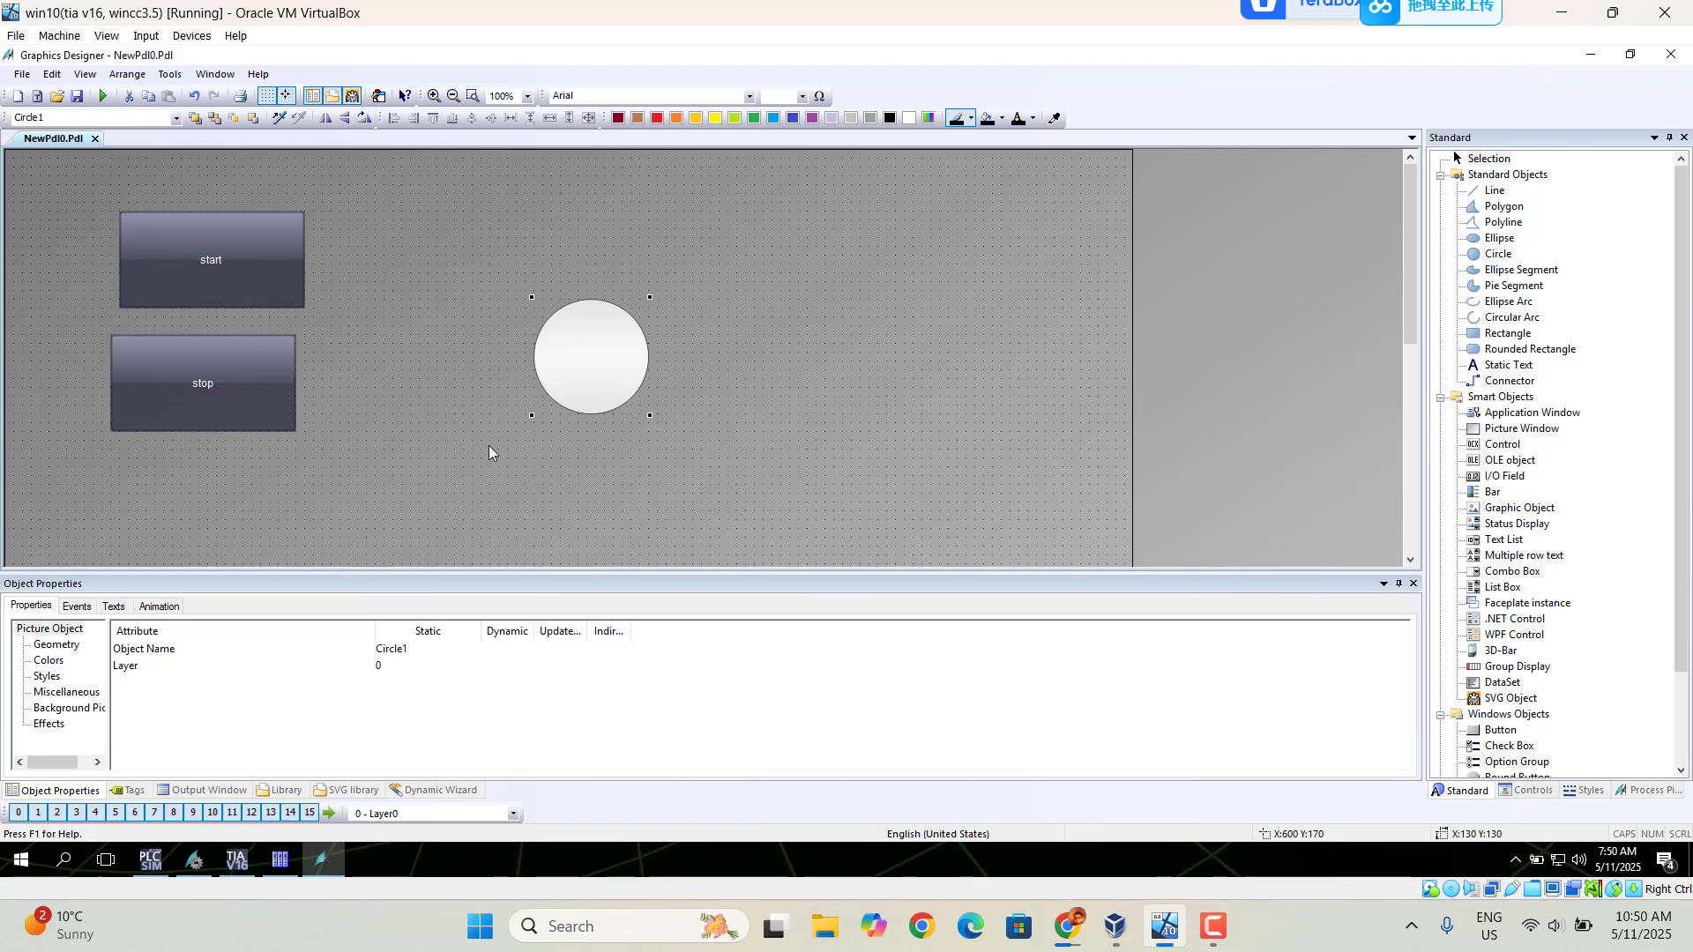
- For the start button's Press Left mouse event, configure a direct connection with constant 1 as source and a tag as target
left_click(215, 261)
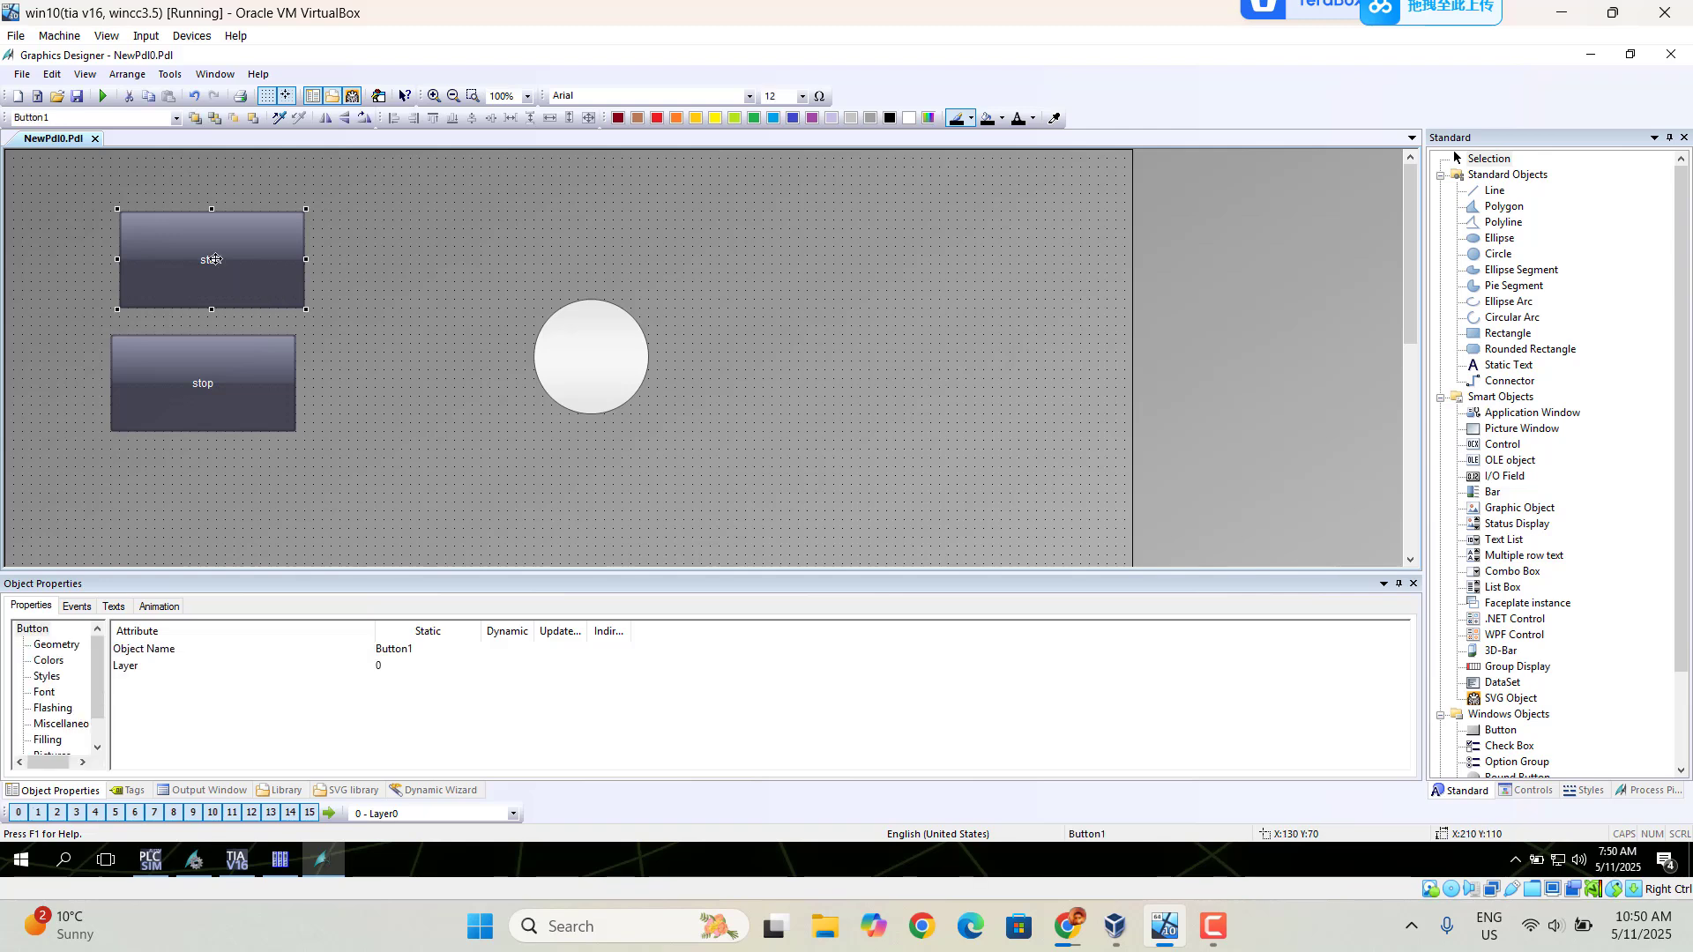
right_click(215, 259)
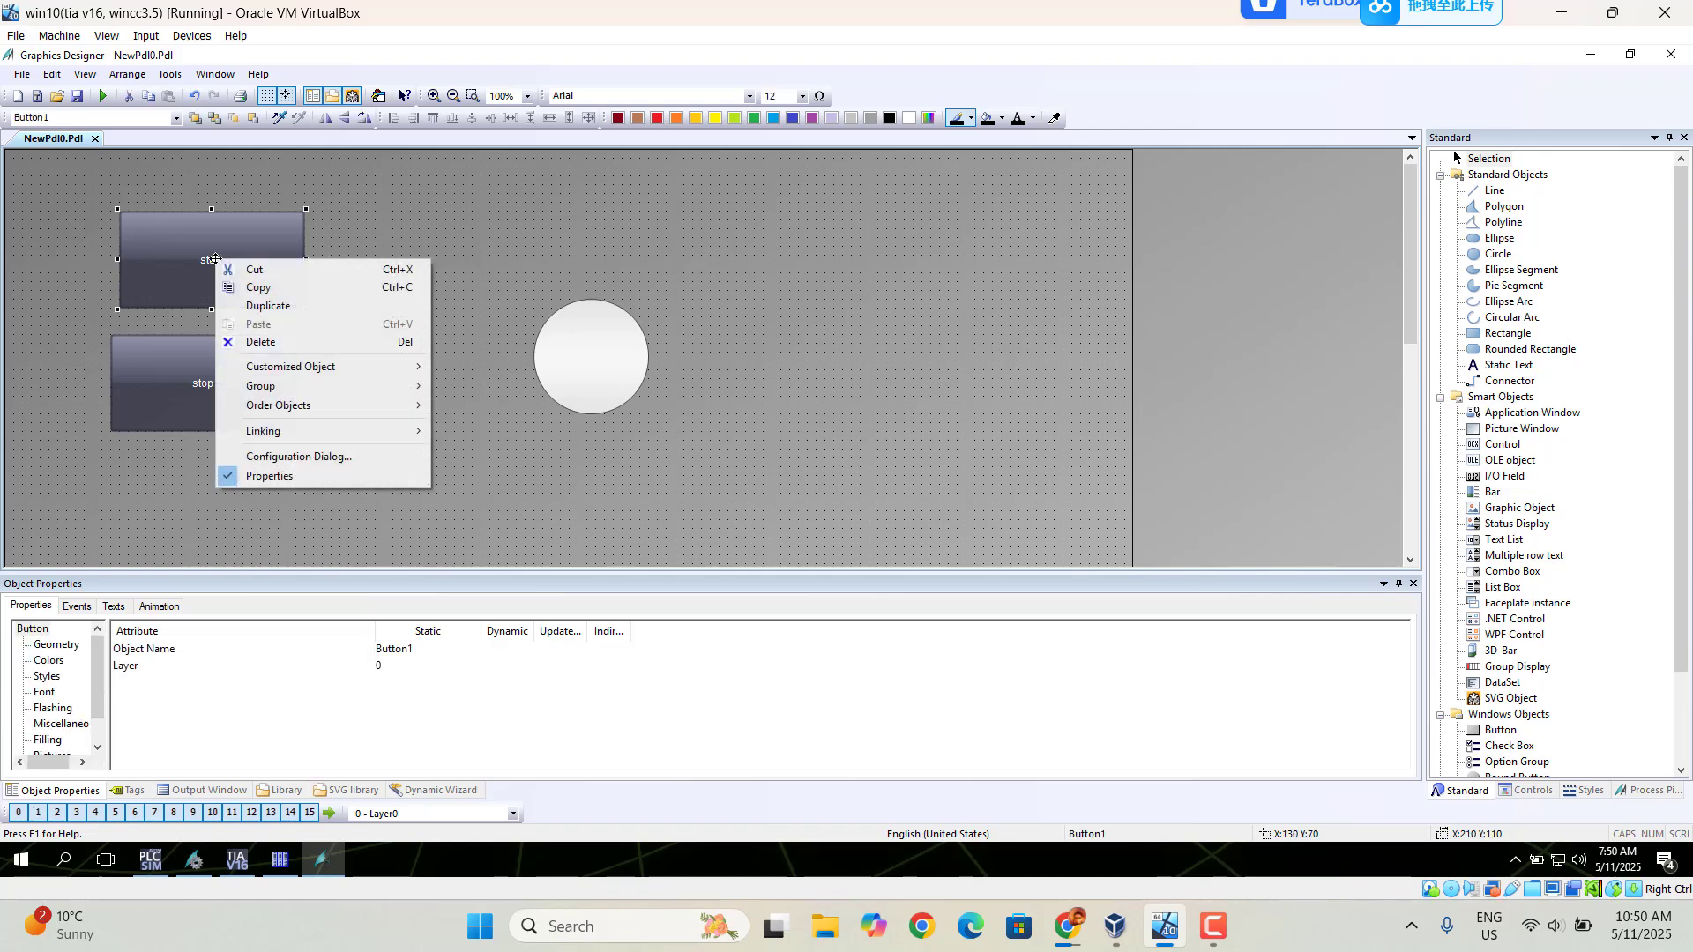
left_click(75, 607)
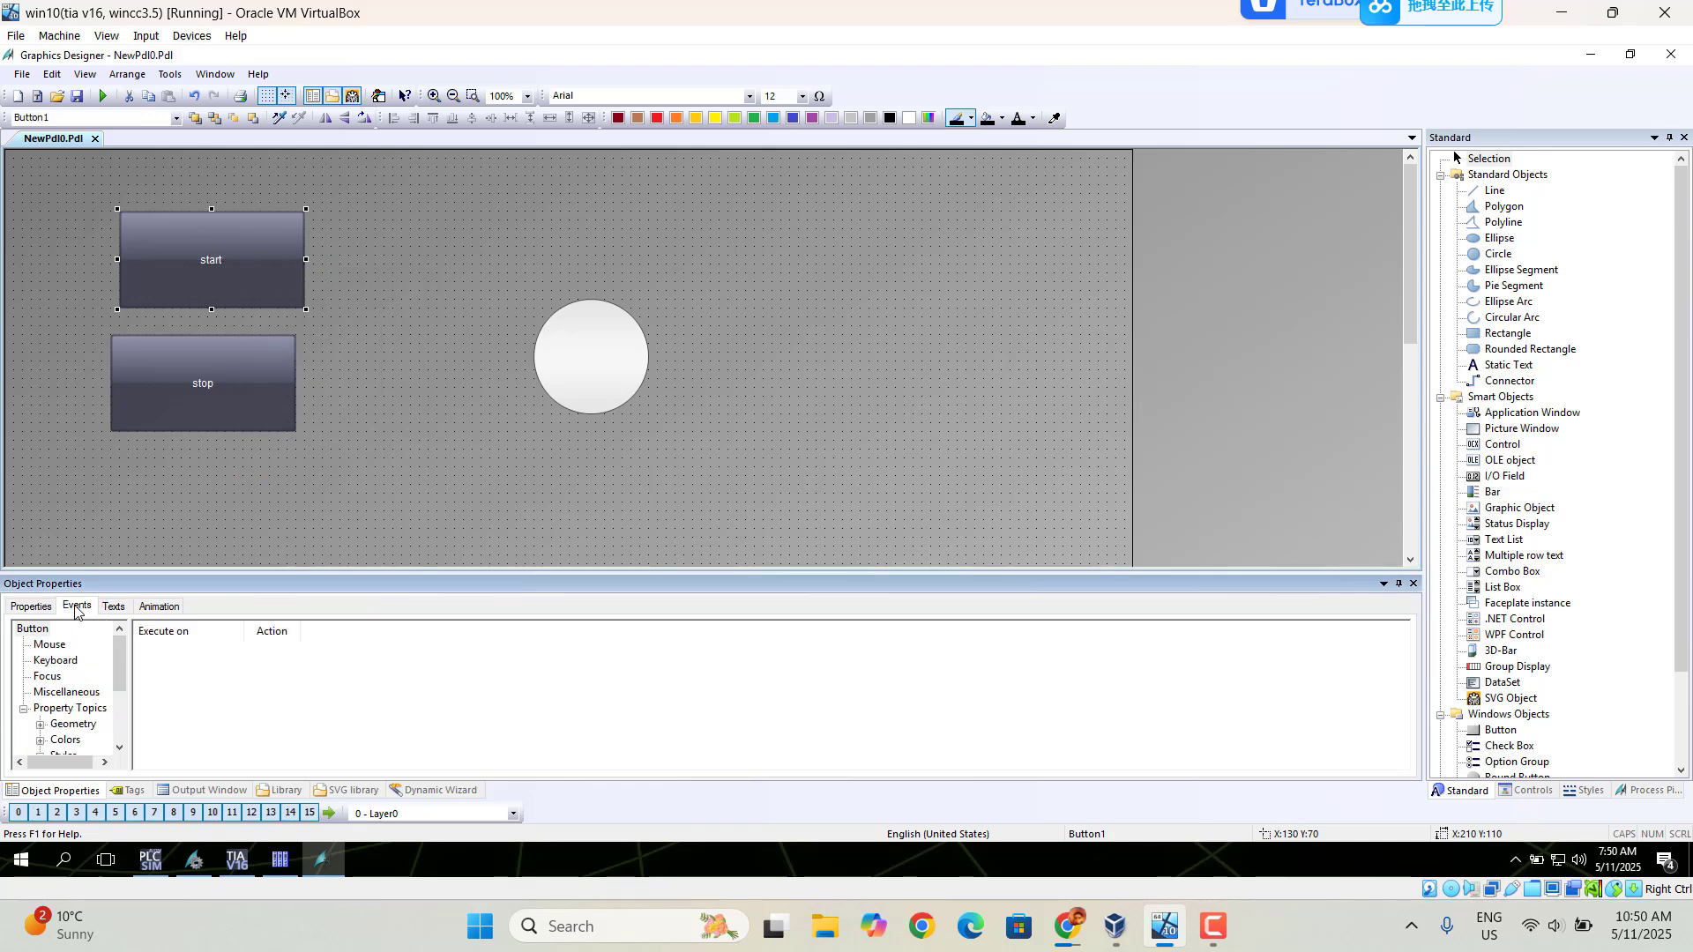
left_click(55, 646)
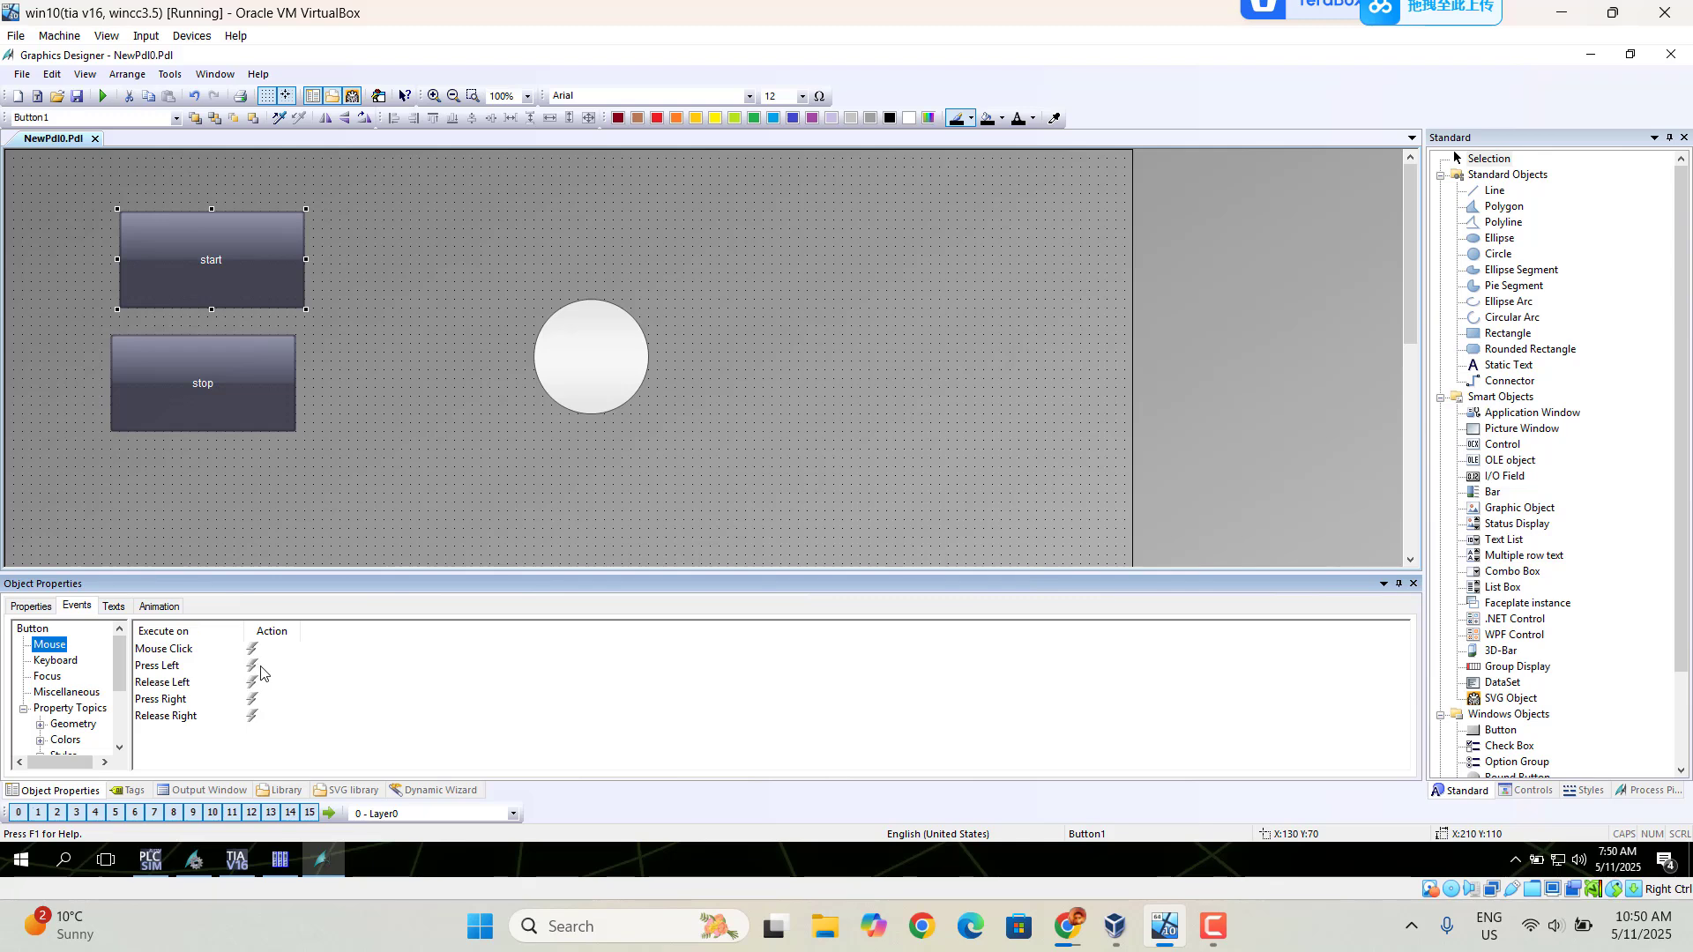
double_click(254, 667)
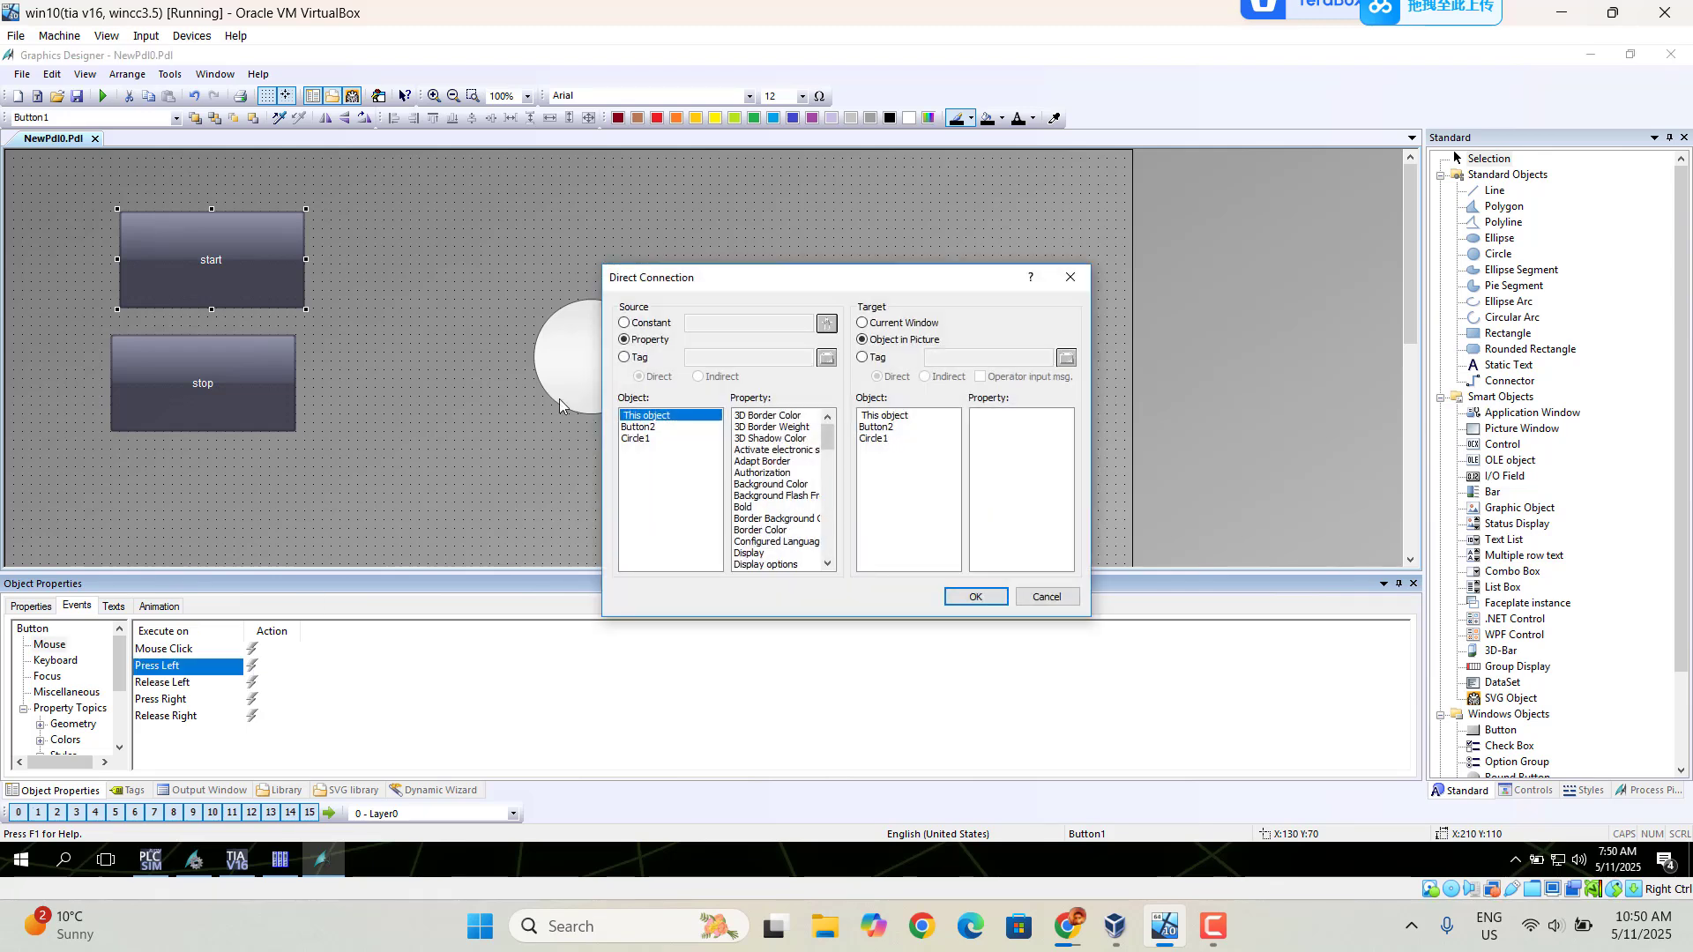
left_click(626, 323)
left_click(722, 324)
type("1")
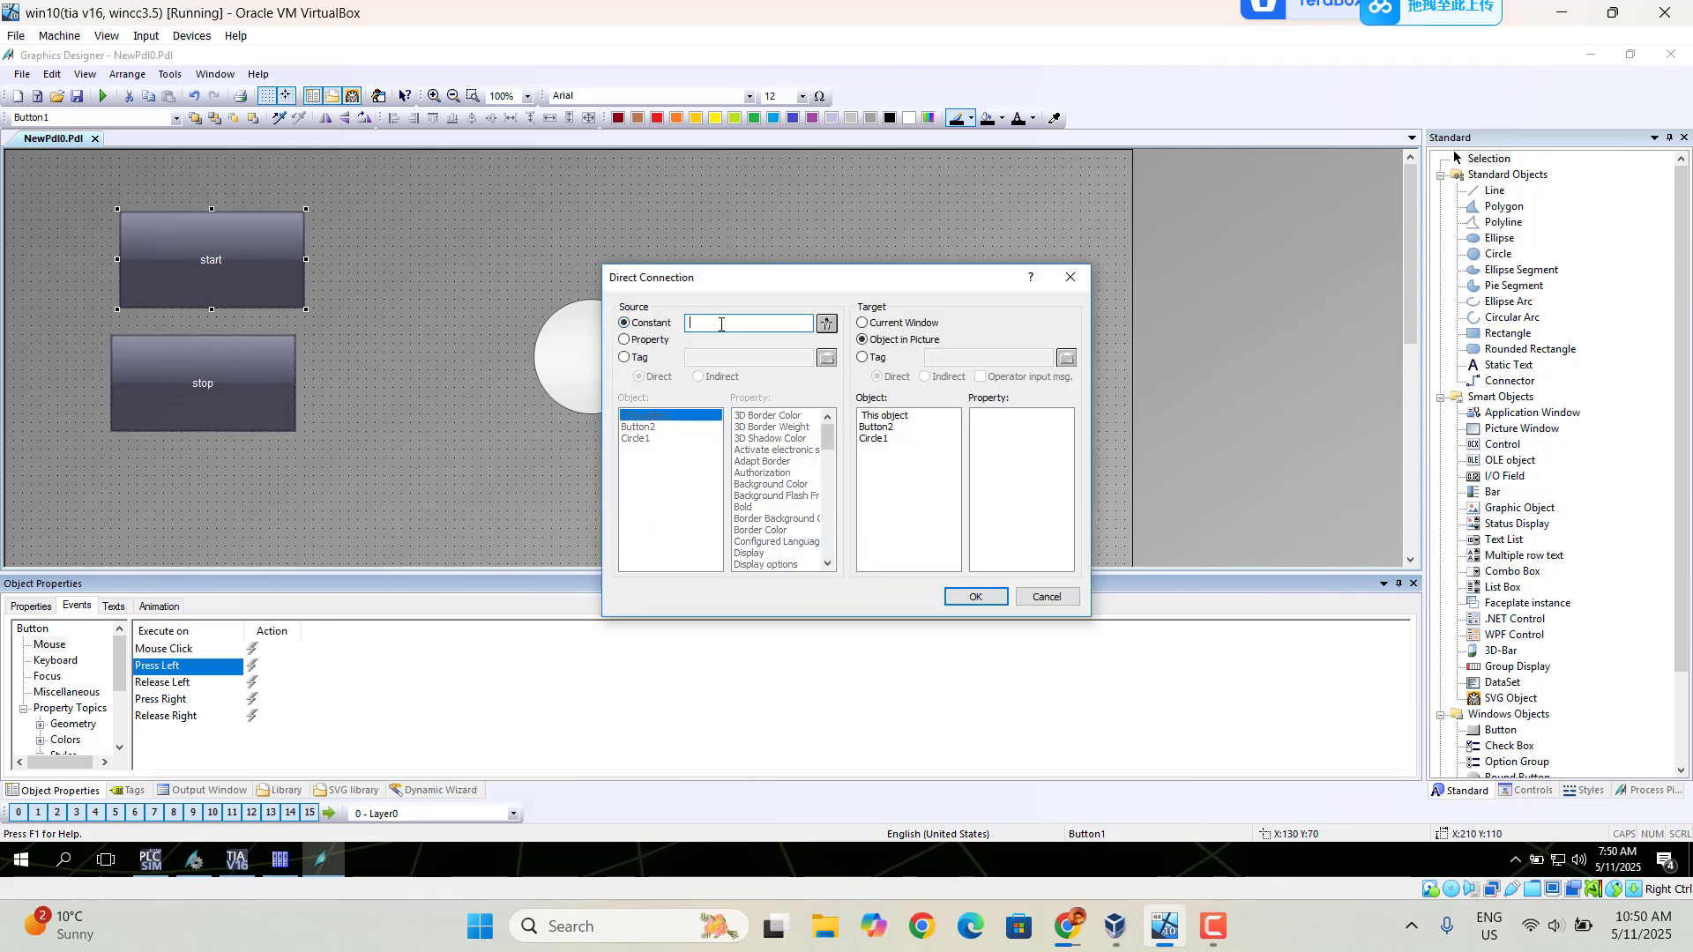
left_click(863, 357)
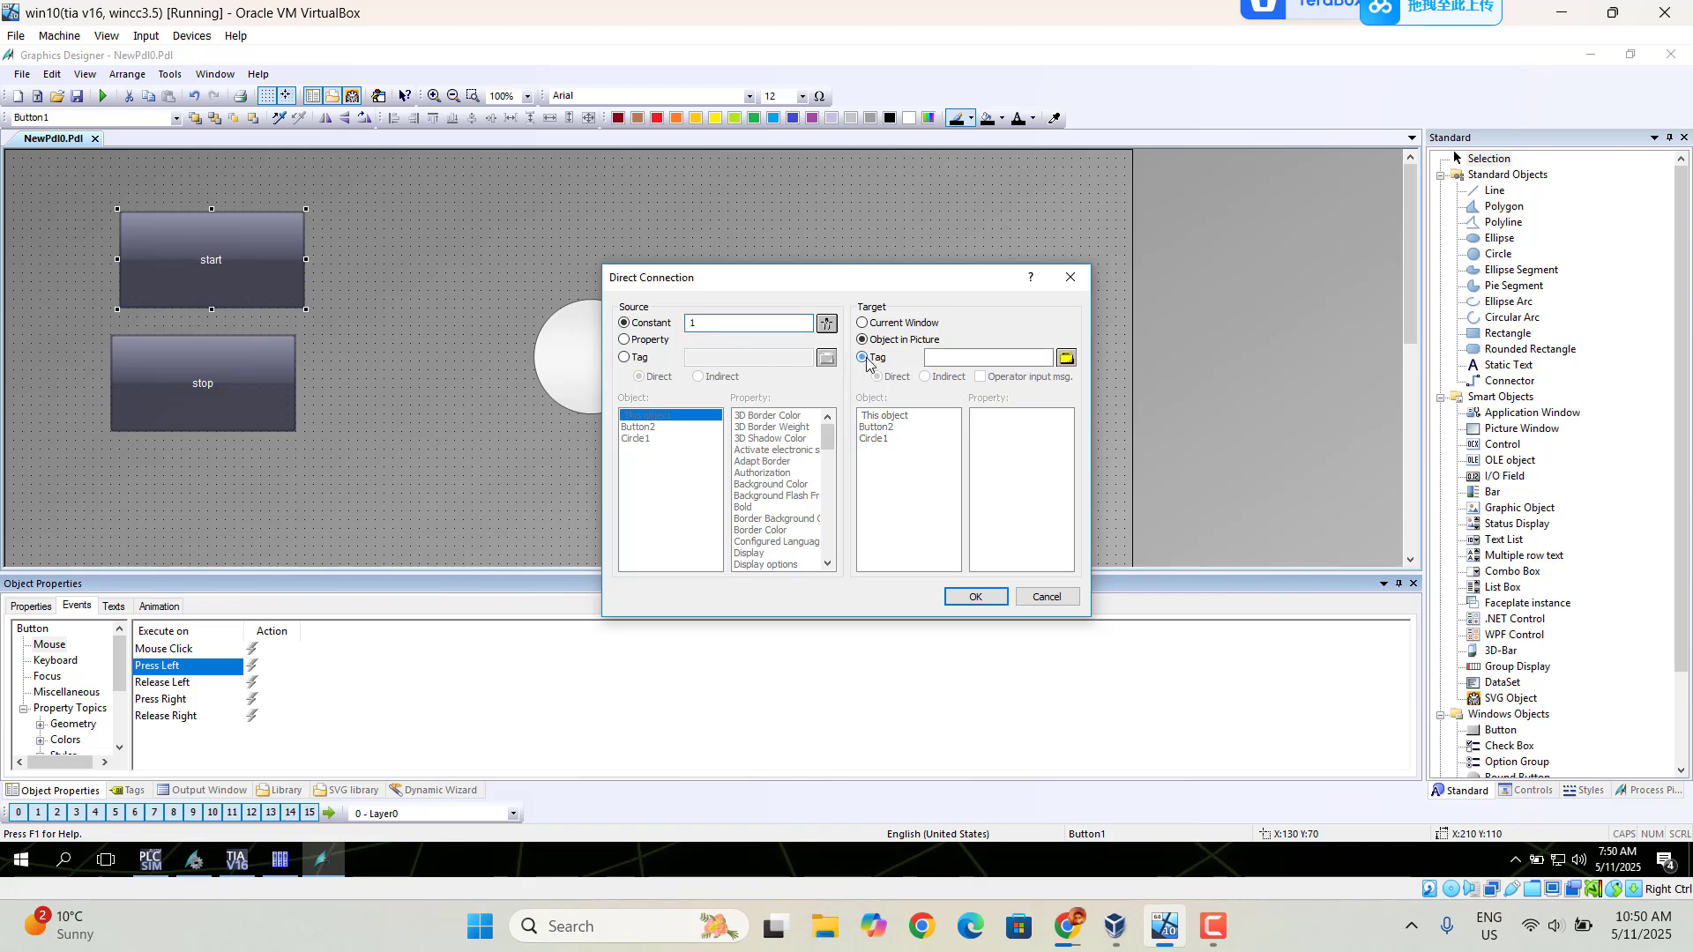
- Try to choose a target tag from NewConnection_1 under the OMS+ channel unit
left_click(1067, 358)
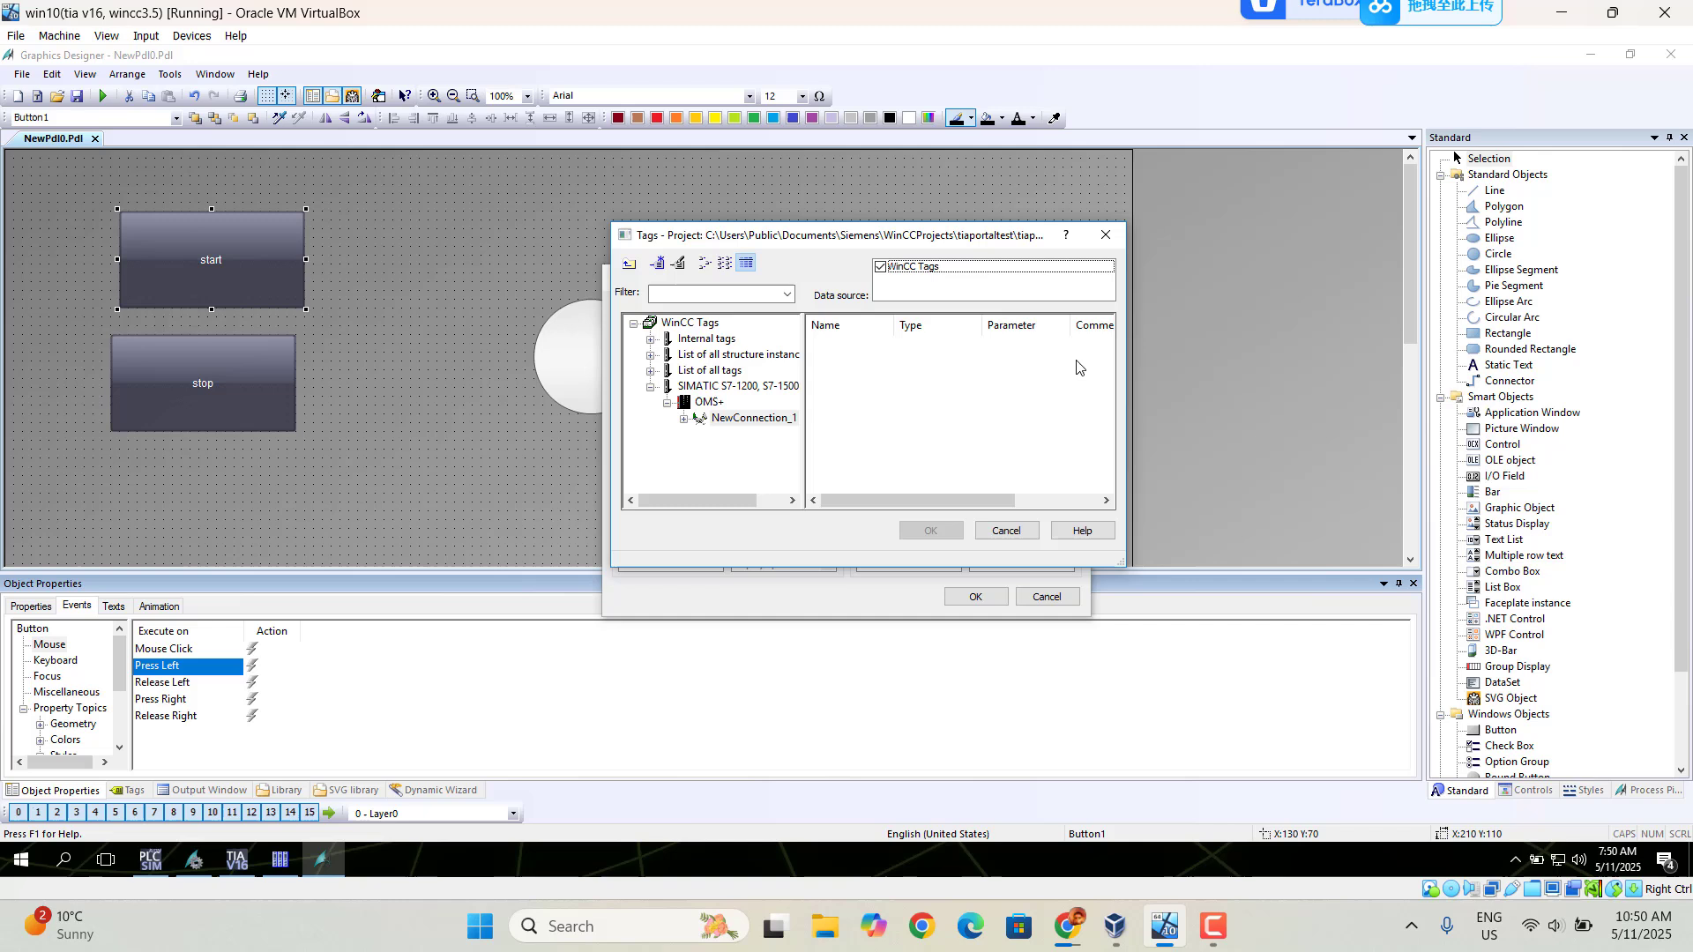
left_click(711, 402)
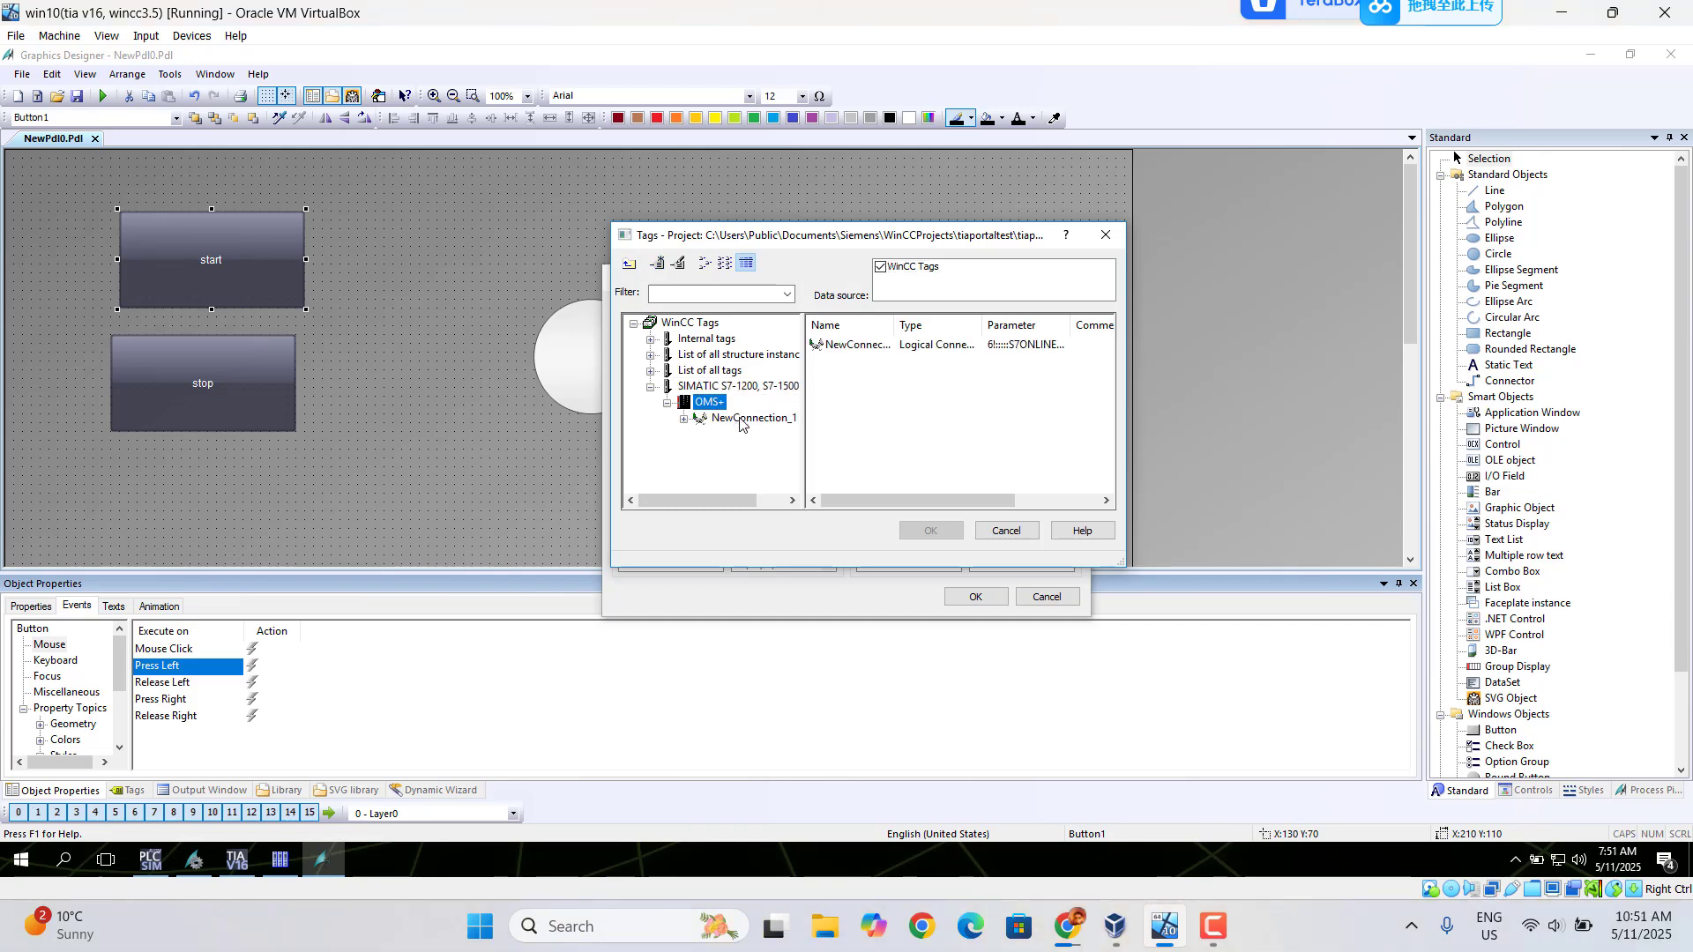
left_click(739, 420)
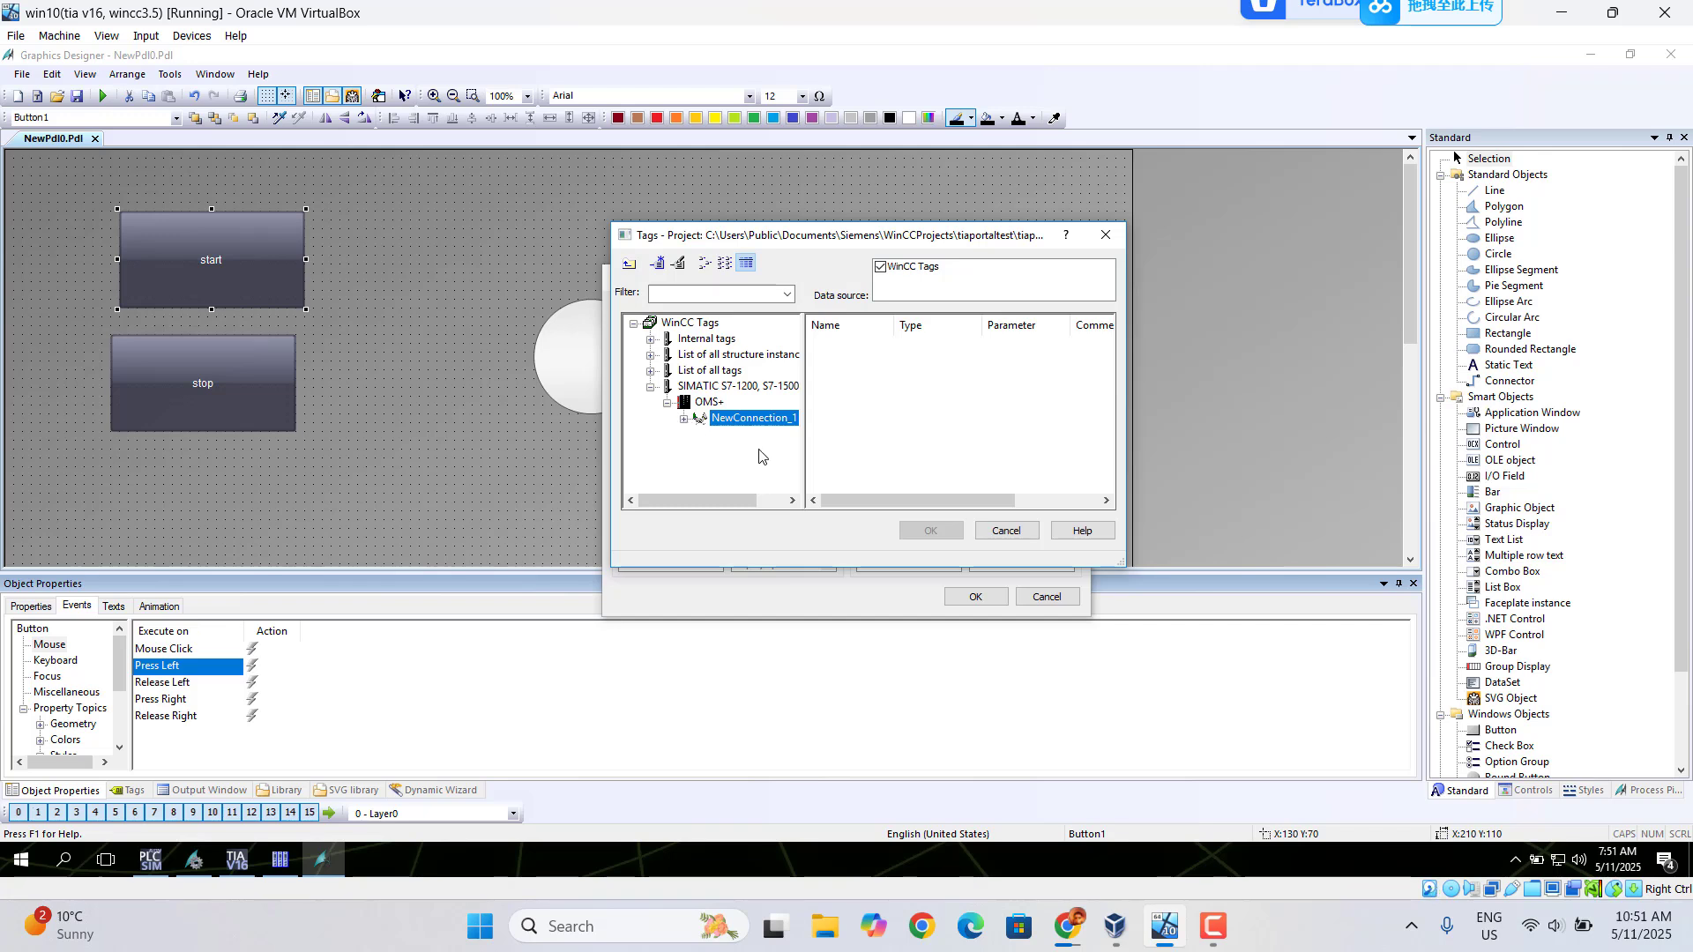
left_click(705, 405)
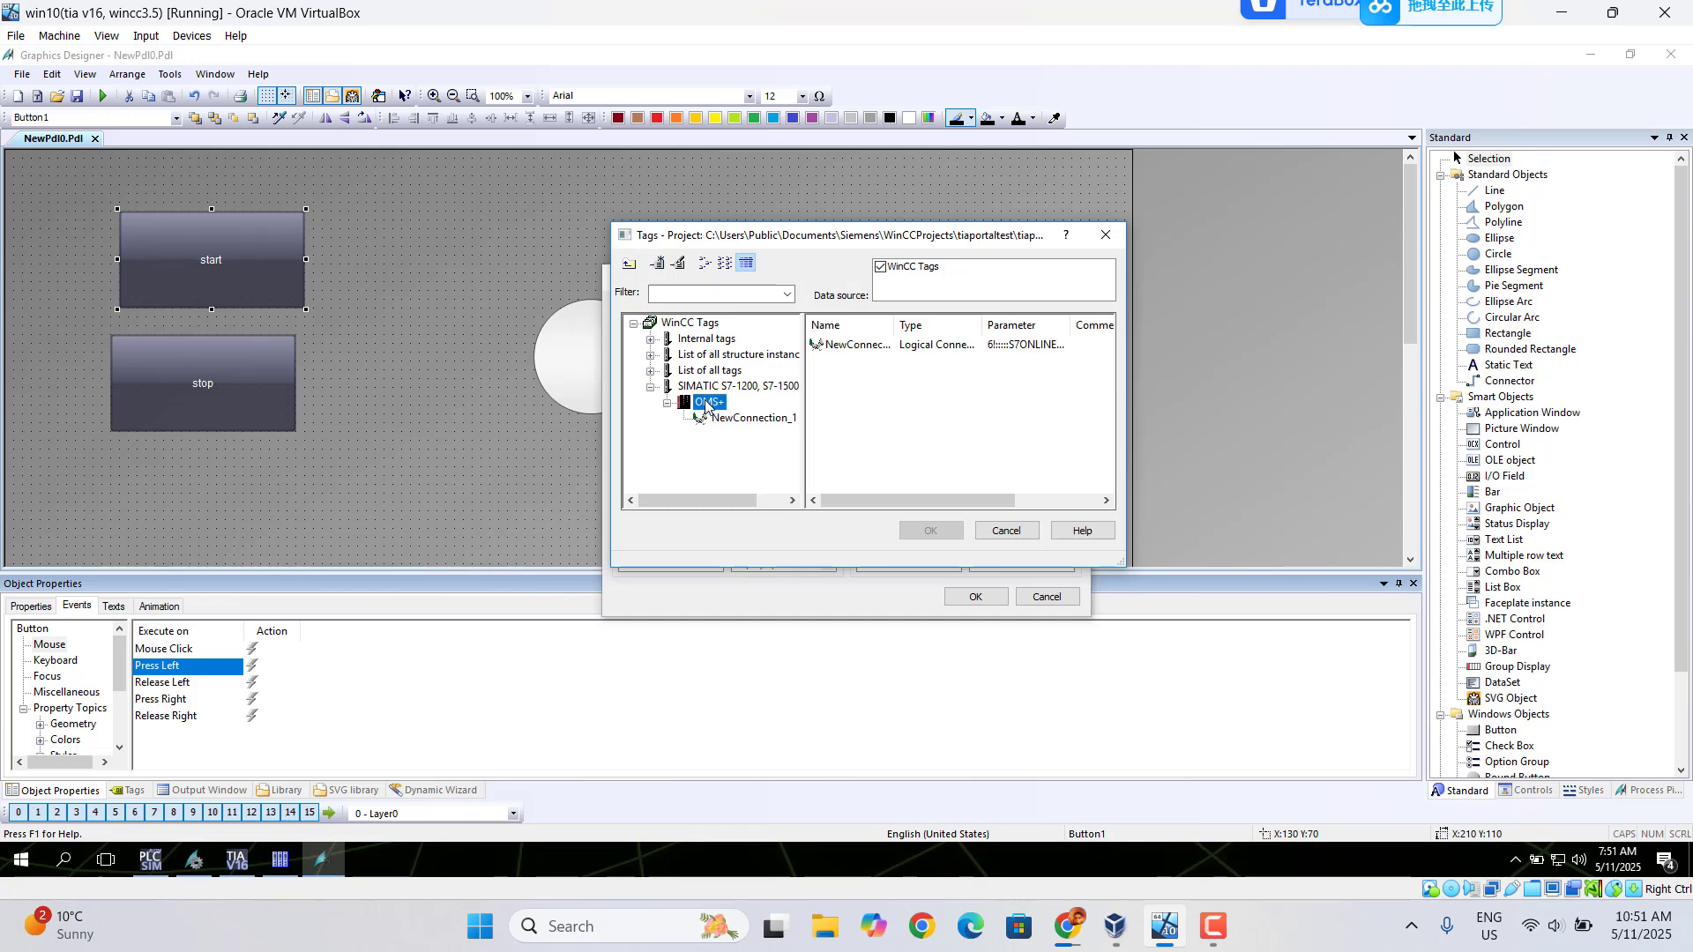
double_click(857, 346)
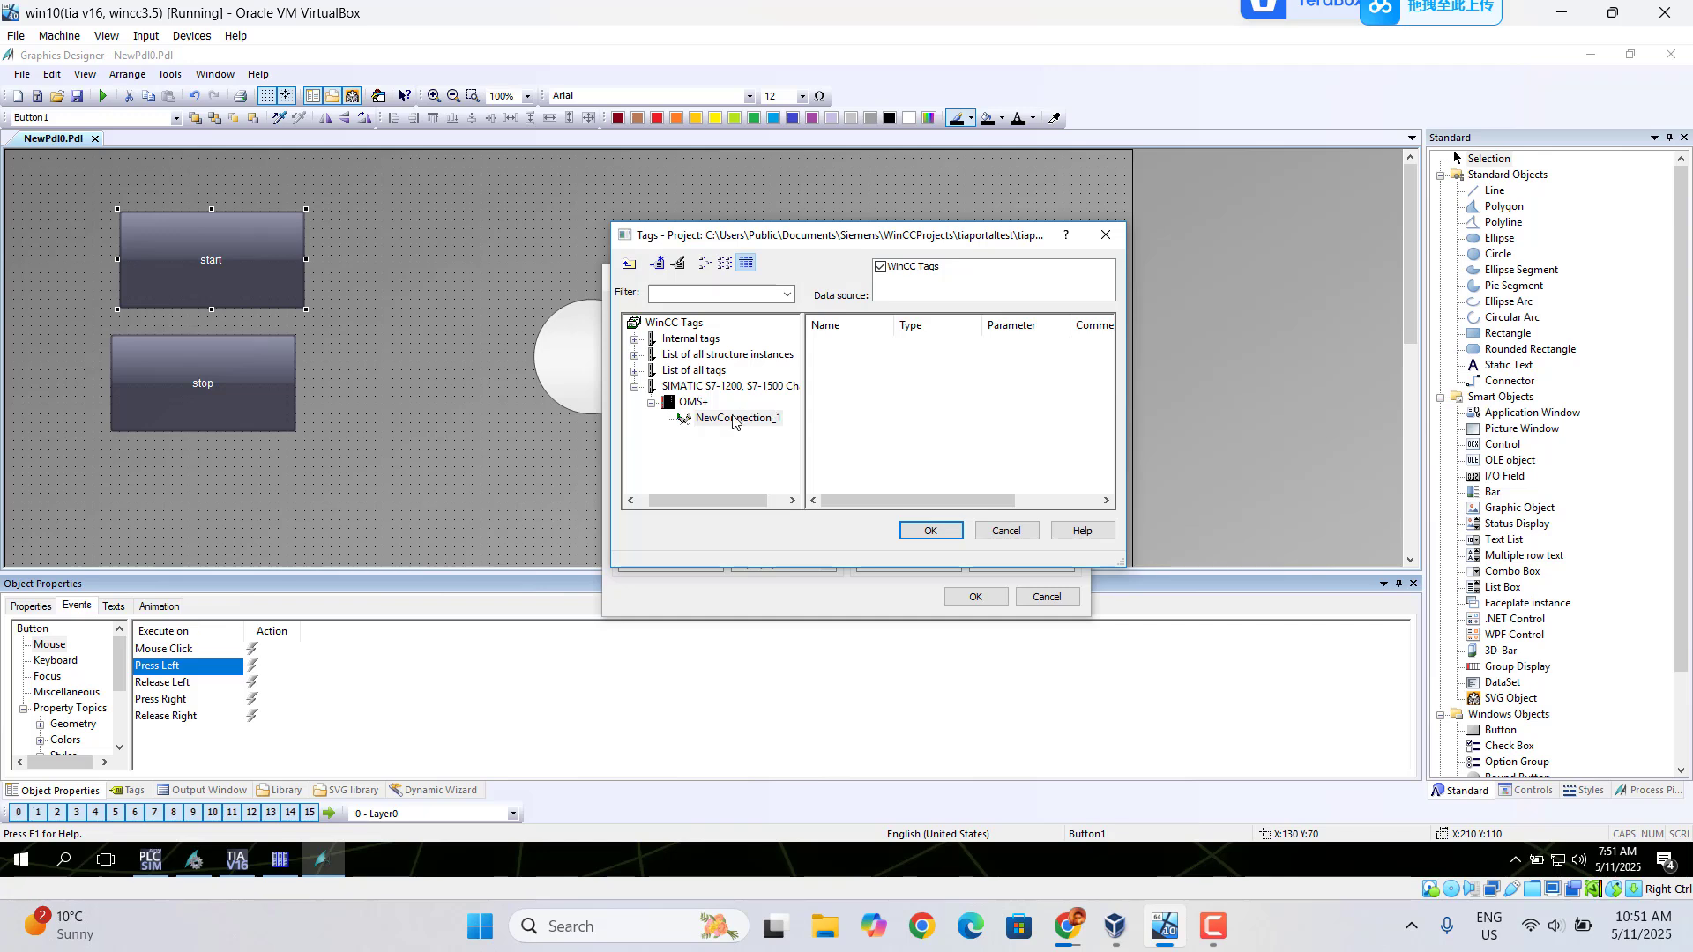
left_click(928, 532)
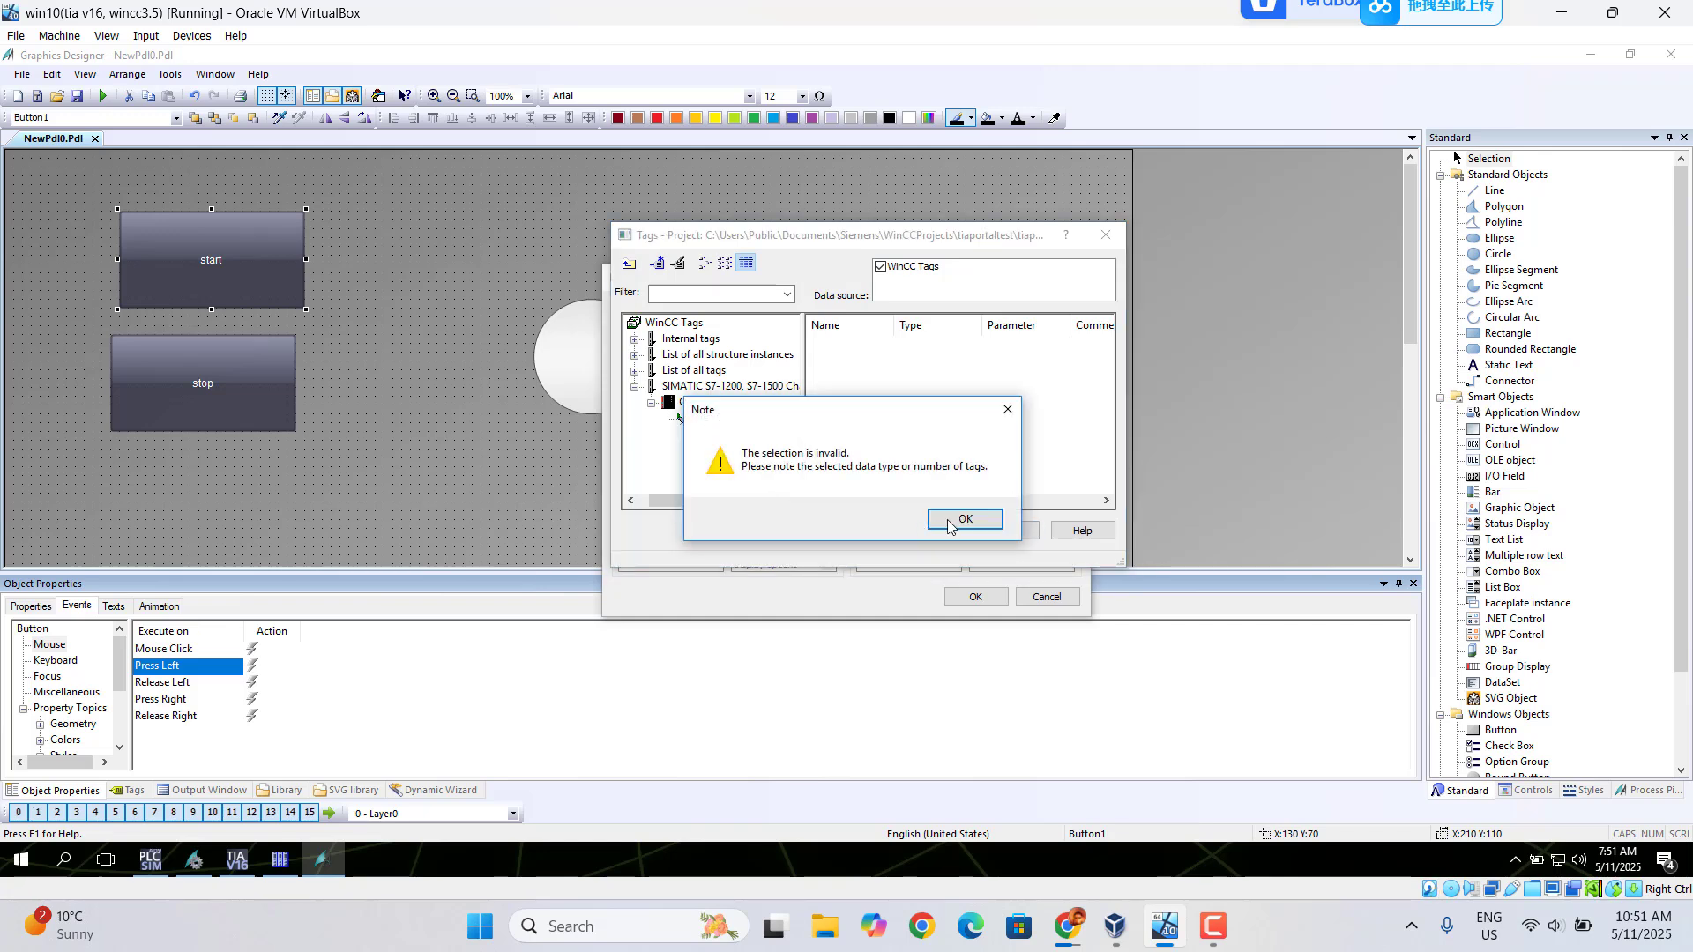
left_click(959, 520)
left_click(1014, 530)
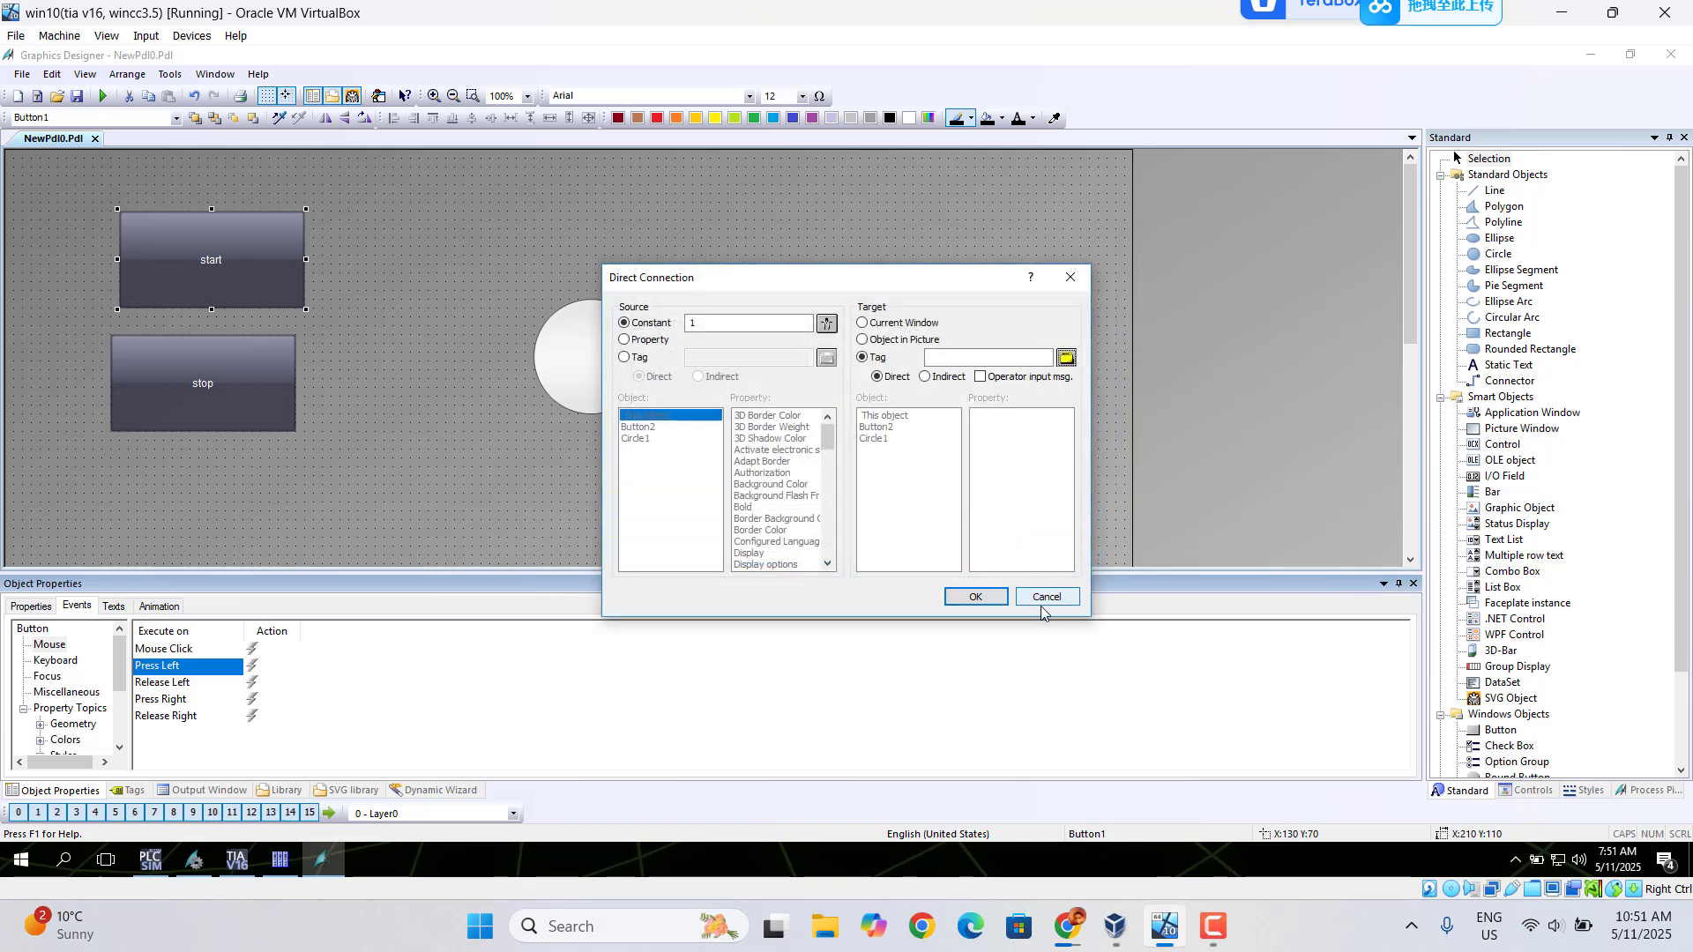
left_click(1067, 358)
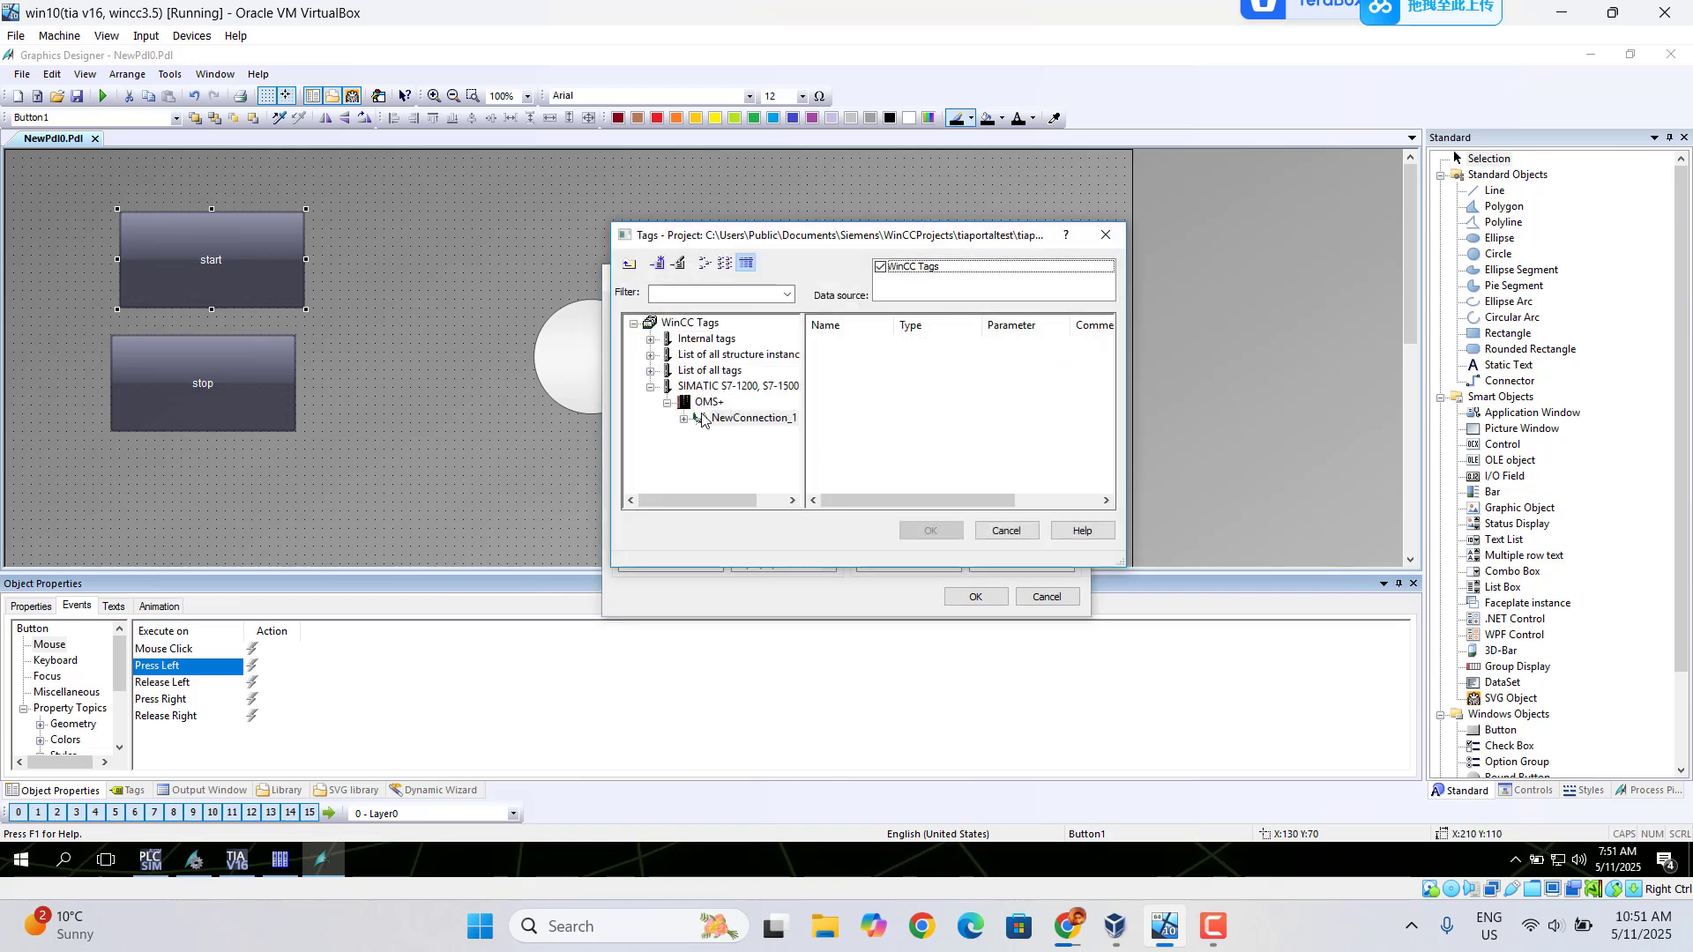
left_click(688, 420)
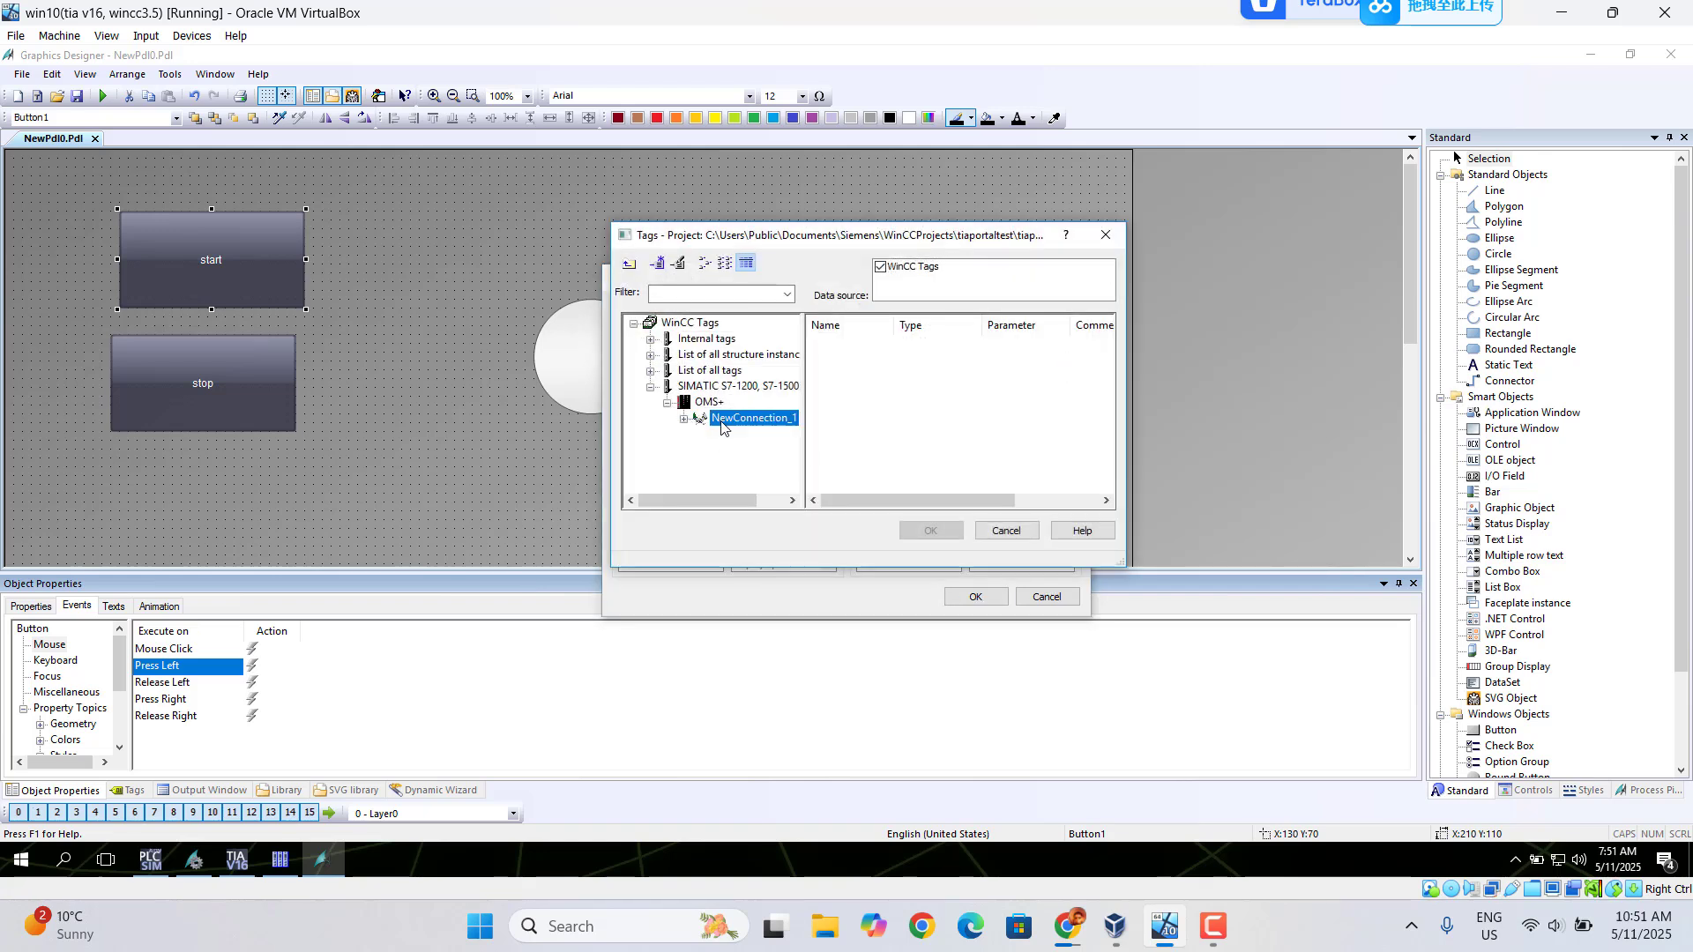
left_click(1005, 531)
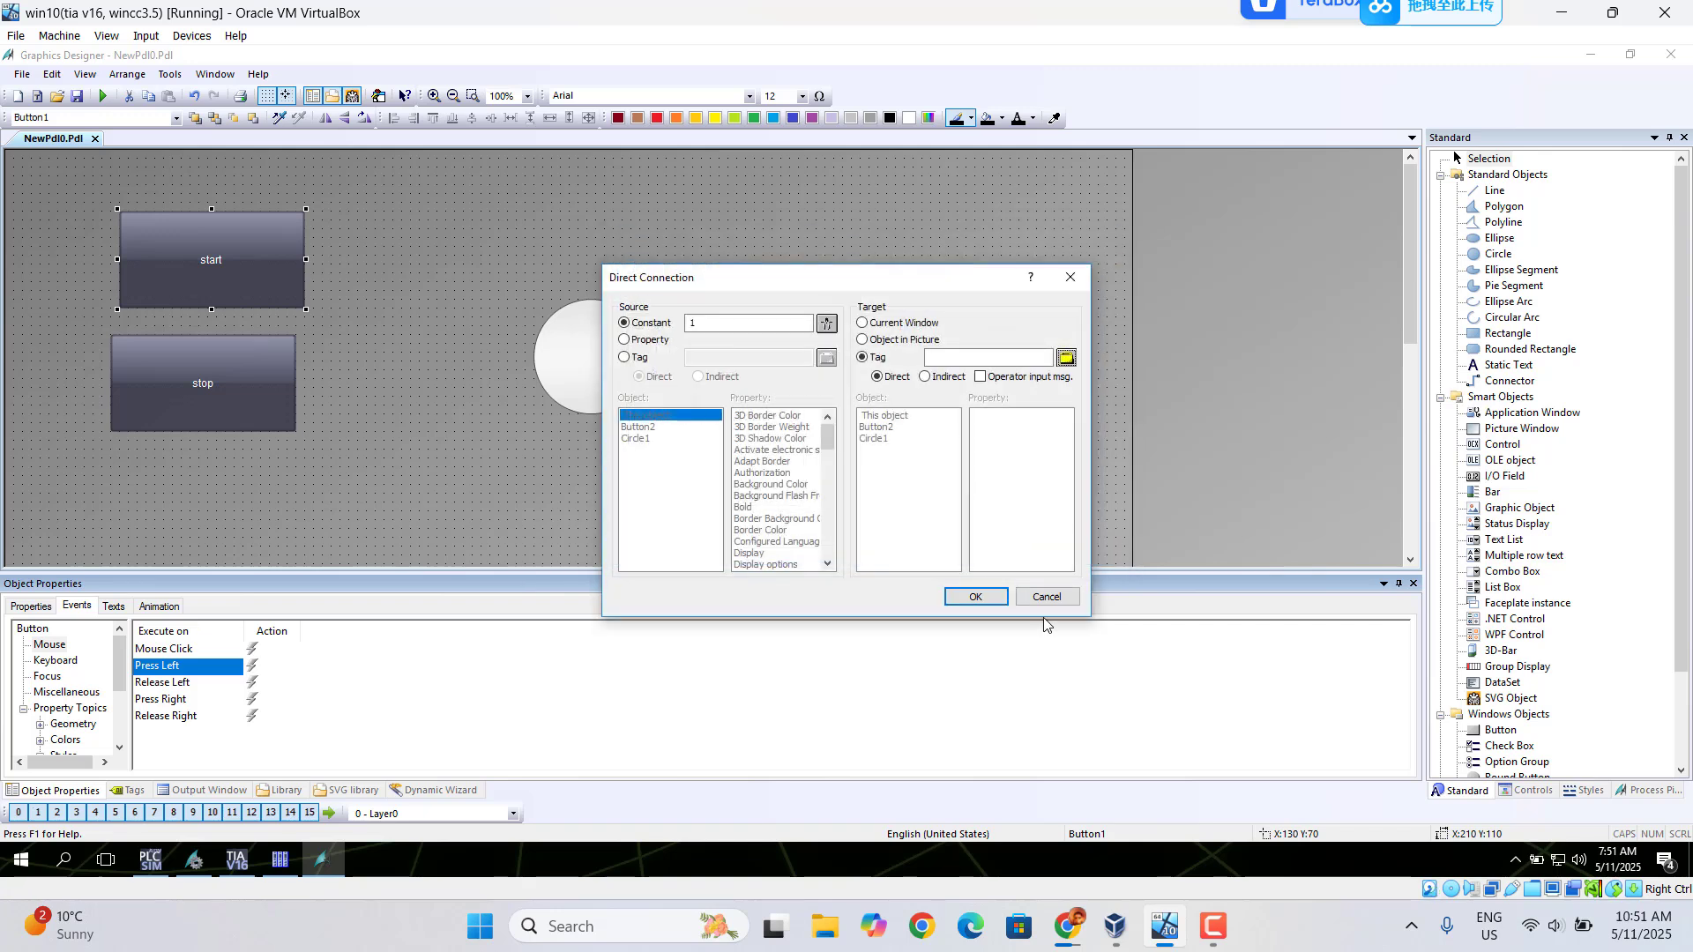
left_click(1044, 597)
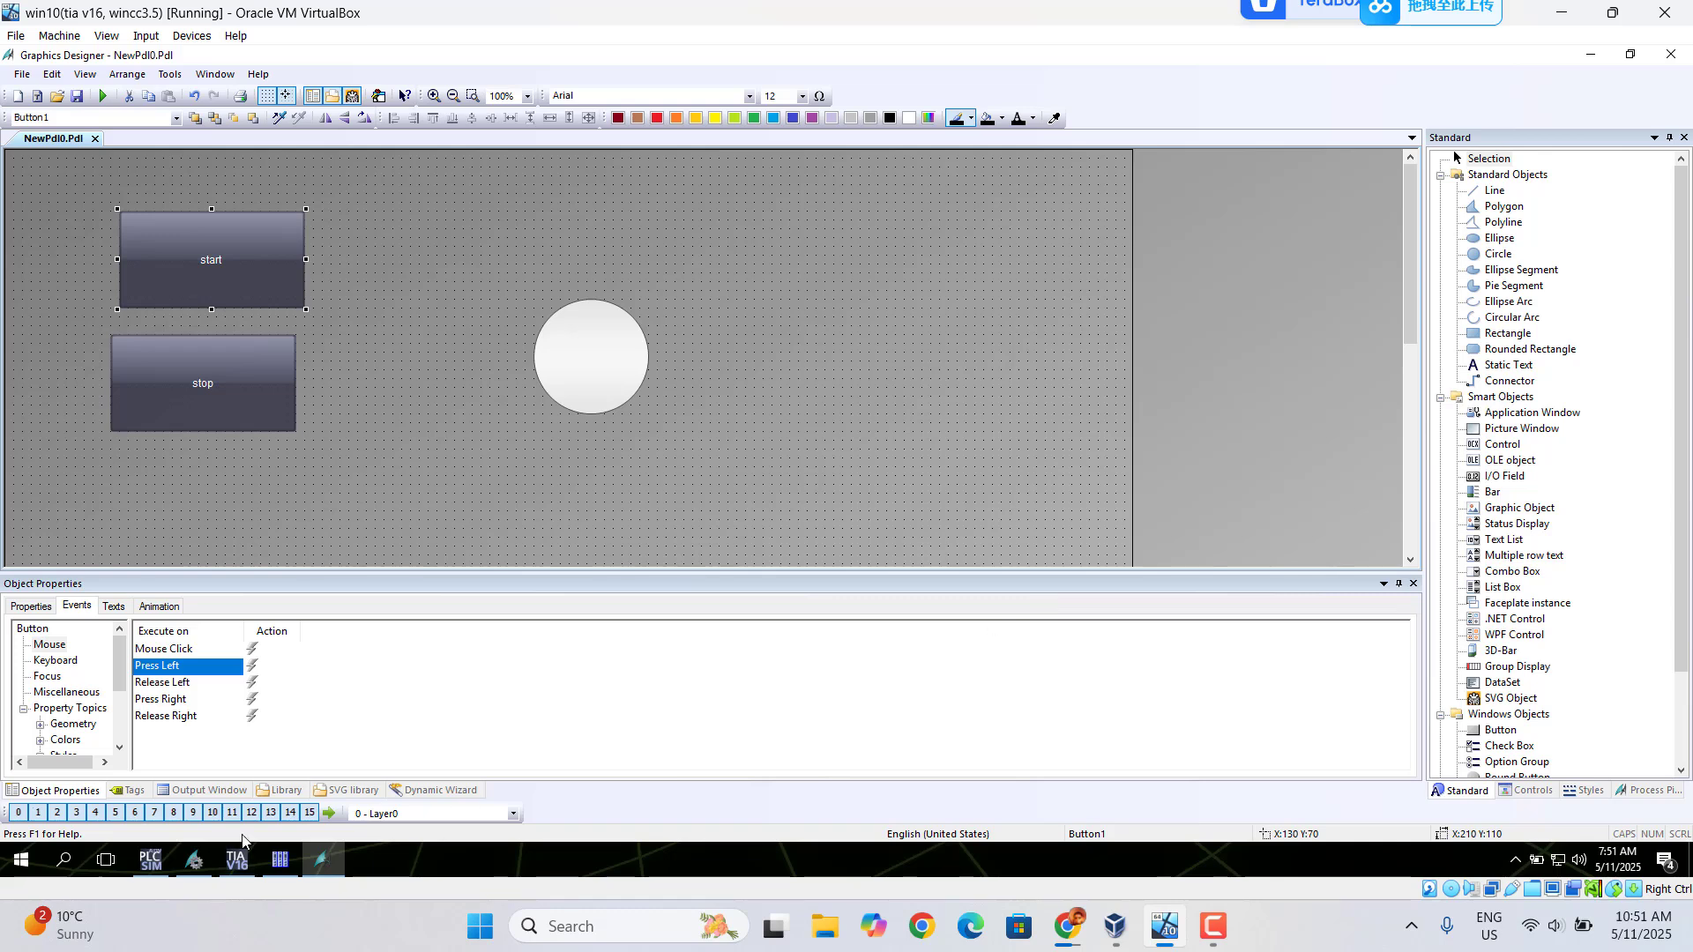
- Switch to TIA Portal and check the tag addresses used in Network 1 of Main [OB1]
left_click(235, 863)
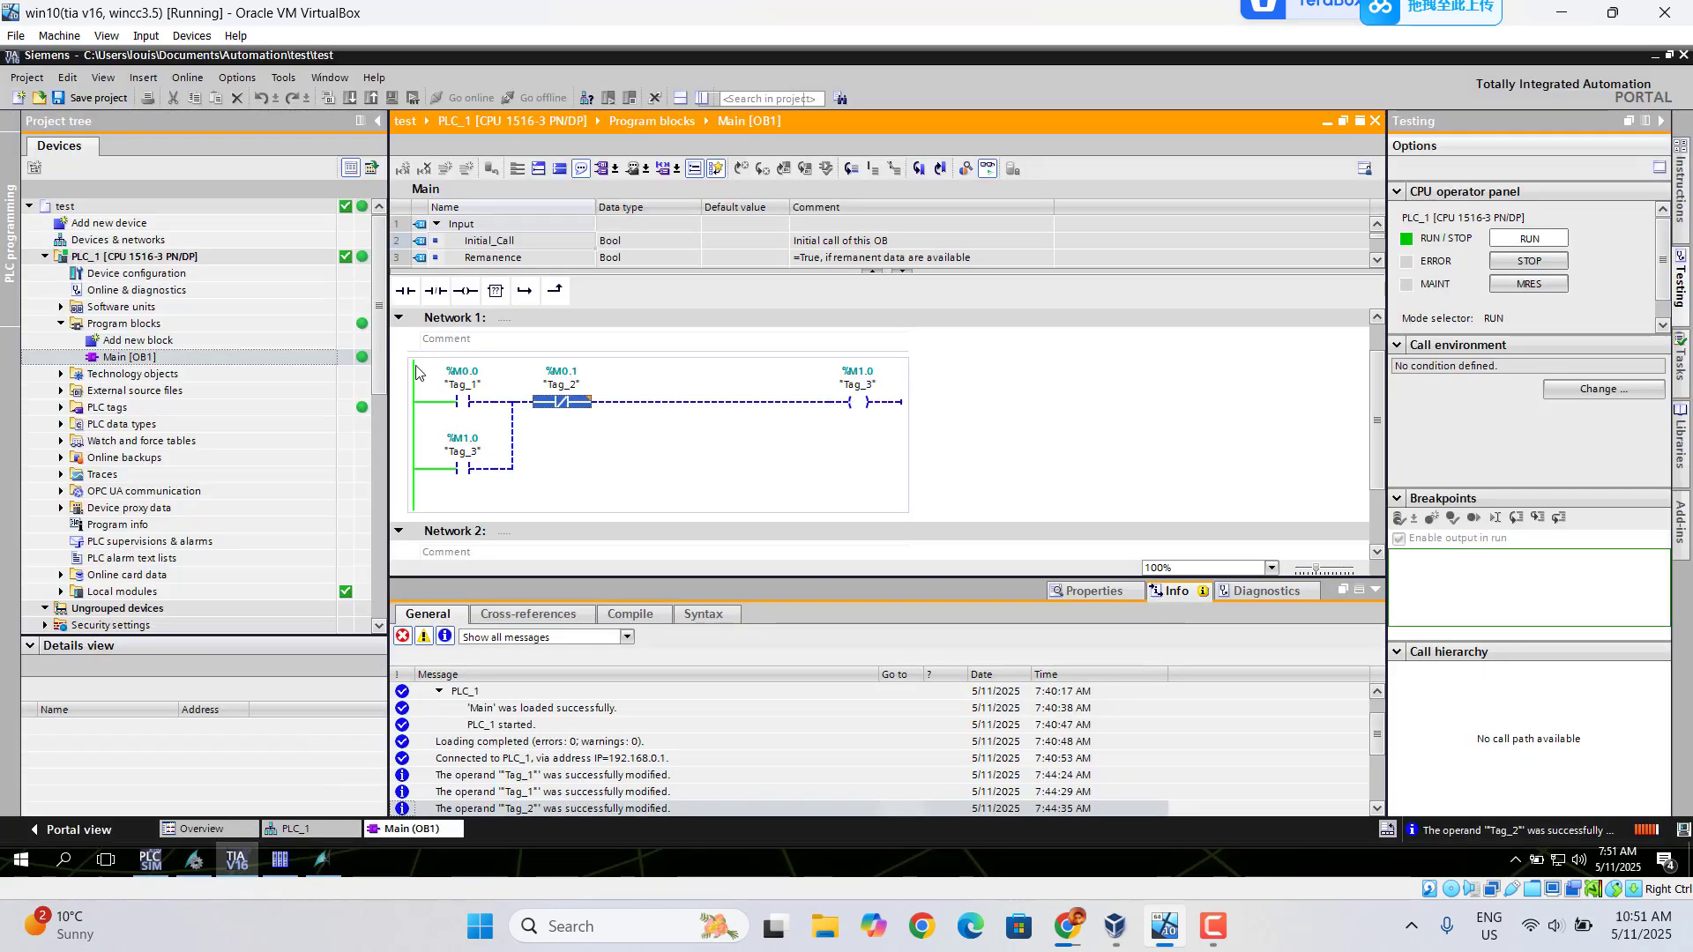
right_click(465, 407)
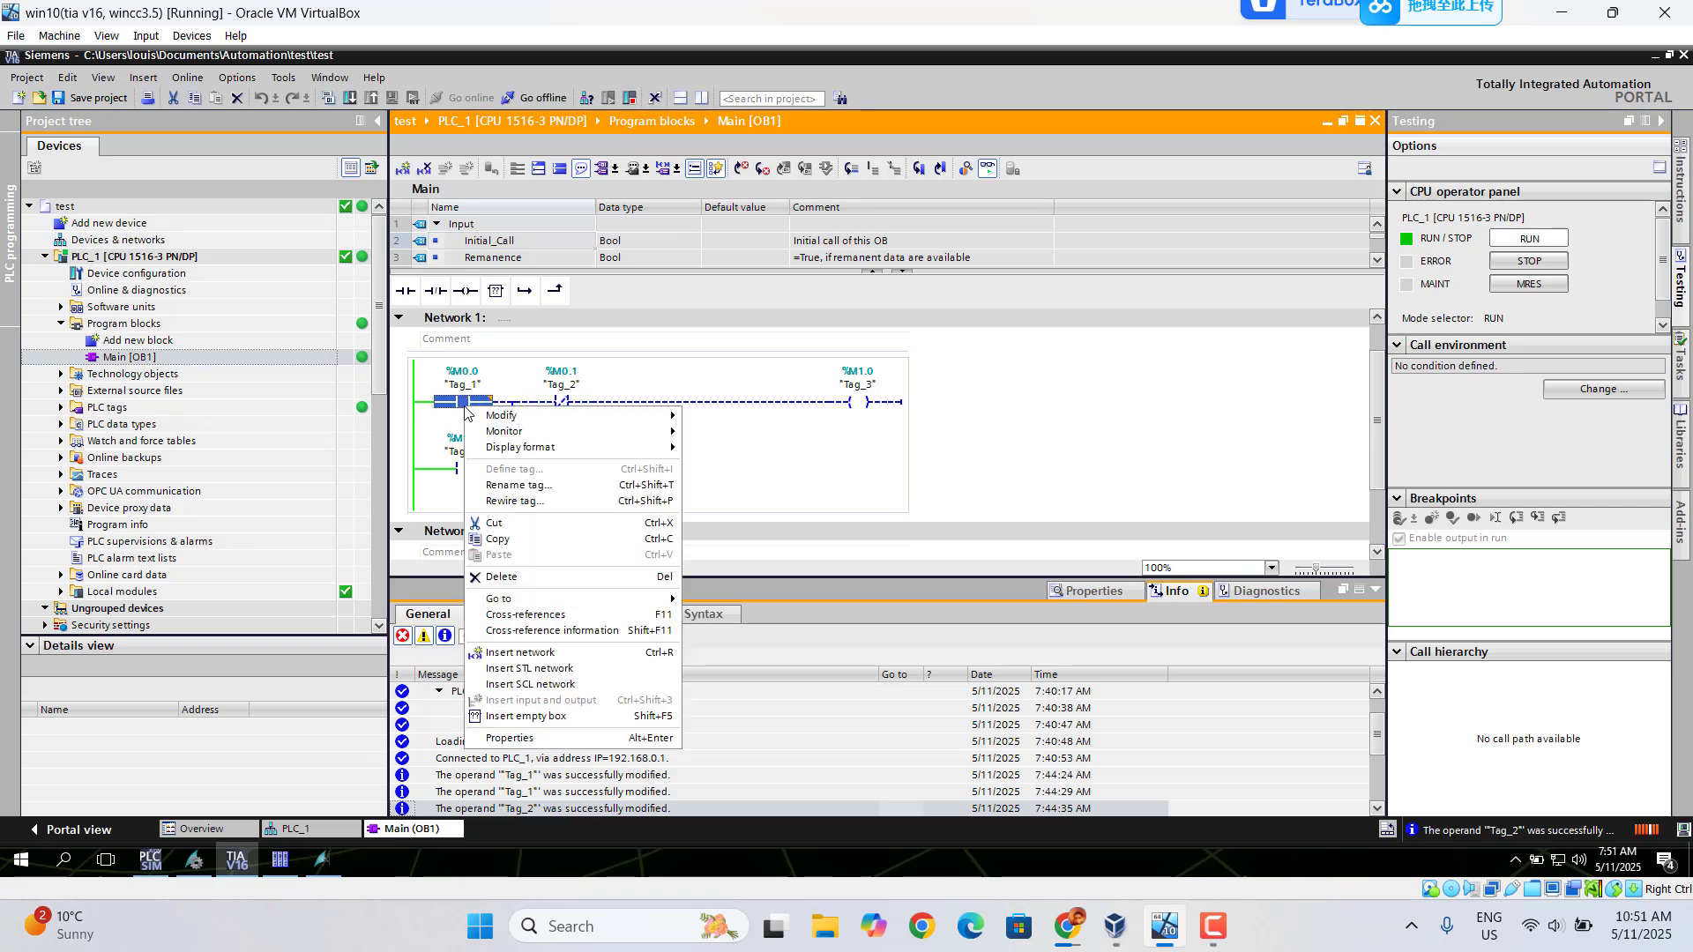
left_click(1093, 450)
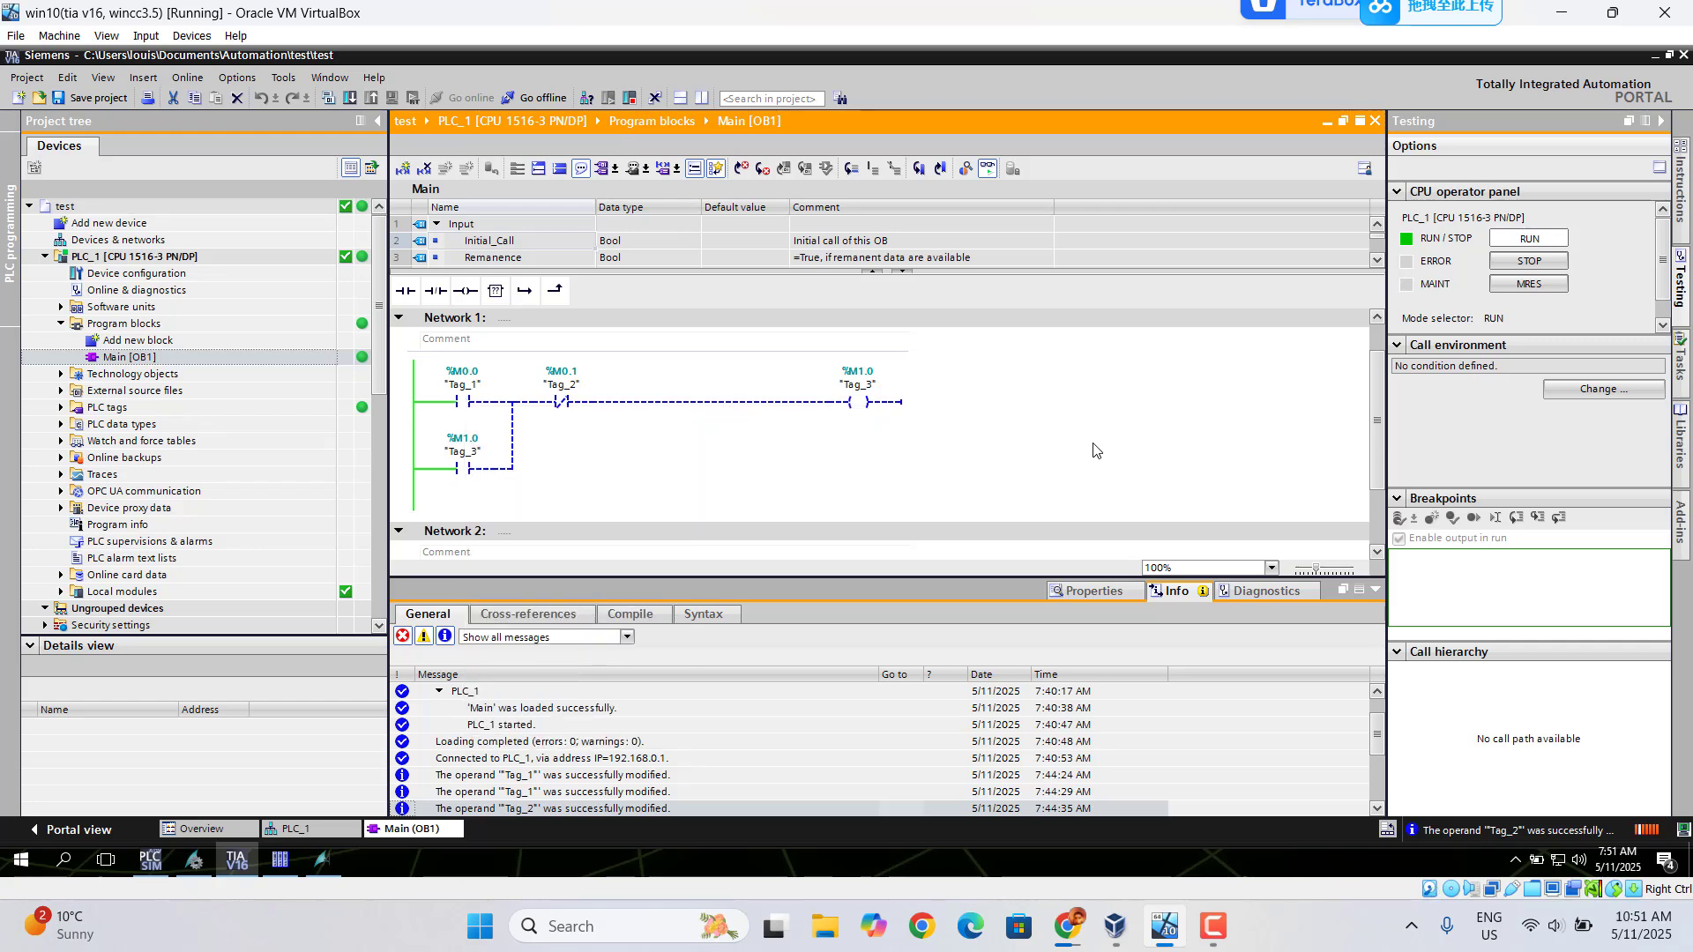
- Switch to WinCC Tag Management and create a tag named start under NewConnection_1 with data type Binary Tag
left_click(273, 865)
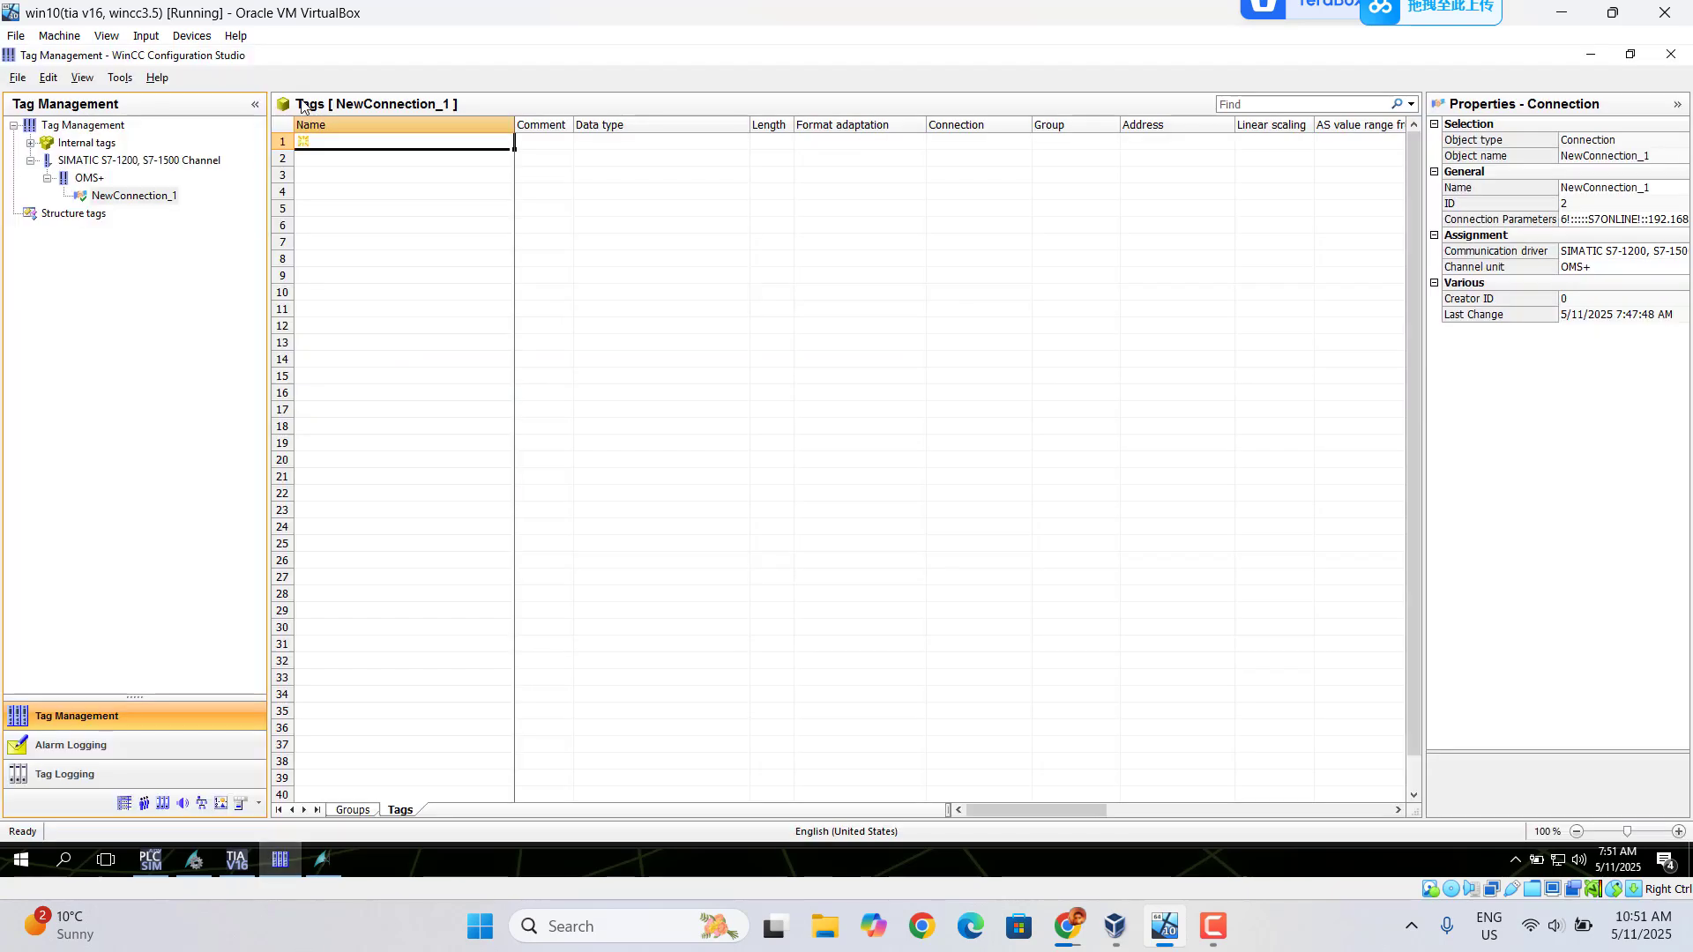
left_click(331, 144)
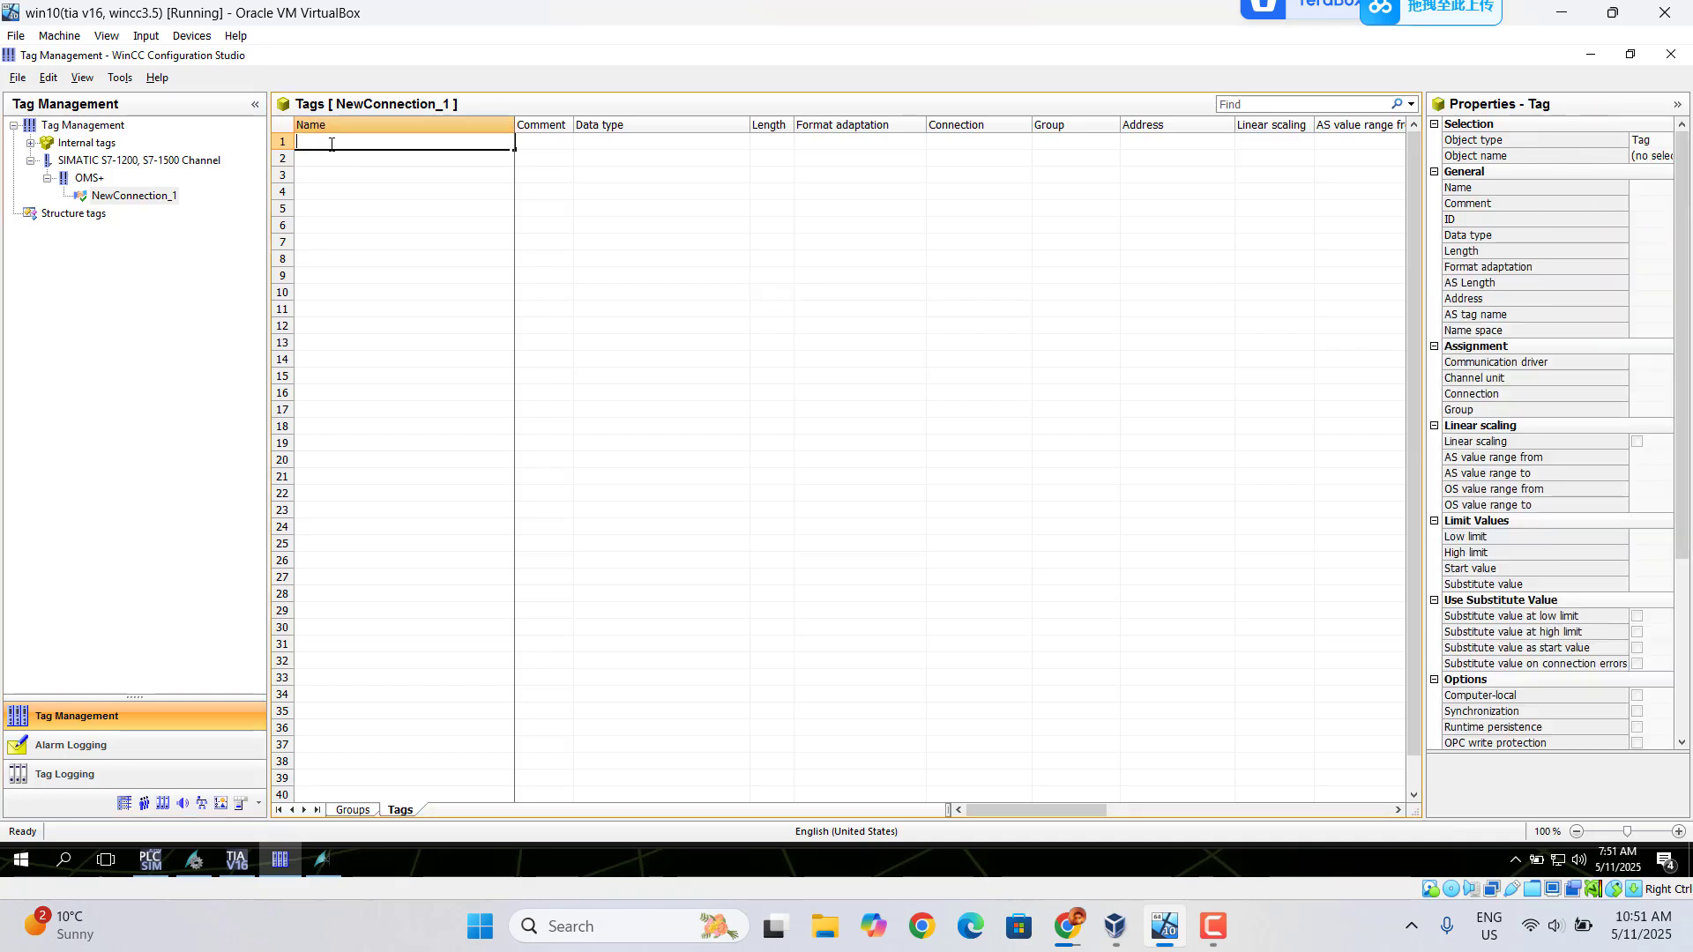
type("start")
left_click(613, 141)
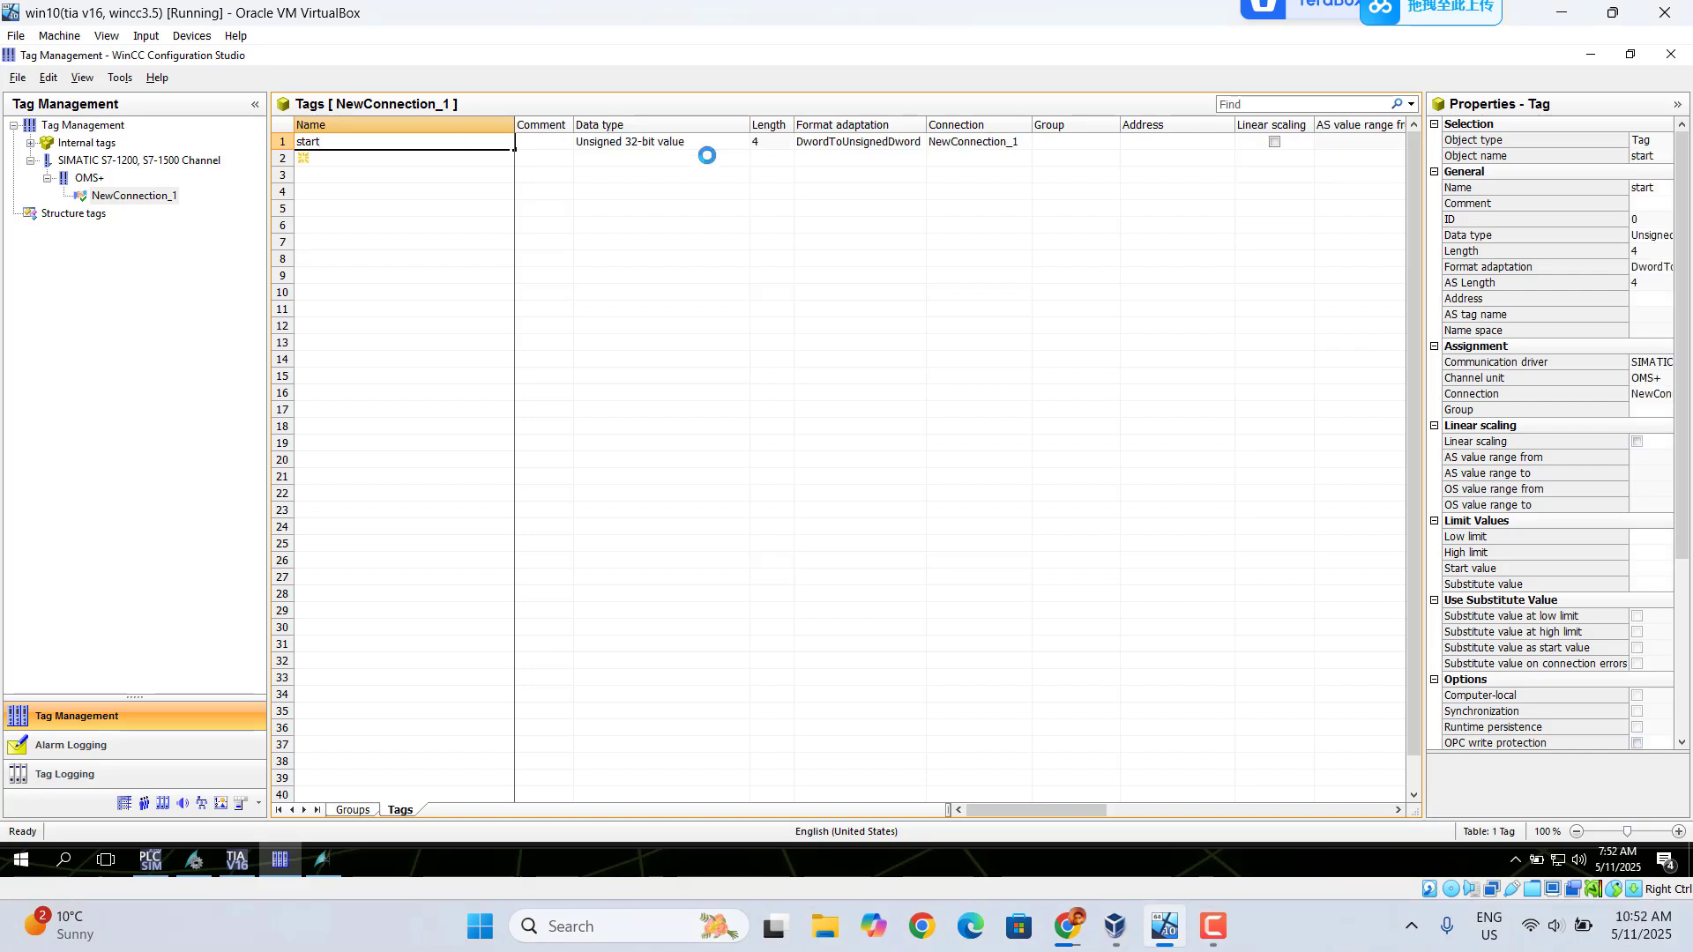
left_click(739, 144)
left_click(759, 143)
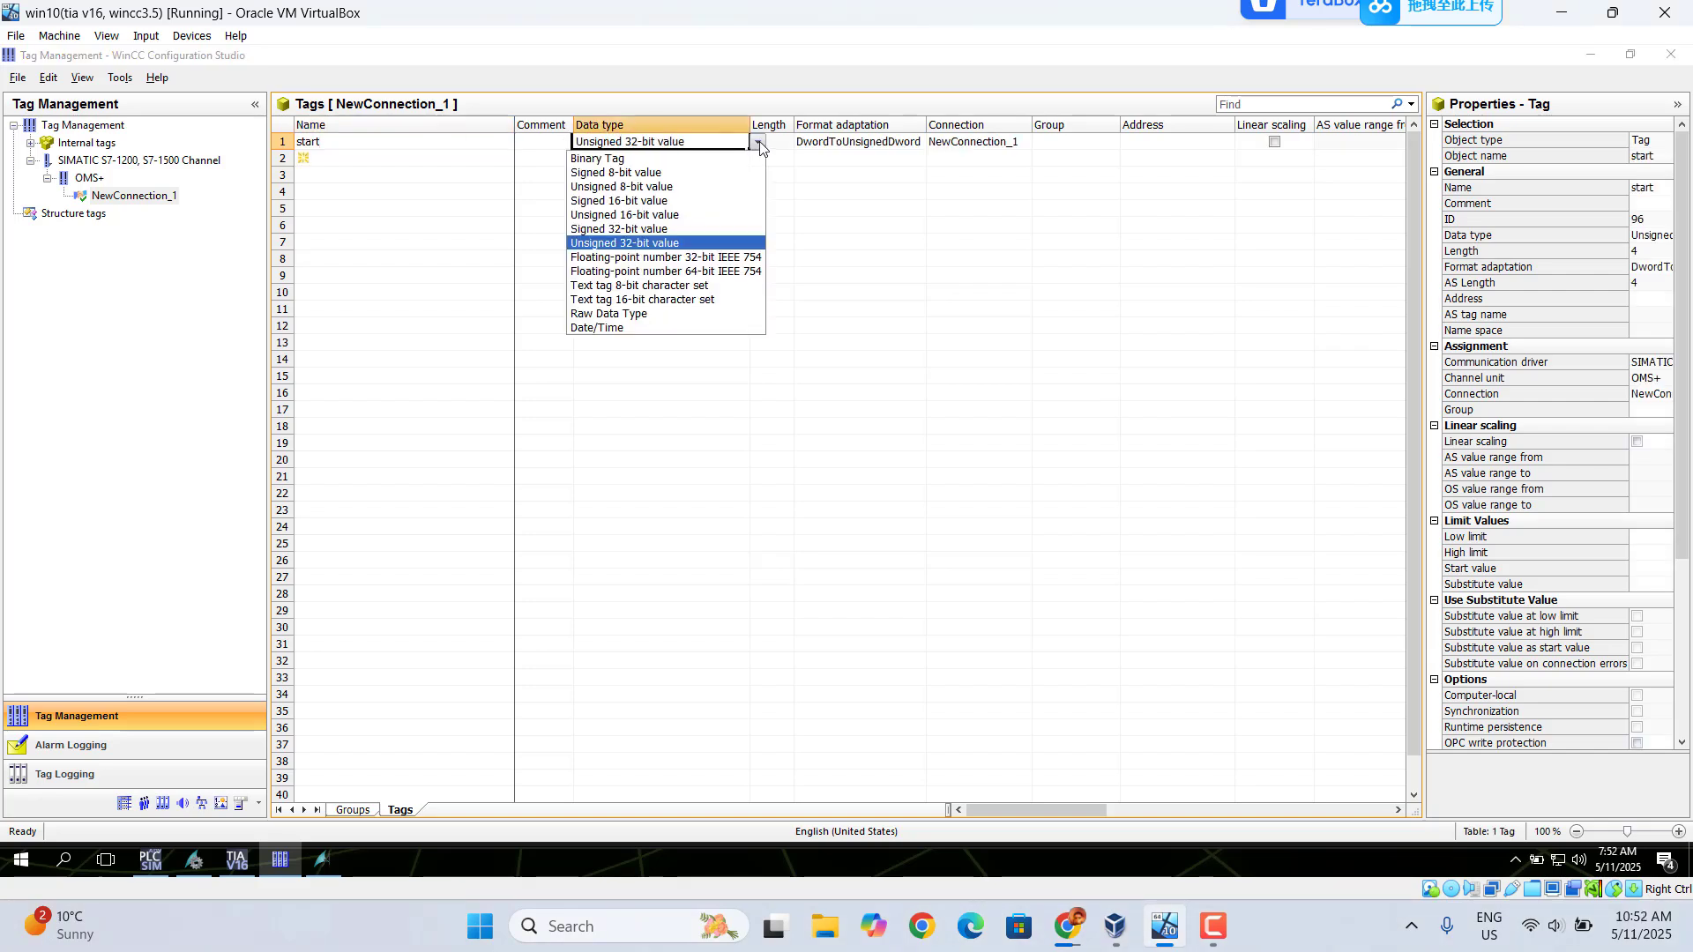
left_click(594, 161)
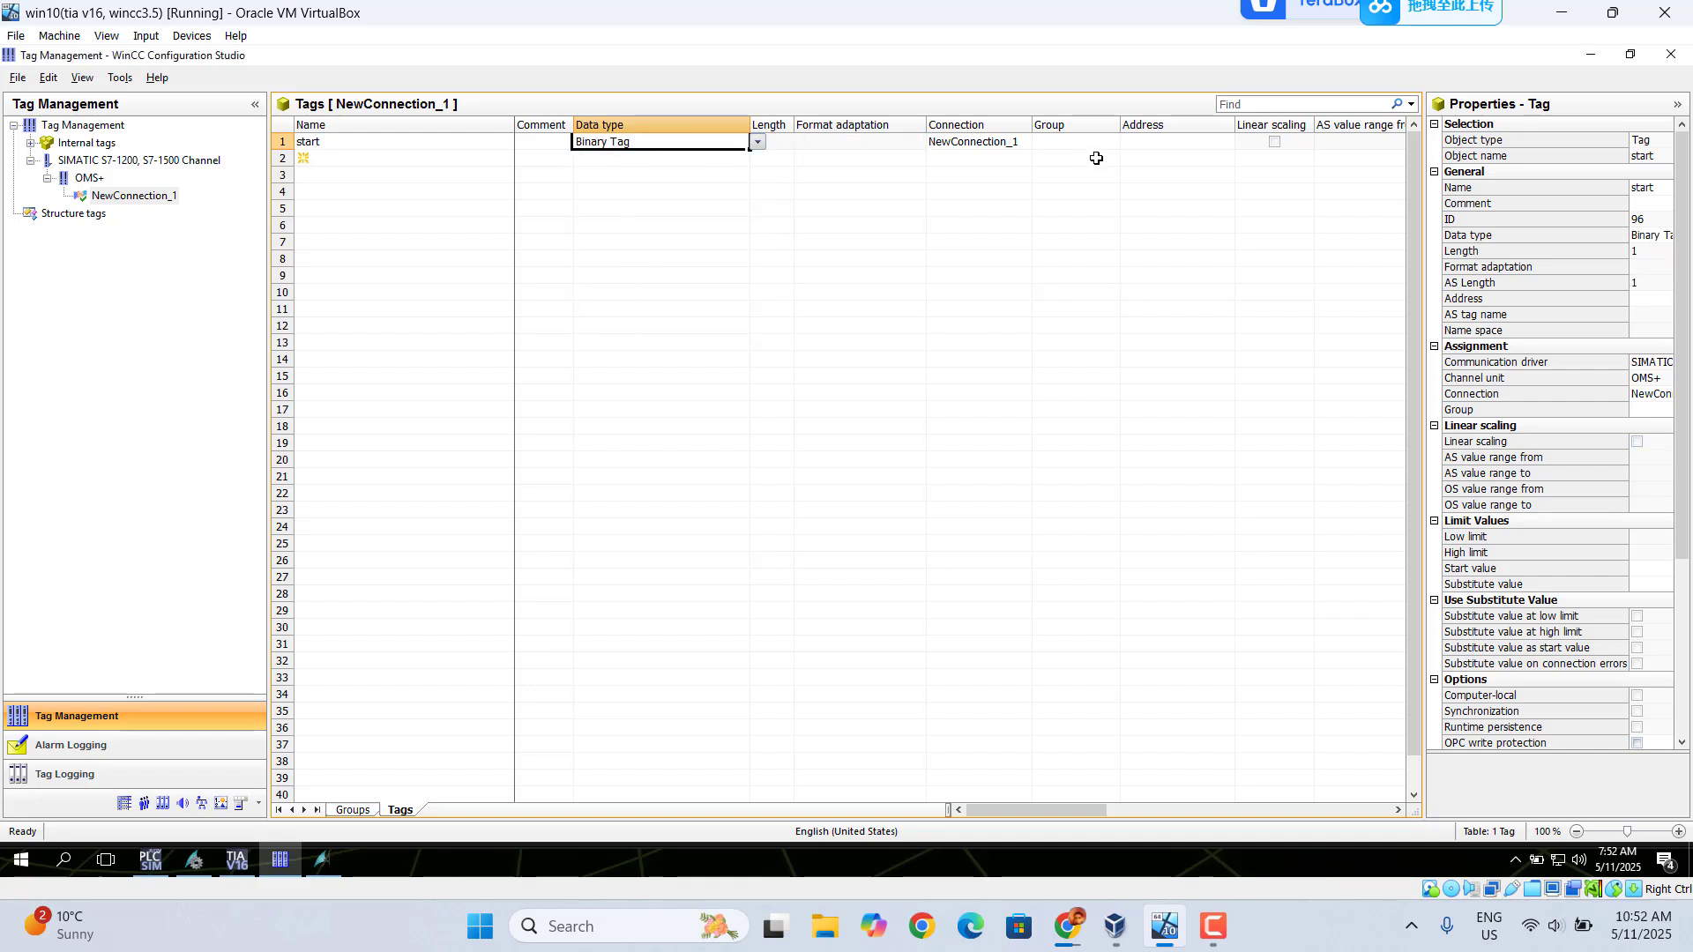
- Set the start tag's address to bit memory M0.0
left_click(1146, 143)
left_click(1243, 143)
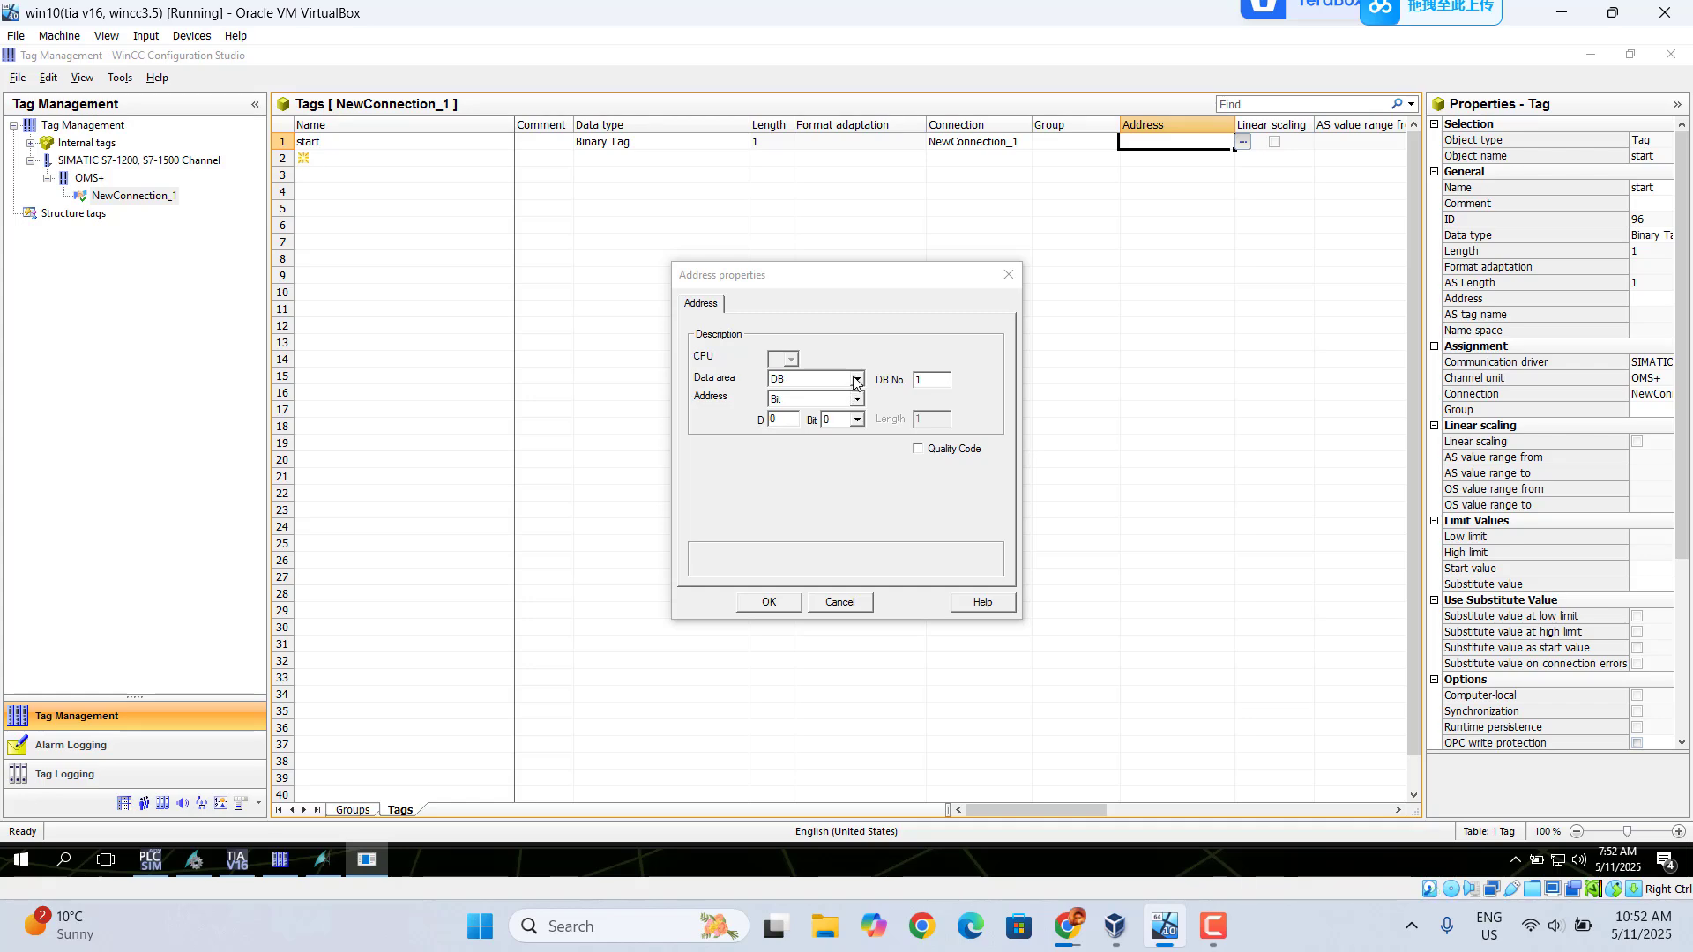
left_click(856, 380)
left_click(802, 406)
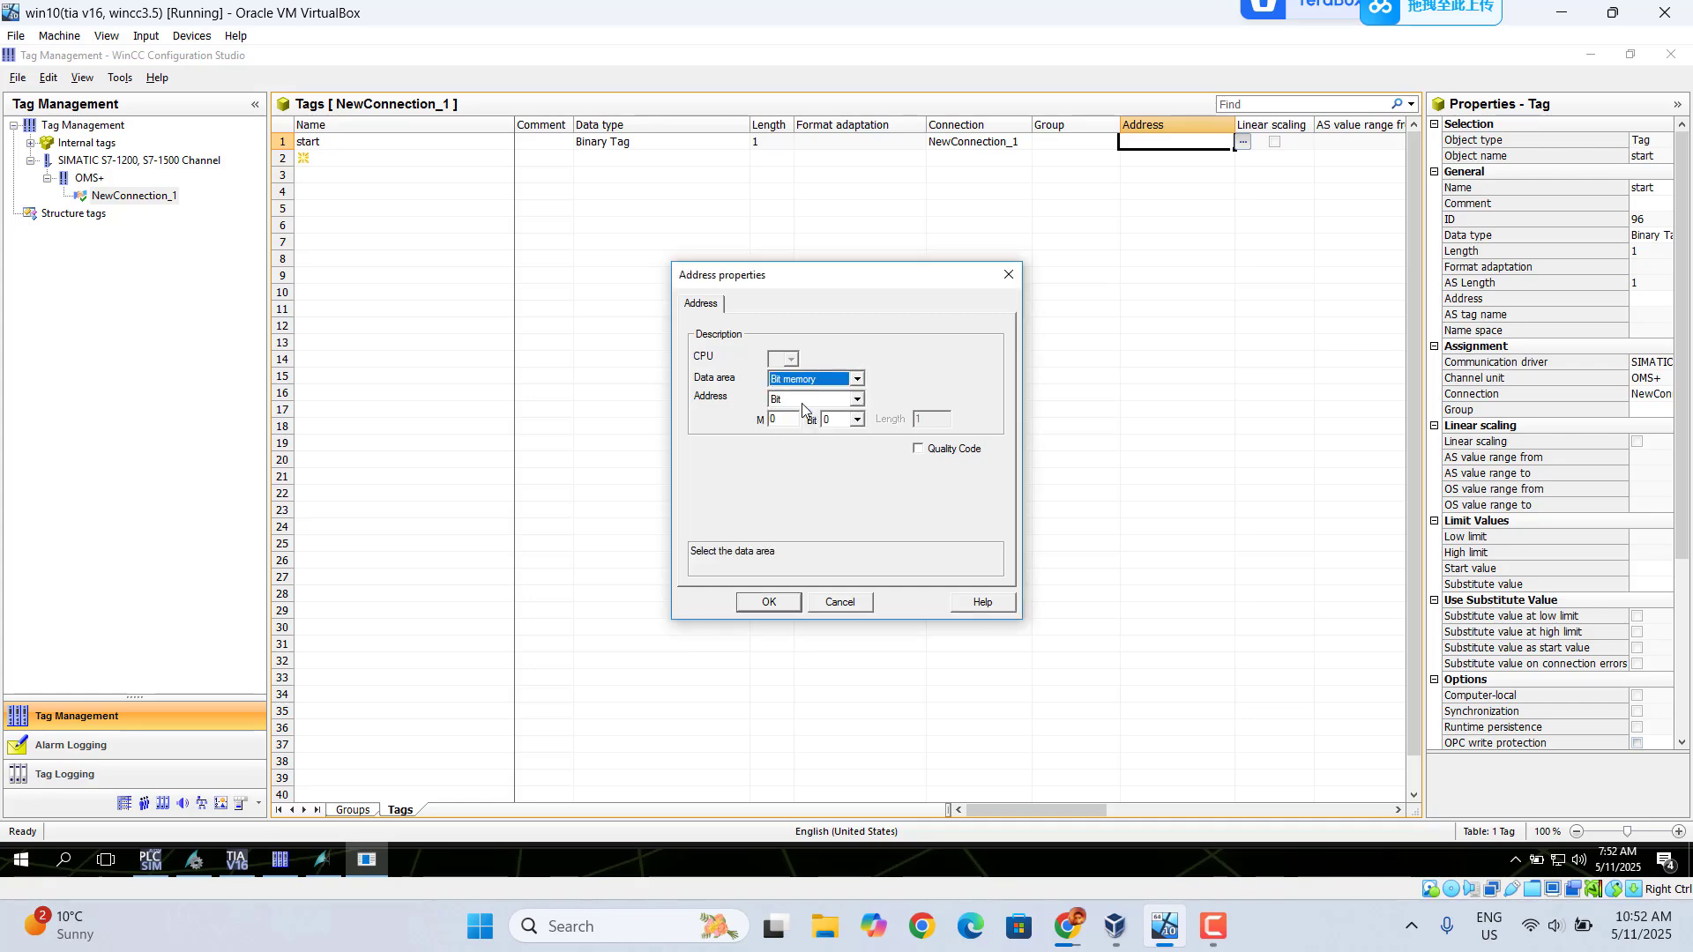
left_click(769, 602)
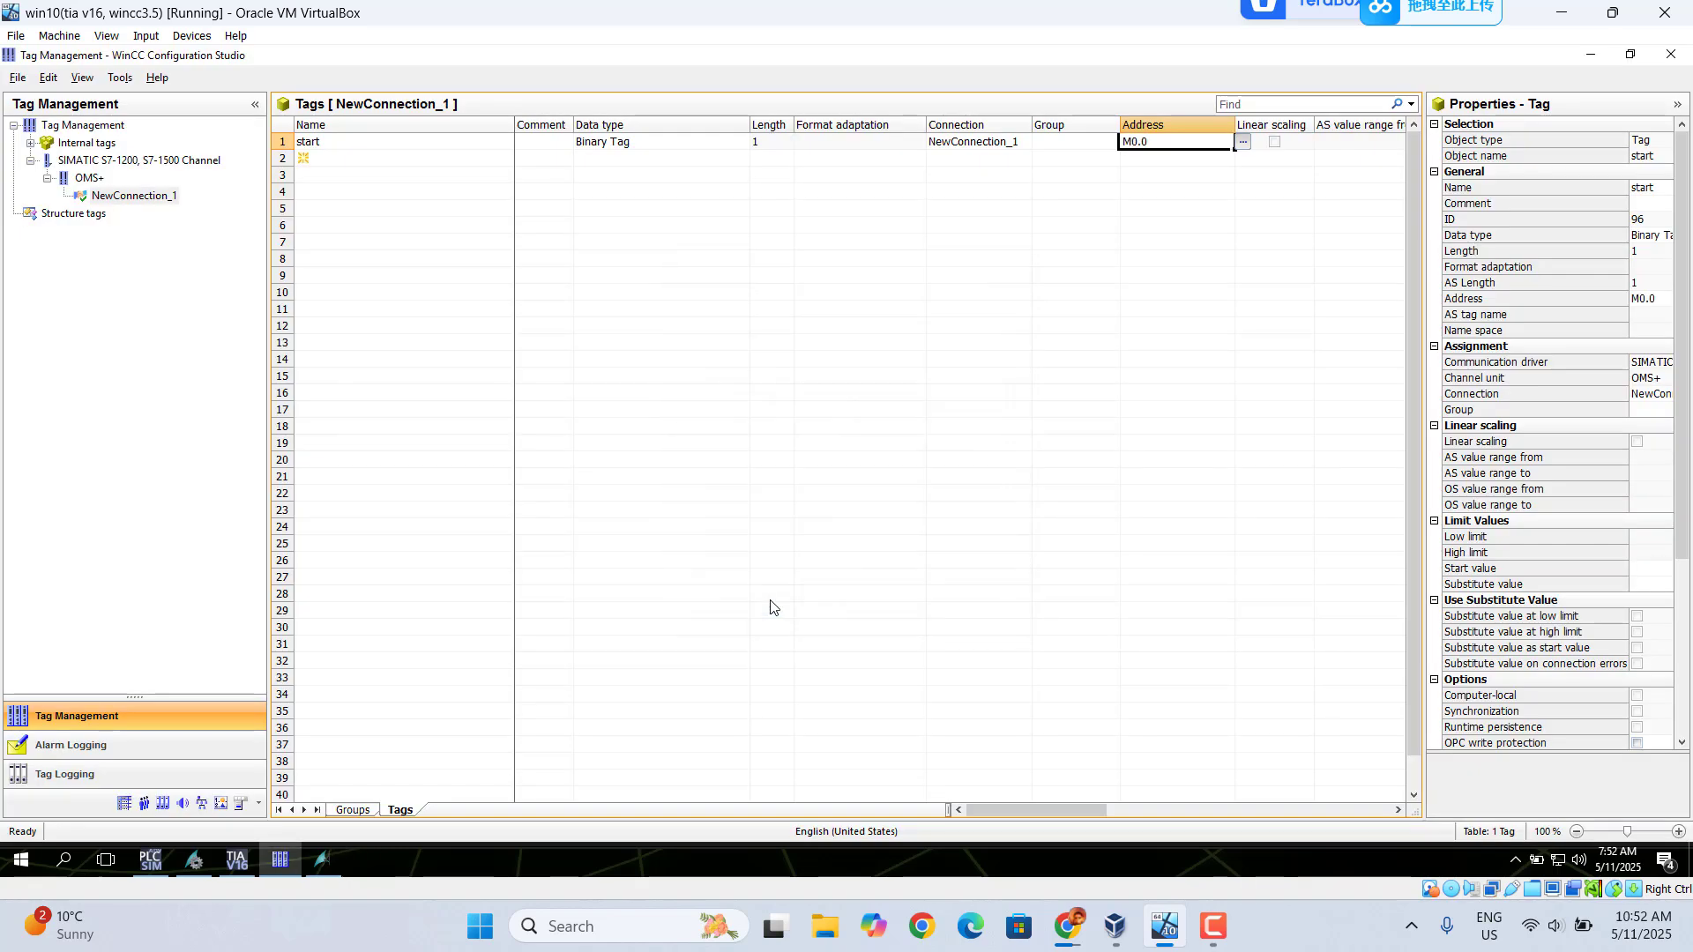
- Add a second tag named stop and set its data type to Binary Tag
left_click(324, 158)
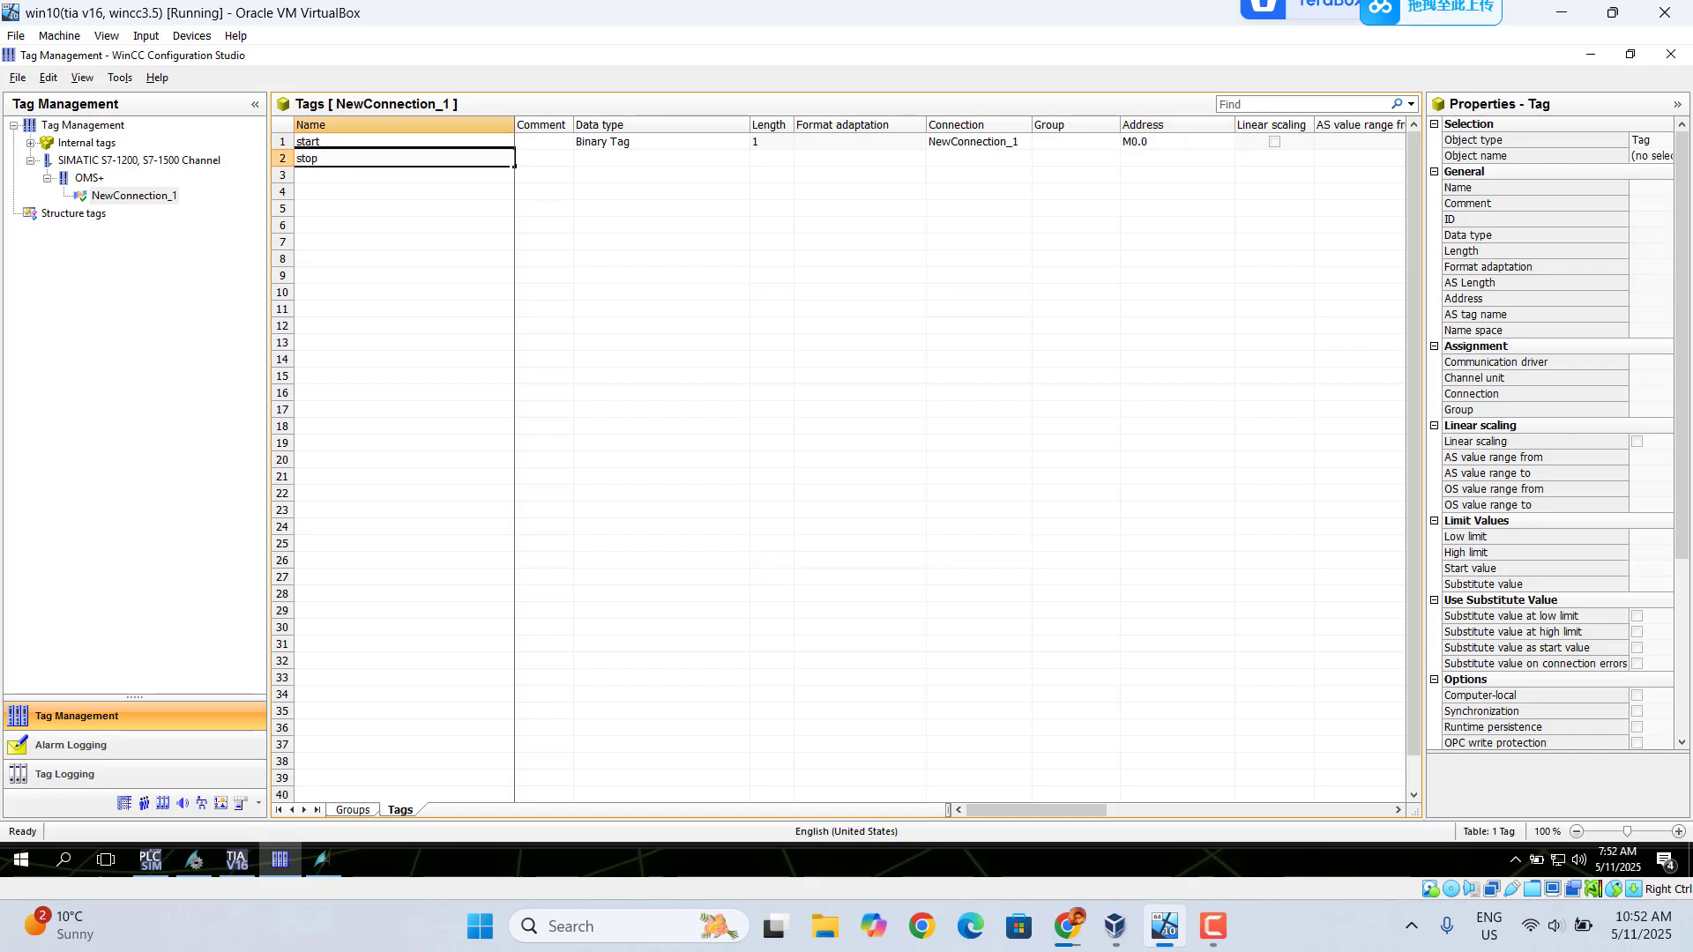
type("stop")
left_click(592, 170)
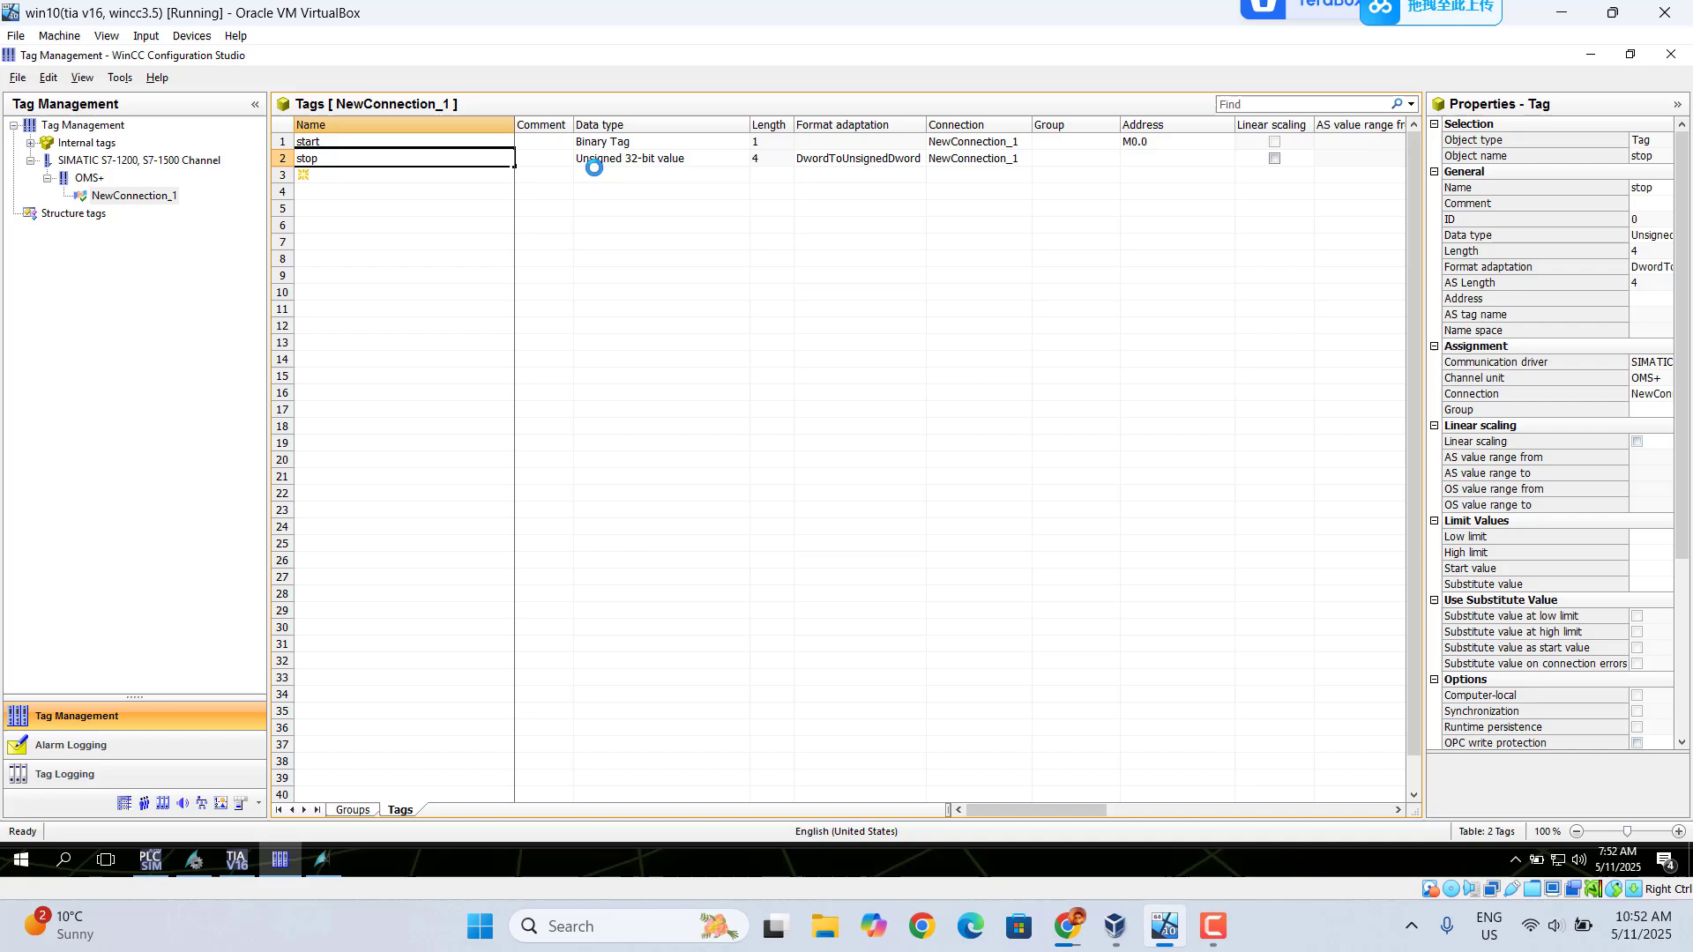
left_click(735, 160)
left_click(657, 162)
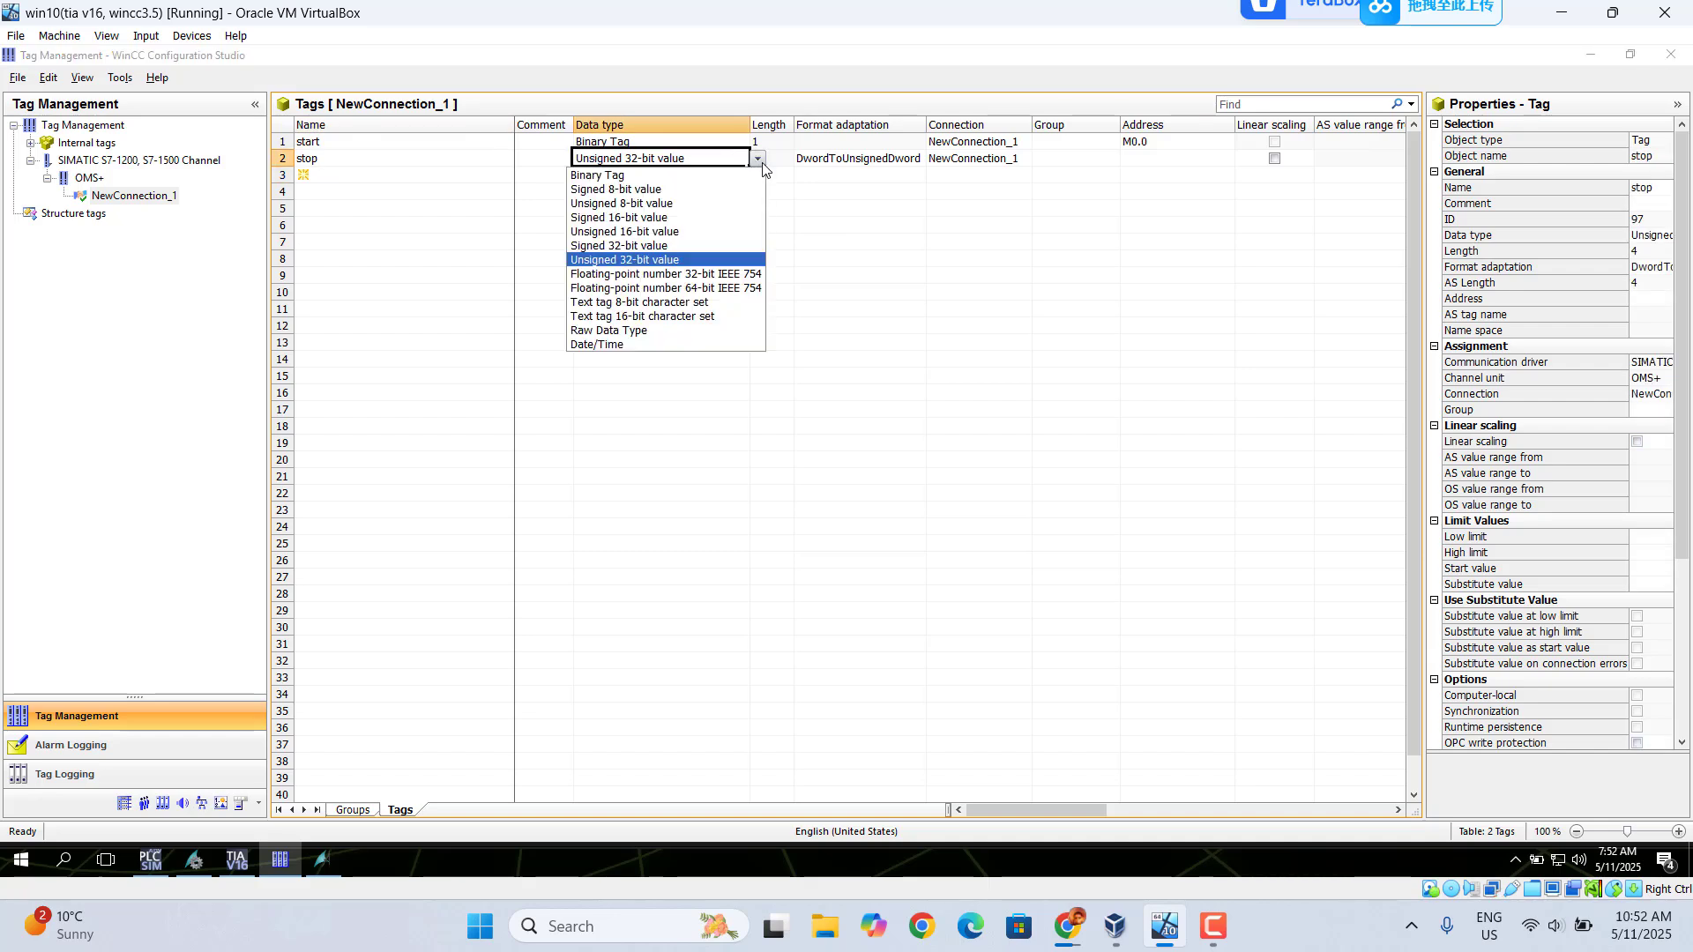
left_click(636, 177)
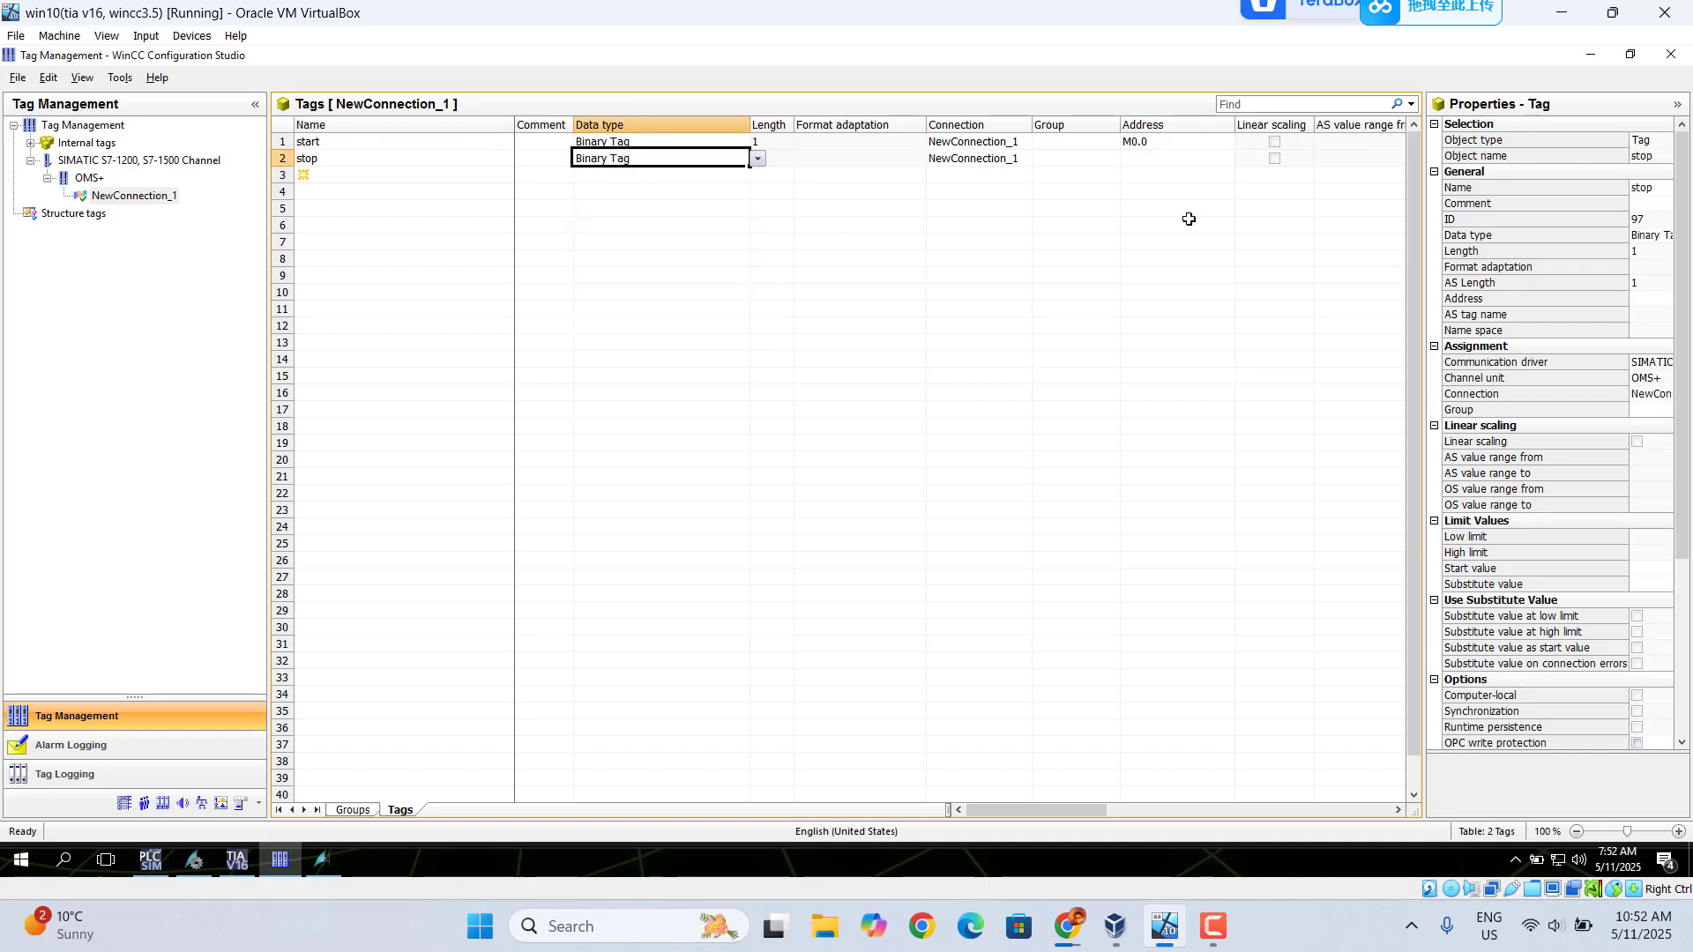
- Set the stop tag's address to bit memory M0.1
left_click(1168, 158)
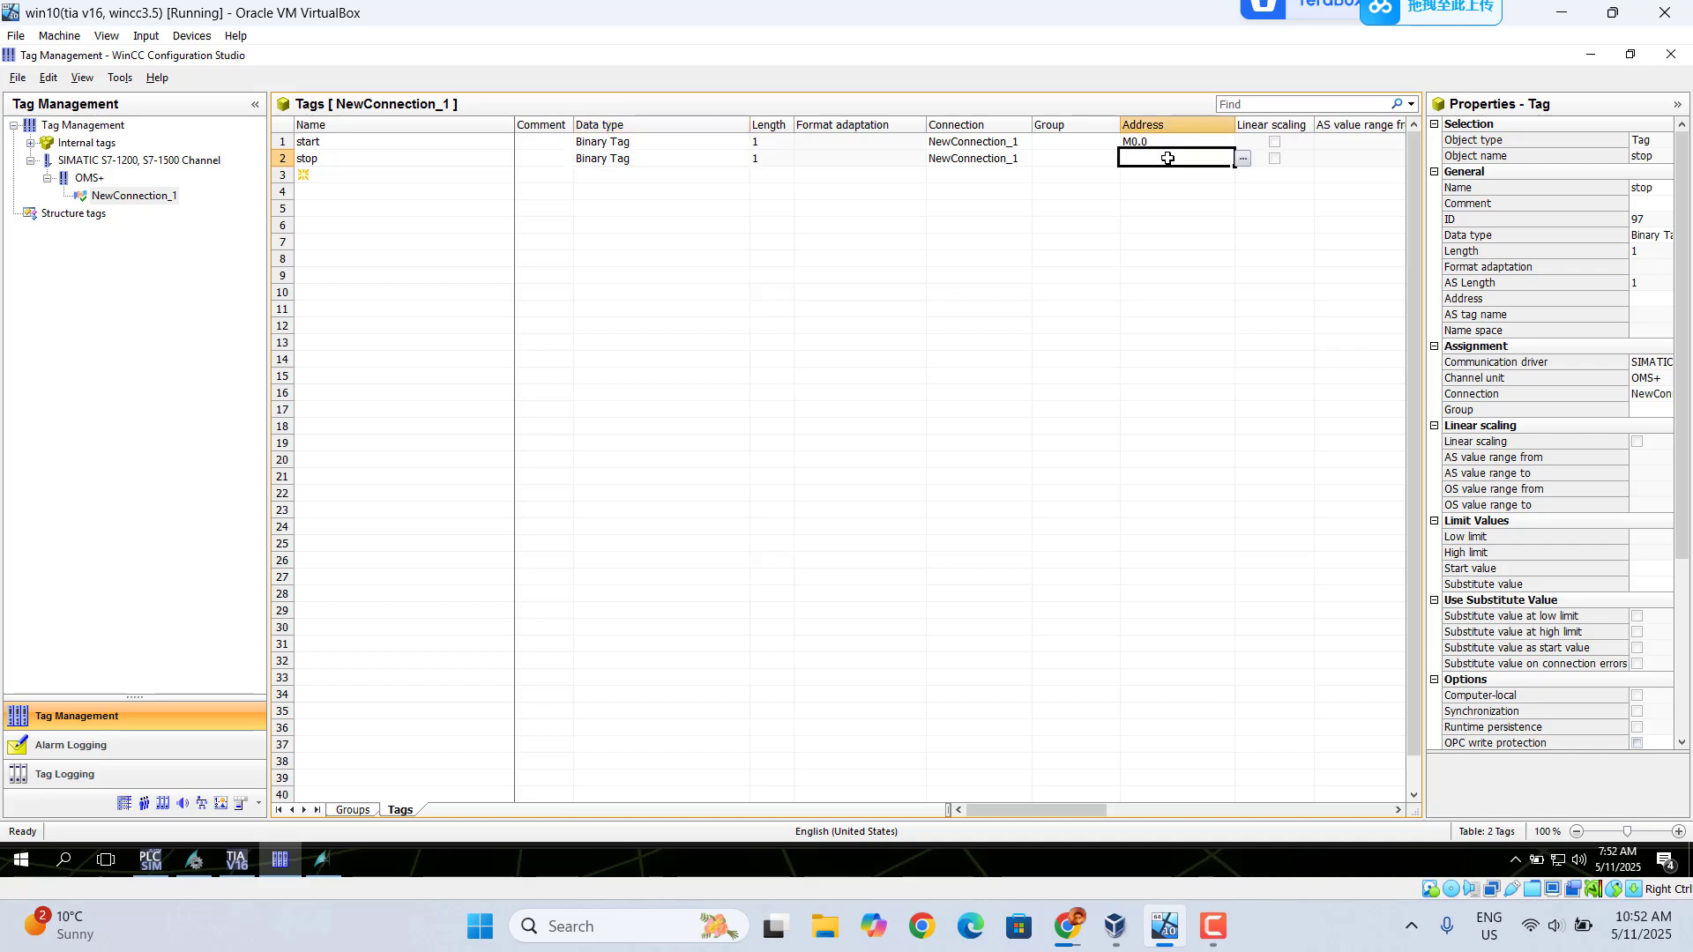
left_click(1244, 159)
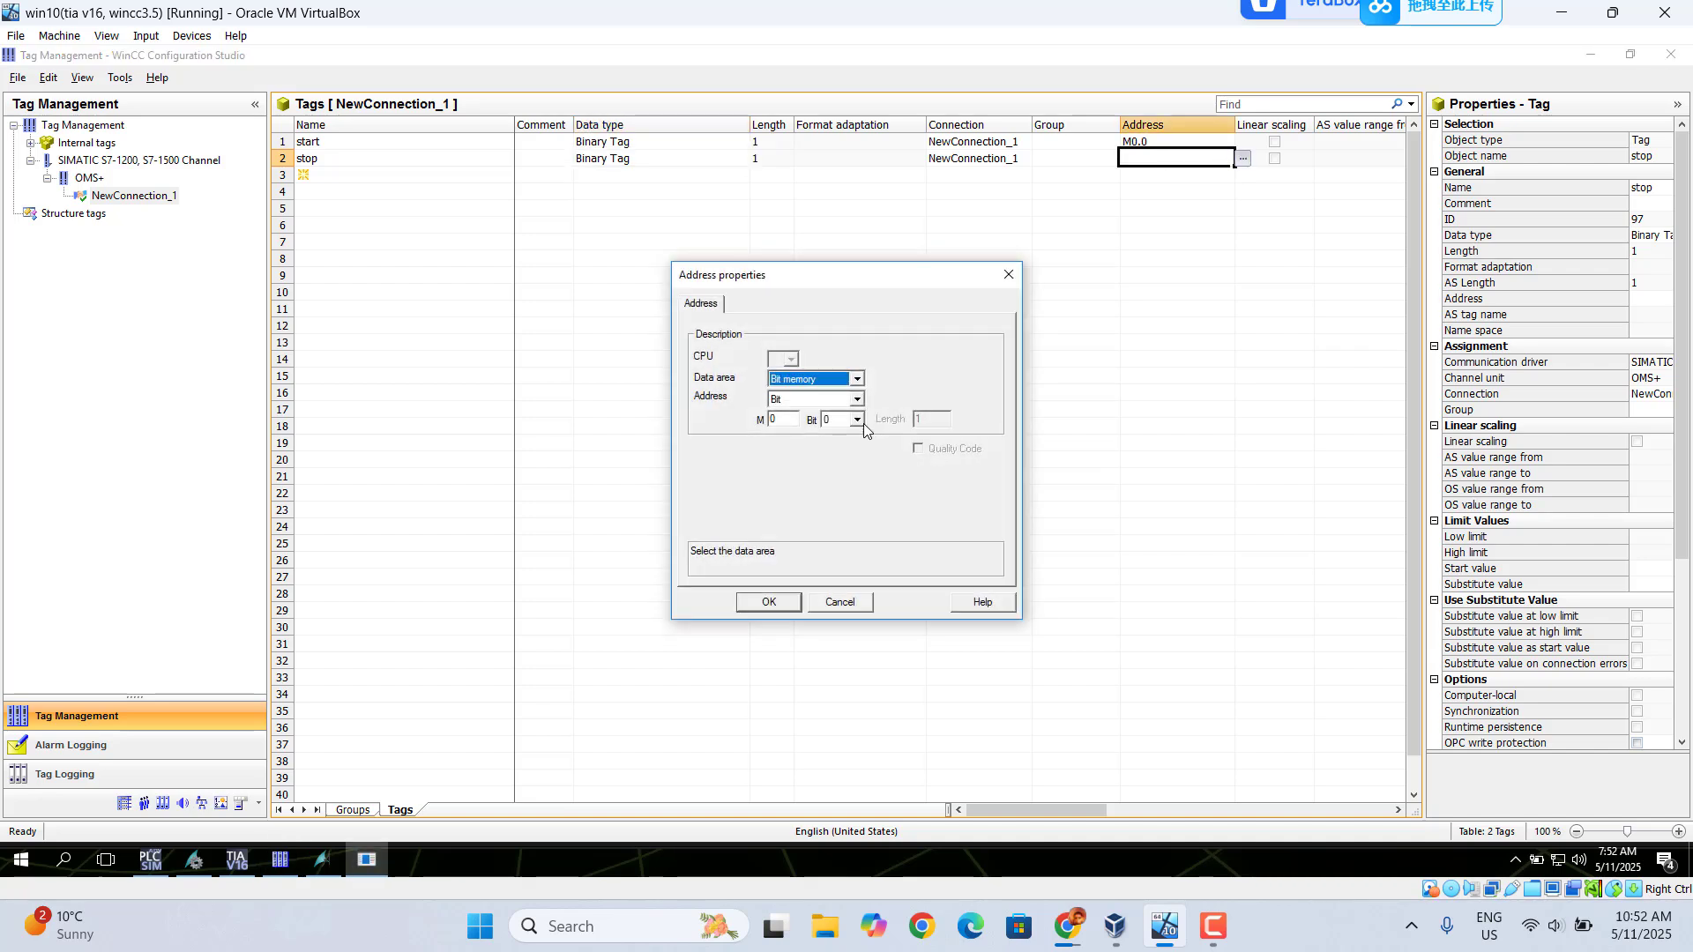
left_click(857, 421)
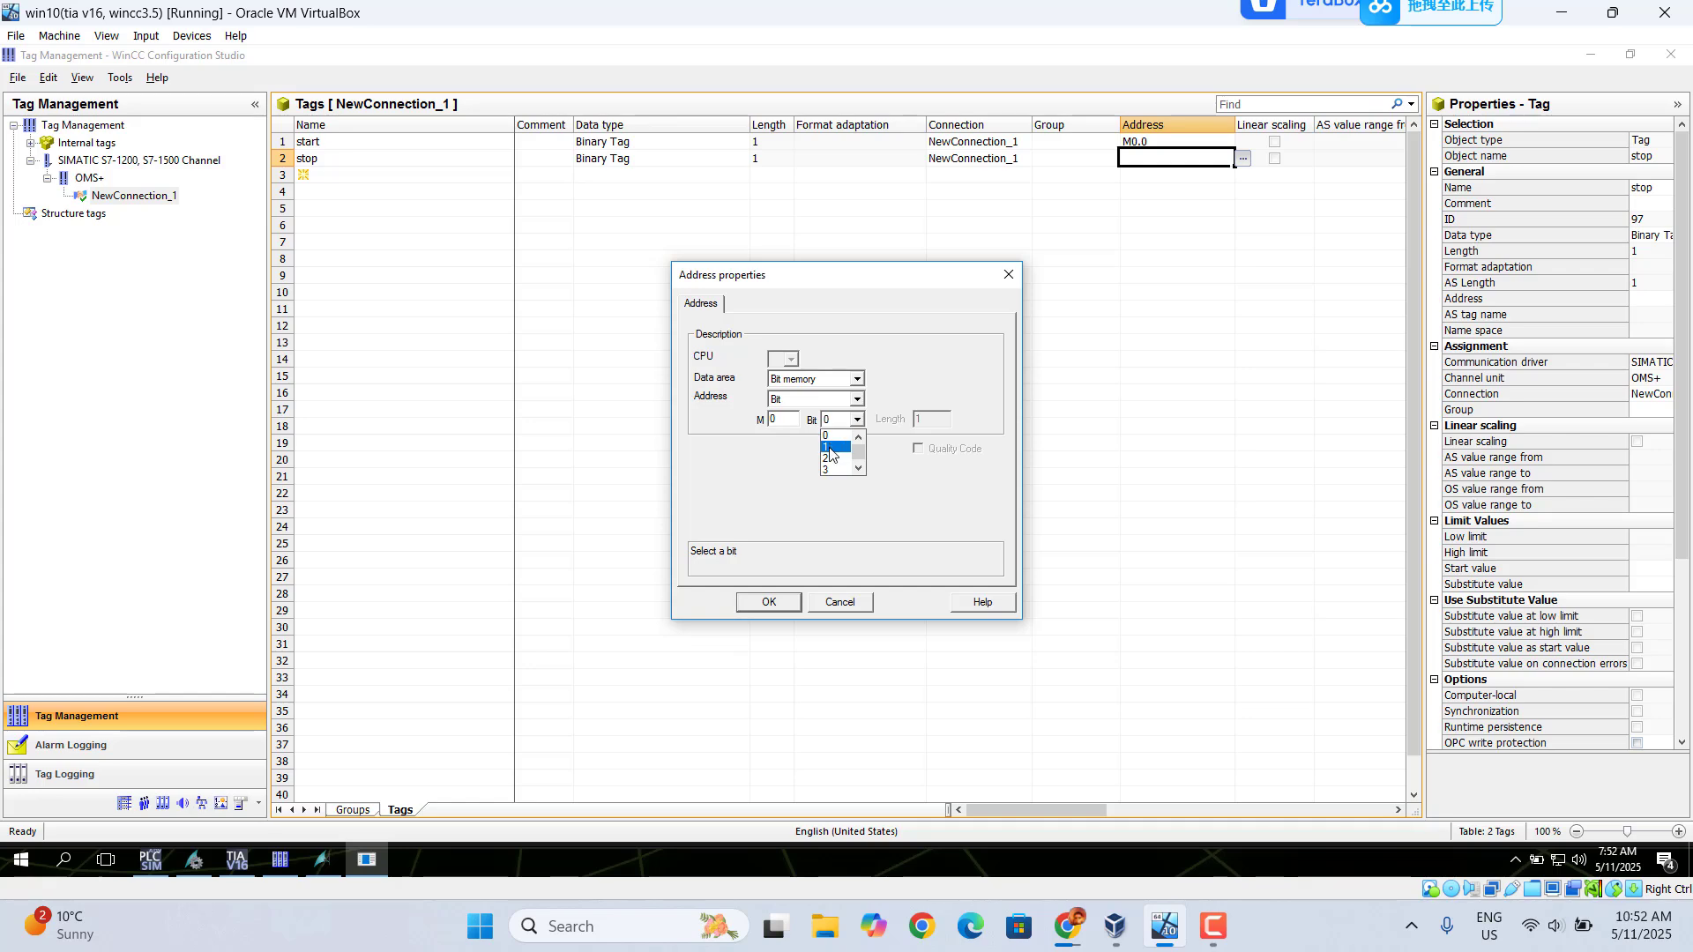
left_click(830, 447)
left_click(764, 603)
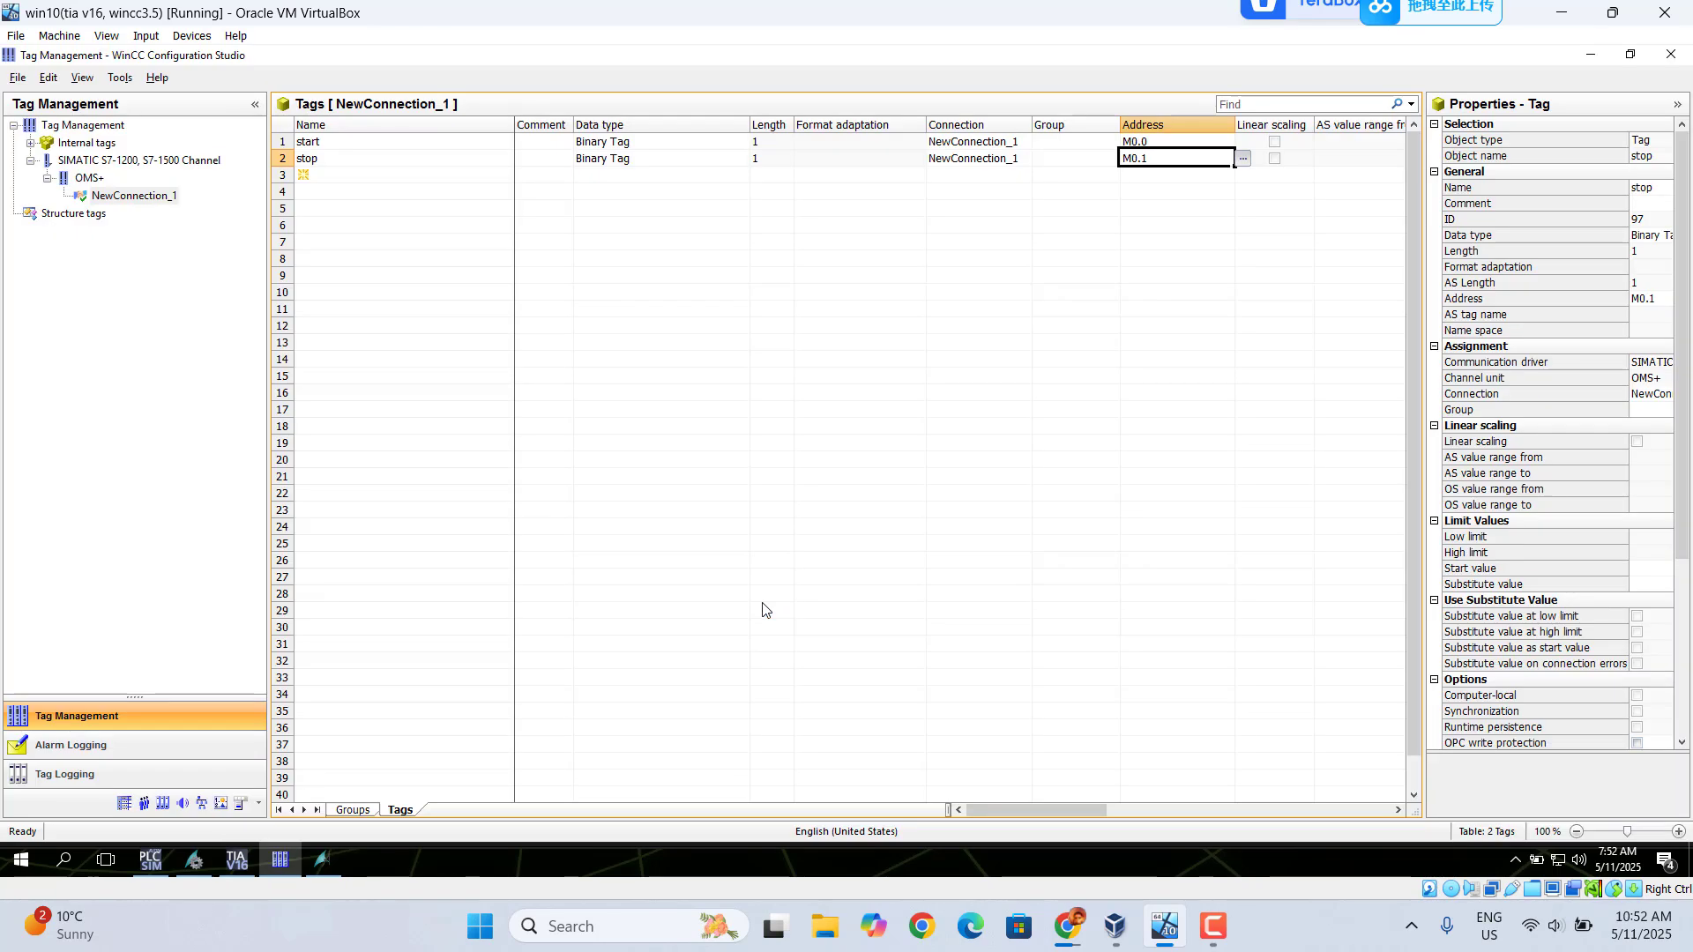
- Add a third tag named light and set its data type to Binary Tag
left_click(320, 175)
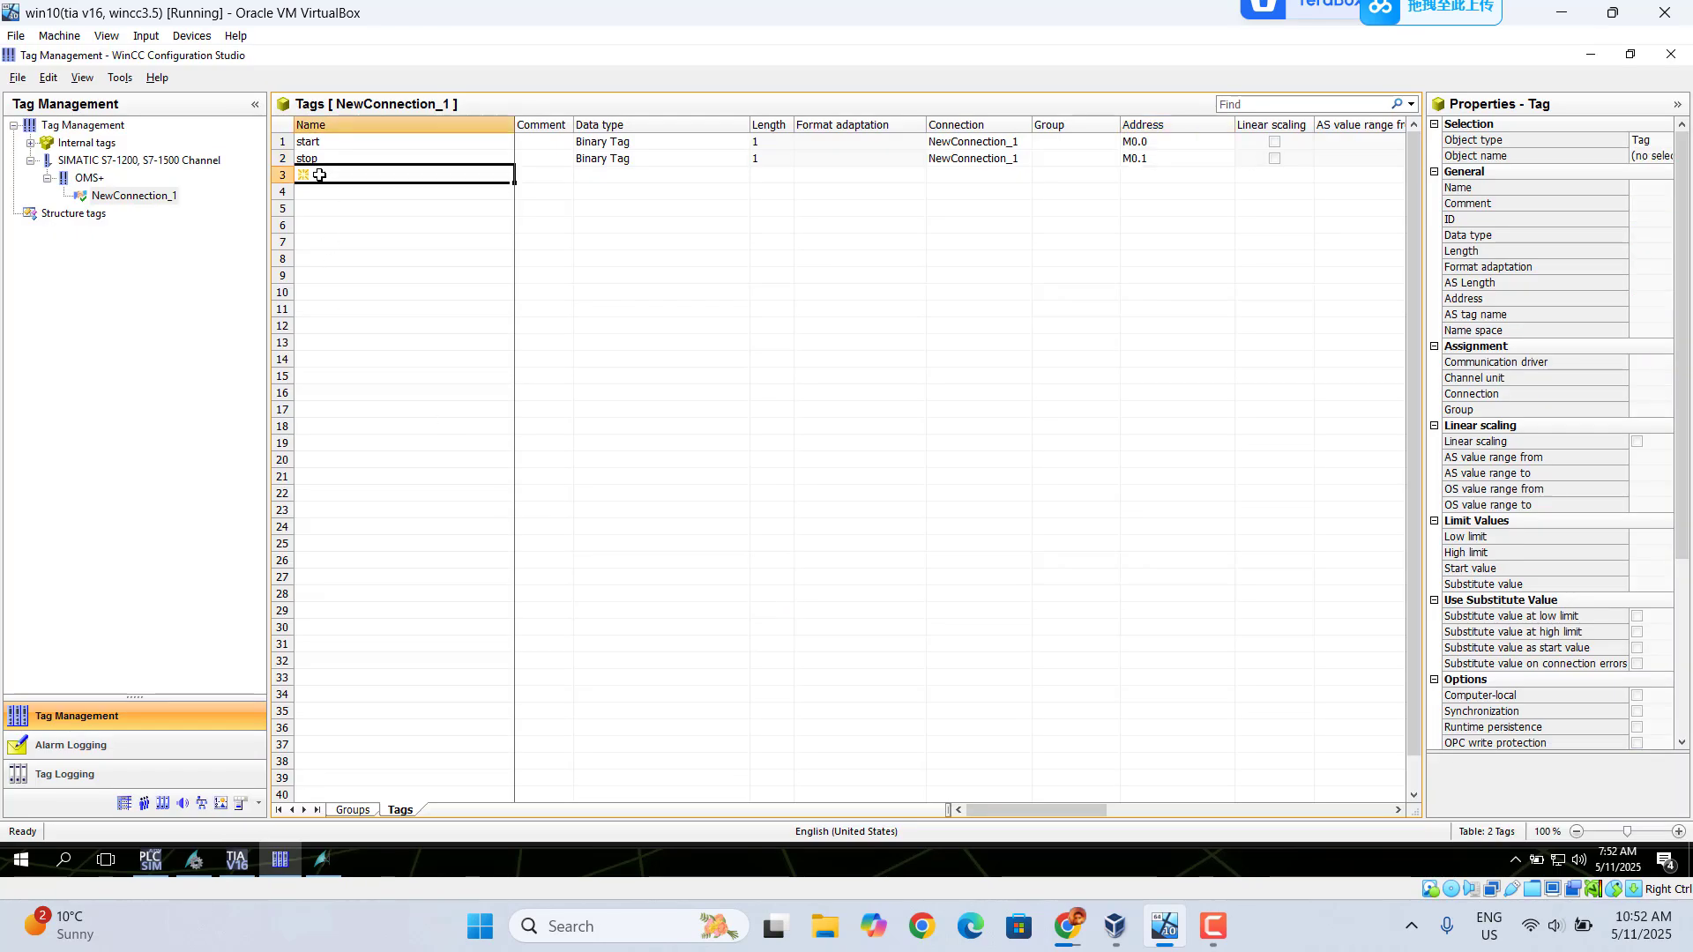
left_click(319, 176)
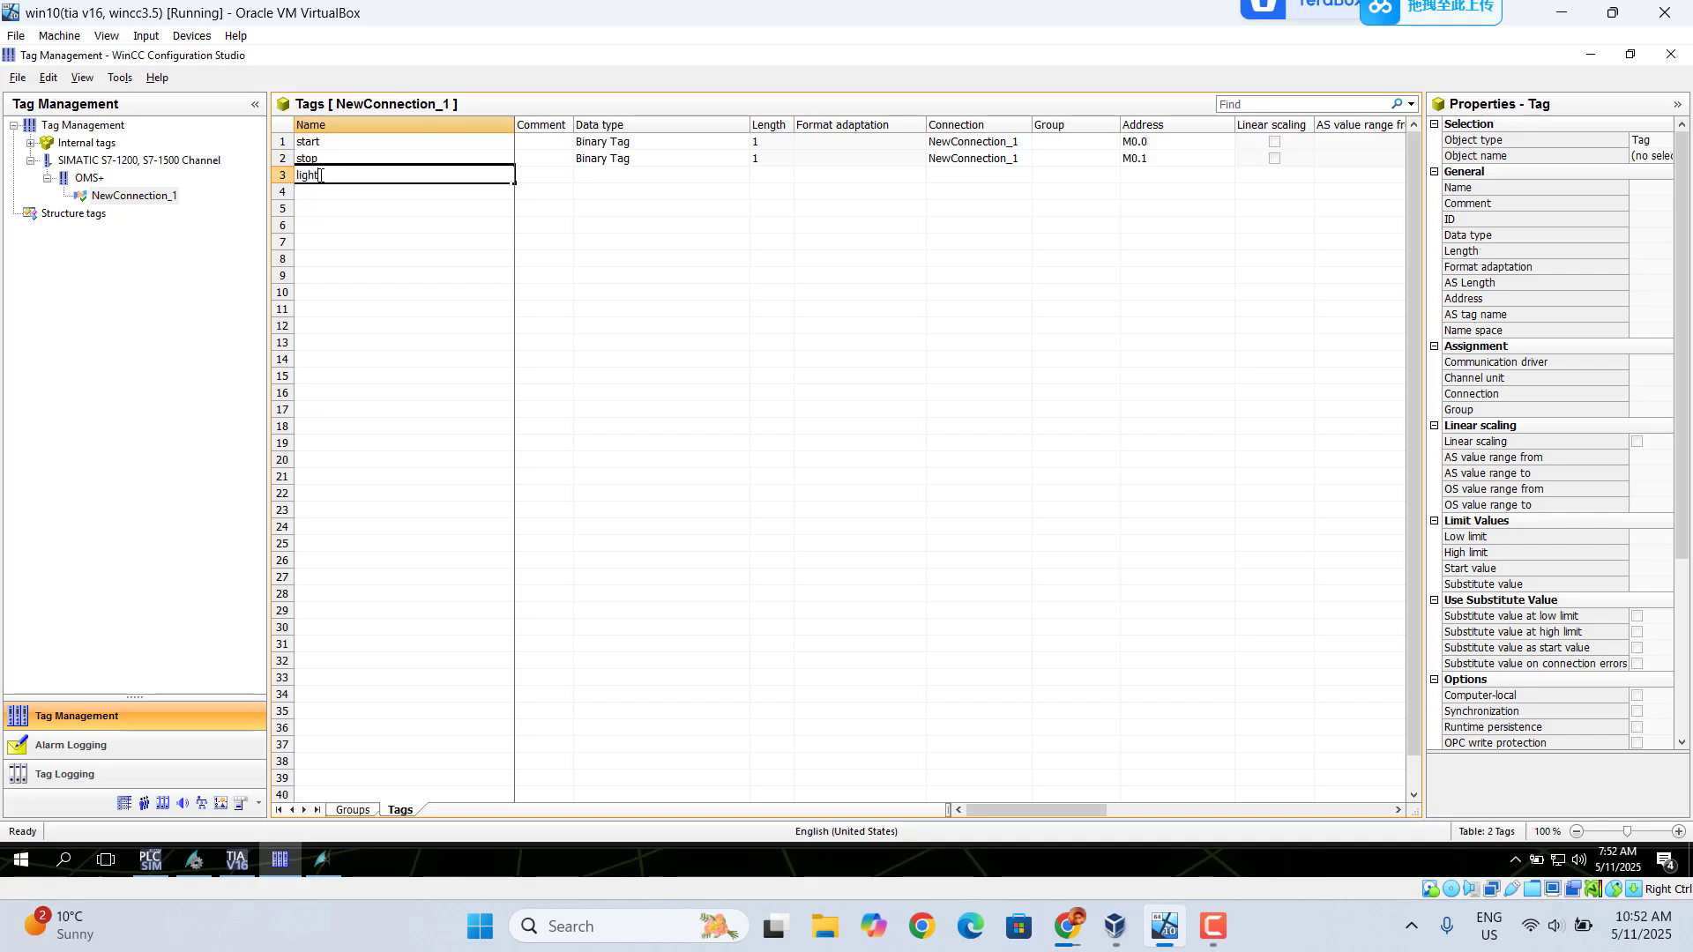
left_click(652, 174)
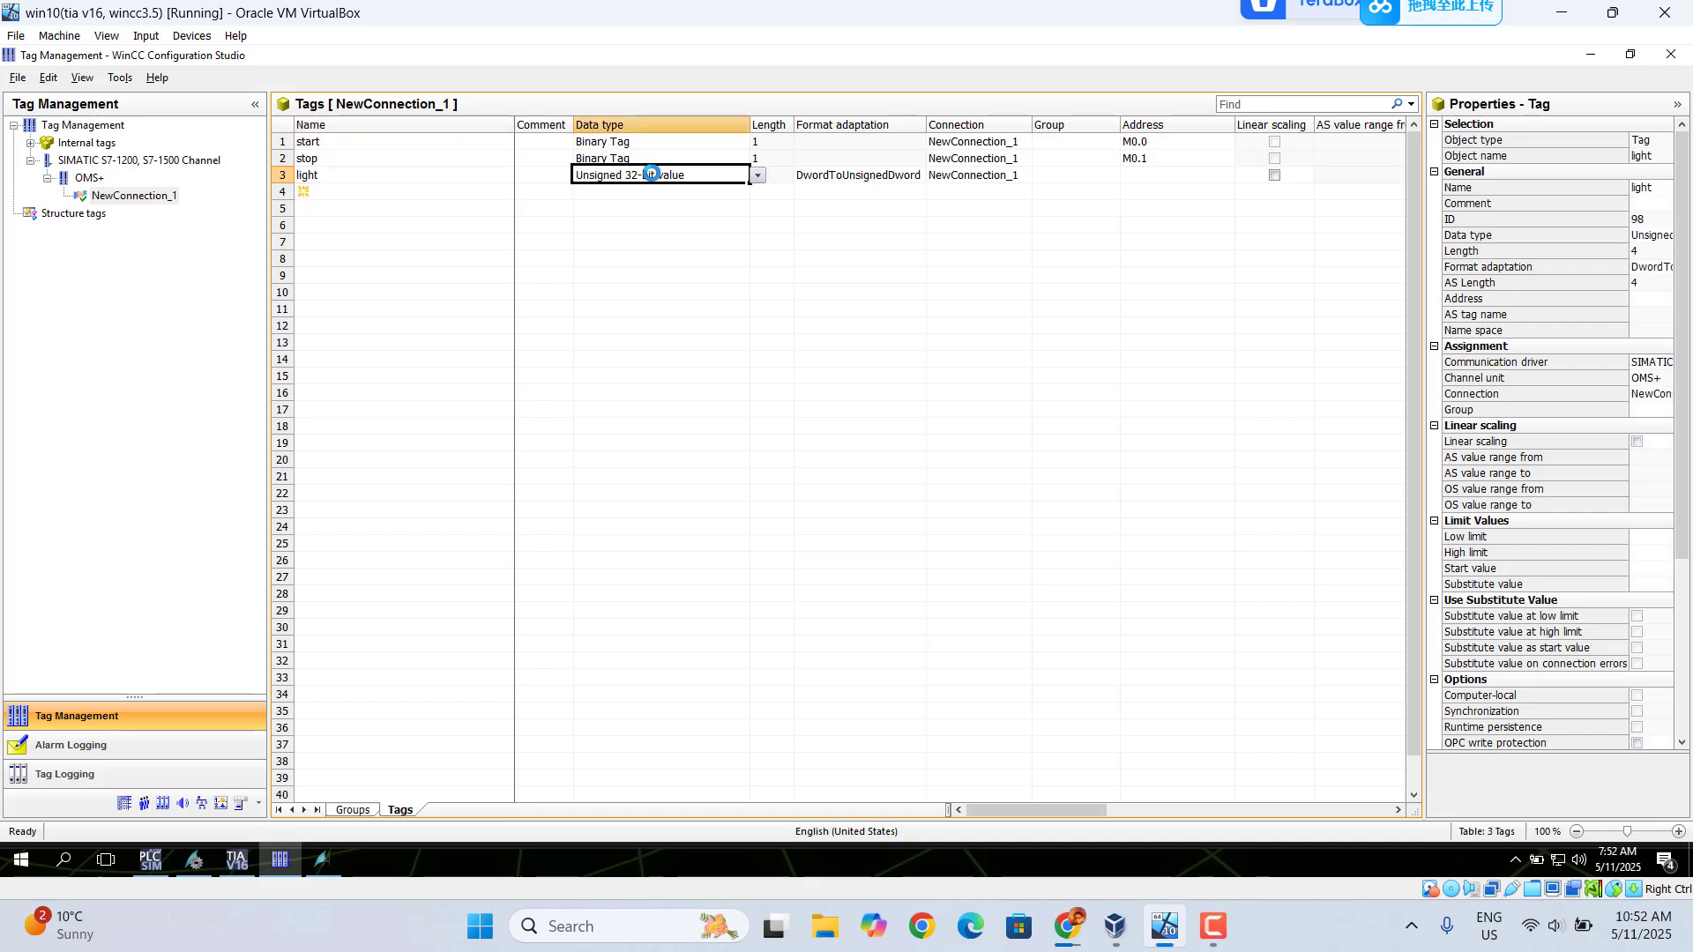
left_click(757, 178)
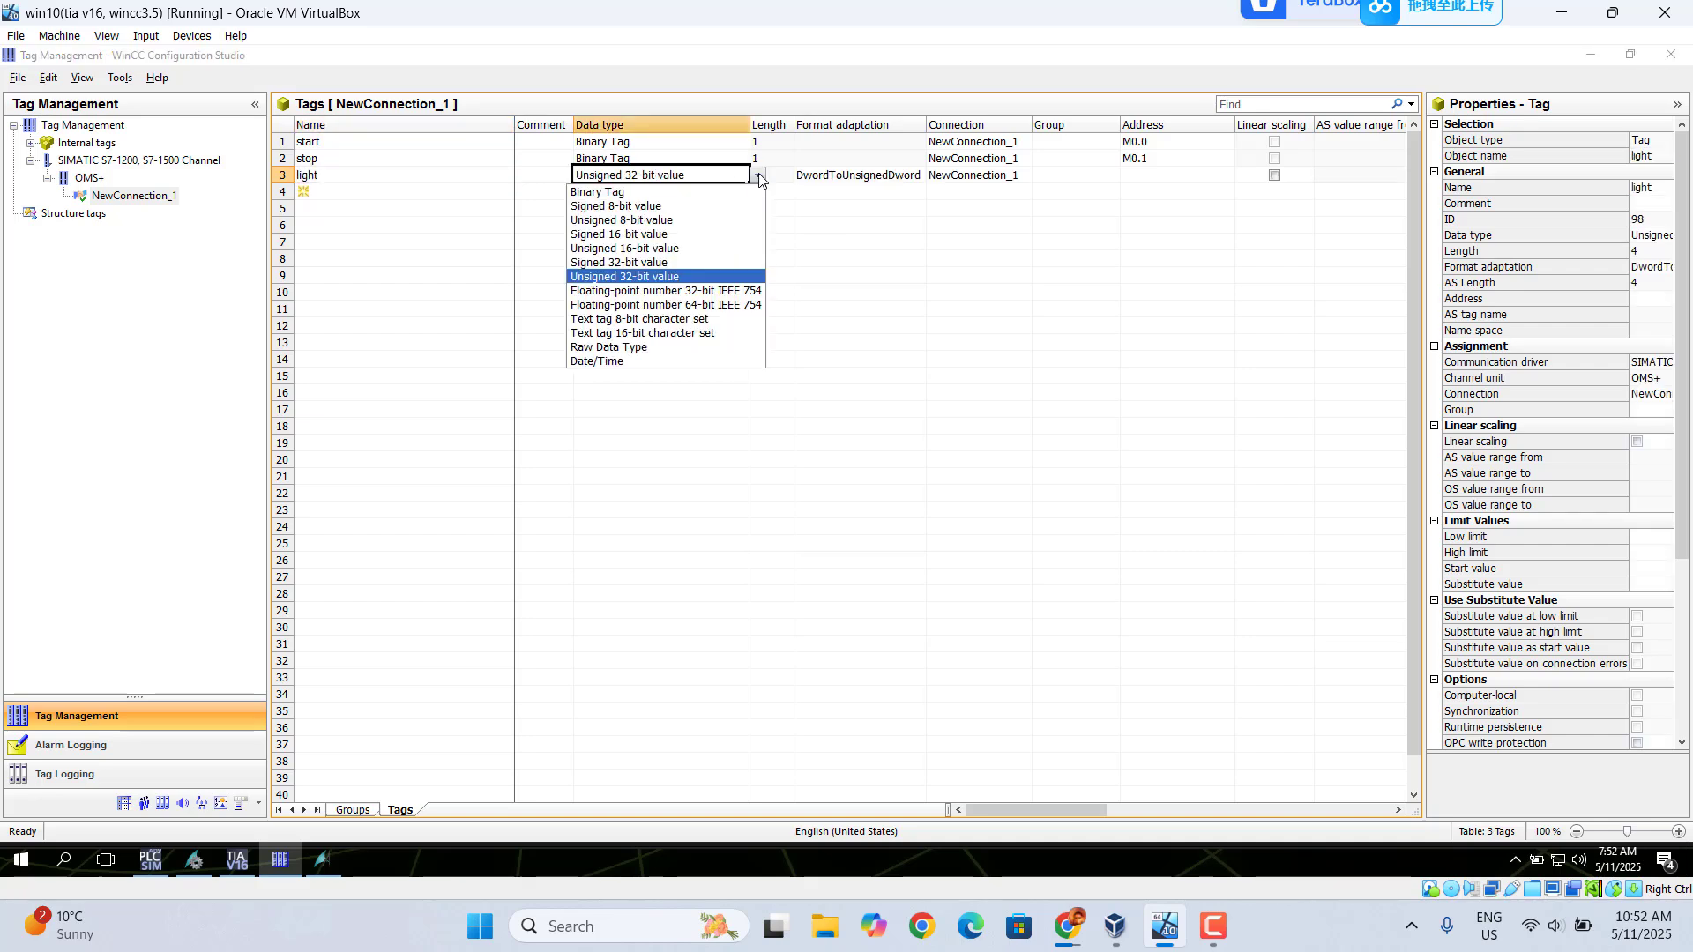
left_click(609, 192)
- Set the light tag's address to bit memory M1.0
left_click(1159, 175)
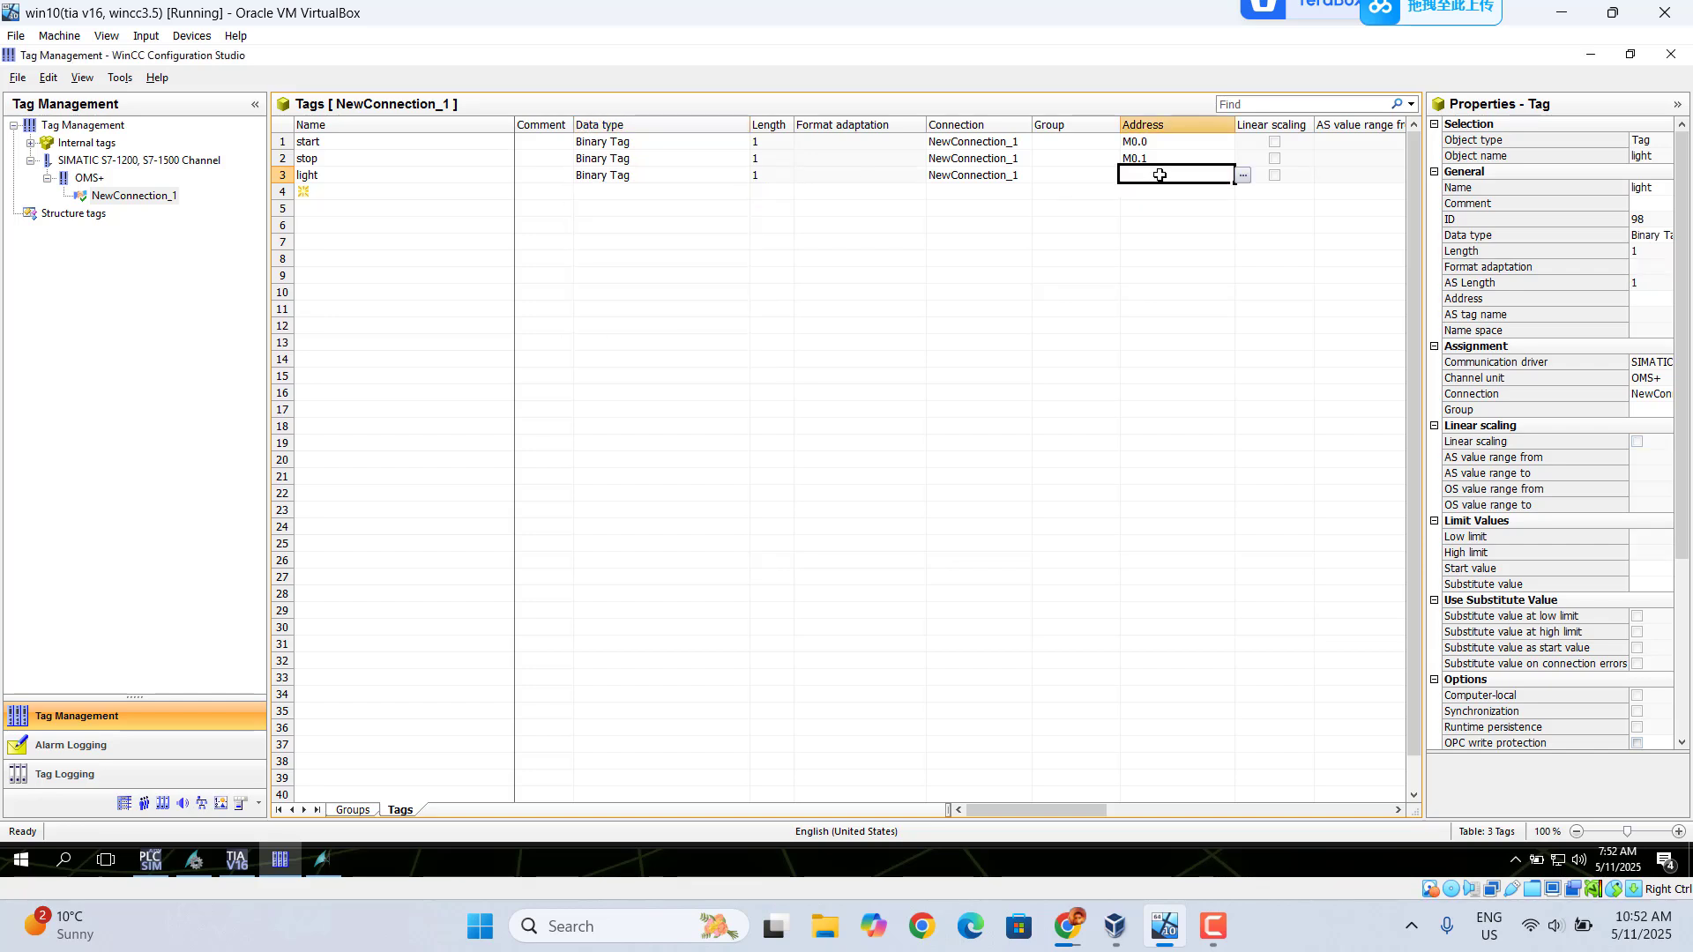
left_click(1243, 175)
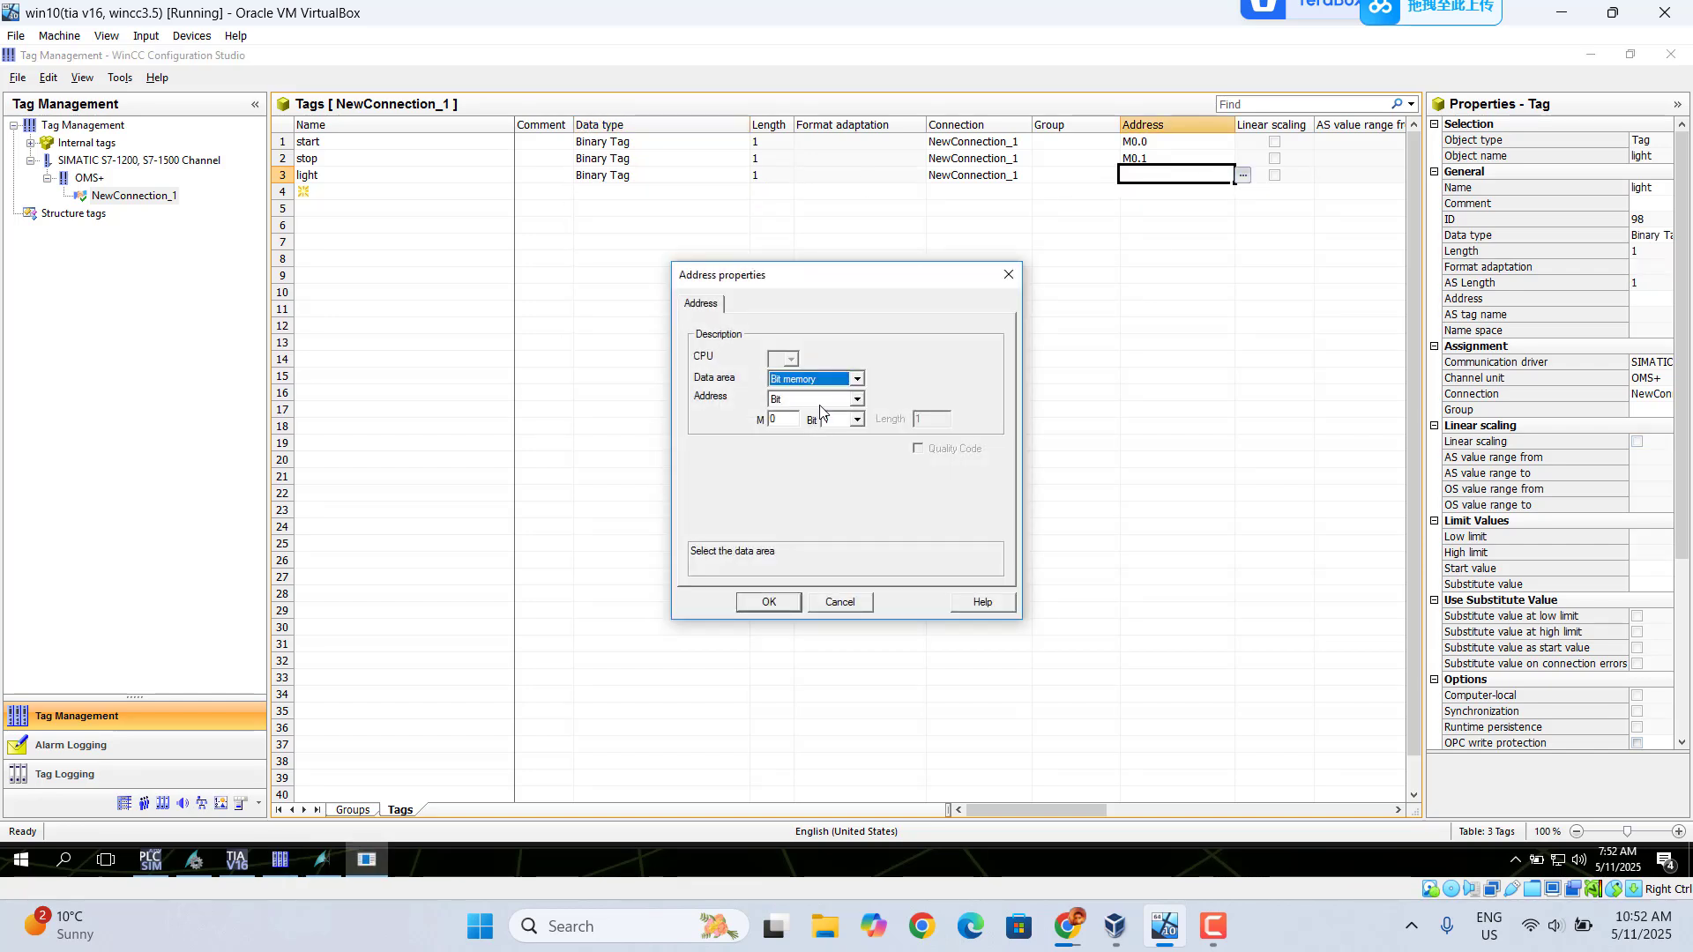
left_click(790, 417)
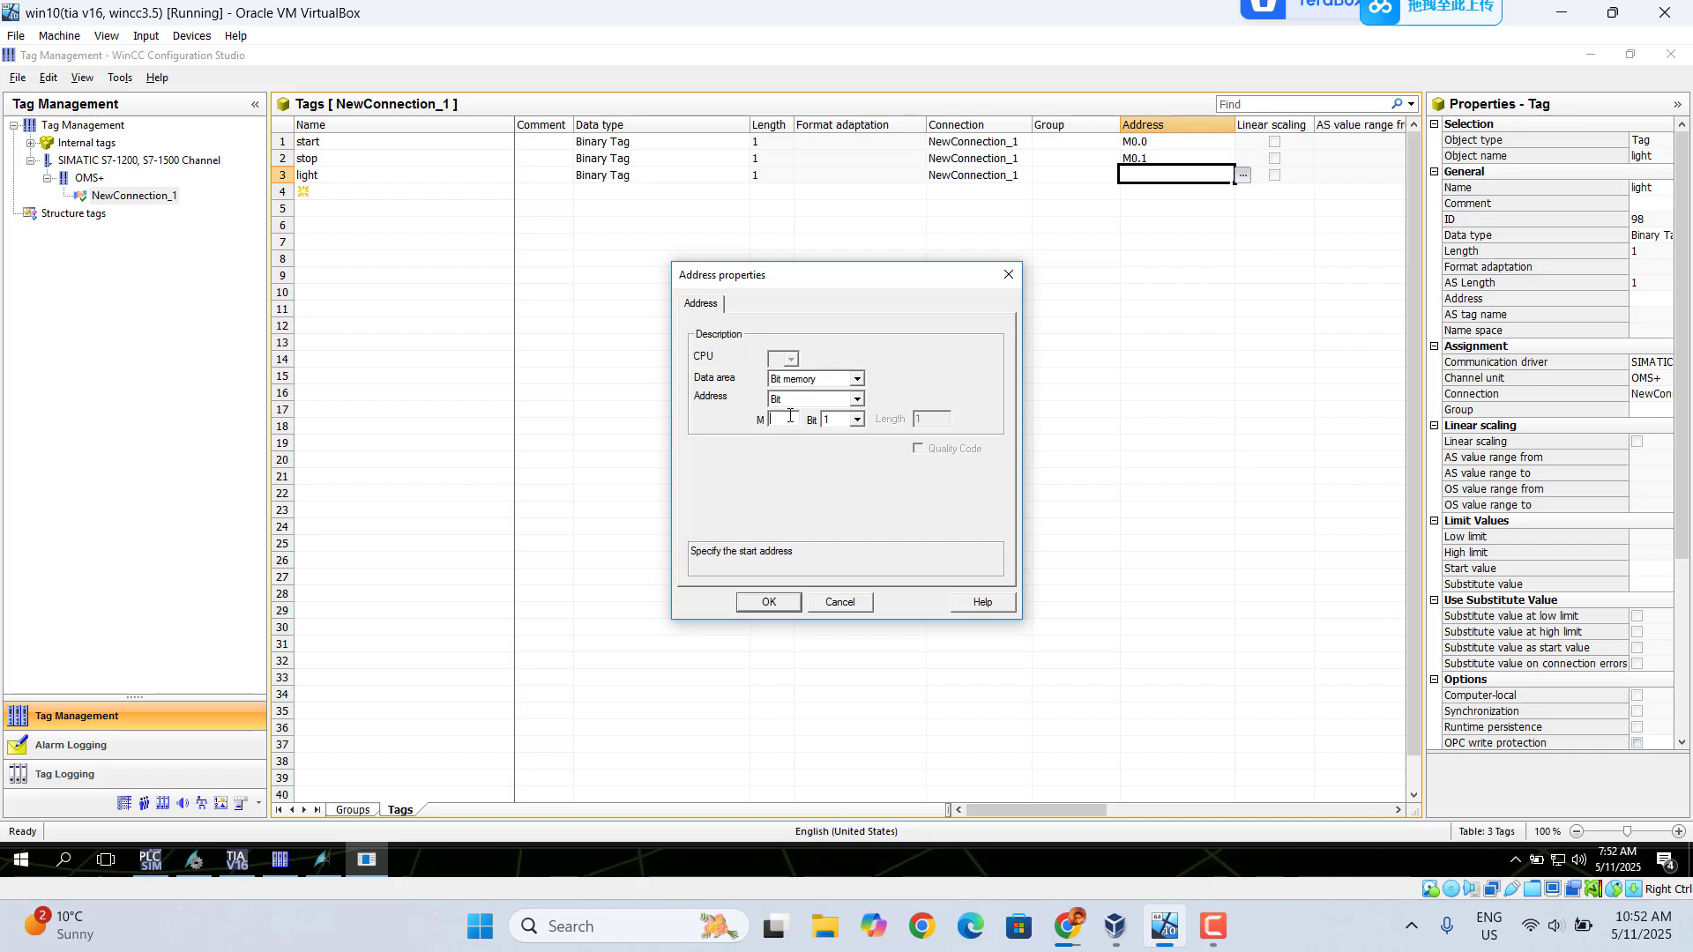
type("1")
left_click(857, 419)
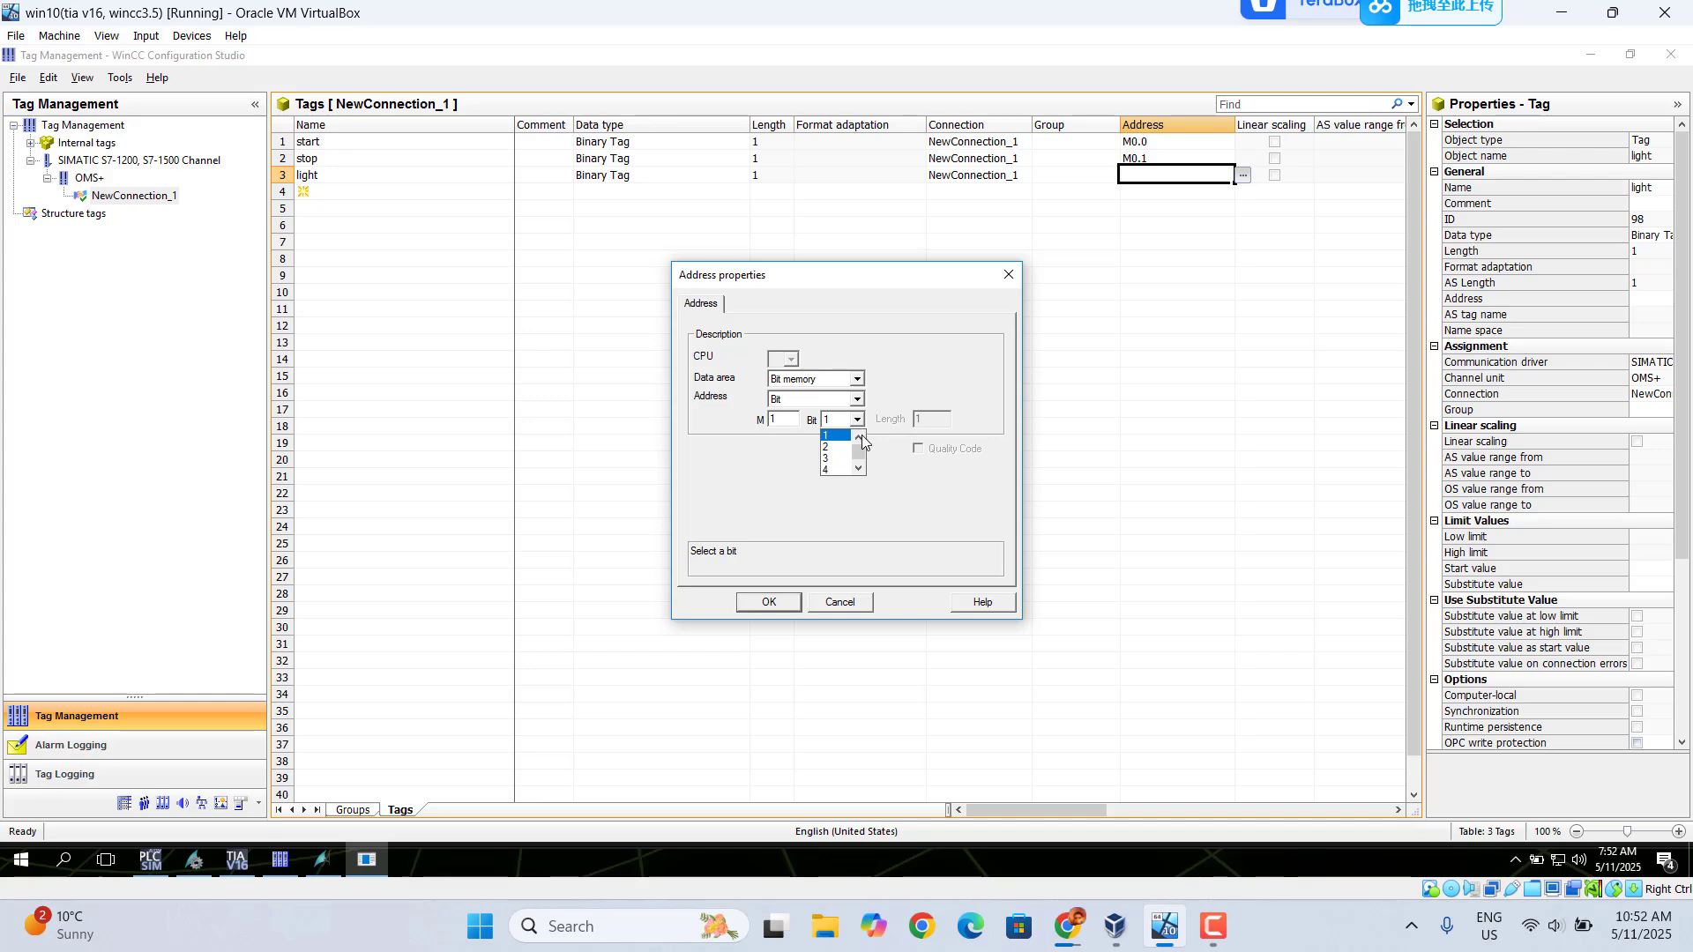
left_click(838, 436)
left_click(769, 604)
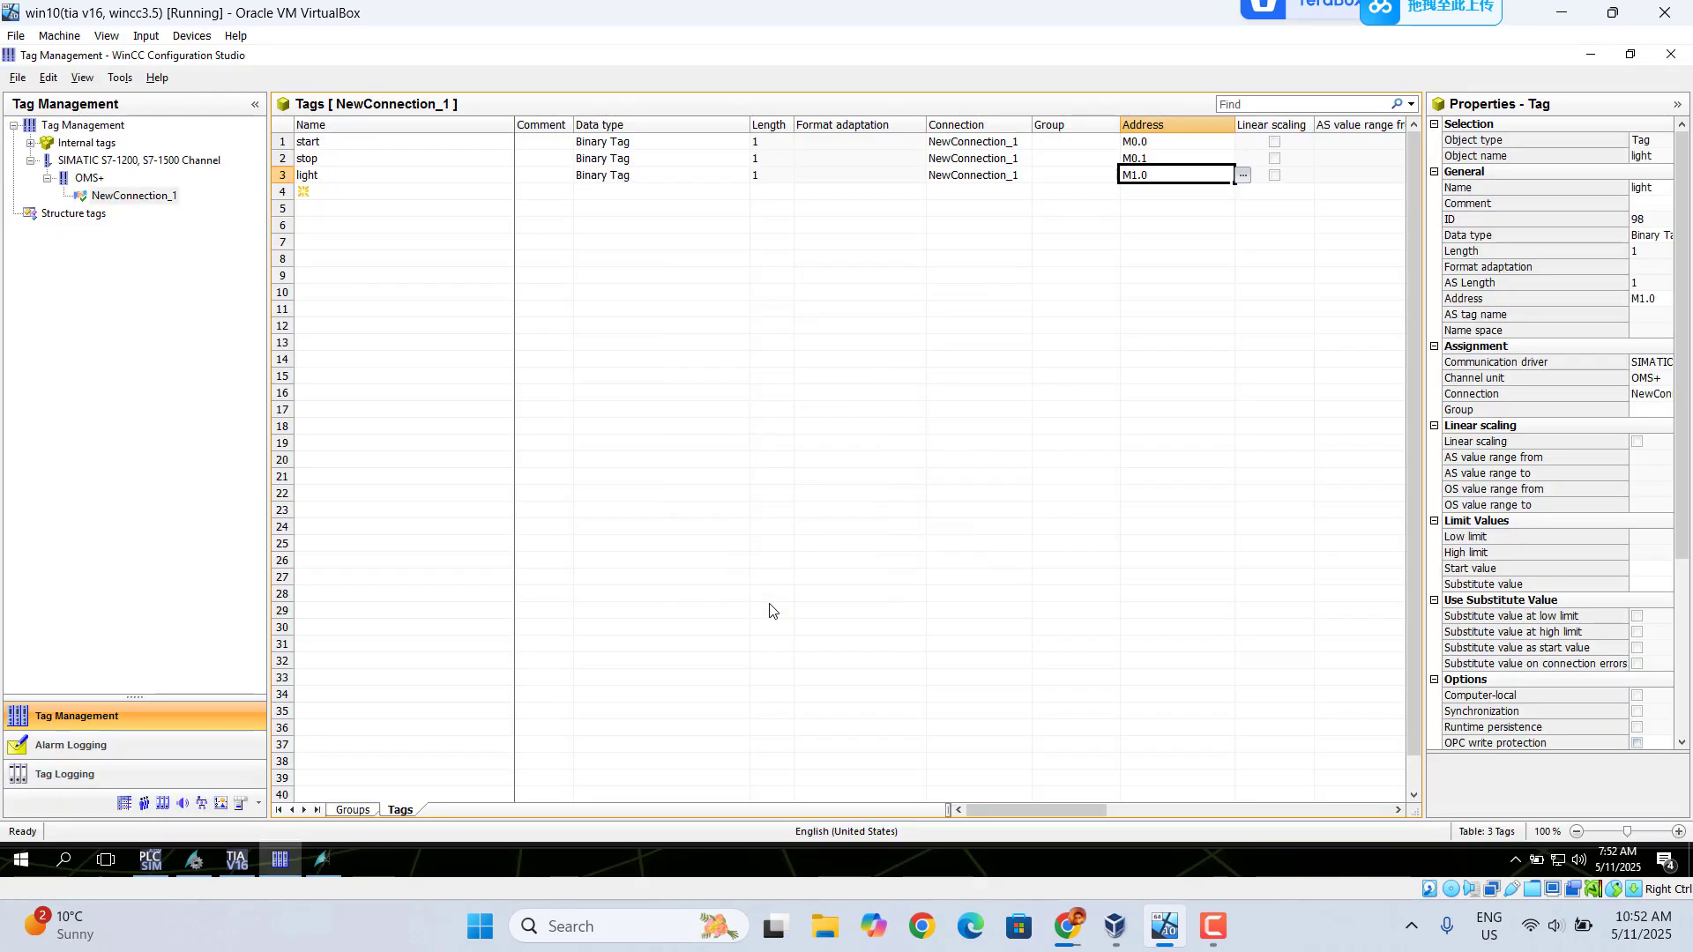
left_click(769, 608)
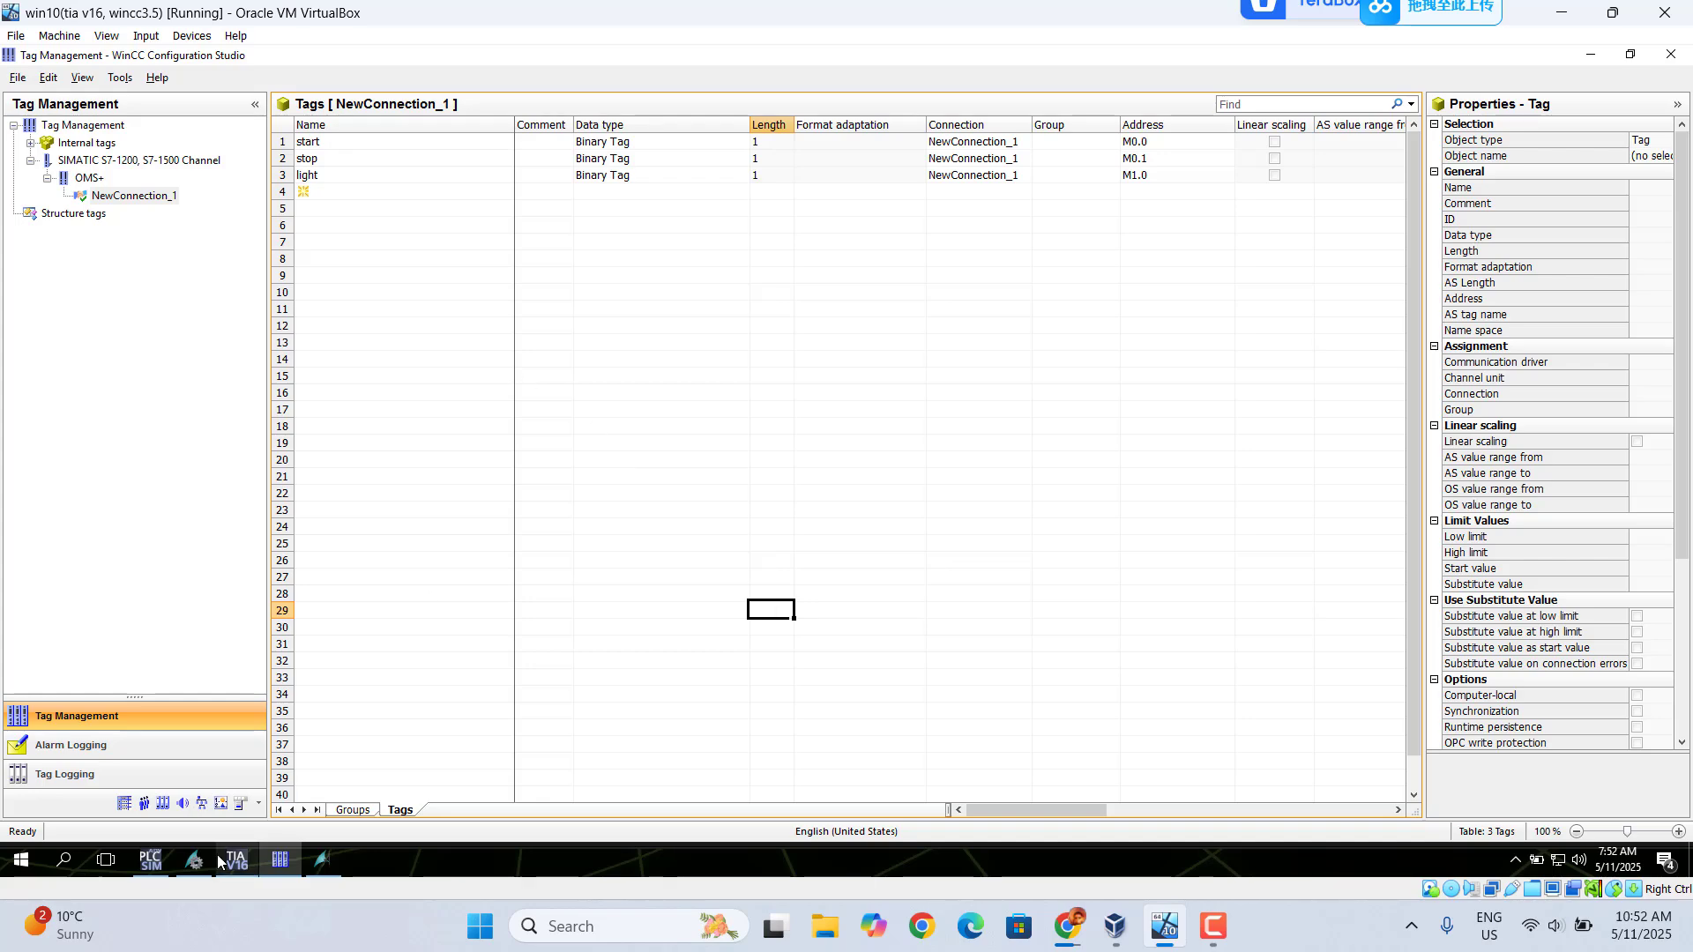
- In Graphics Designer, add a direct connection to the start button's Press Left event that writes constant 1 to the start tag
left_click(318, 863)
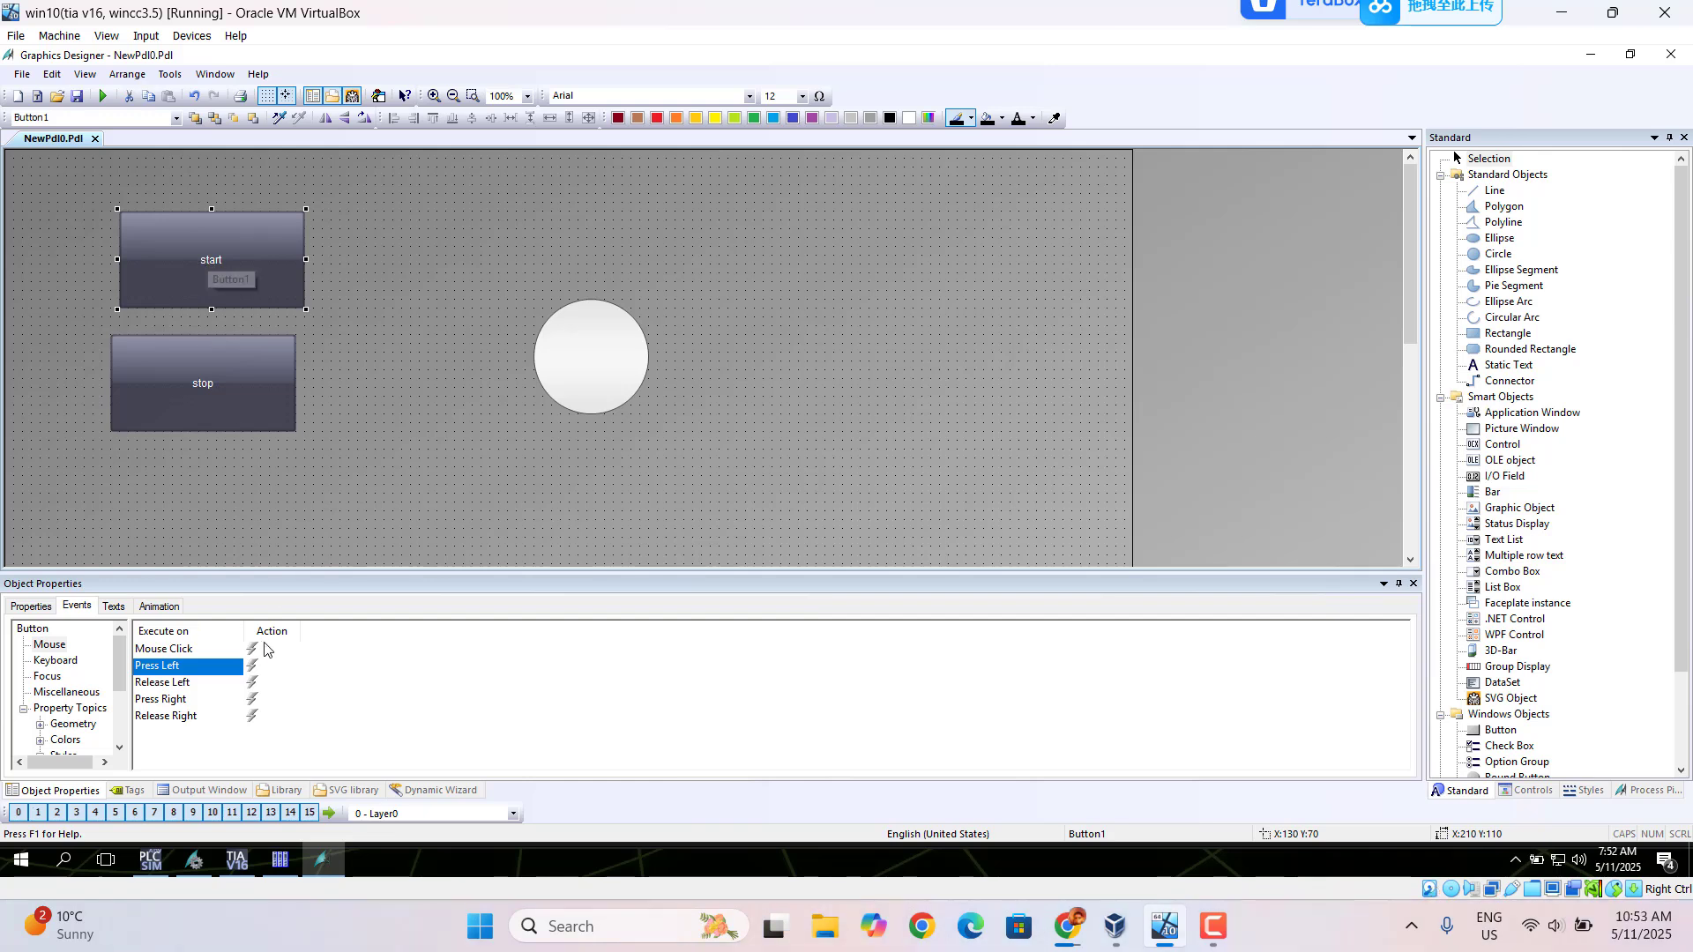
double_click(253, 667)
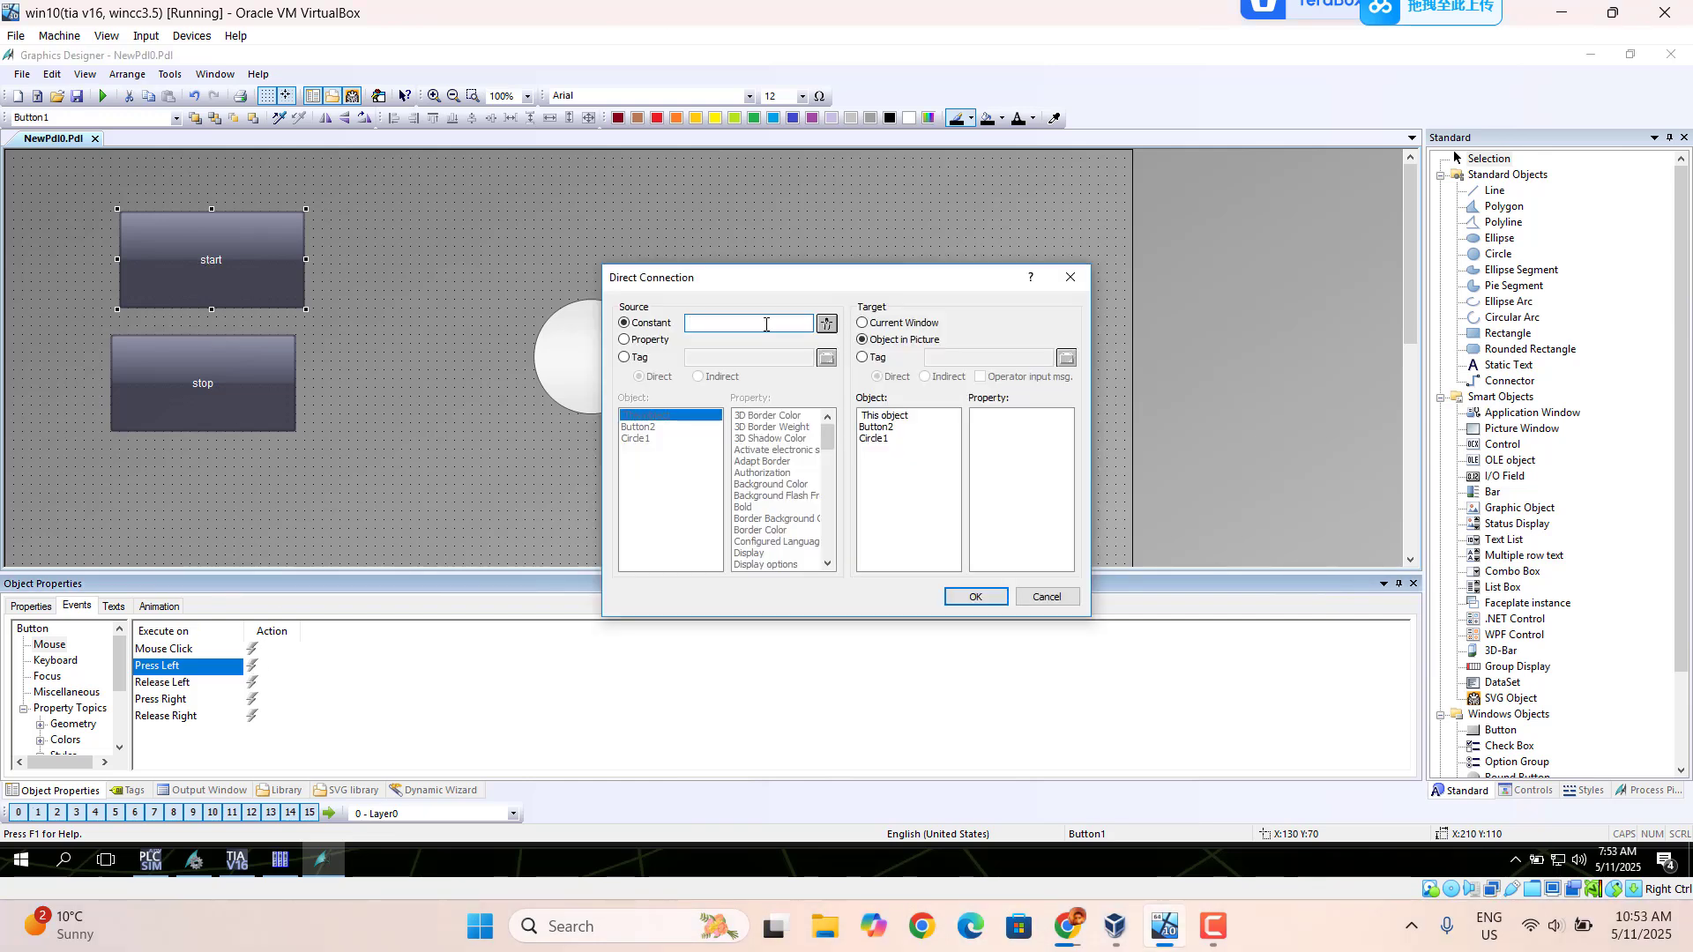
type("1")
left_click(862, 358)
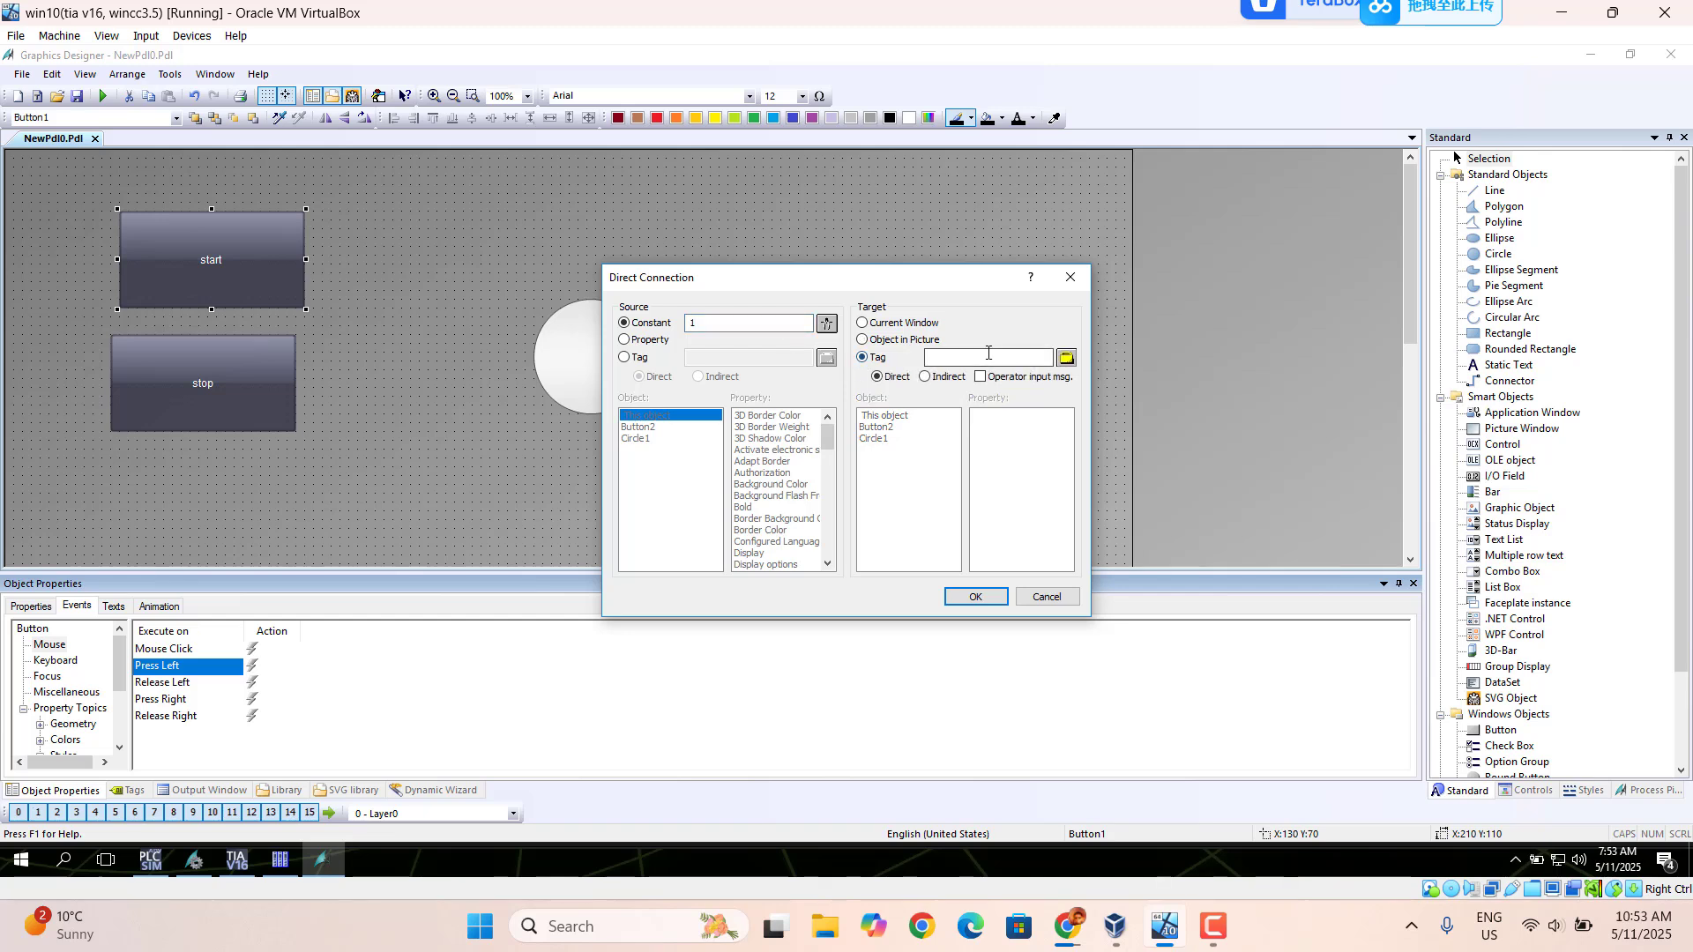
left_click(1067, 357)
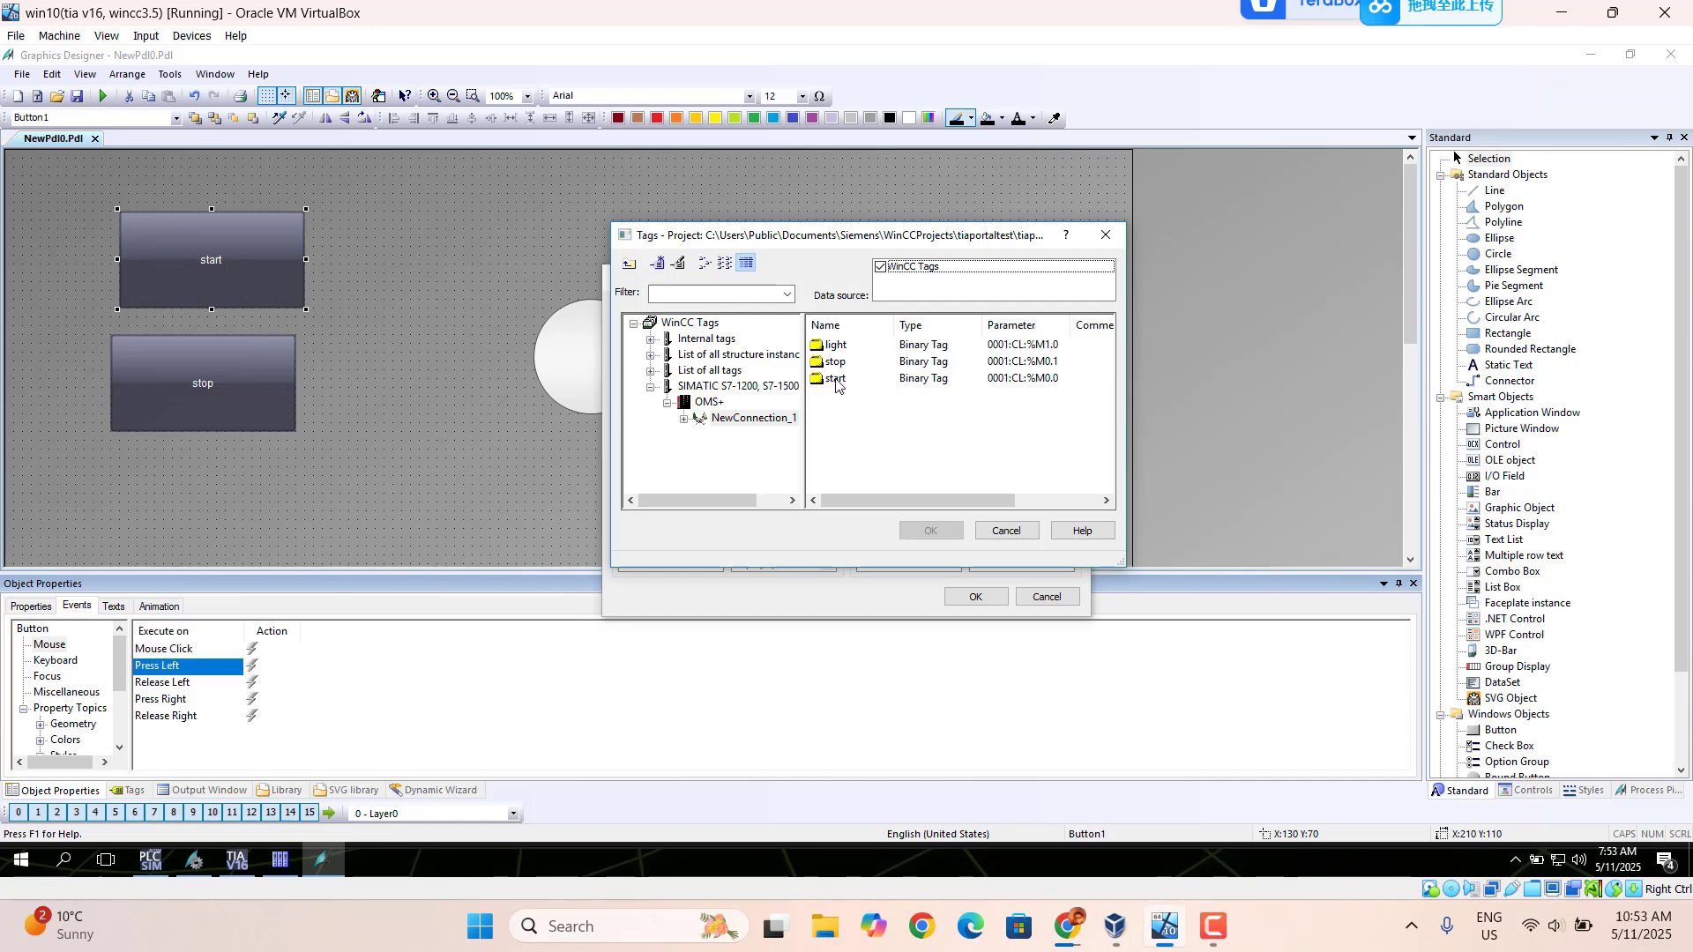
left_click(835, 381)
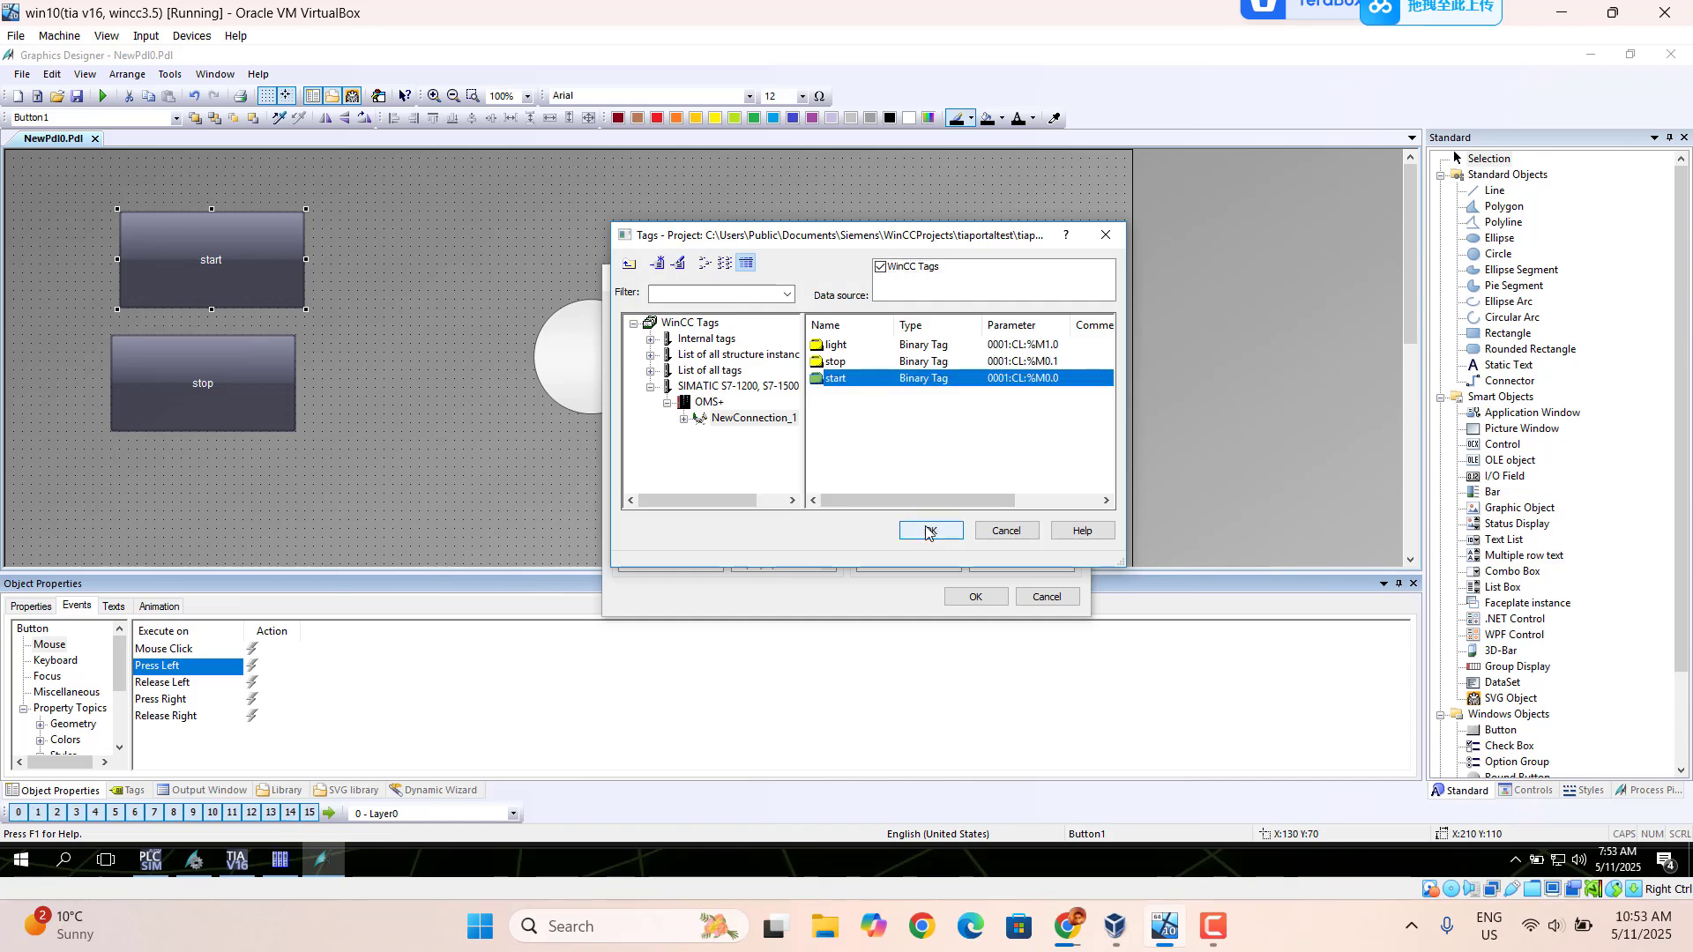
left_click(929, 530)
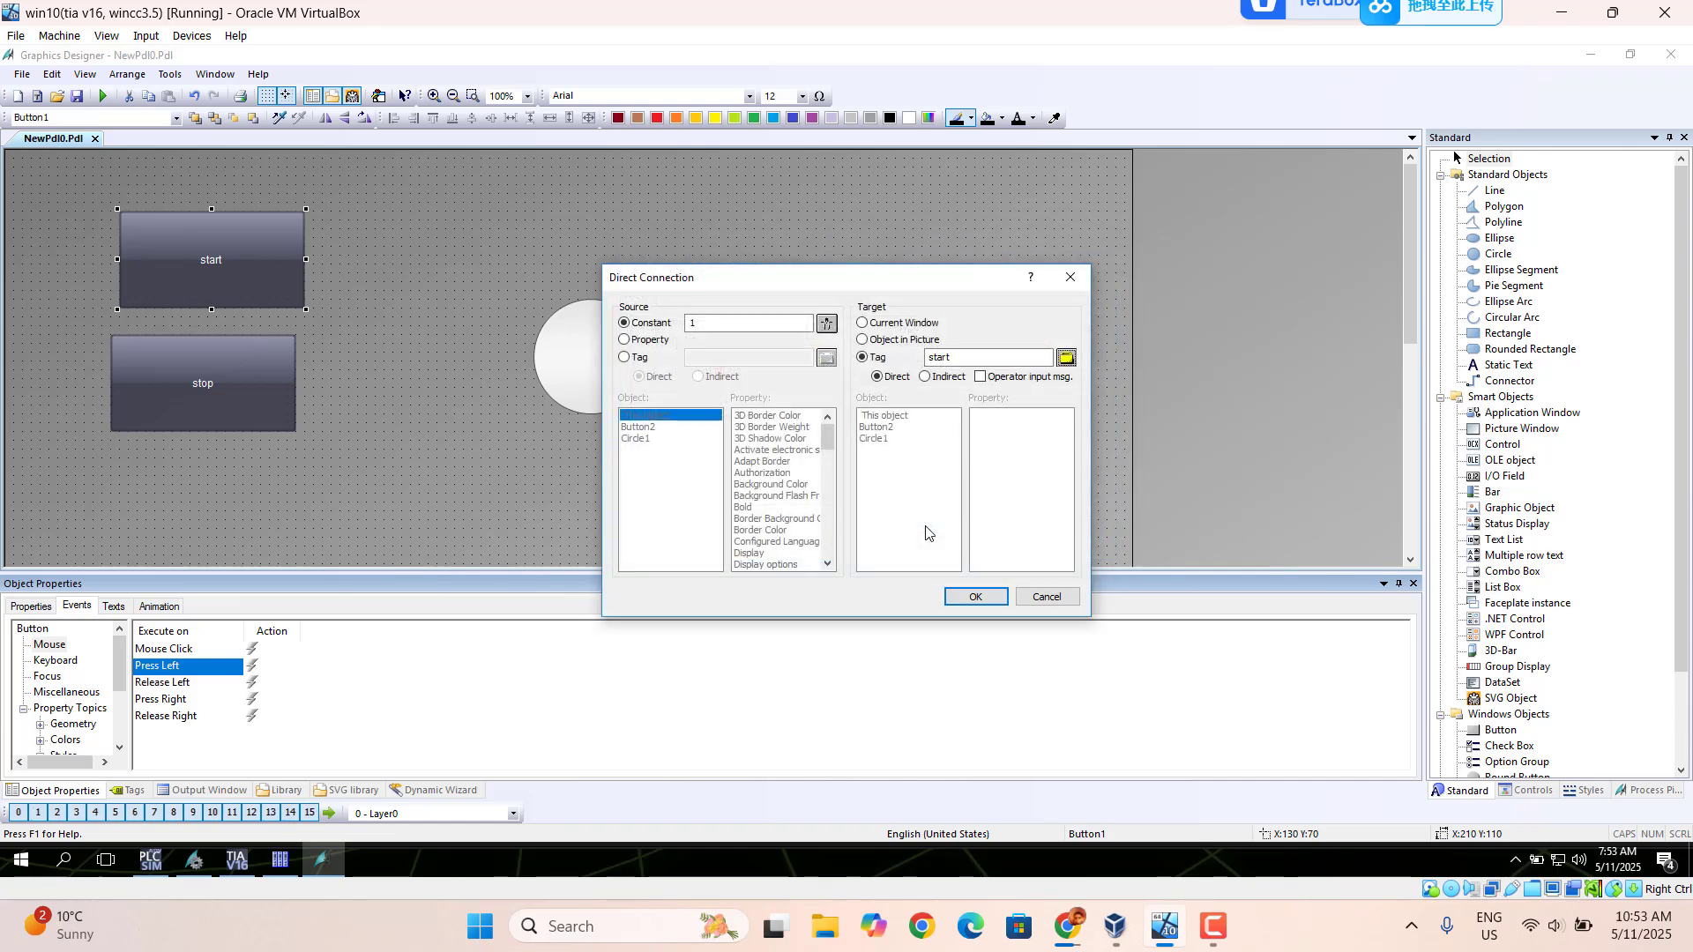
left_click(976, 595)
- Add a direct connection to the start button's Release Left event that writes constant 0 to the start tag
right_click(252, 683)
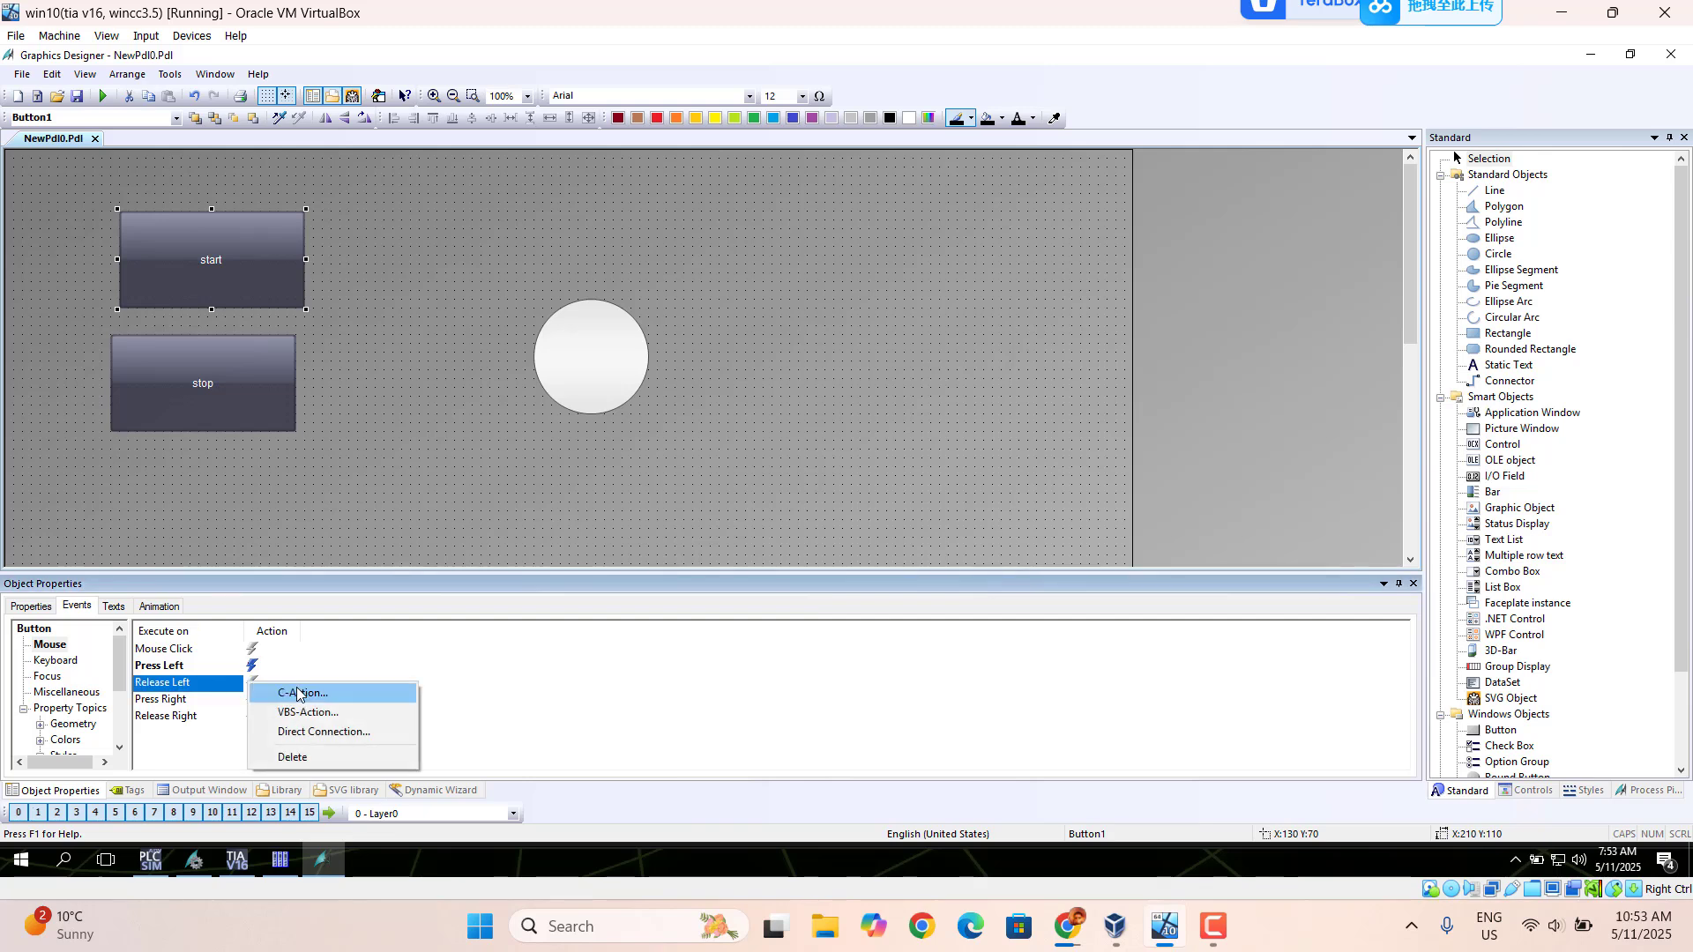
left_click(238, 682)
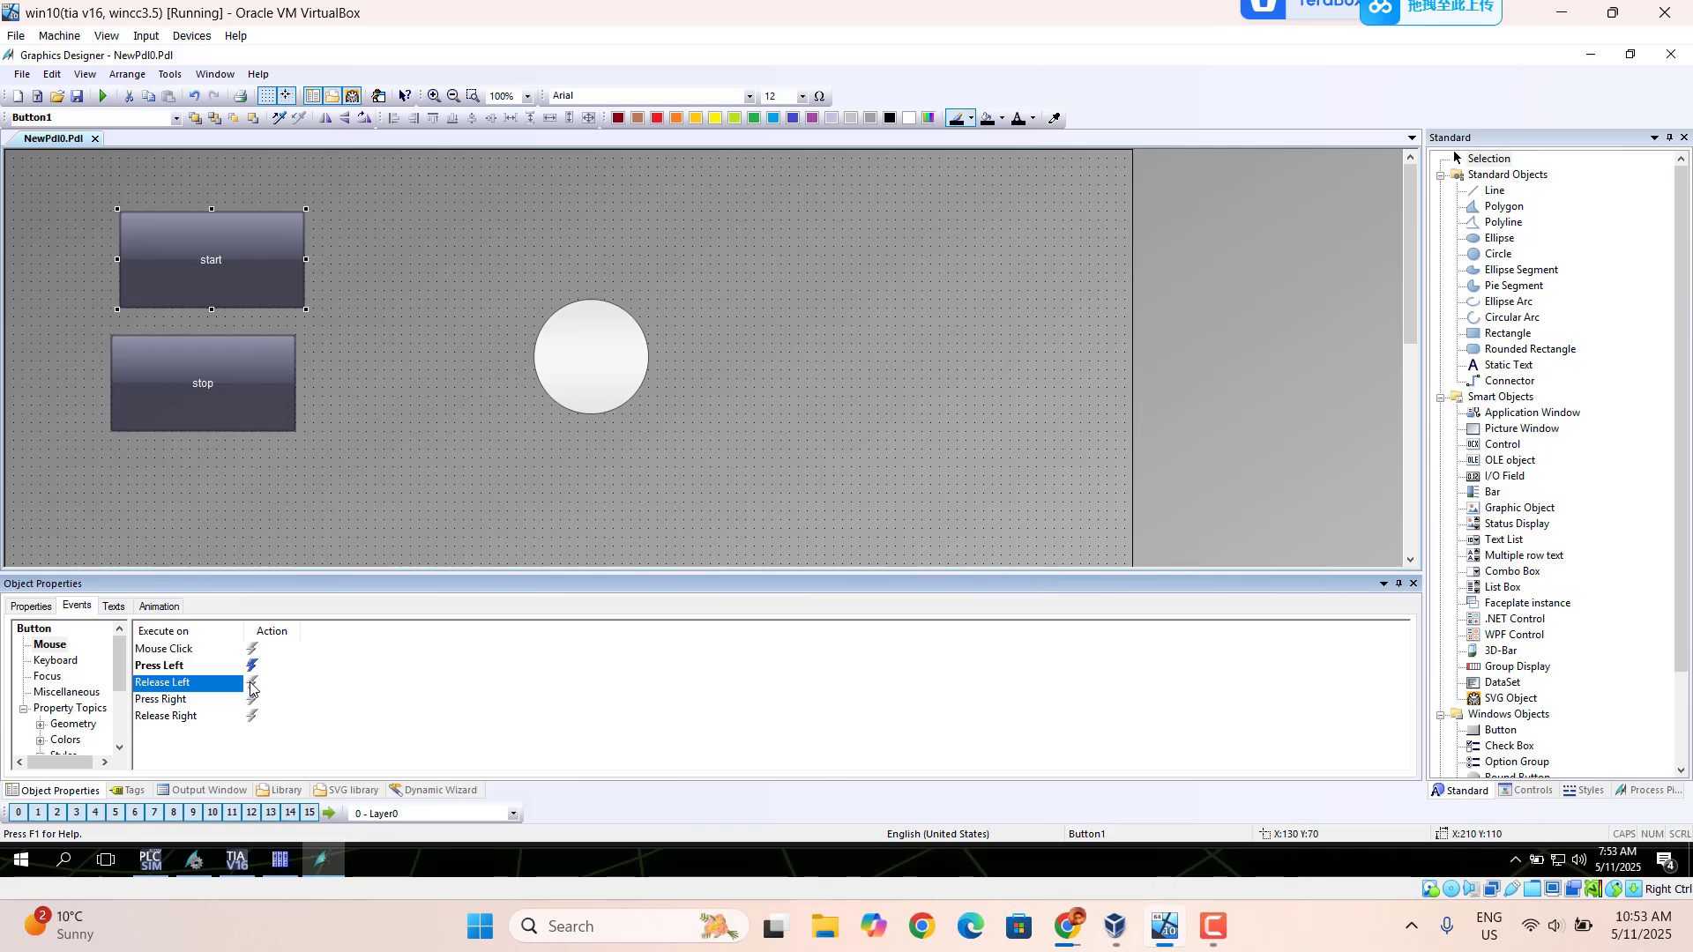
double_click(252, 685)
left_click(624, 325)
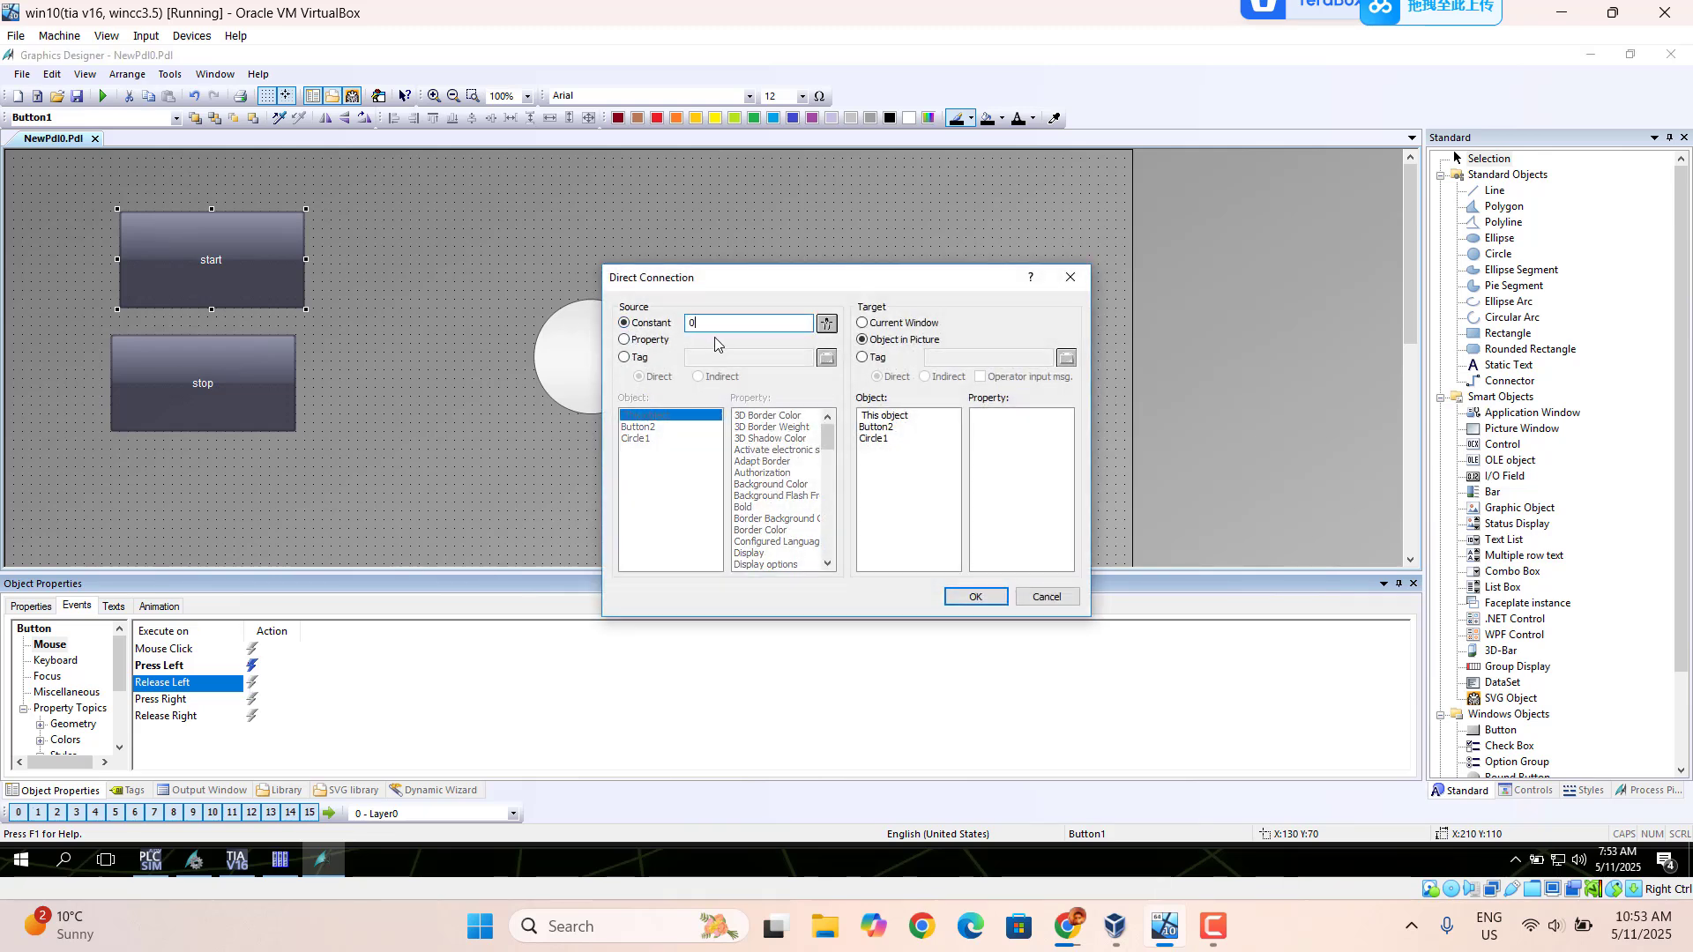
left_click(864, 358)
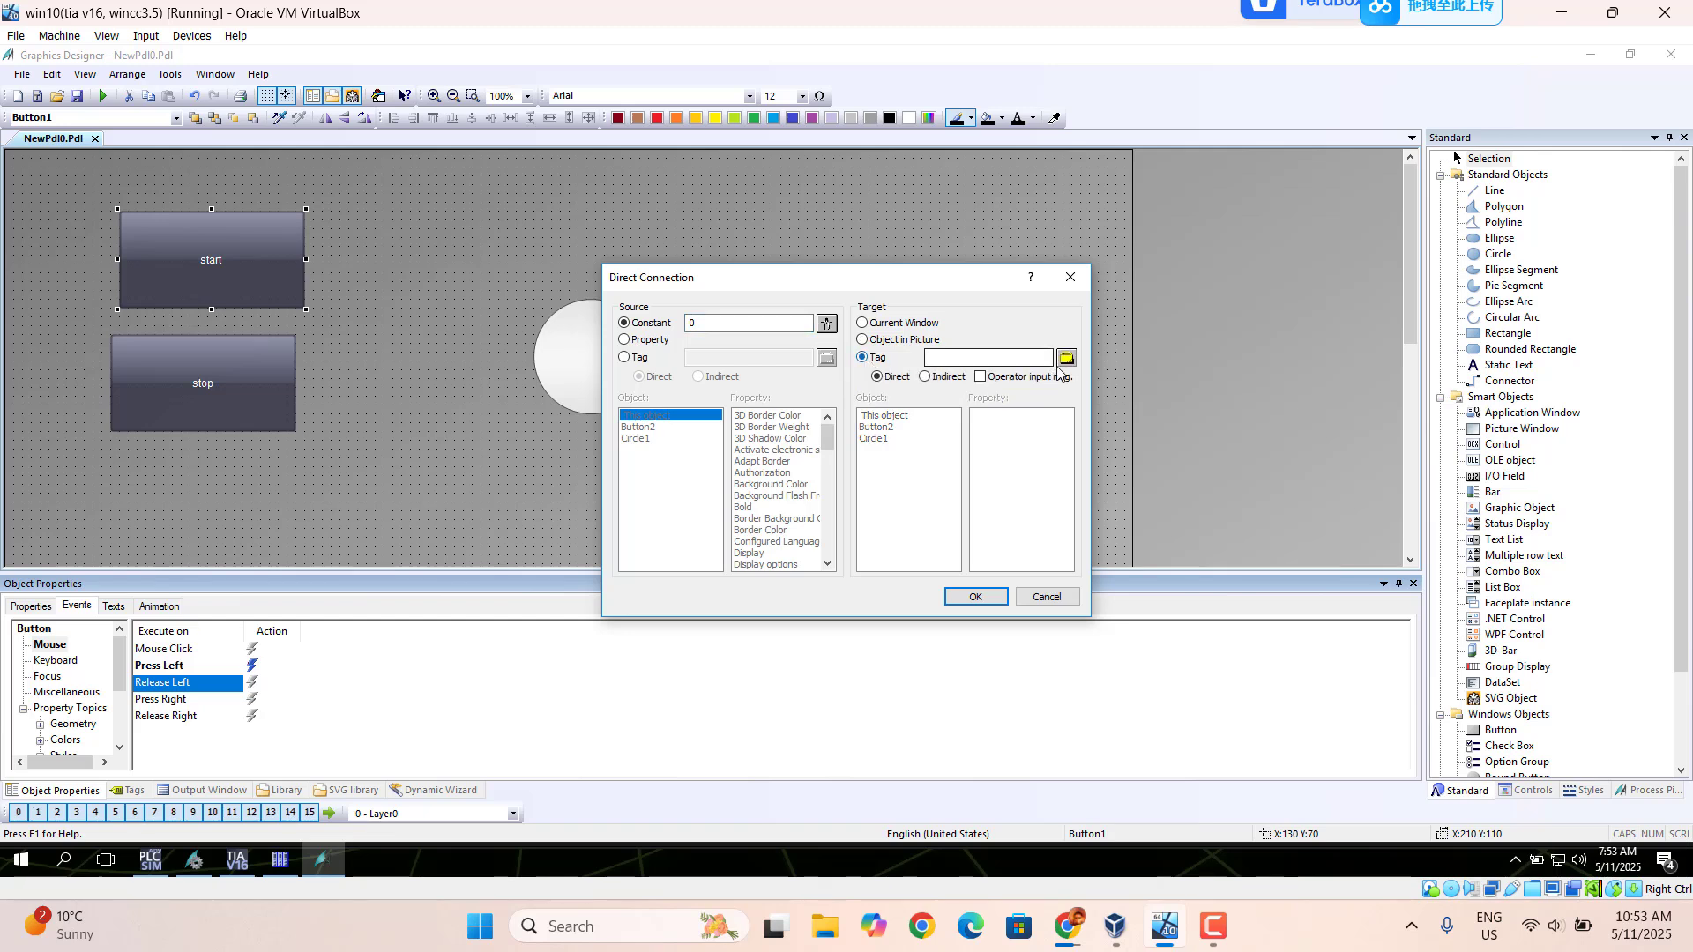
left_click(1066, 357)
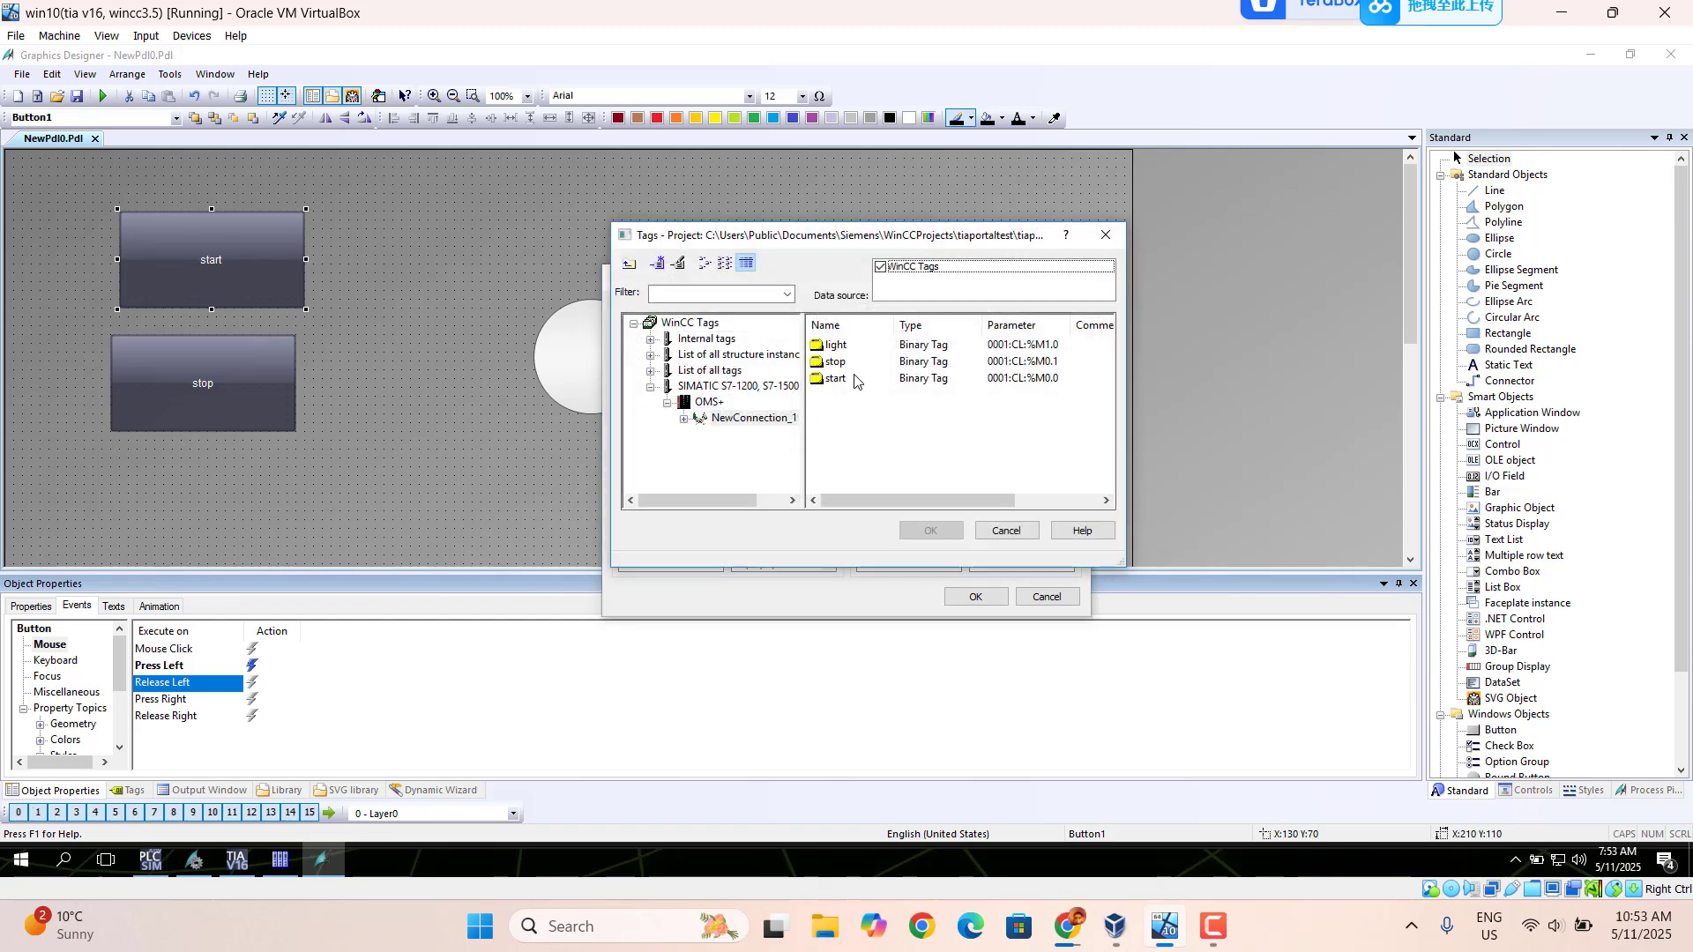
left_click(837, 379)
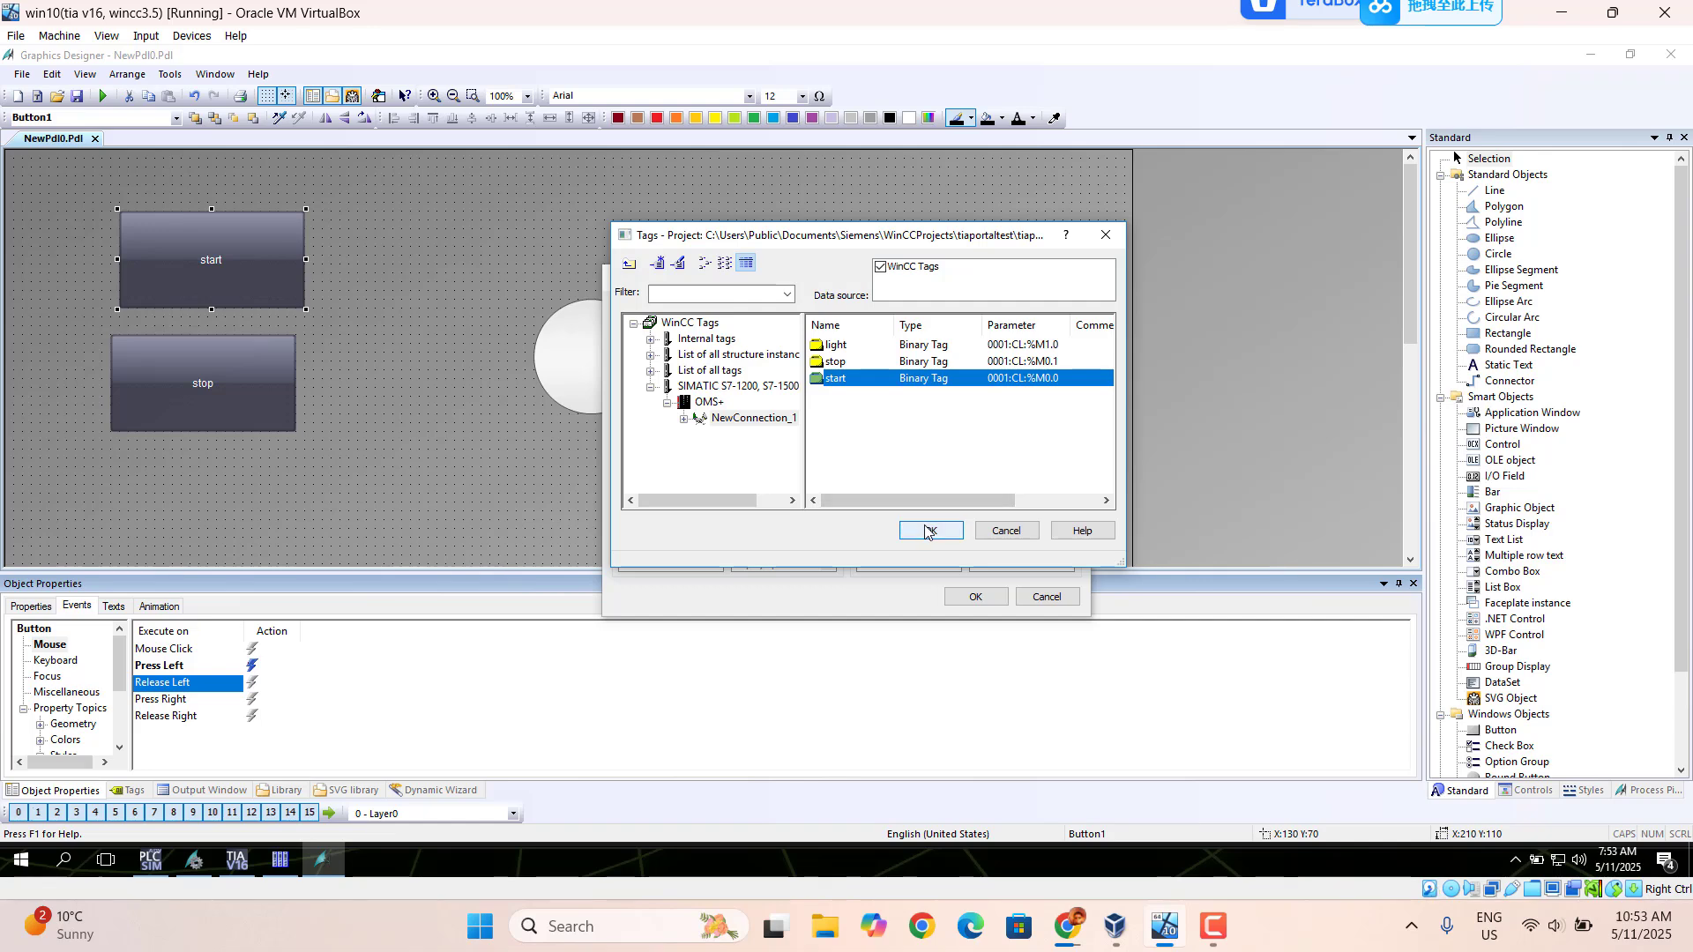
left_click(928, 531)
left_click(975, 597)
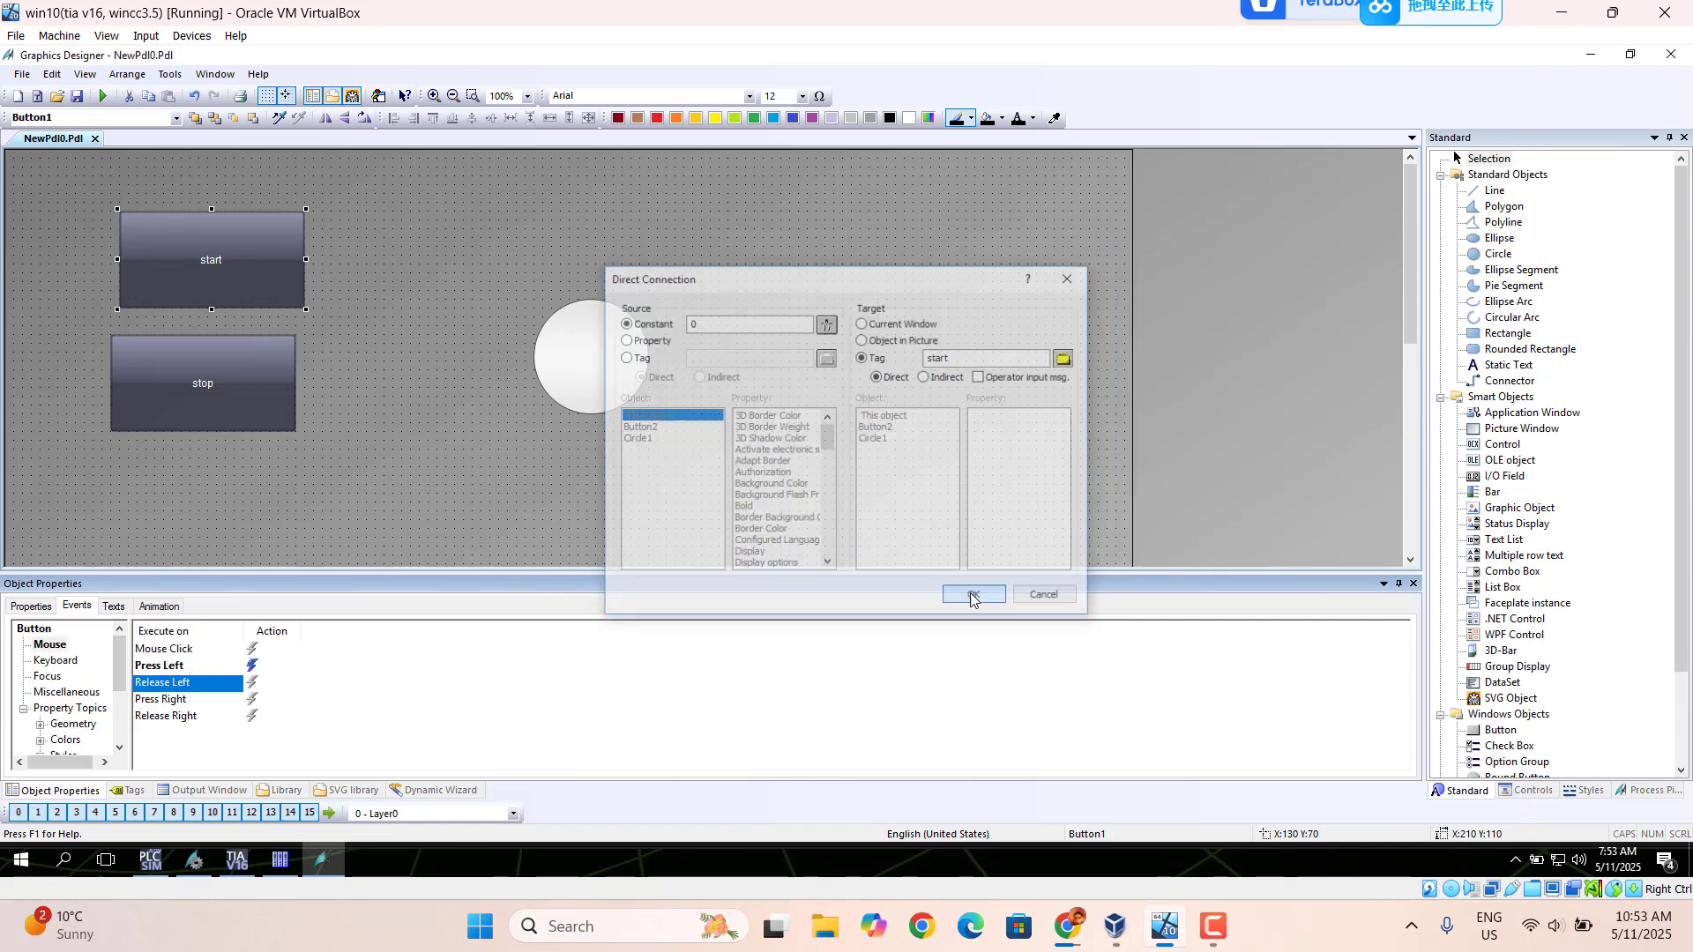
- Add a direct connection to the stop button's Press Left event that writes constant 1 to the stop tag
left_click(177, 393)
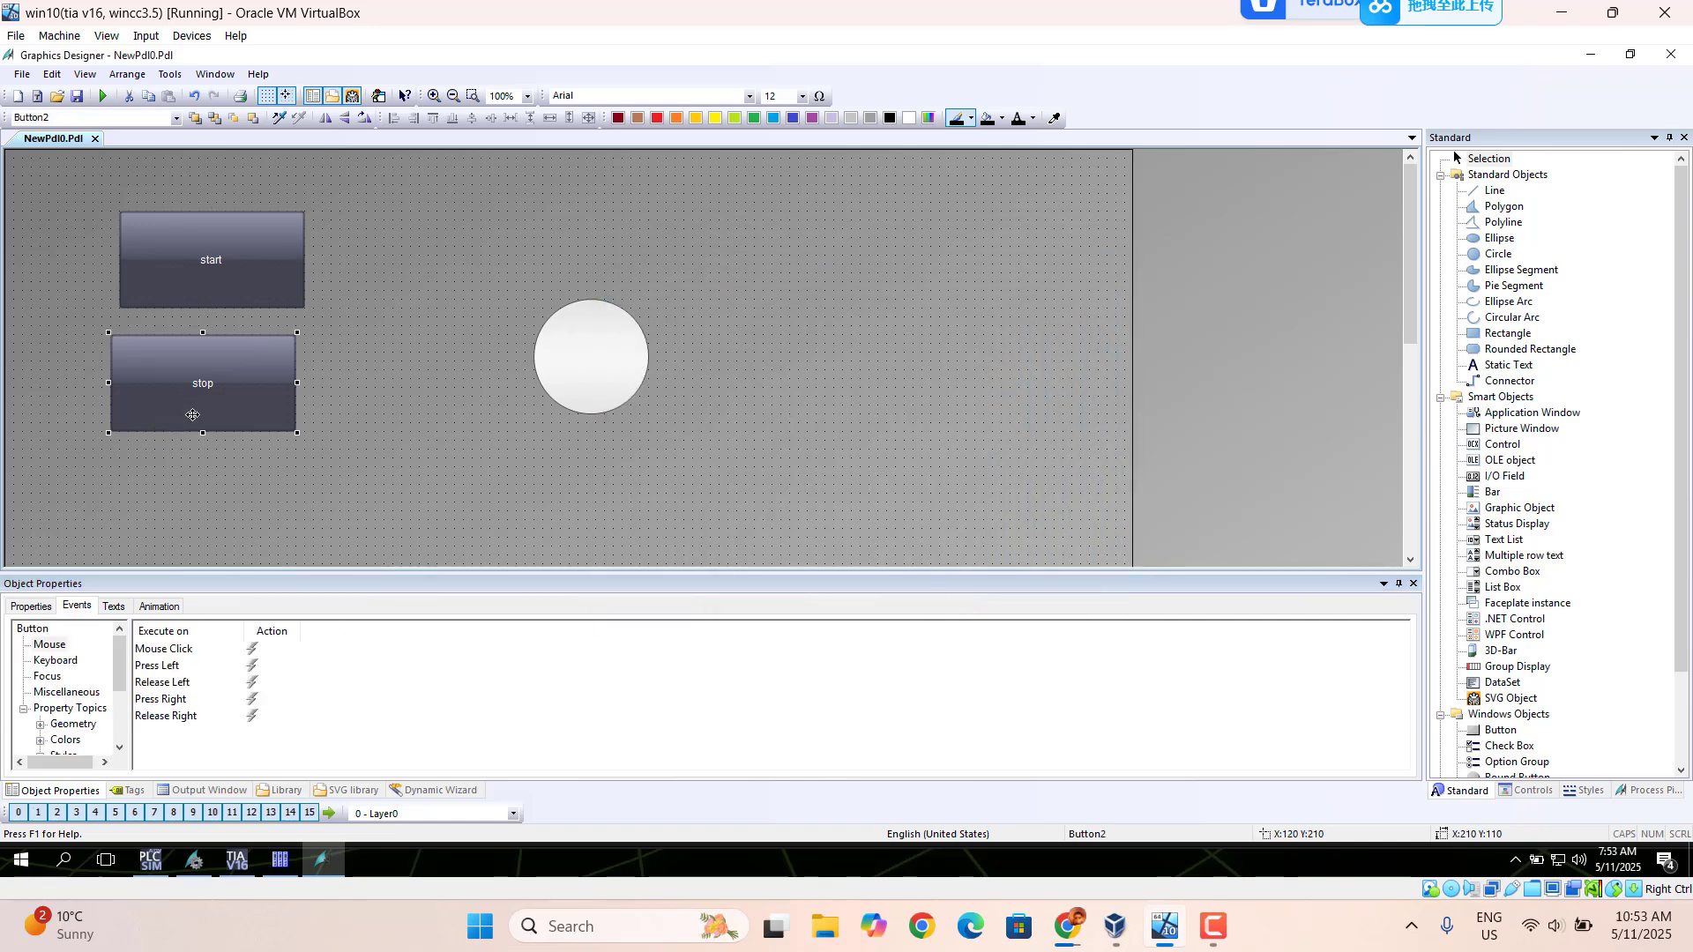
double_click(253, 666)
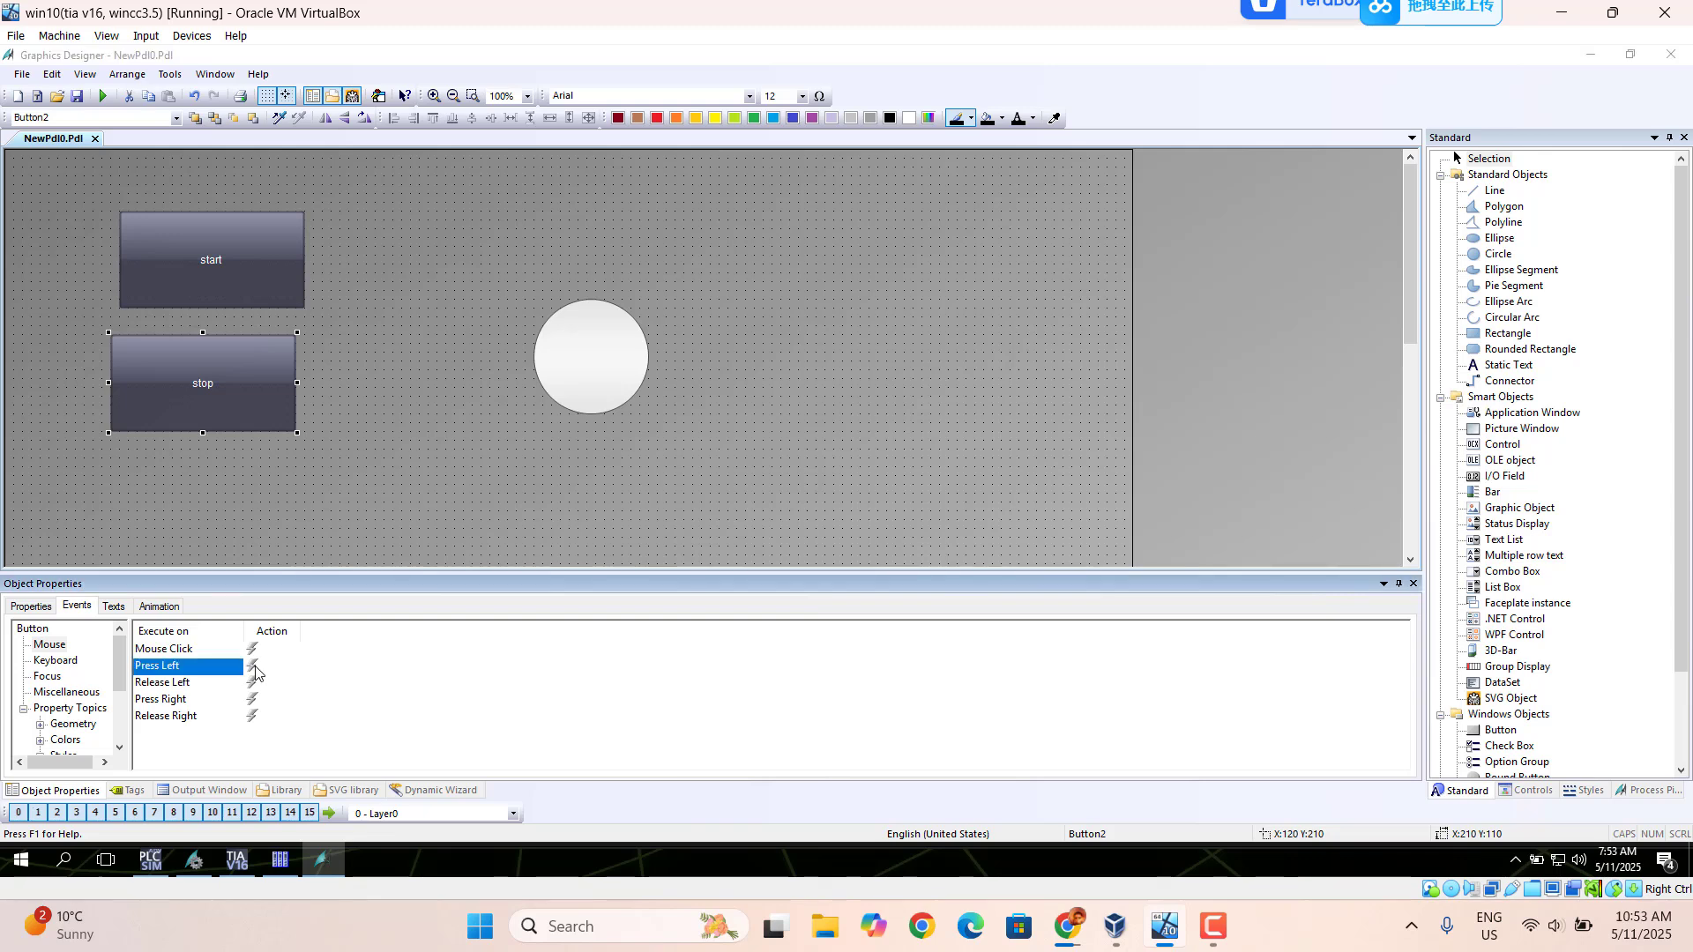
left_click(634, 324)
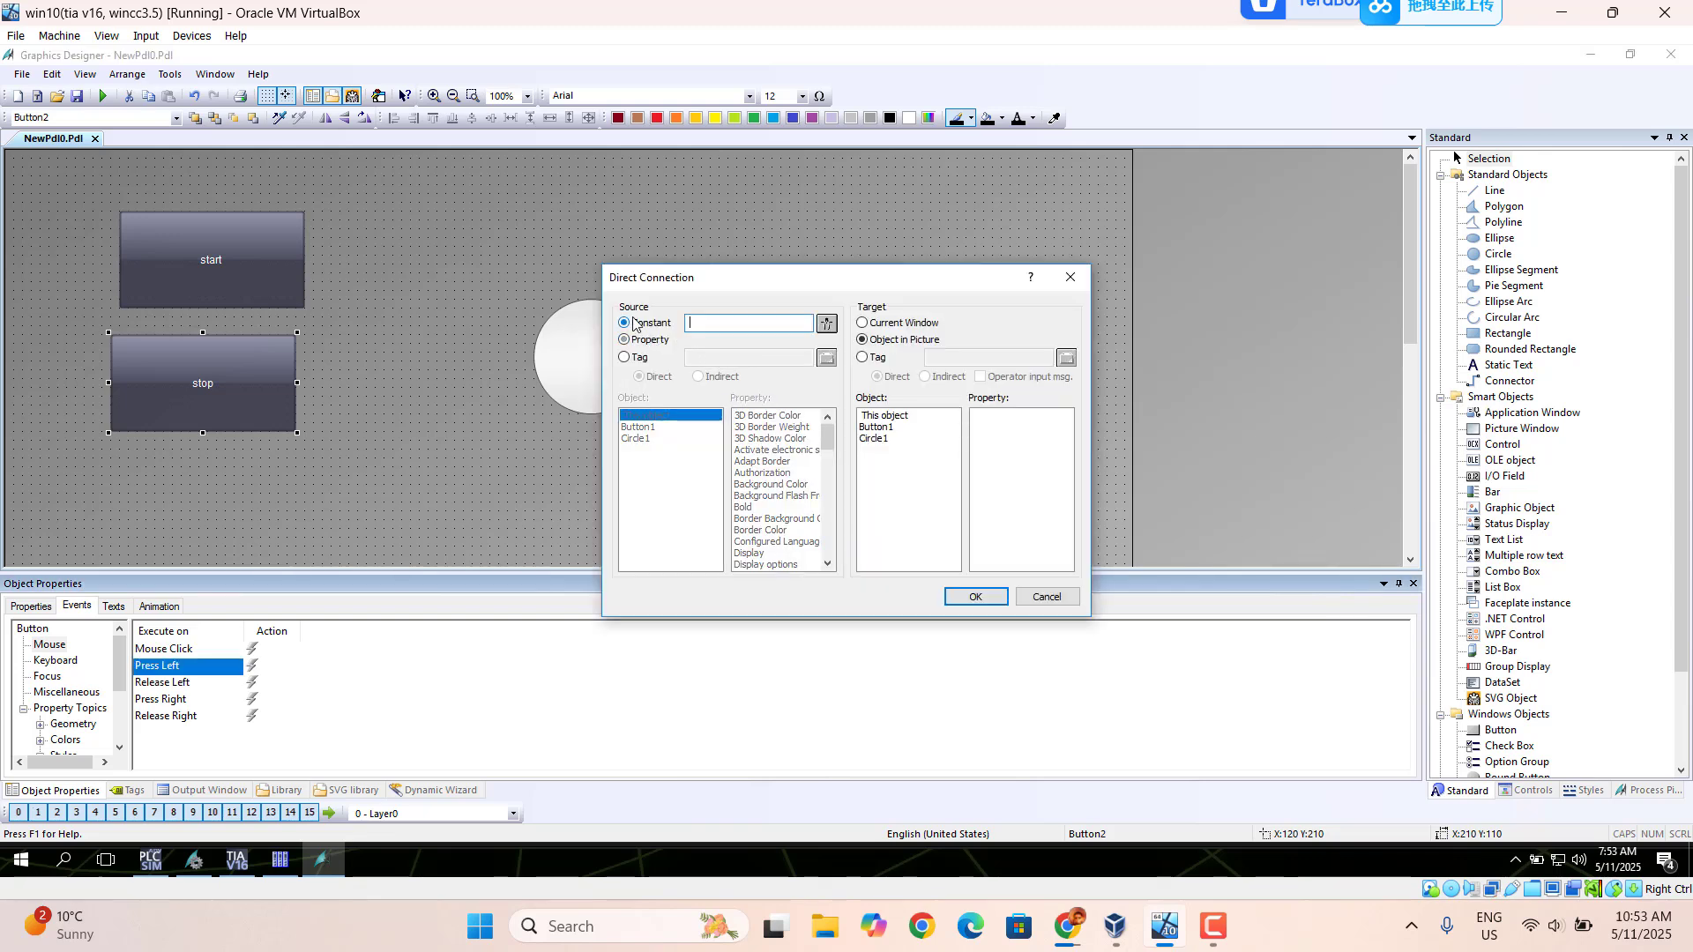
type("1")
left_click(863, 358)
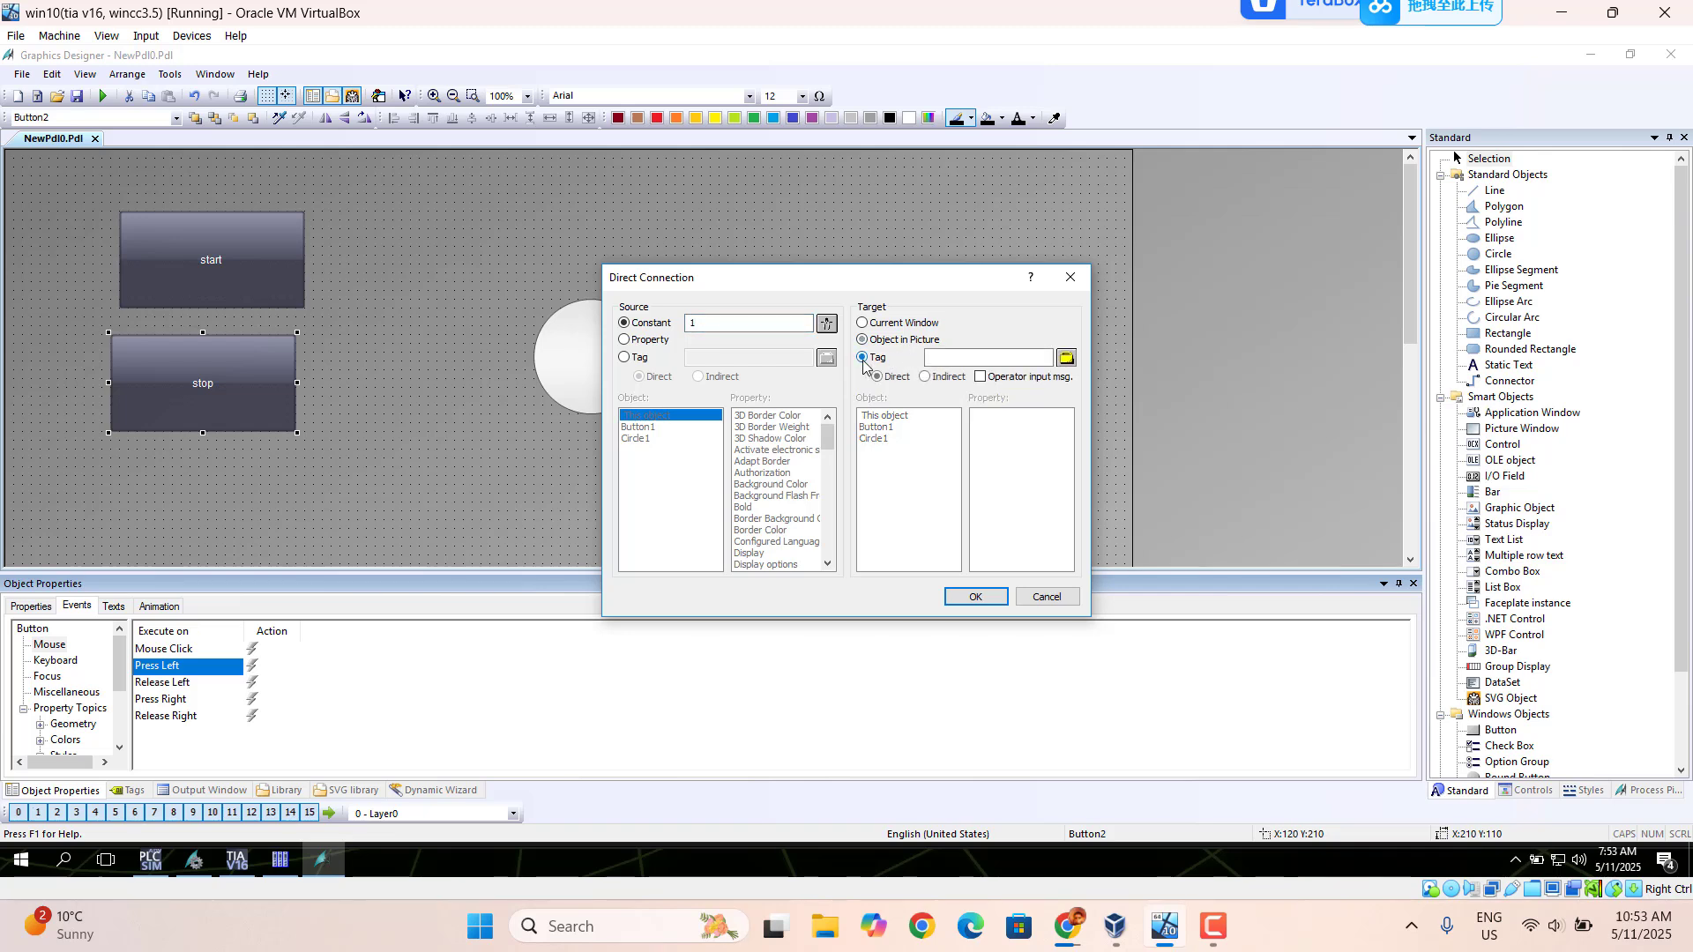
left_click(1067, 357)
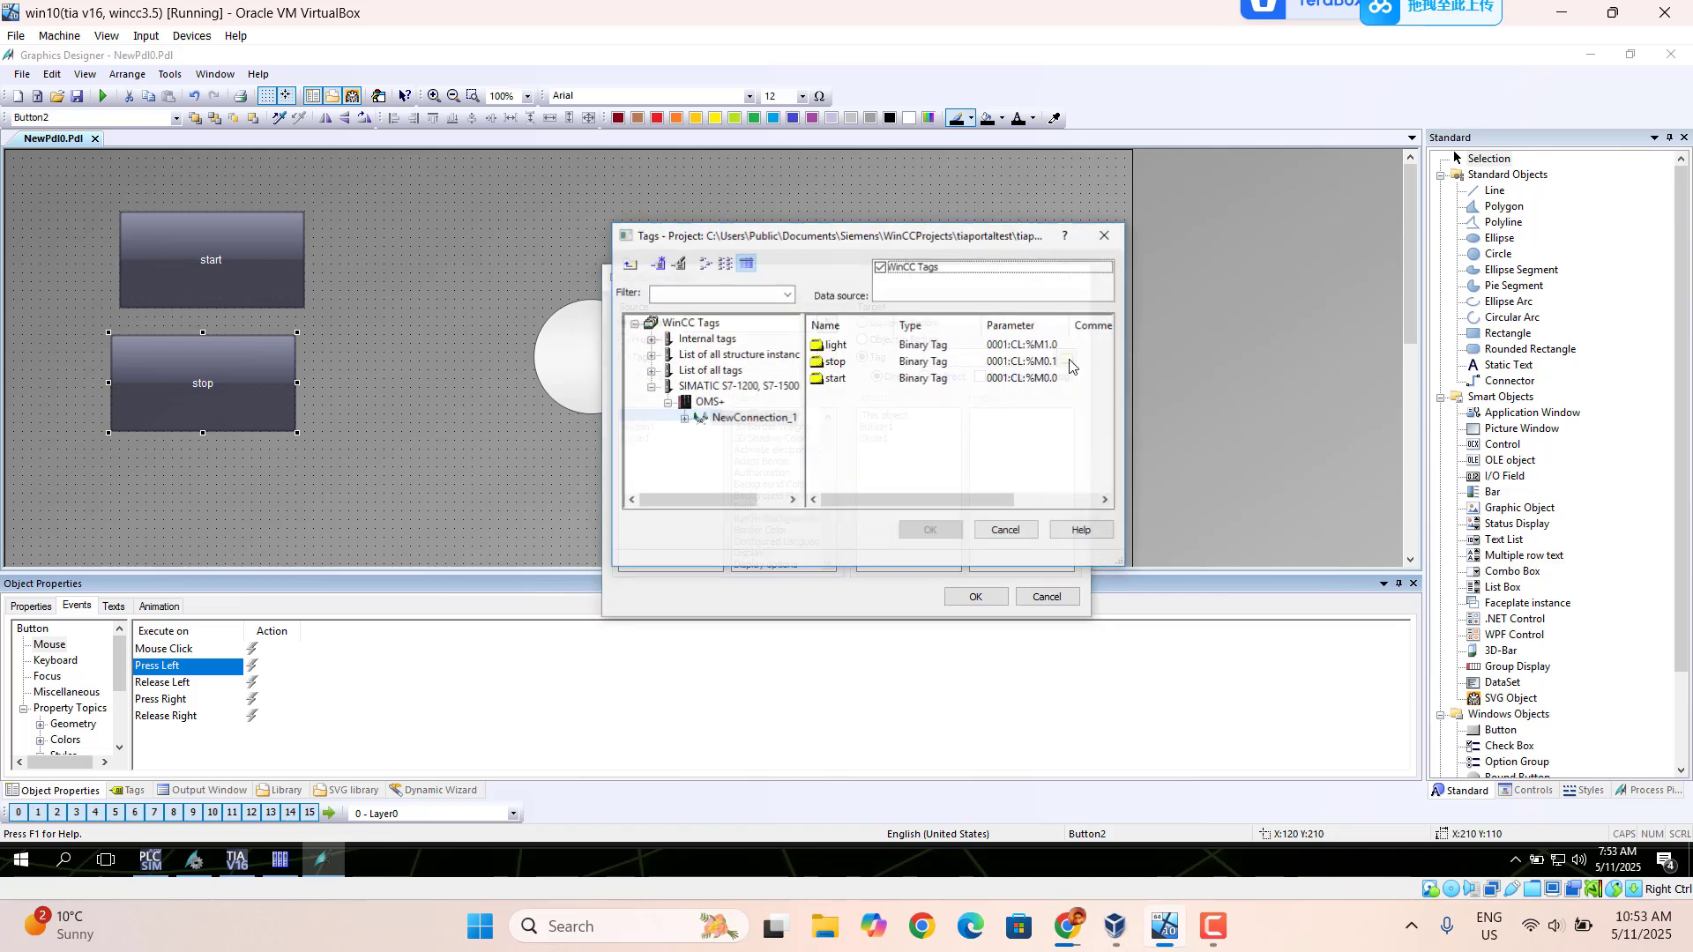
left_click(833, 364)
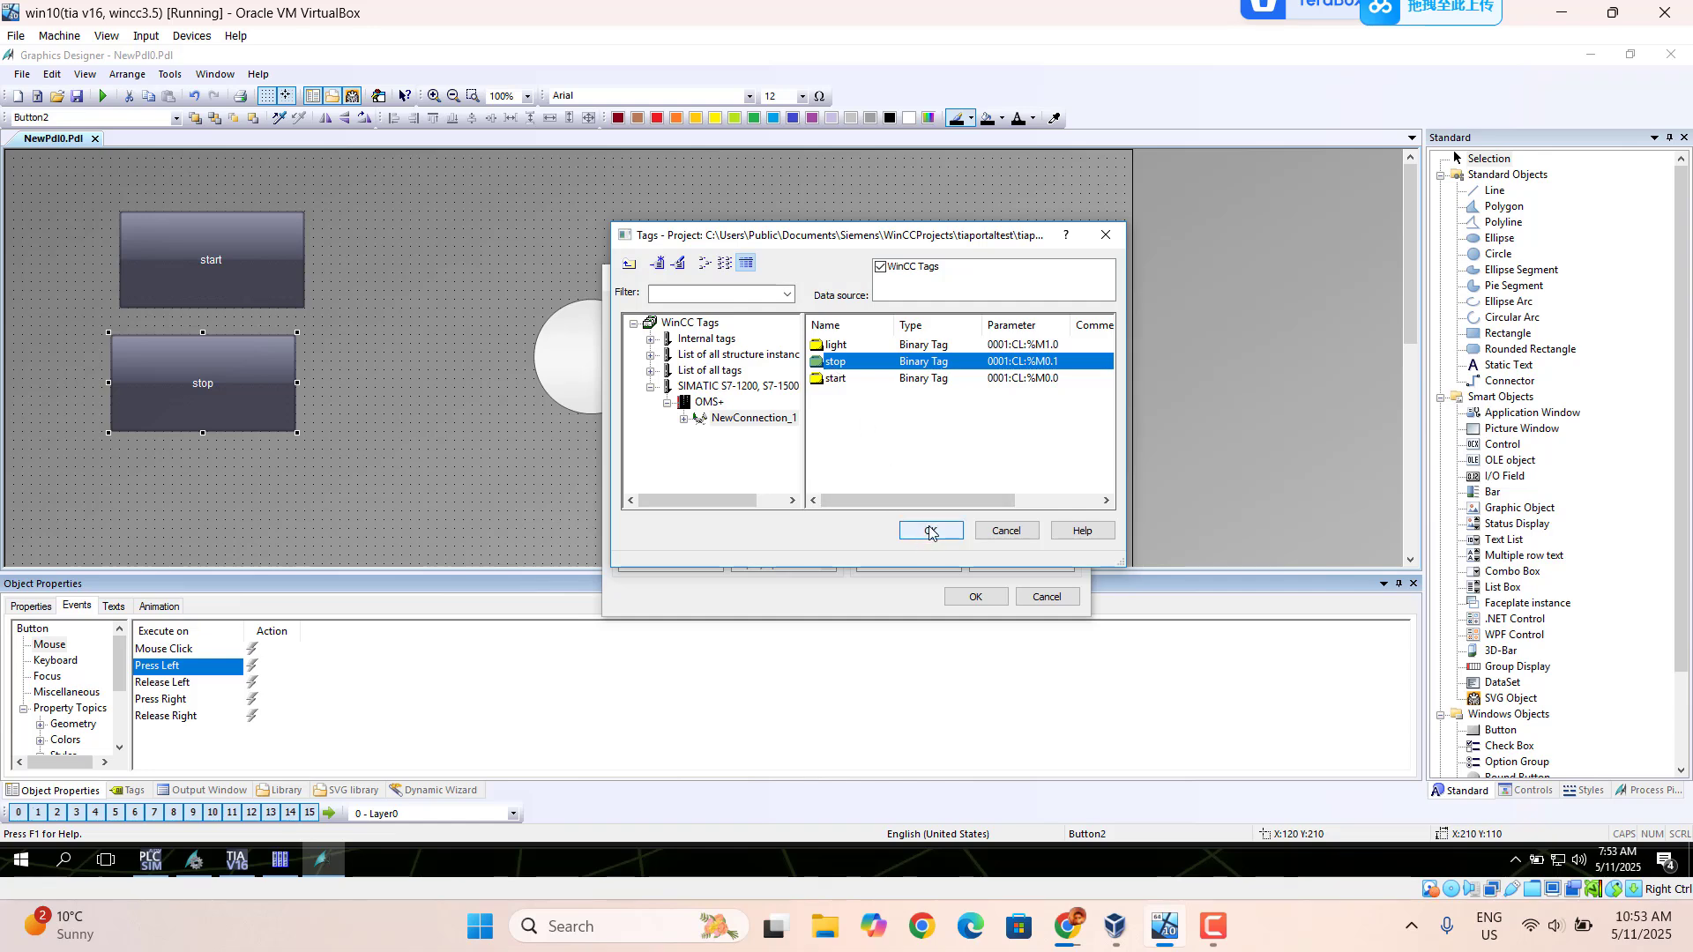
left_click(930, 531)
left_click(963, 596)
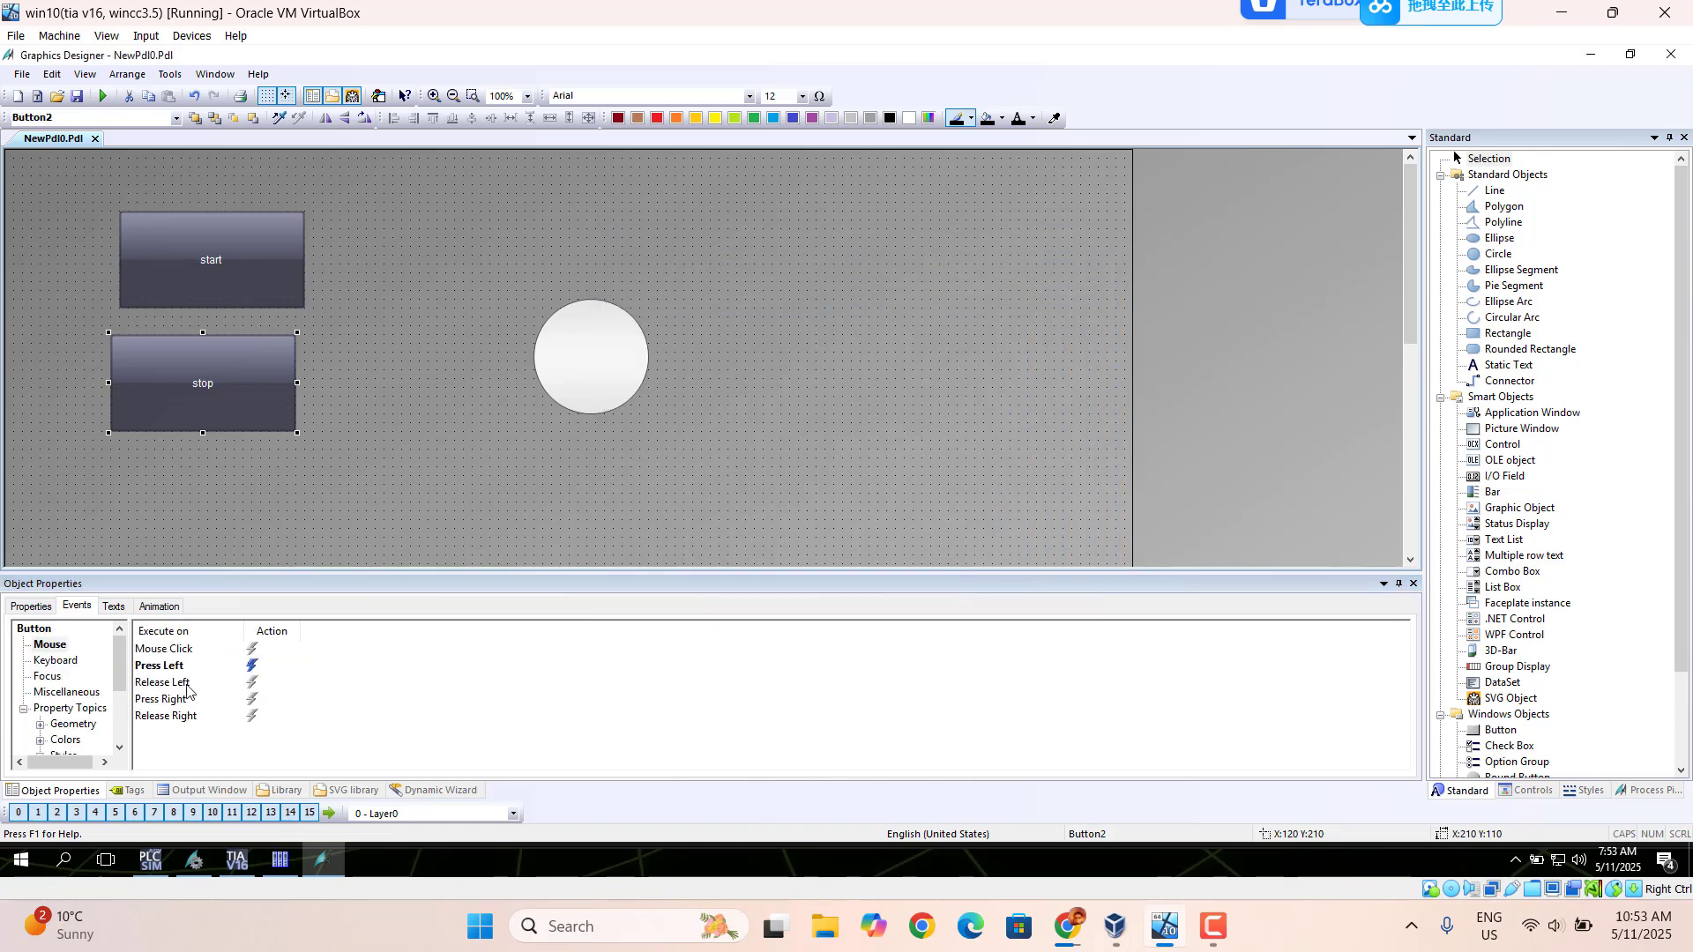
- Add a direct connection to the stop button's Release Left event that writes constant 1 to the stop tag
double_click(251, 684)
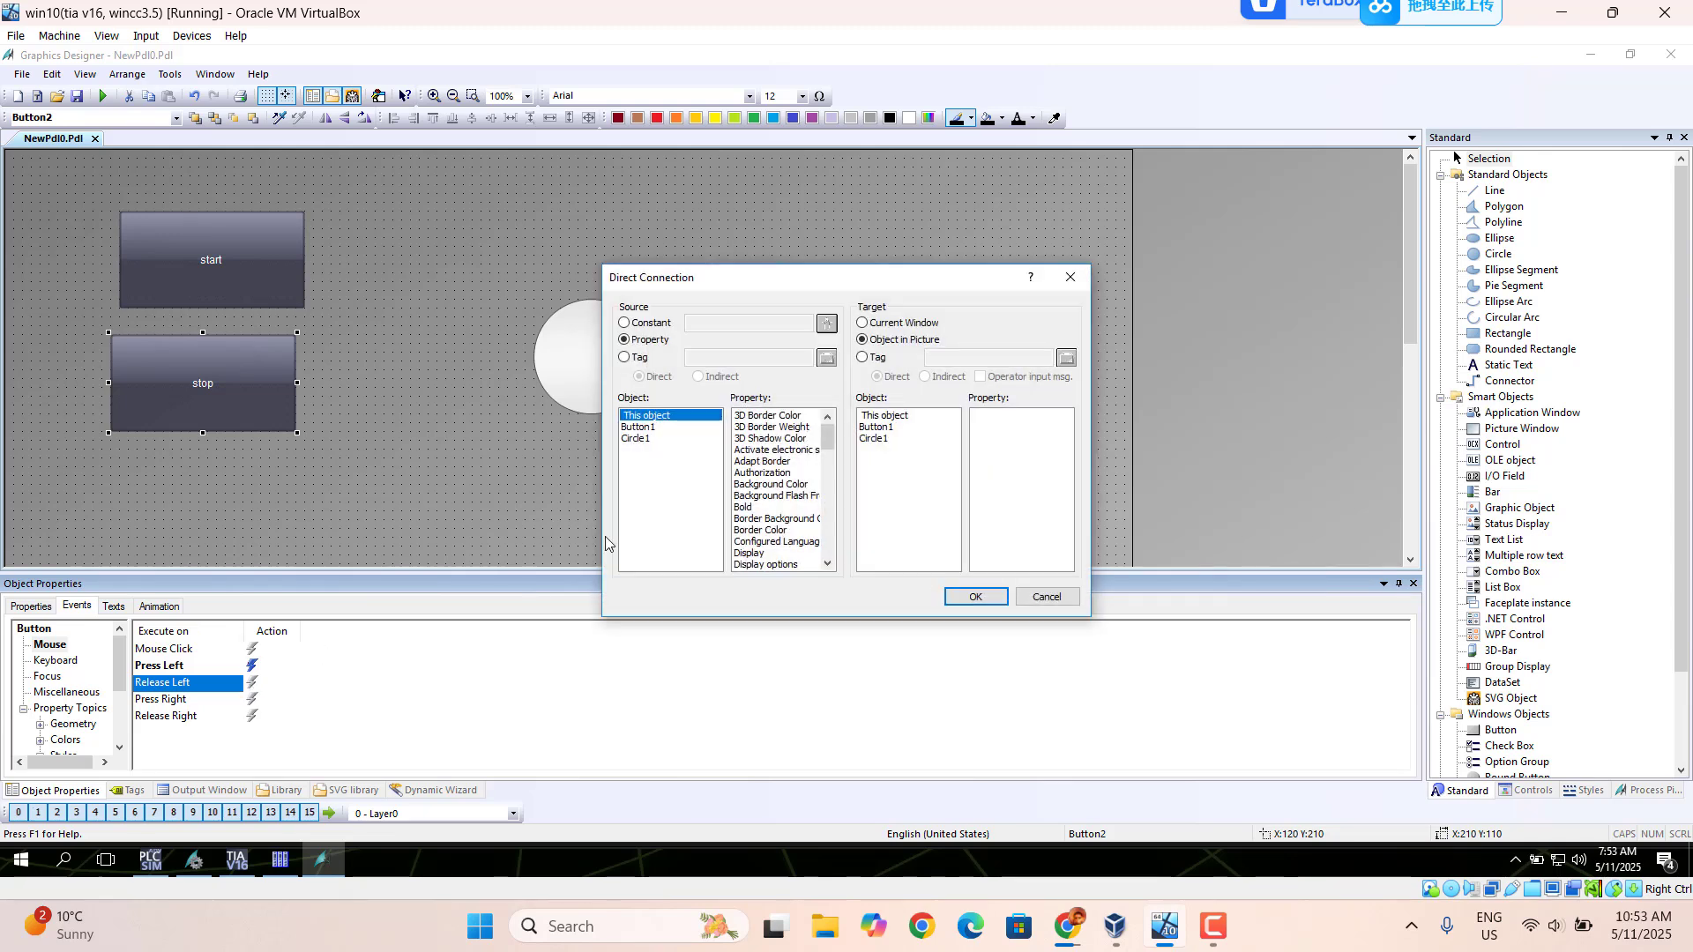
left_click(625, 323)
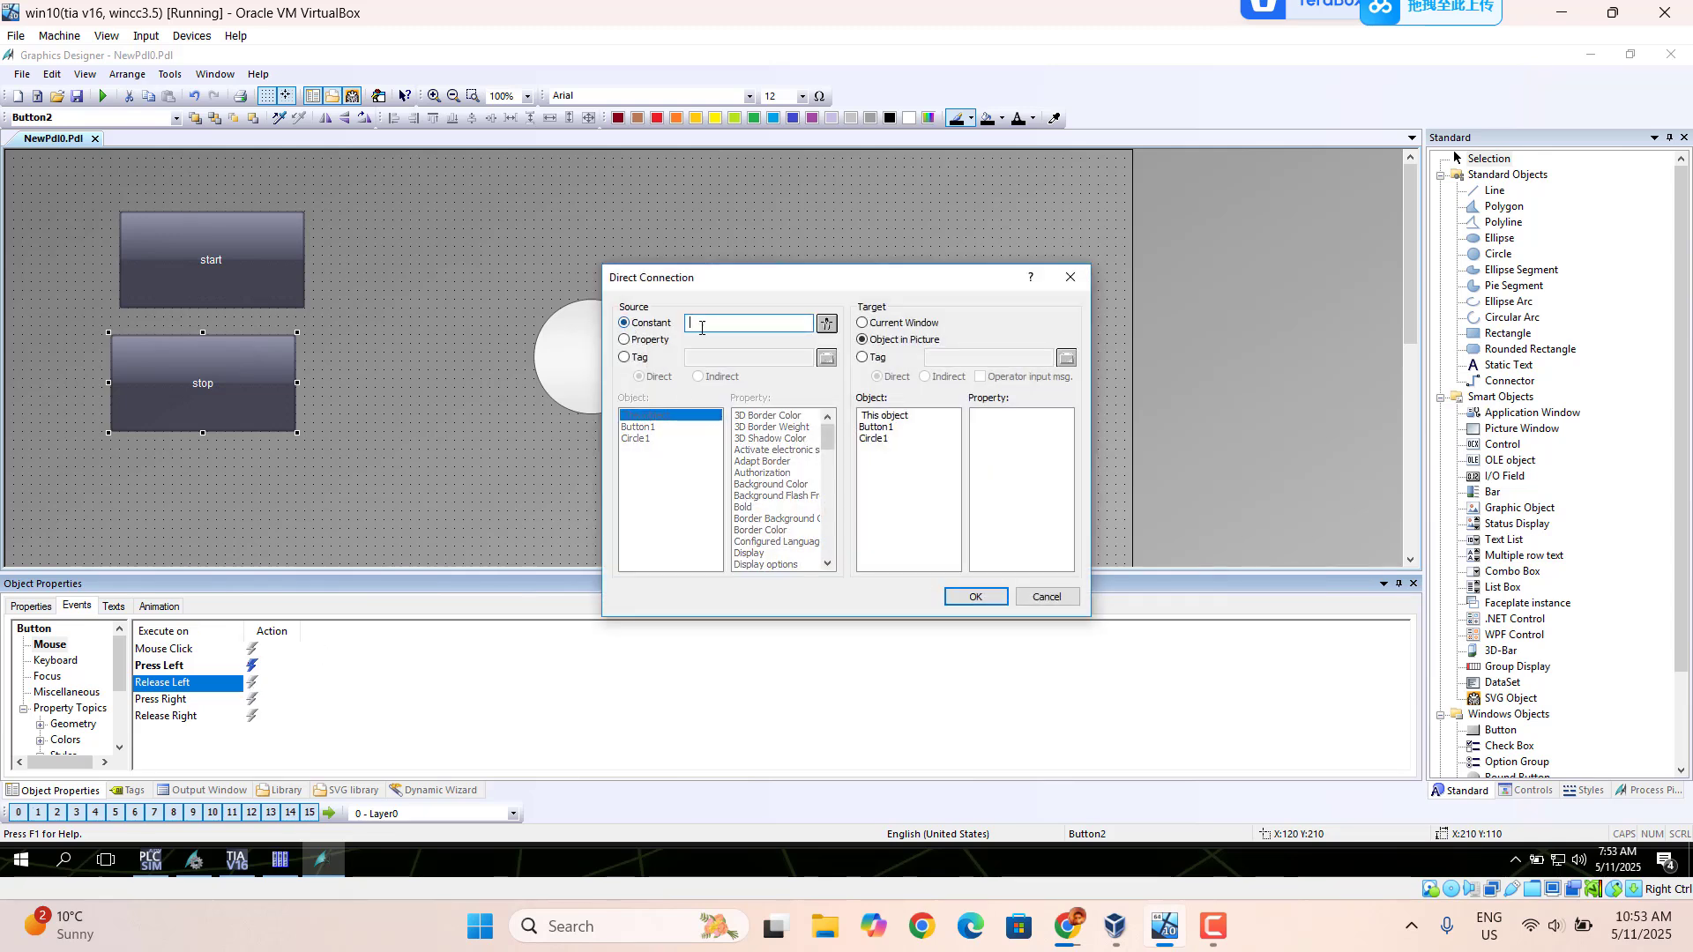
left_click(869, 362)
left_click(1068, 358)
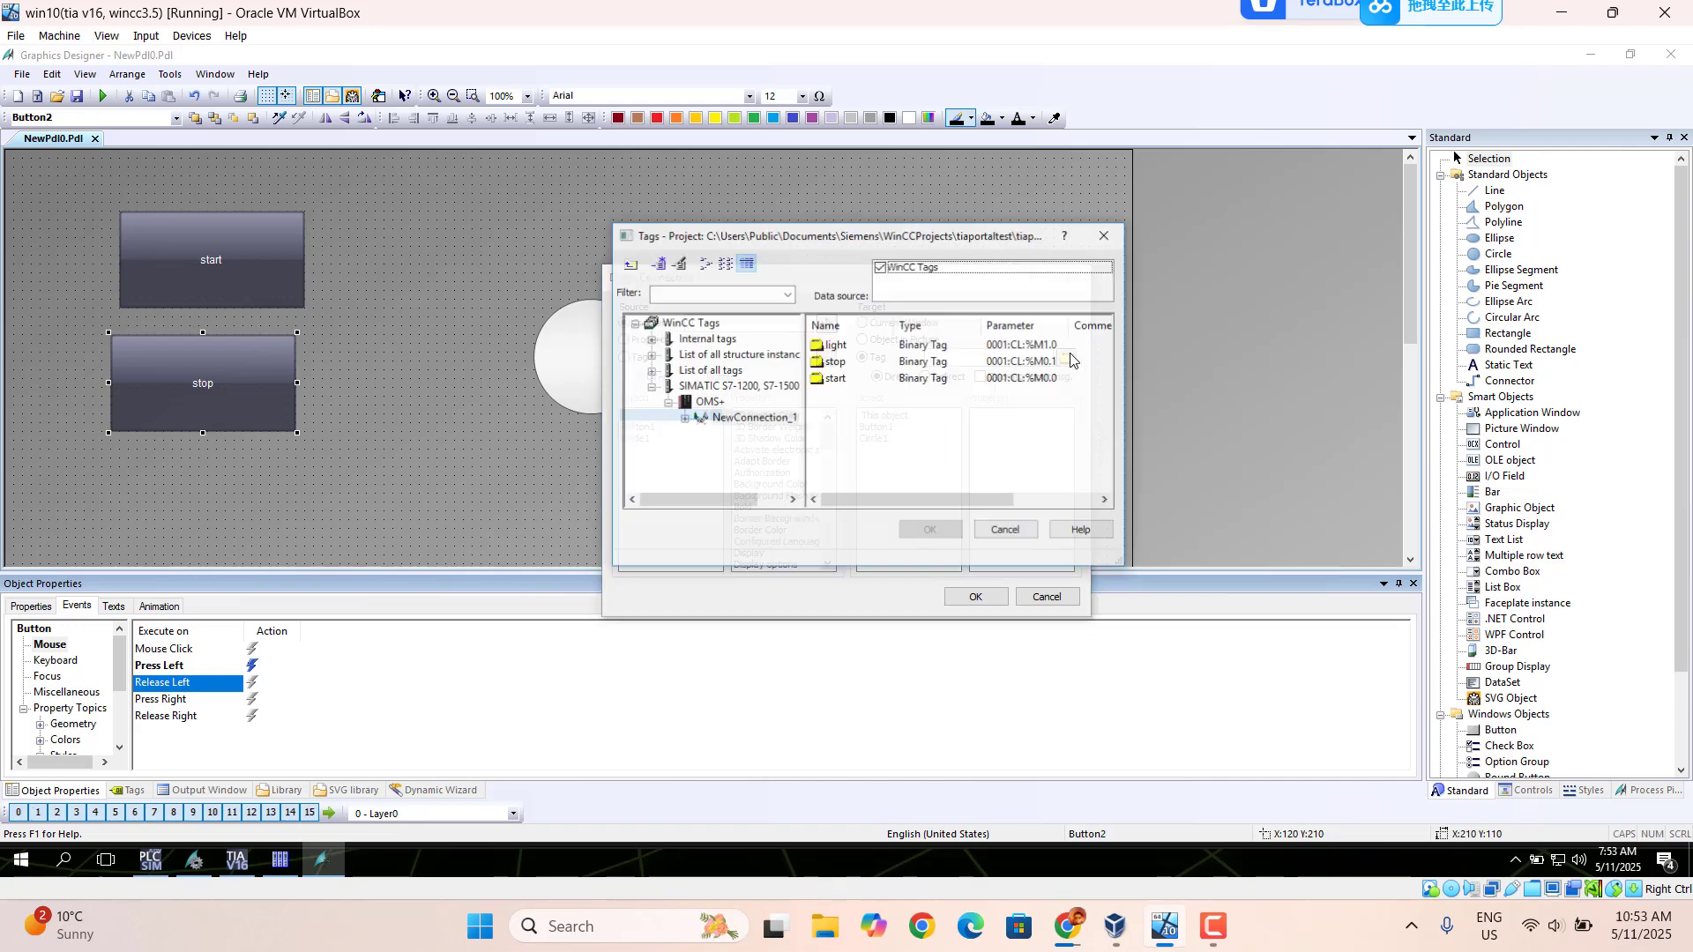
left_click(833, 364)
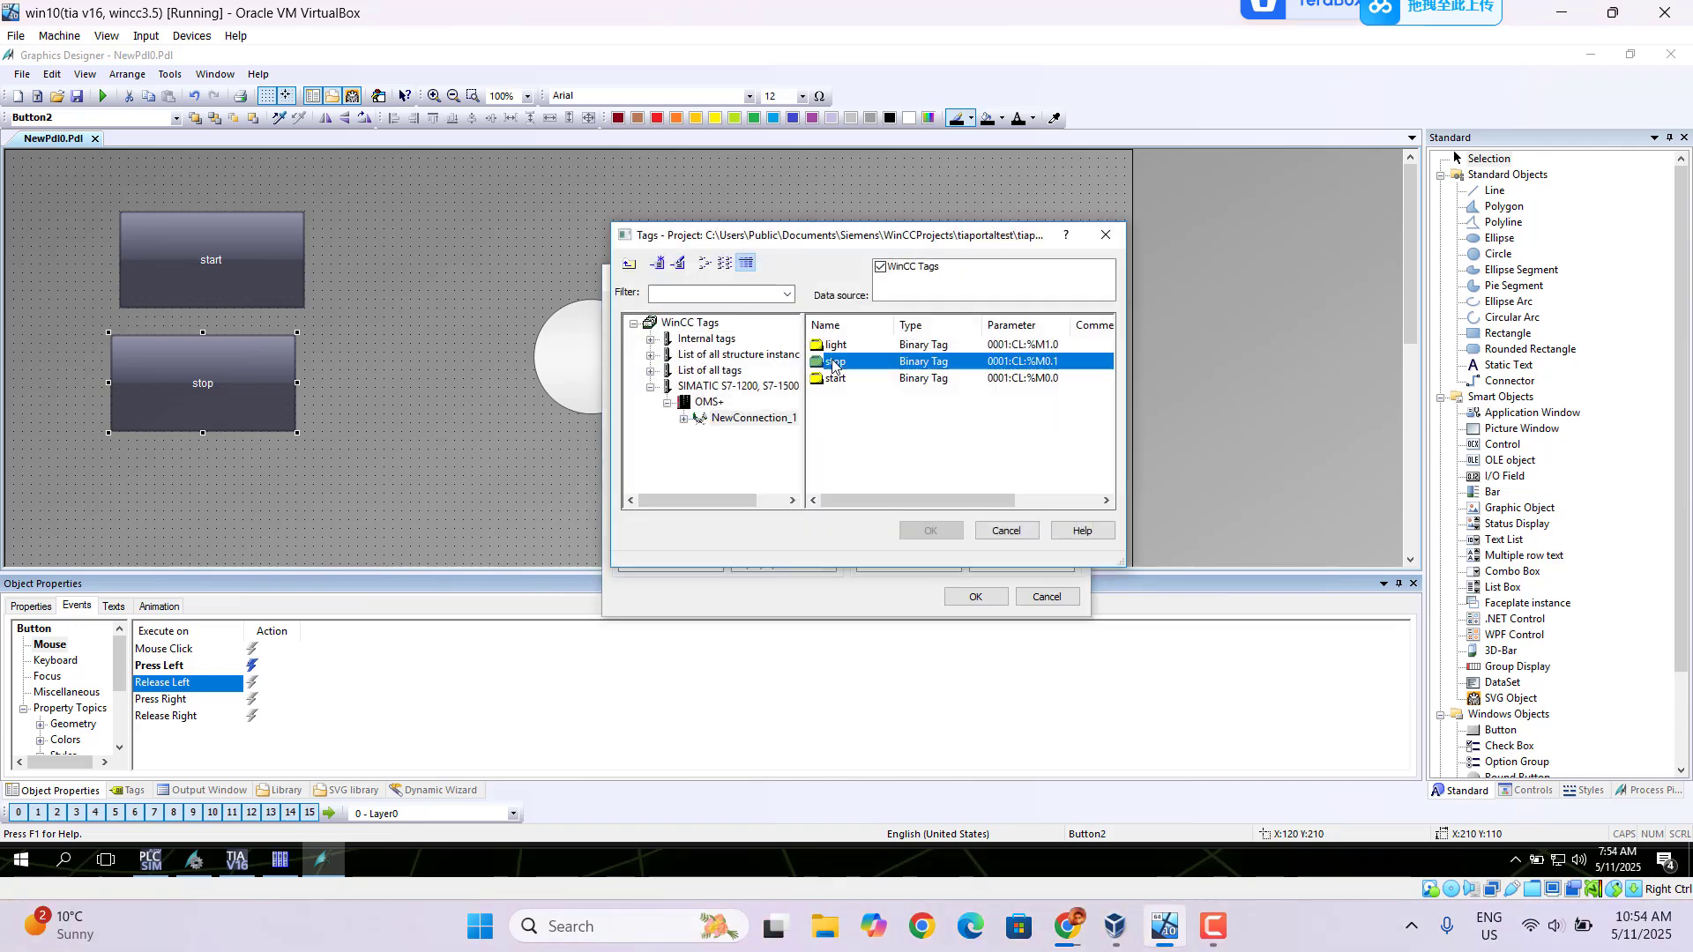
left_click(930, 530)
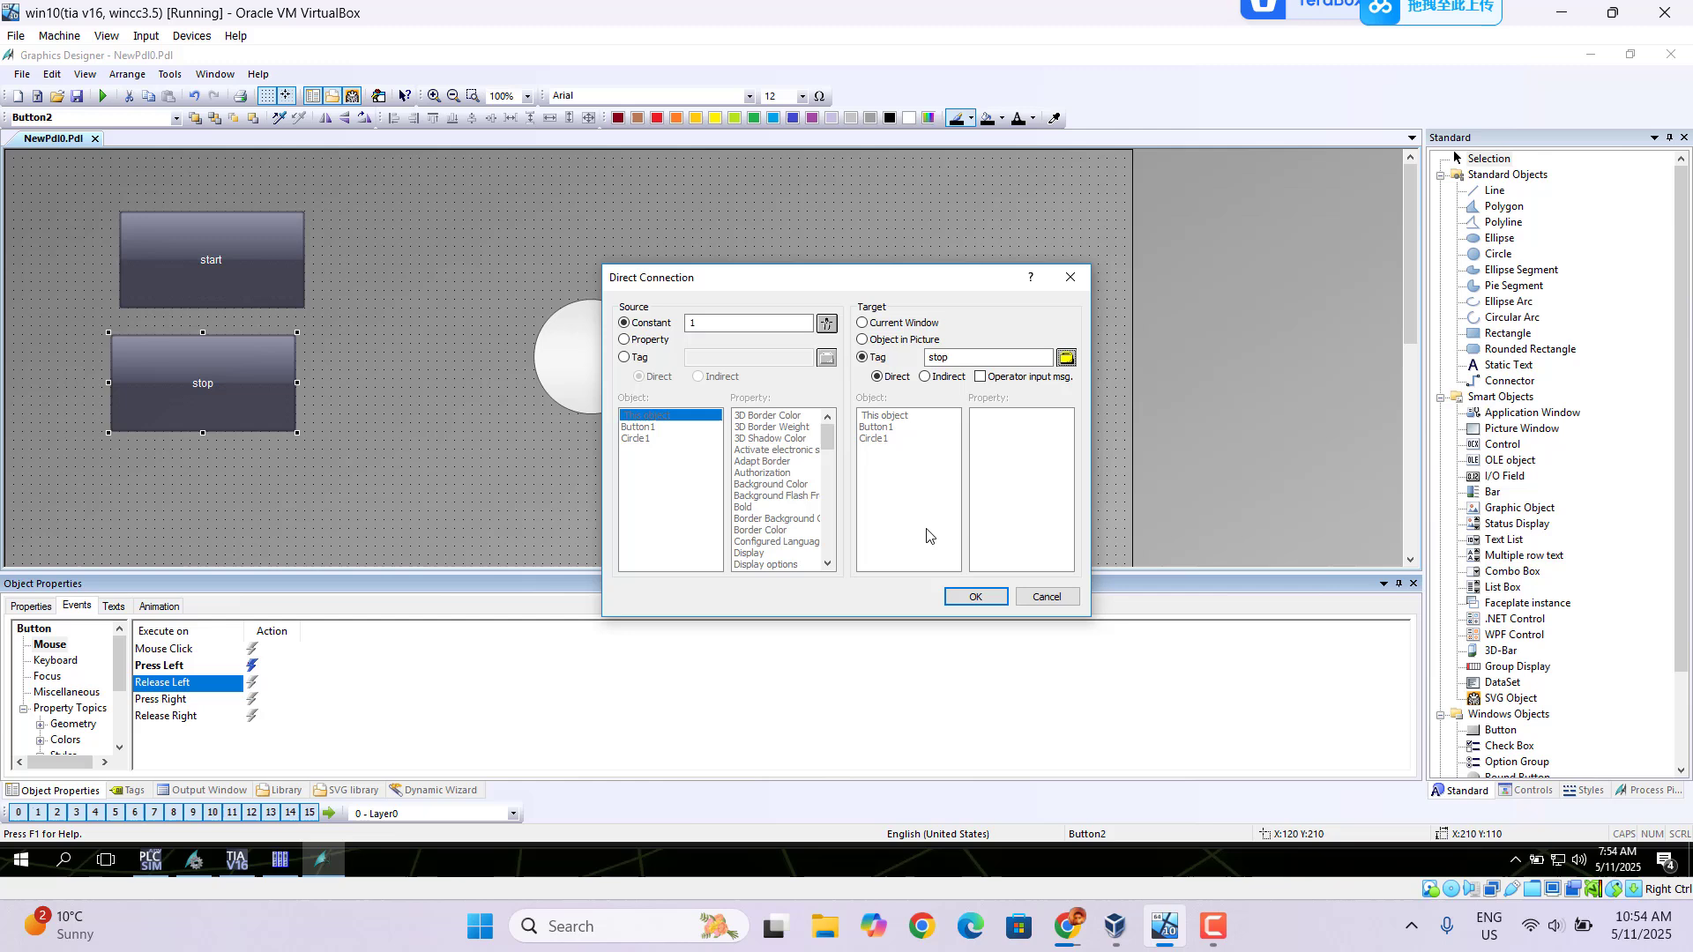
left_click(975, 598)
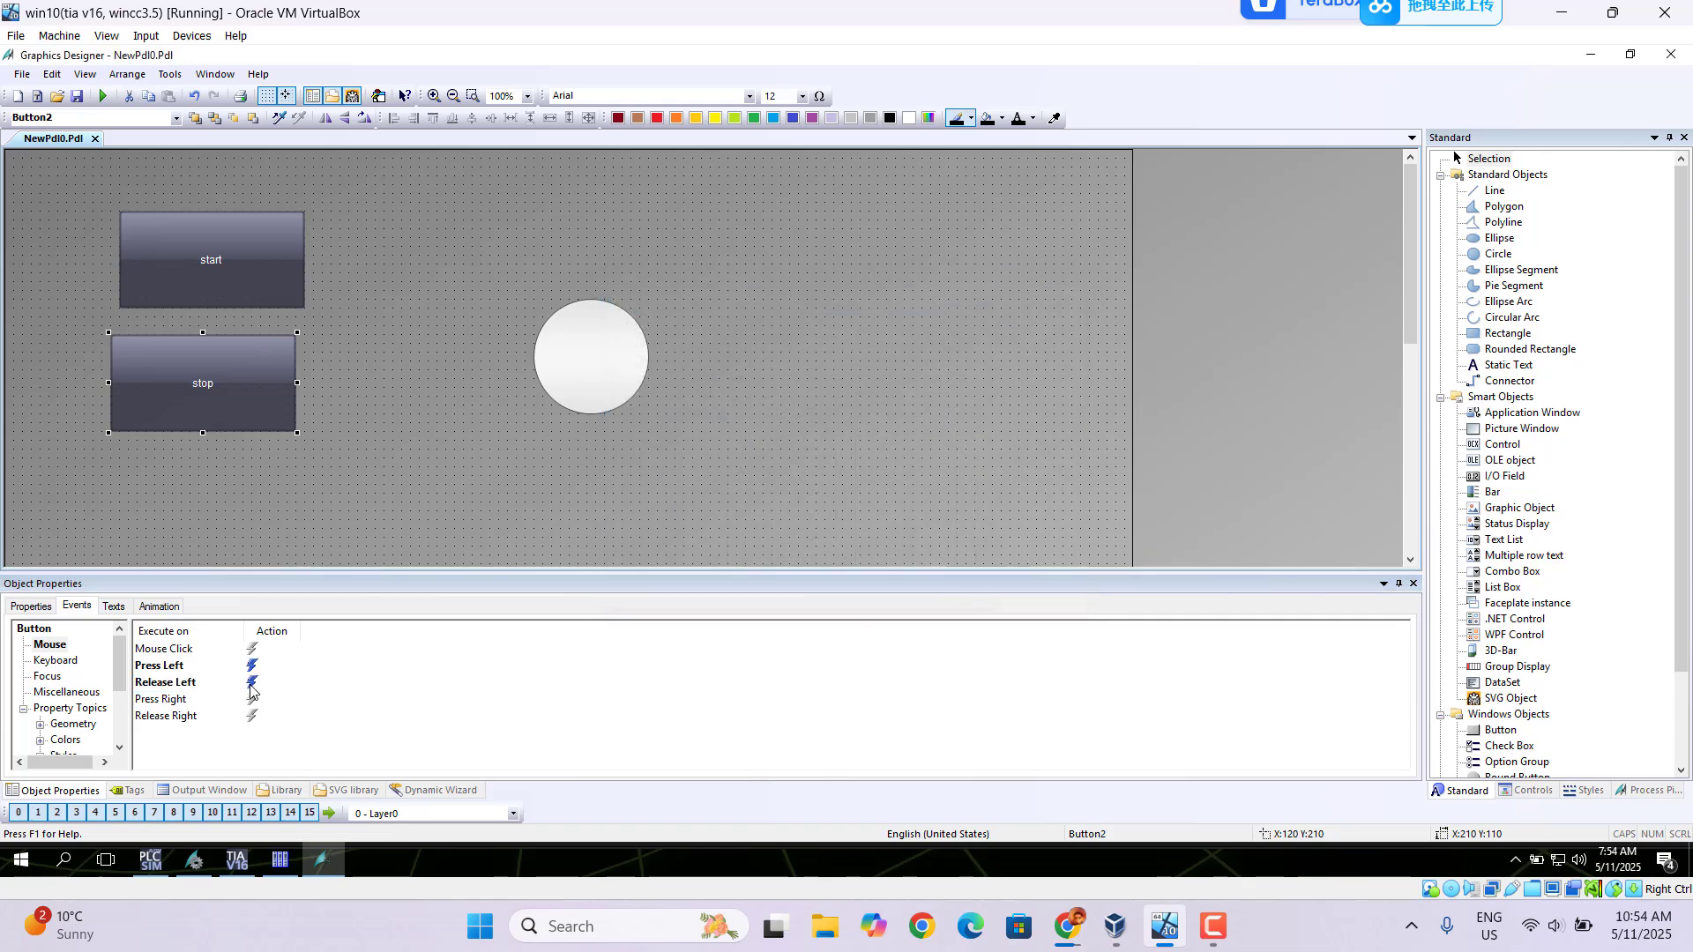
- Remove the 1 from the source constant in the stop button's Release Left direct connection
double_click(252, 684)
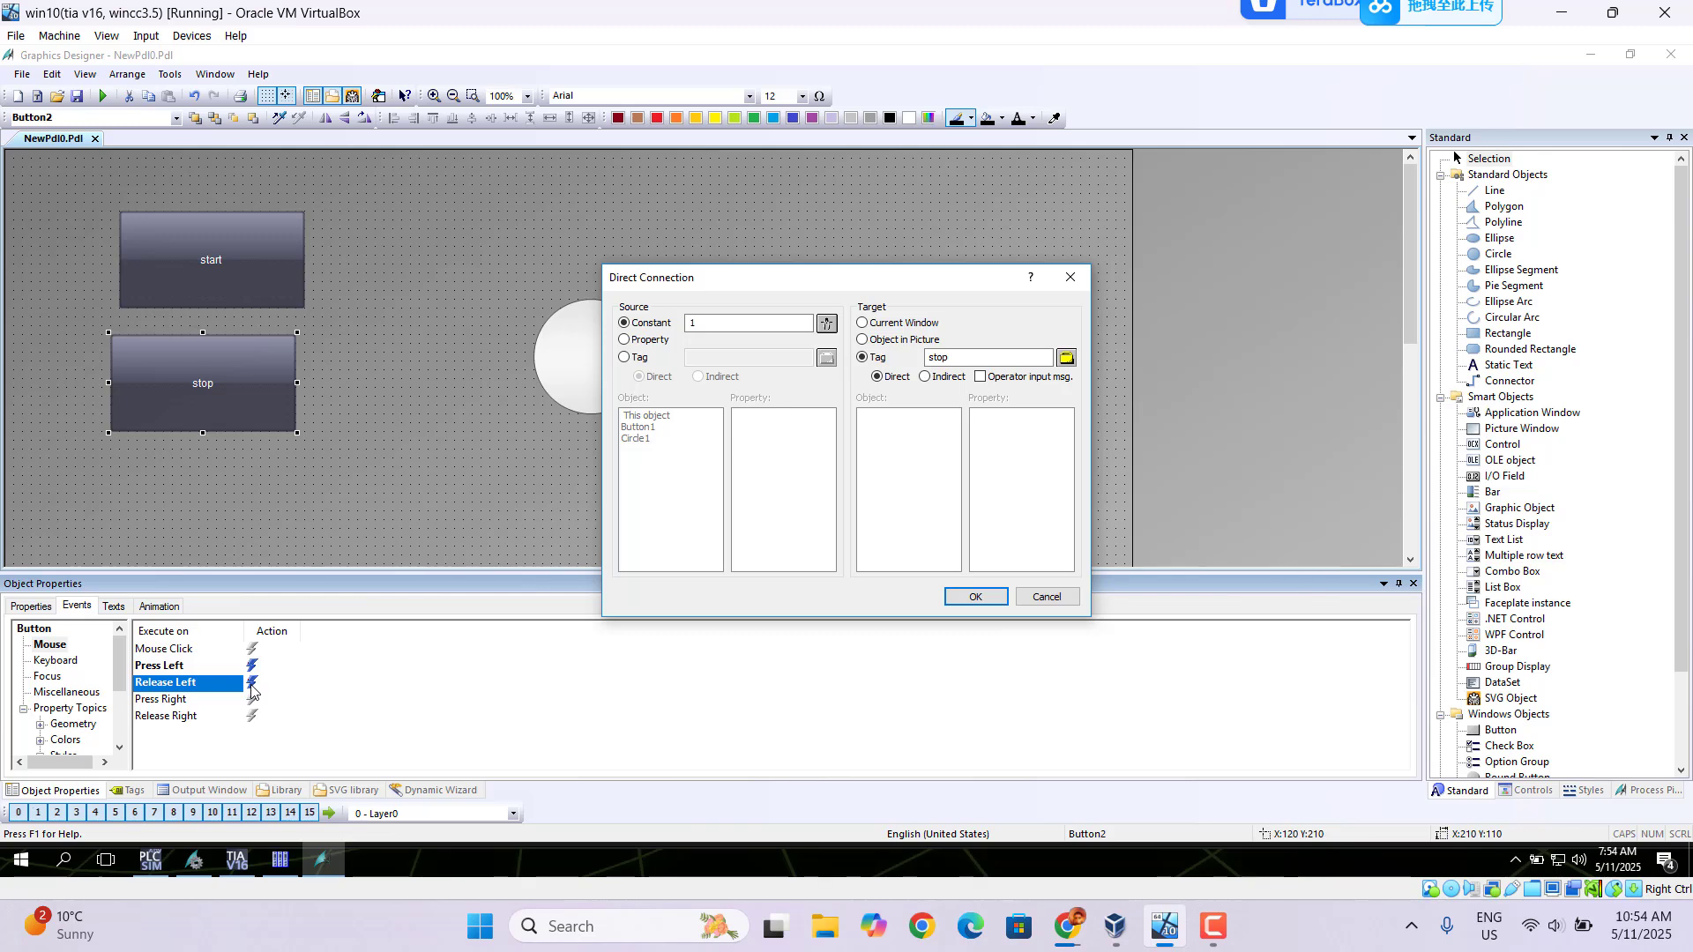
left_click(702, 323)
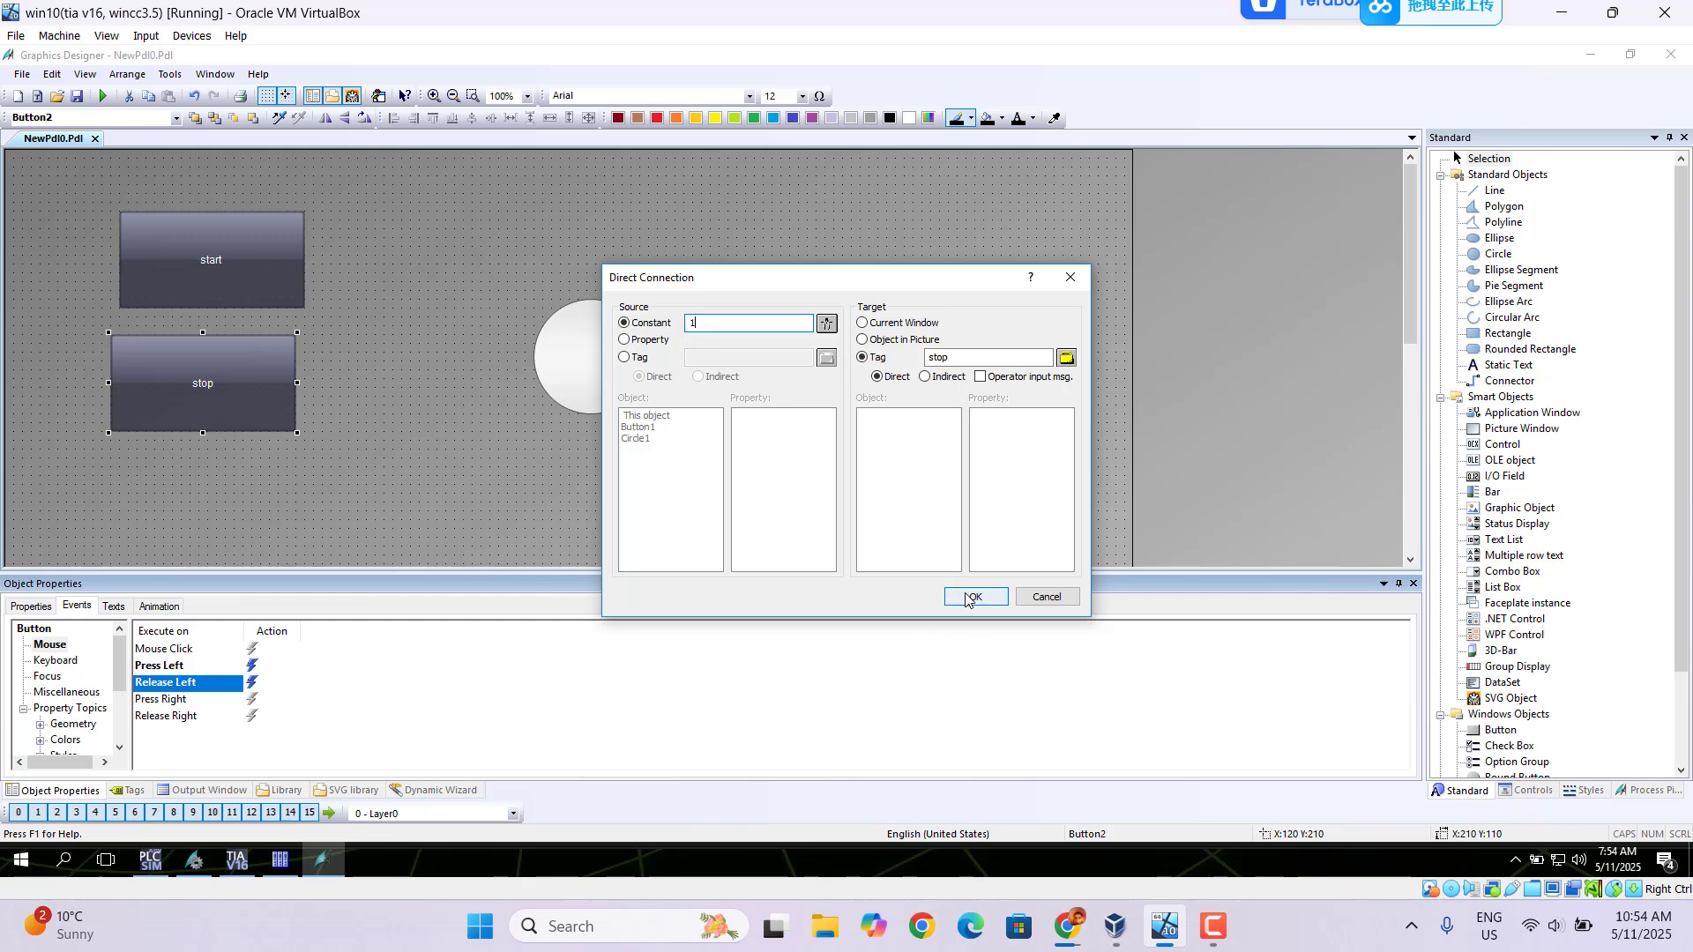
key("BackSpace")
left_click(972, 598)
- Review the direct connections of the stop button's Press Left event and the start button's Press Left and Release Left events
double_click(251, 667)
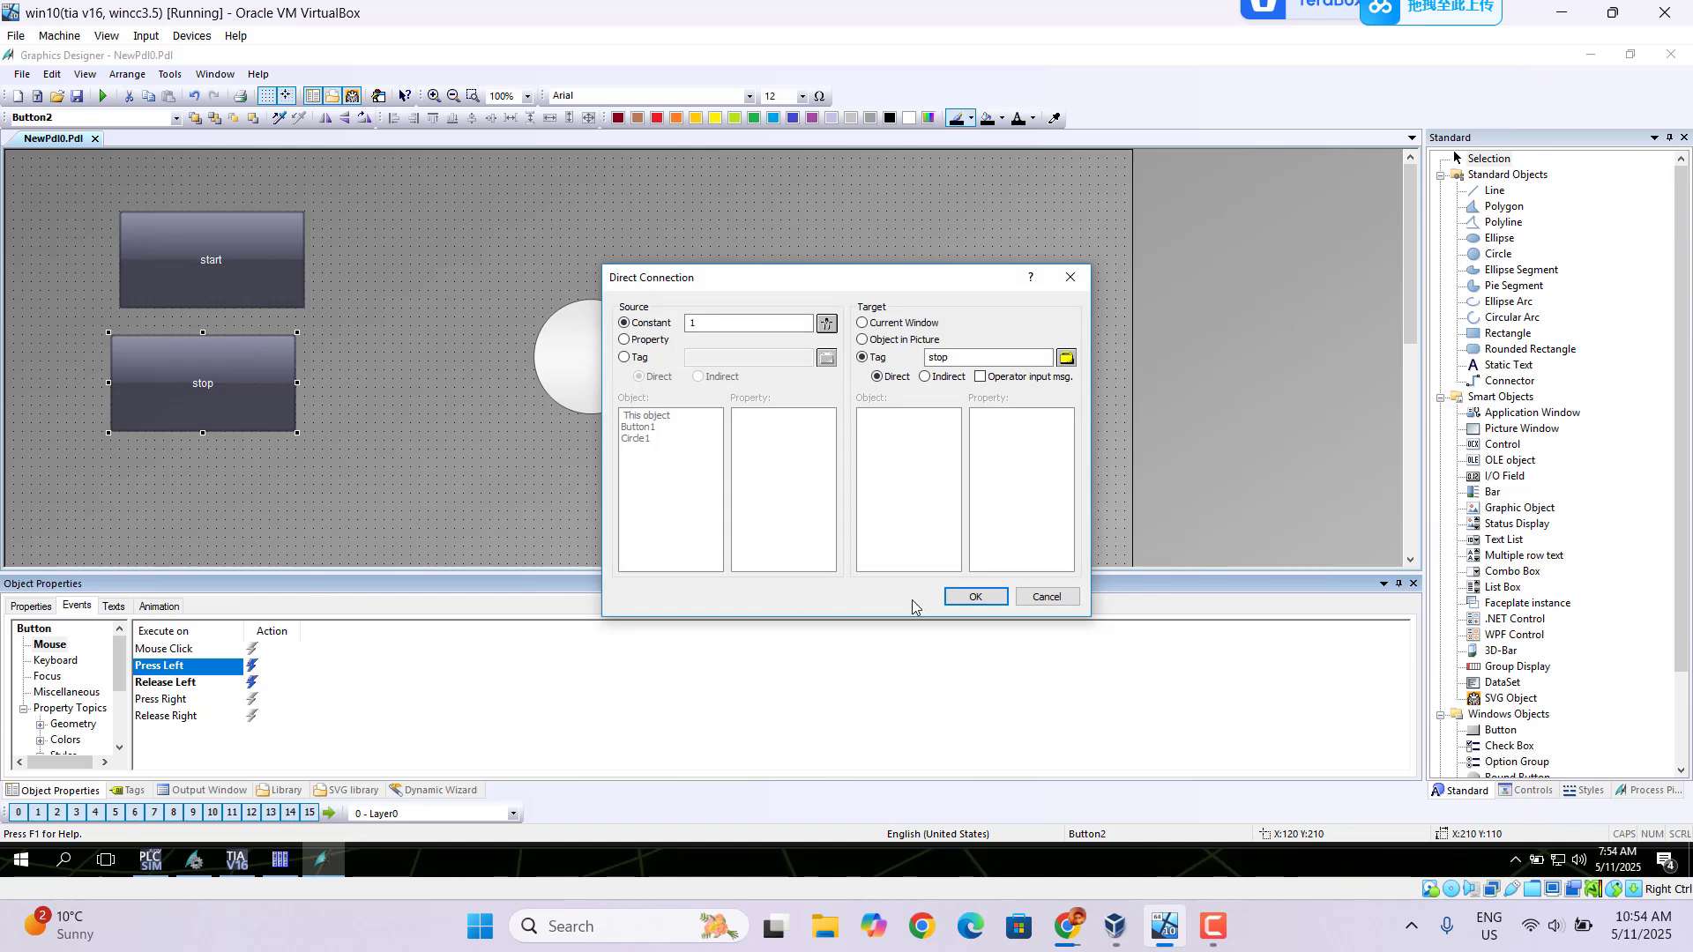
left_click(970, 597)
left_click(234, 278)
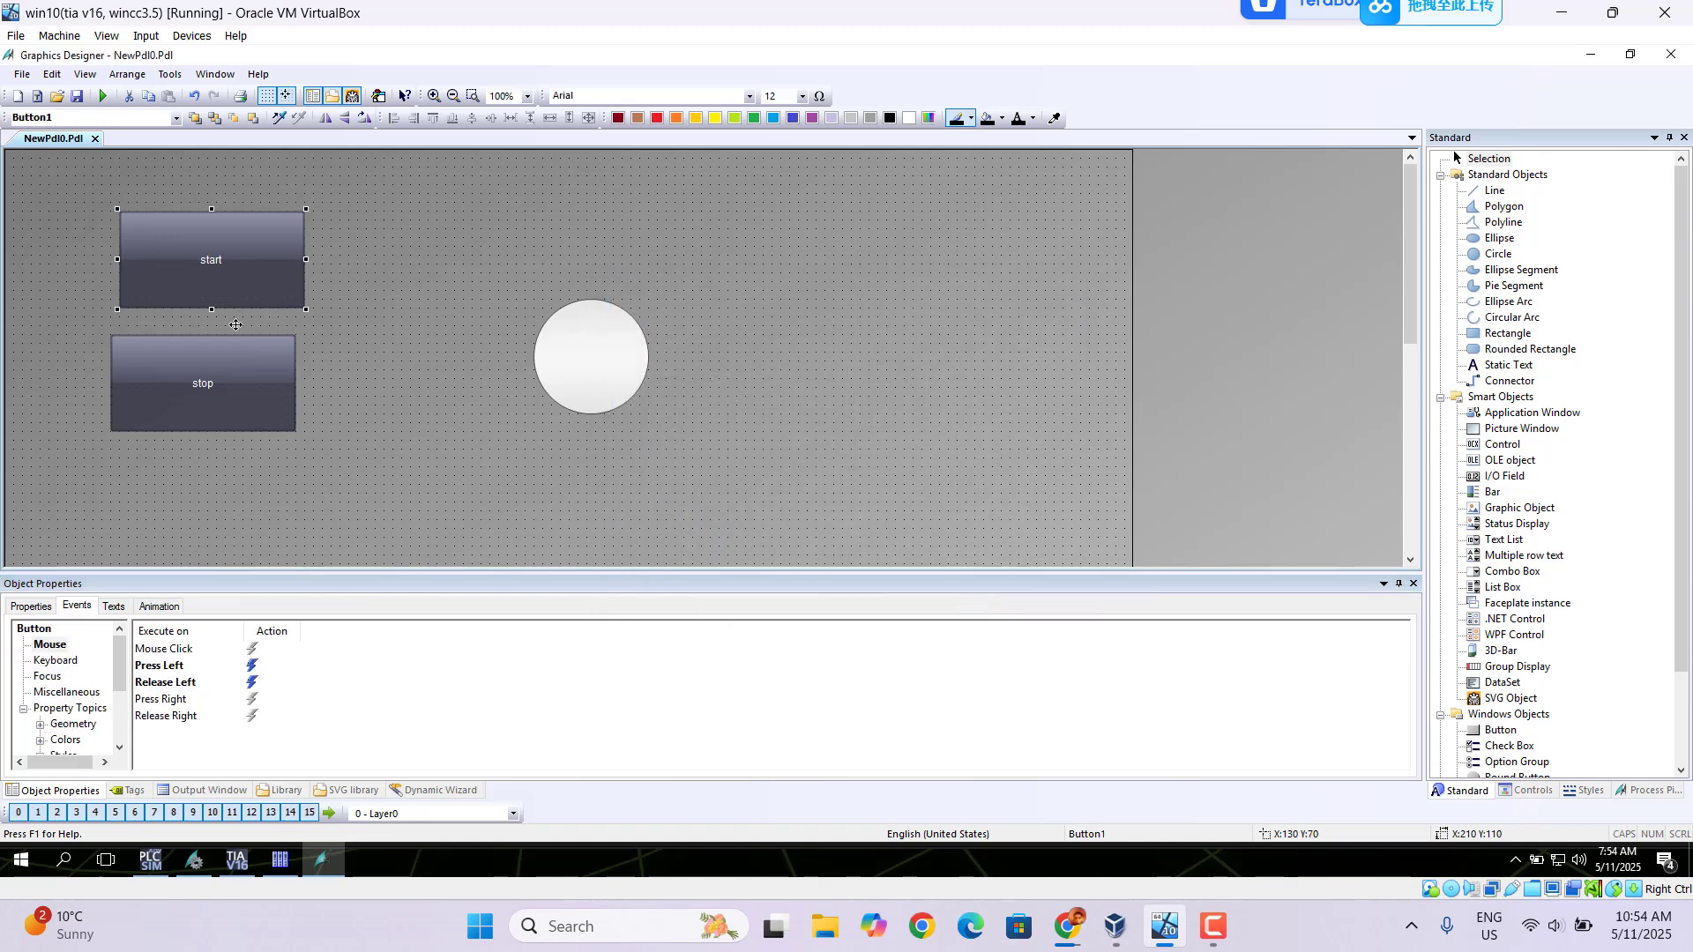
double_click(249, 666)
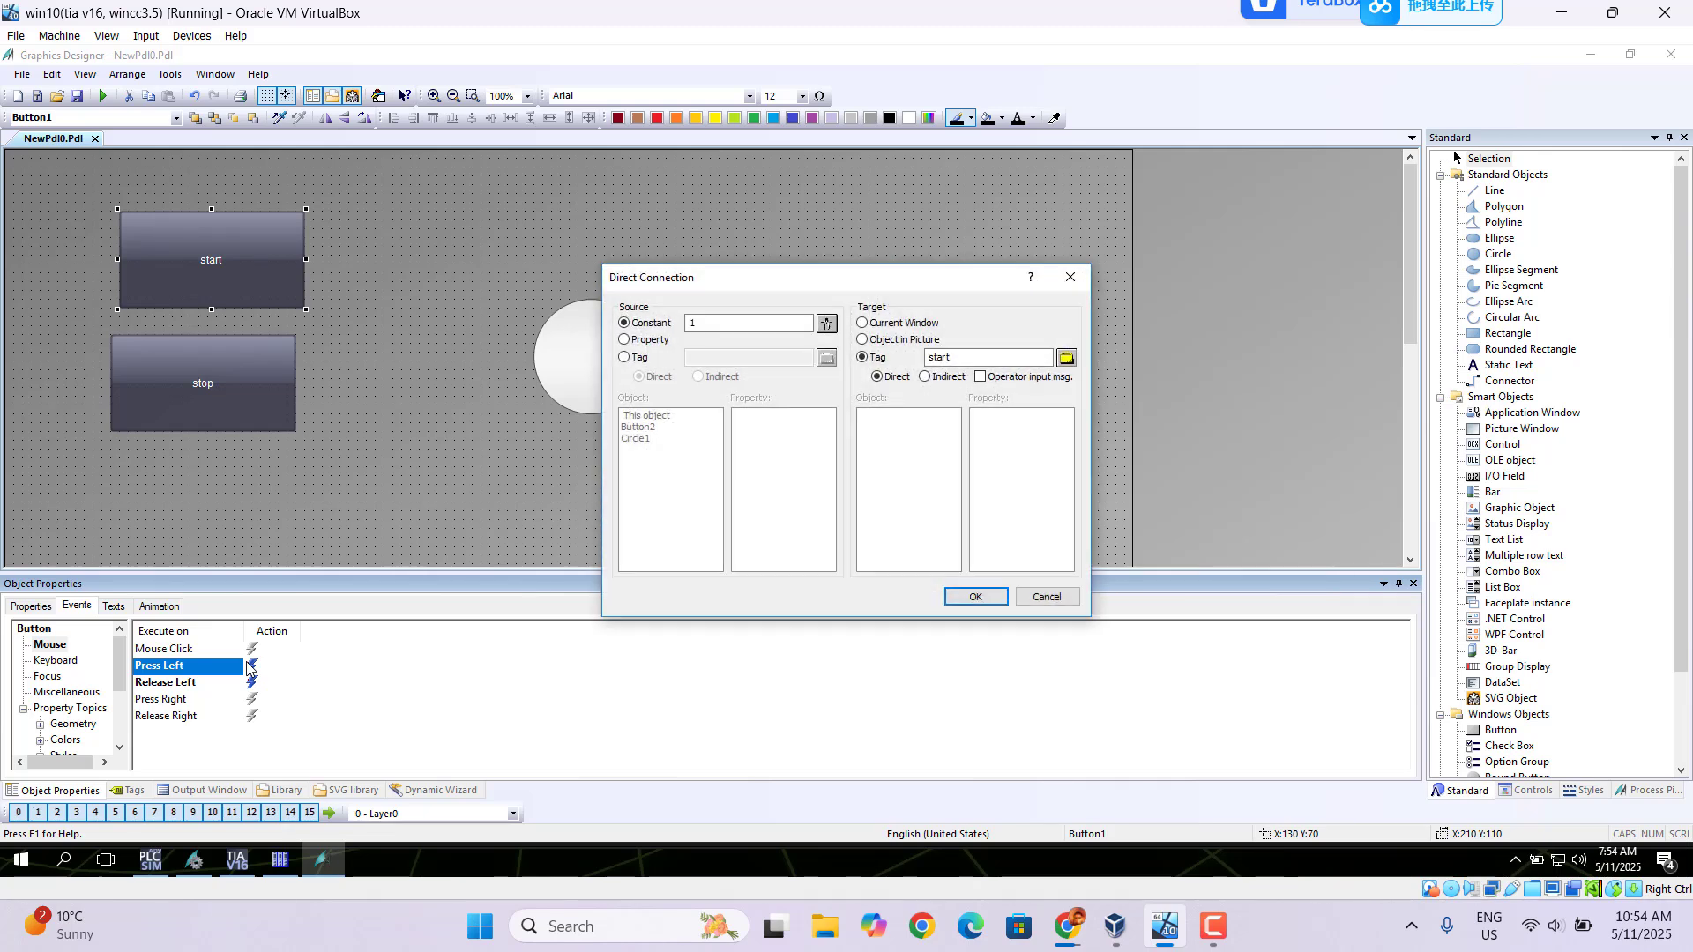
left_click(977, 599)
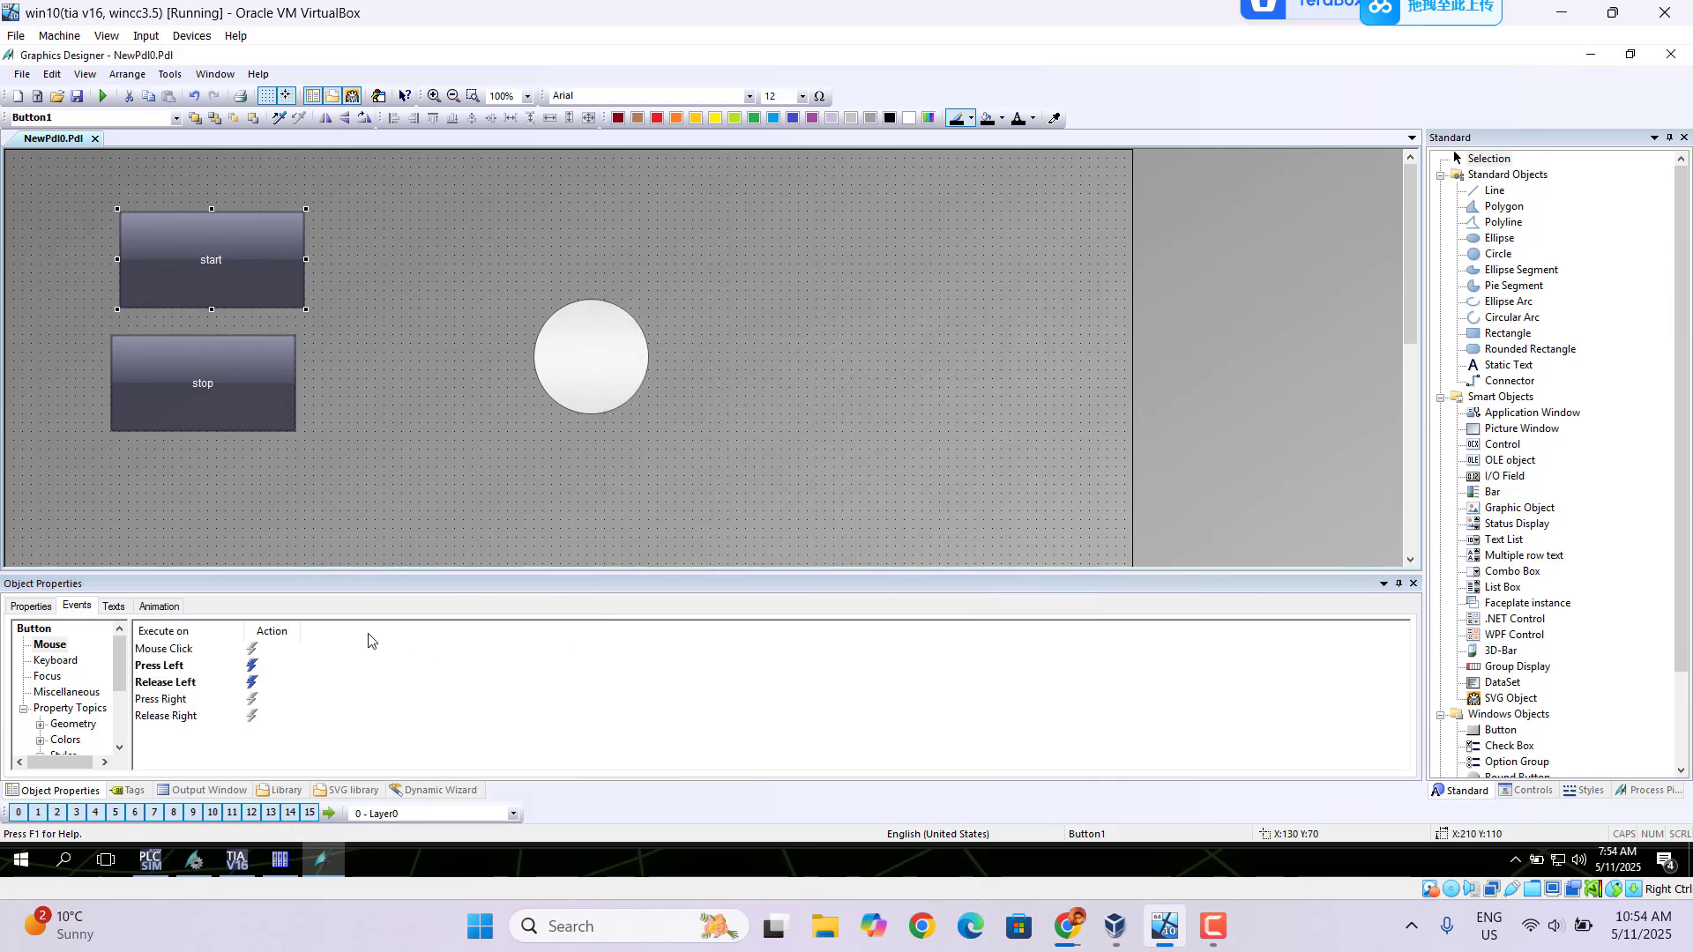
left_click(253, 682)
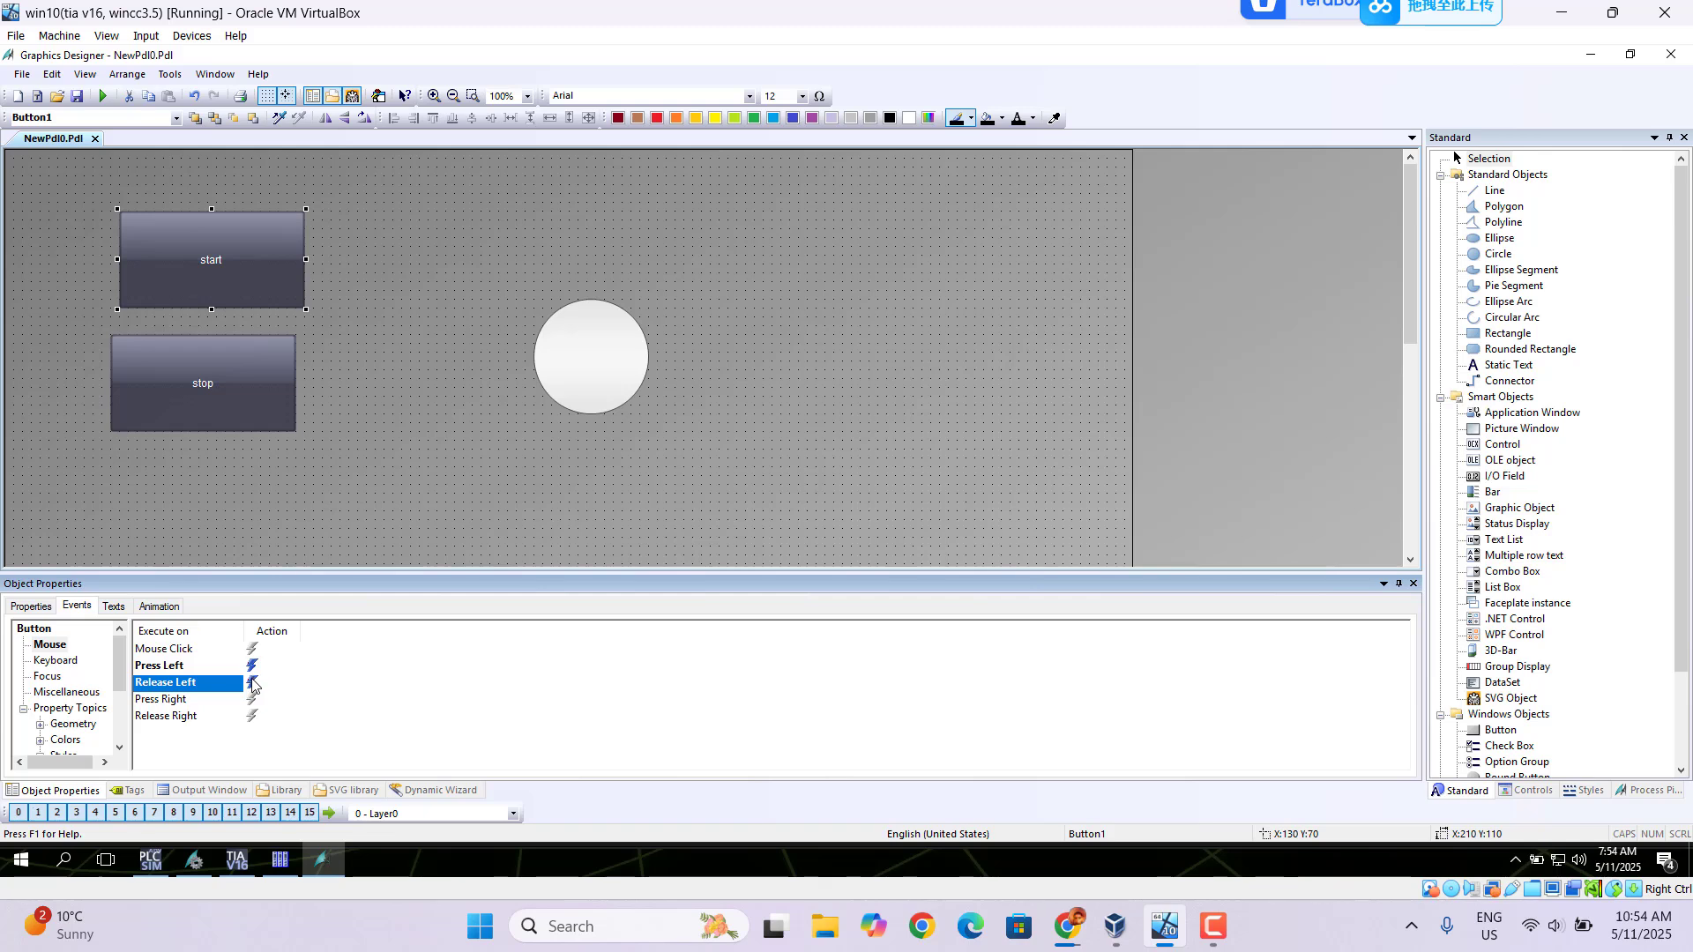
double_click(253, 683)
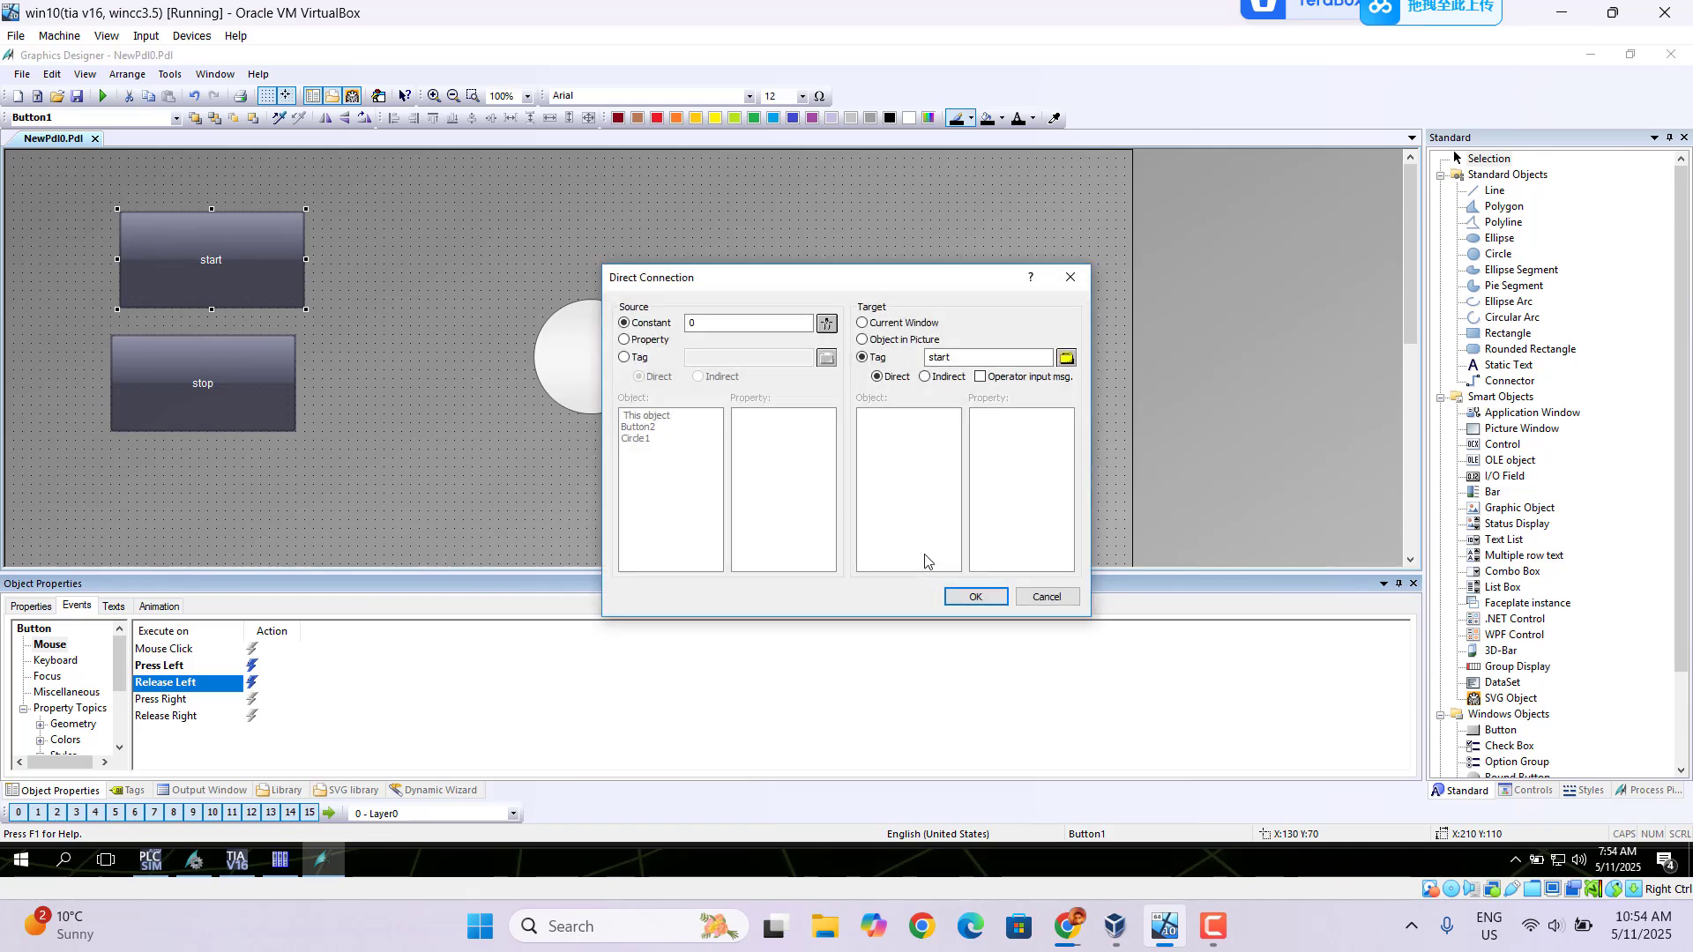
left_click(975, 597)
- Turn off the Global Color Scheme effect of the circle in the picture
left_click(590, 378)
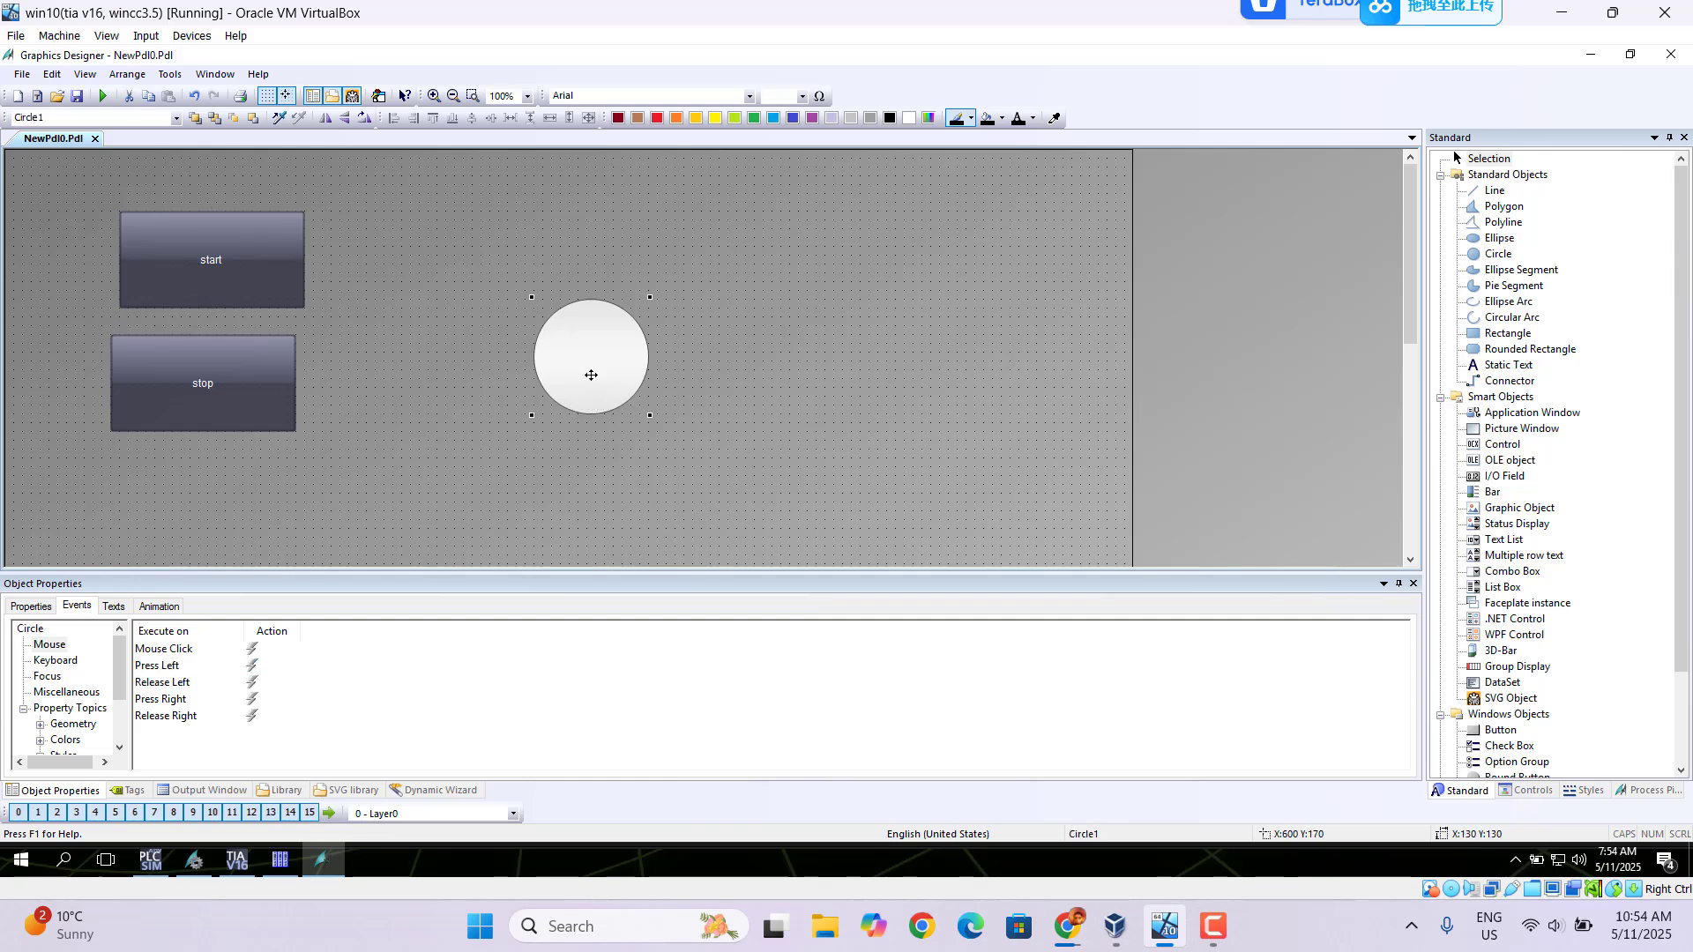
left_click(25, 609)
left_click(49, 742)
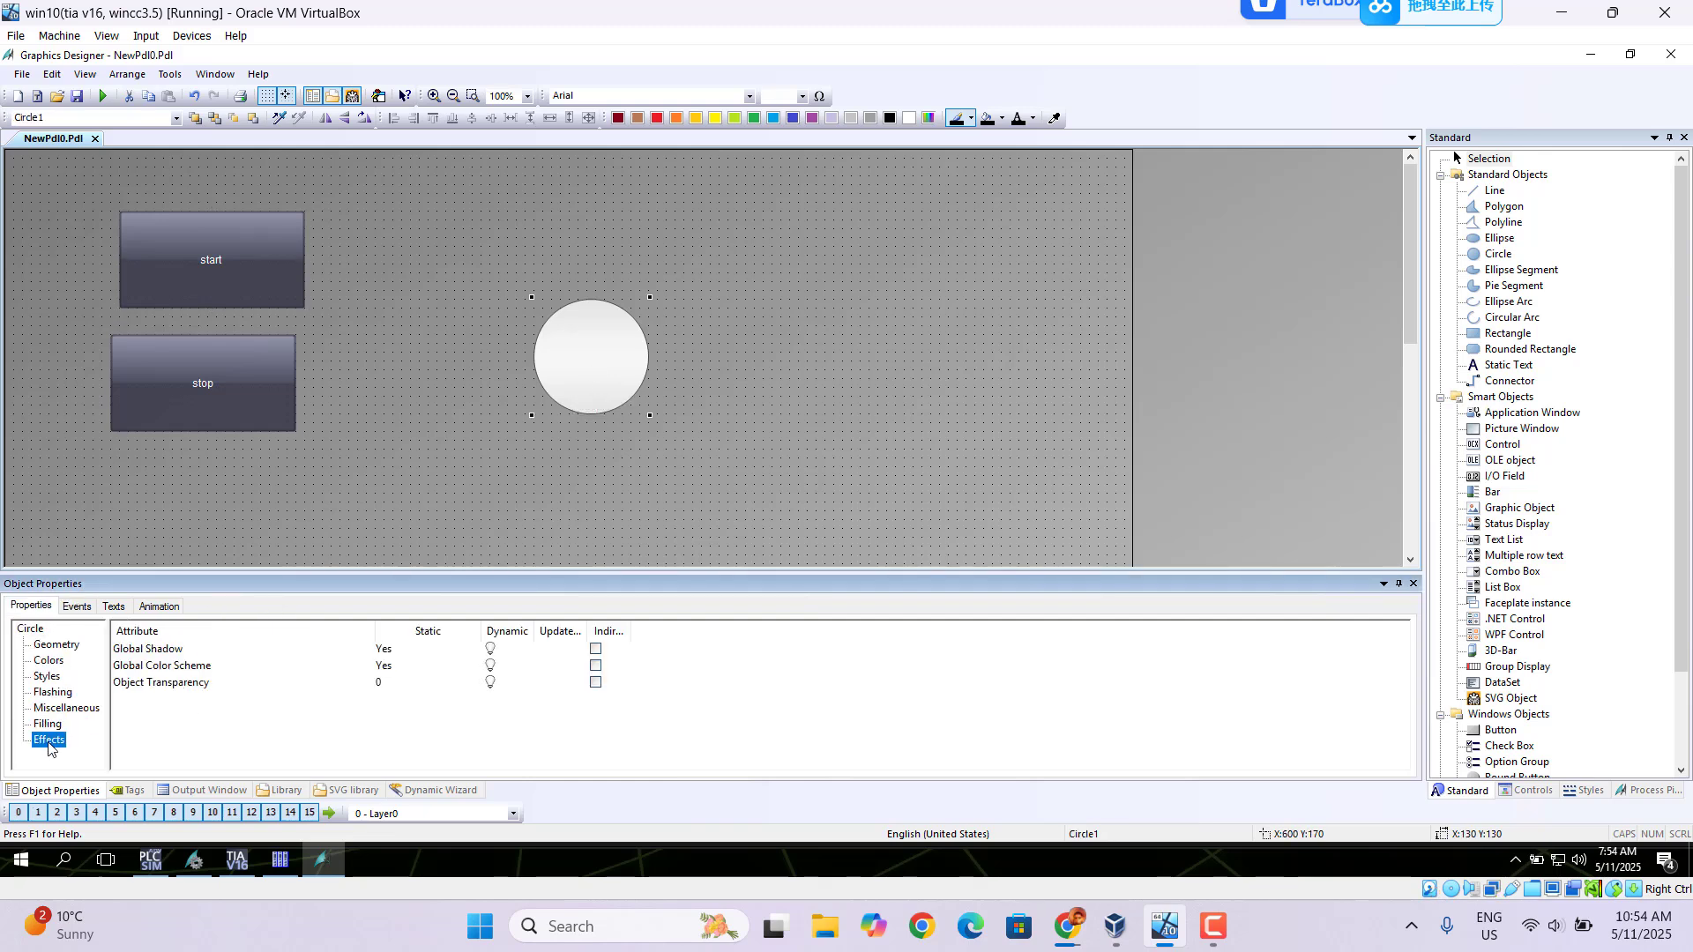
double_click(388, 670)
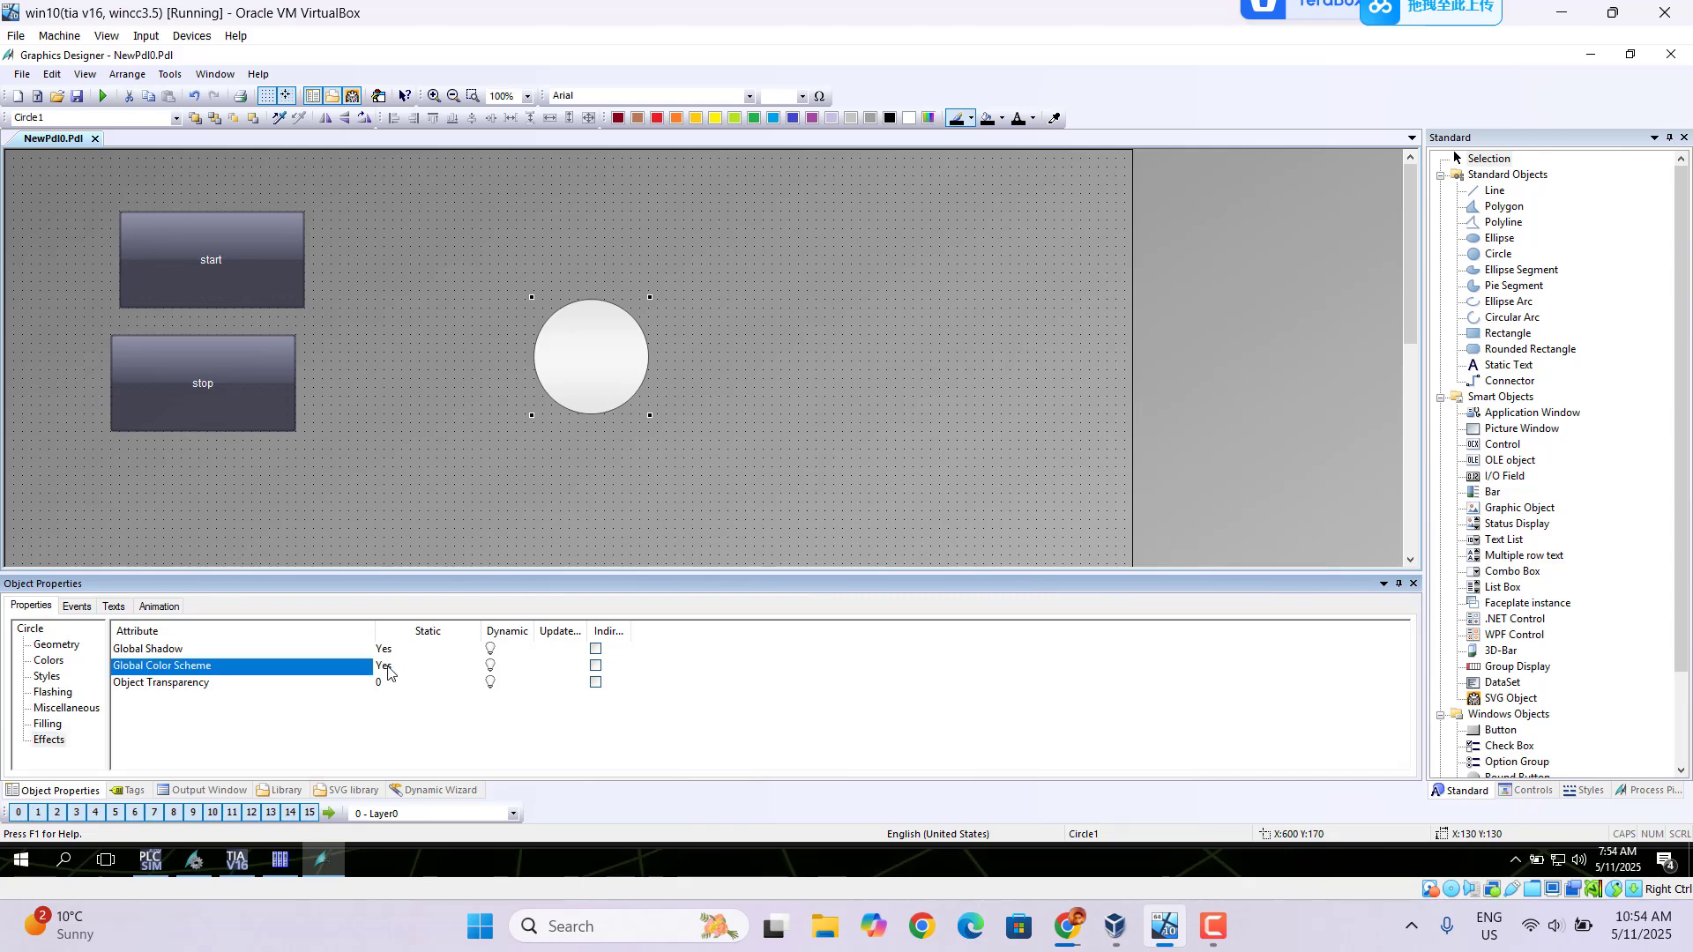
- Open a dynamic dialog for the circle's Background Color and set its data type to Boolean
left_click(46, 661)
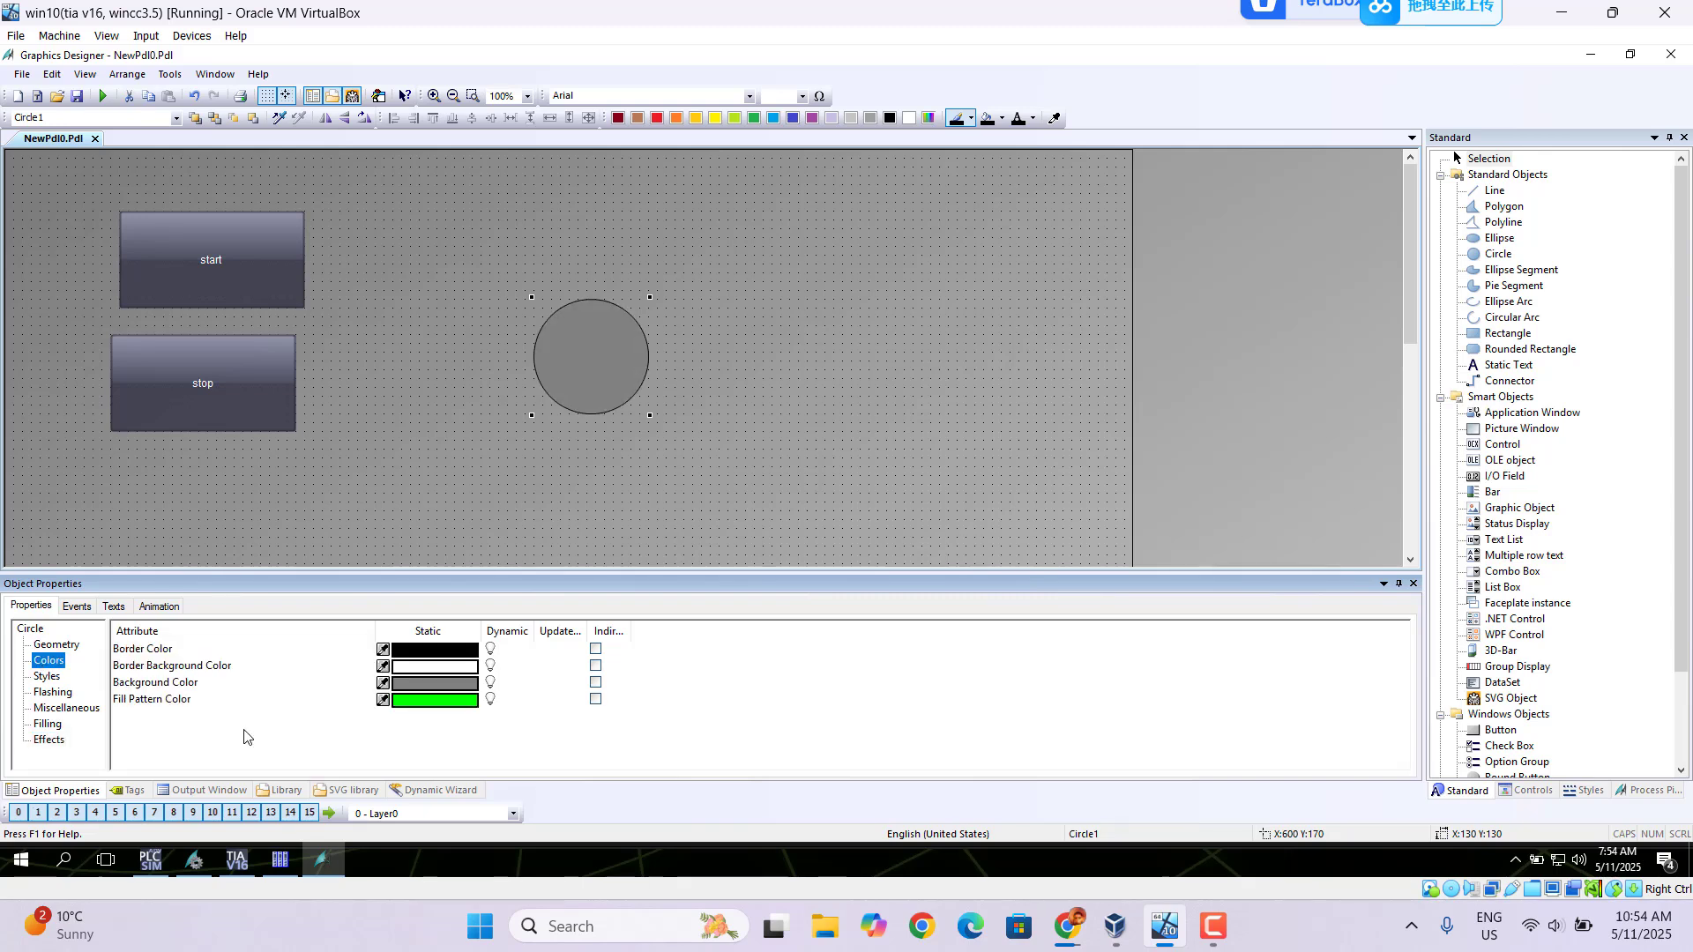
right_click(491, 681)
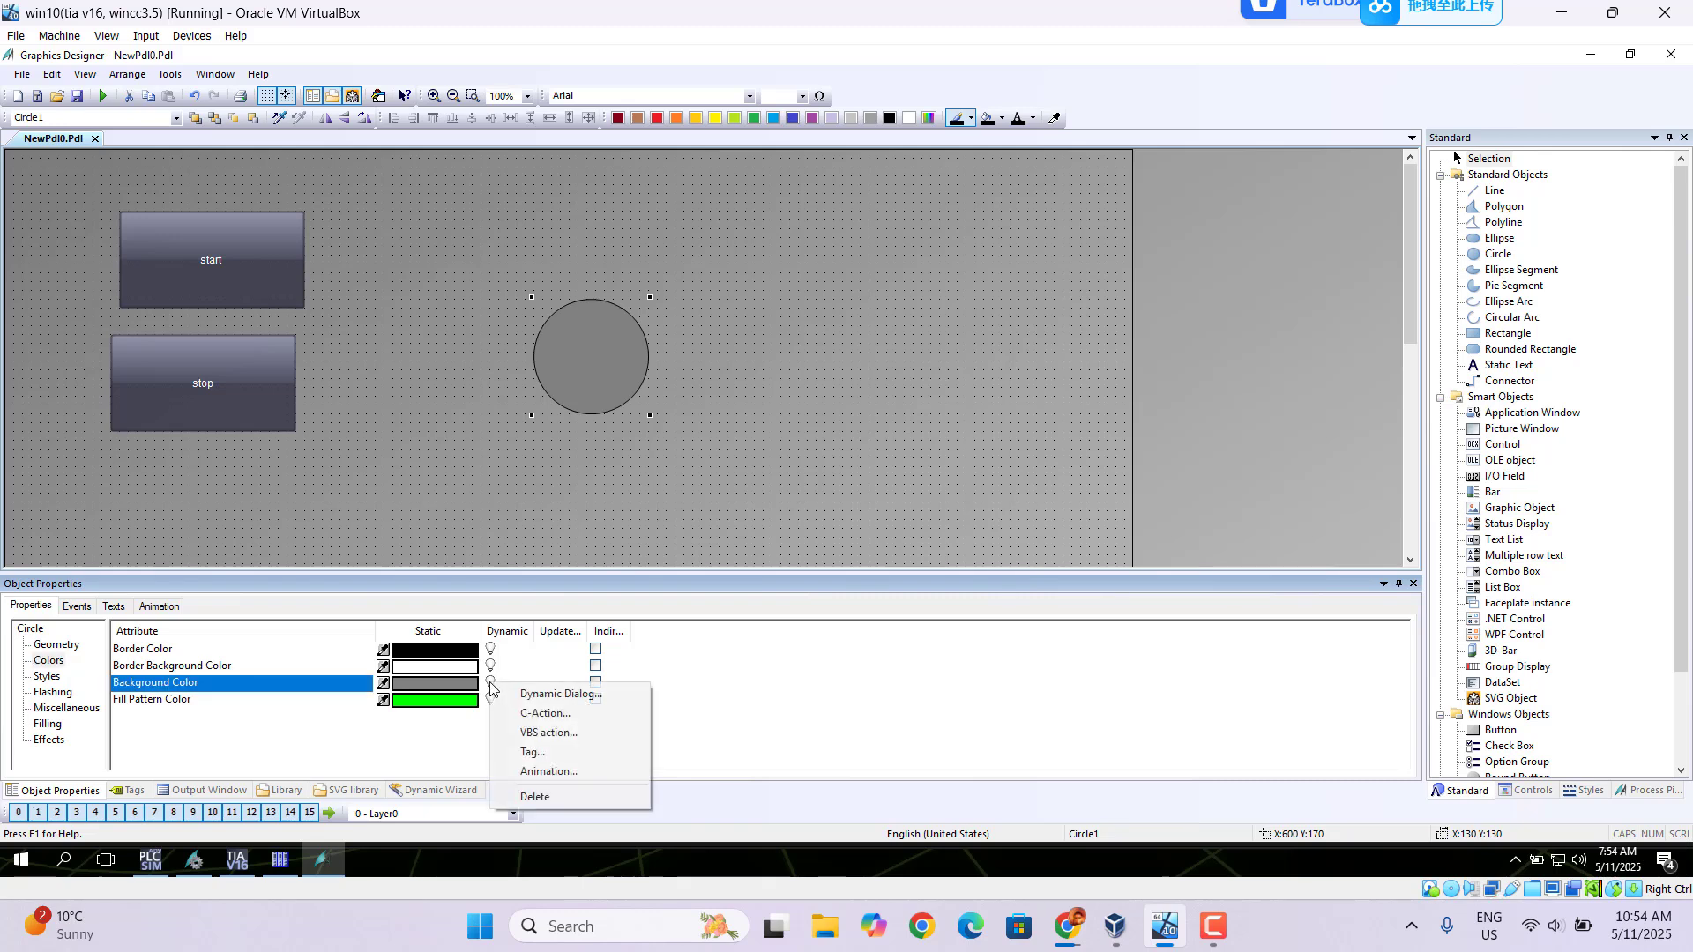
left_click(556, 701)
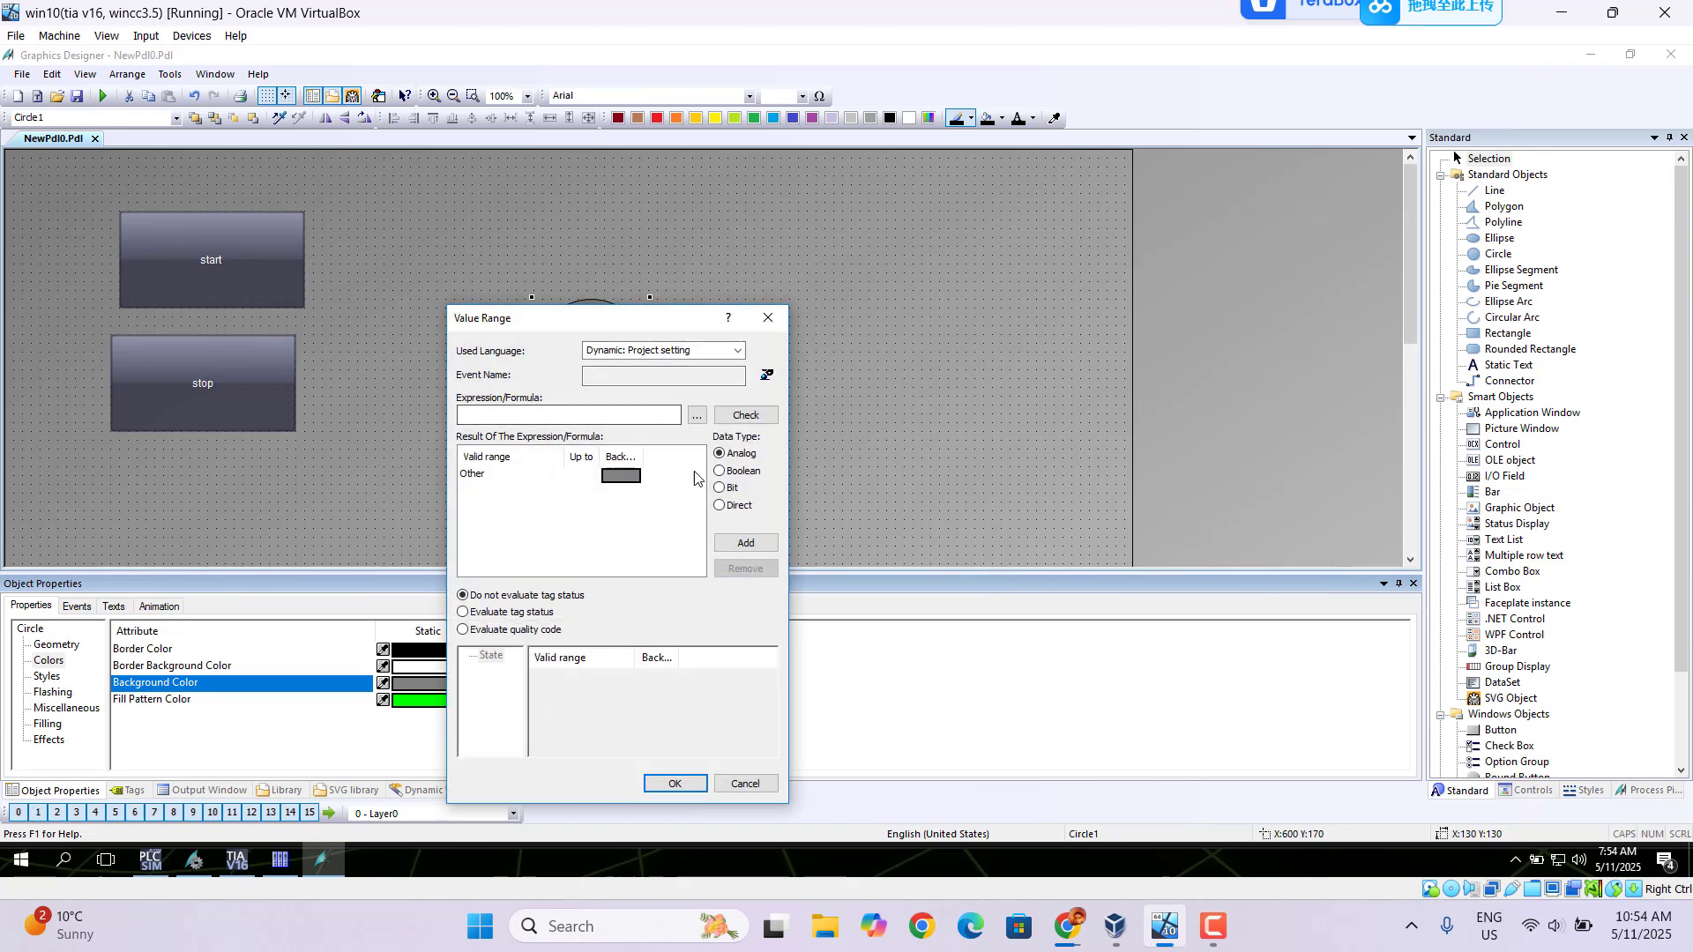
left_click(725, 474)
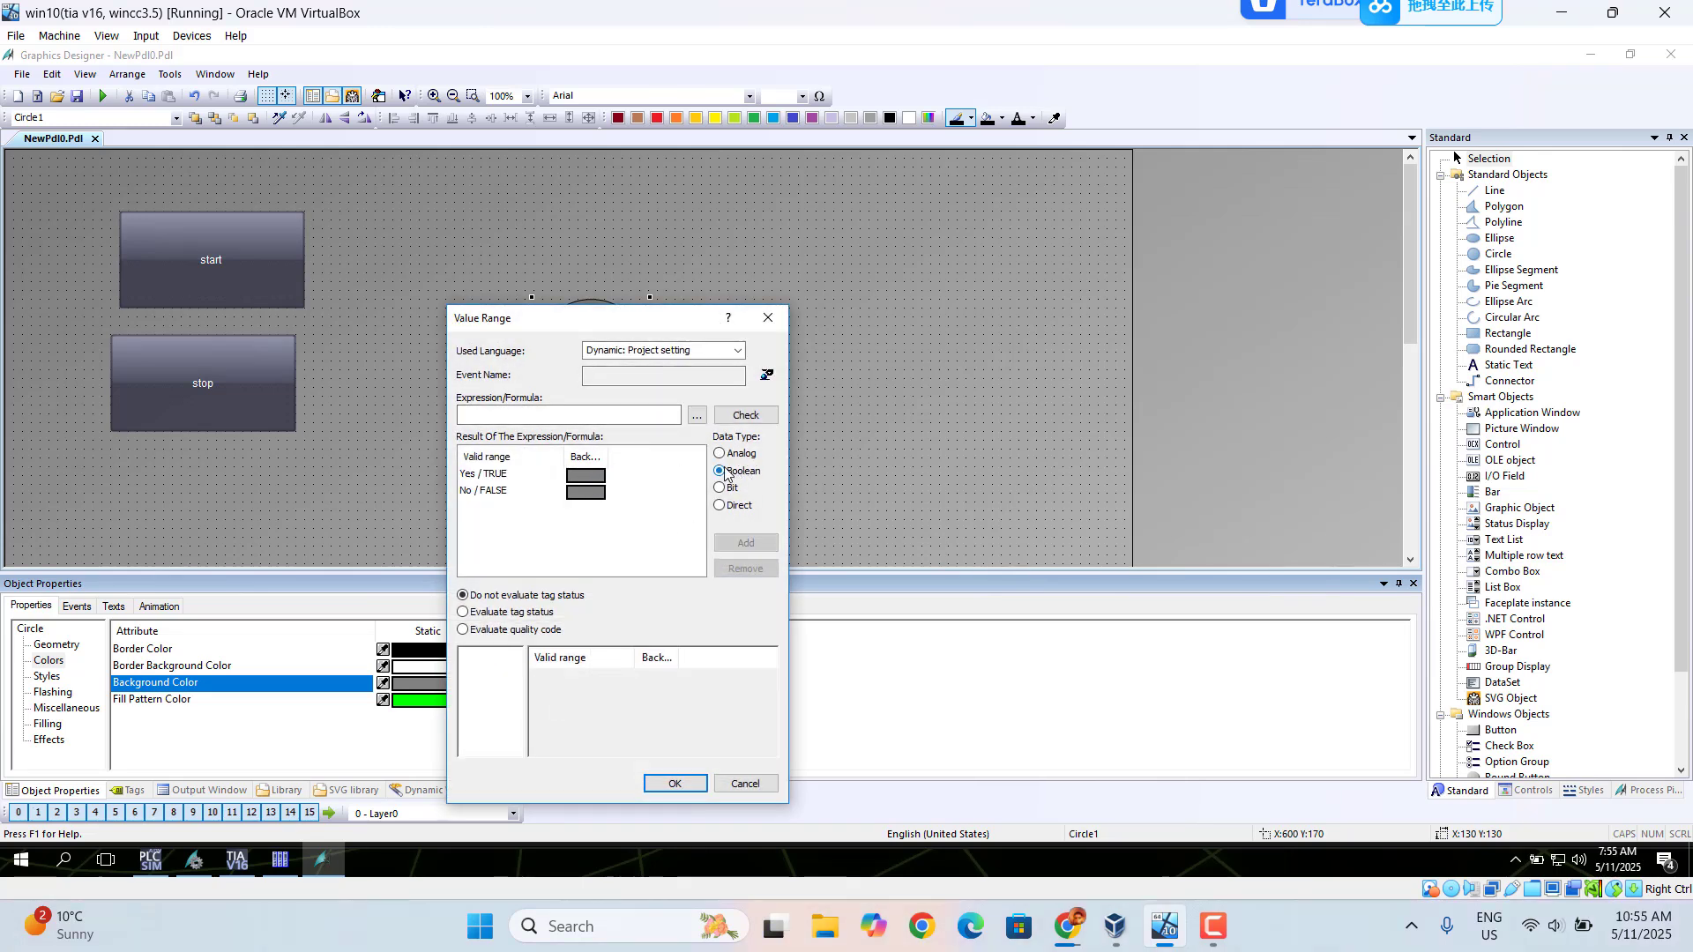
- Set the circle's background color to blue (2075FF) for Yes / TRUE and red (FF1818) for No / FALSE
double_click(587, 476)
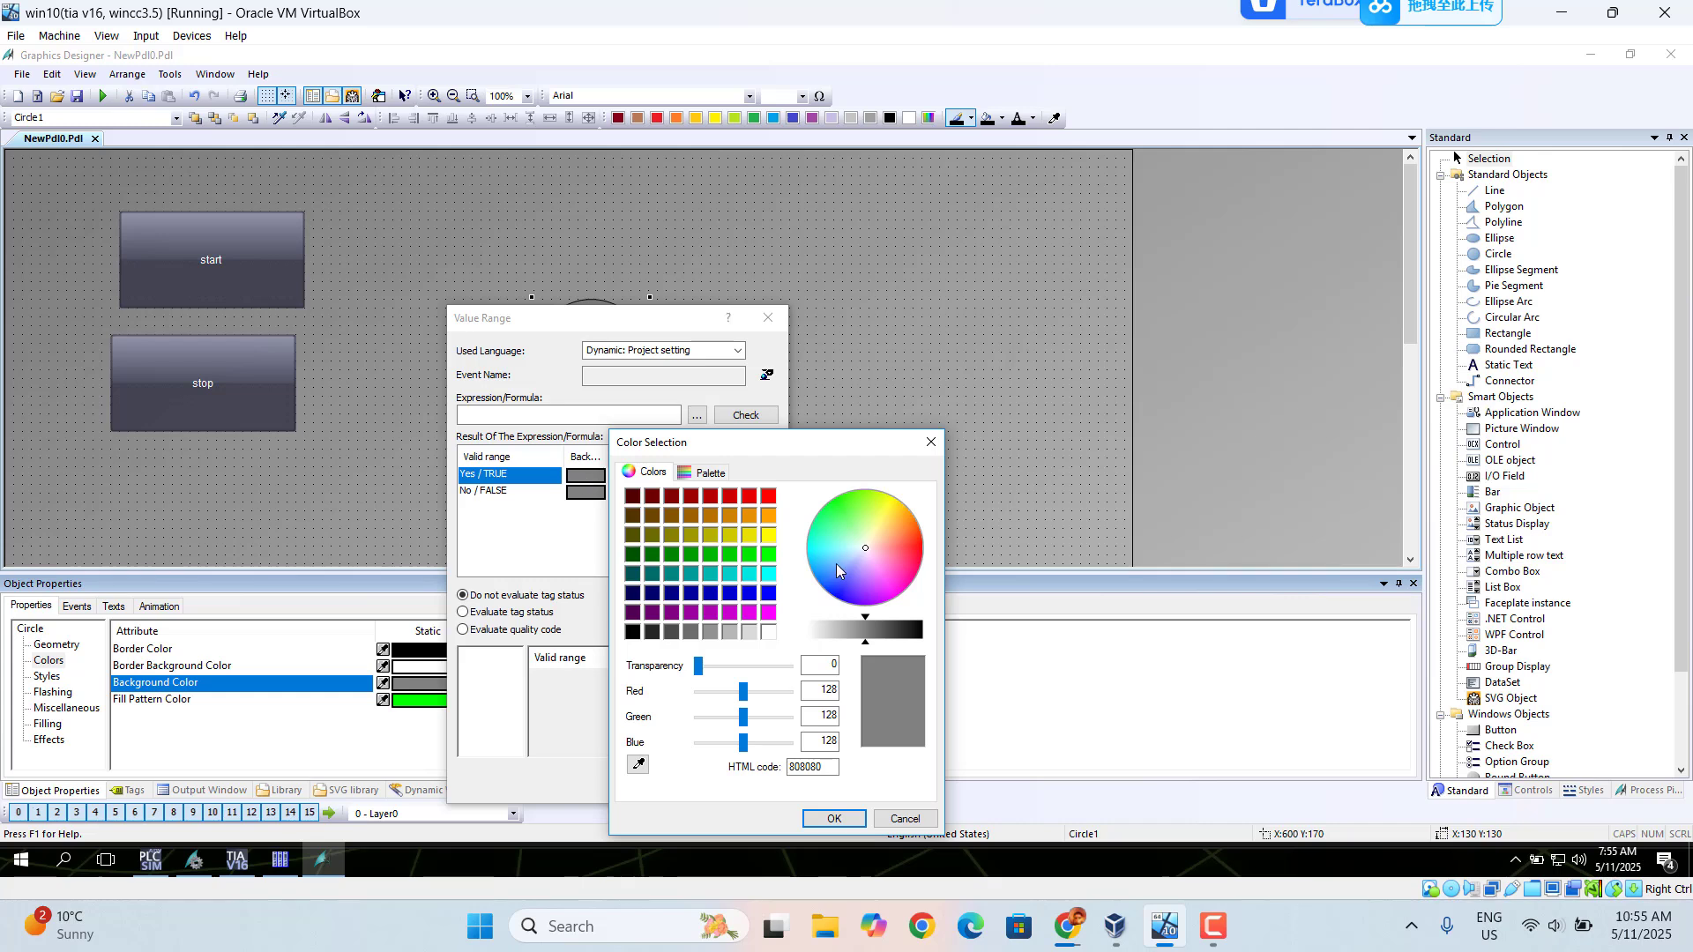
left_click(828, 587)
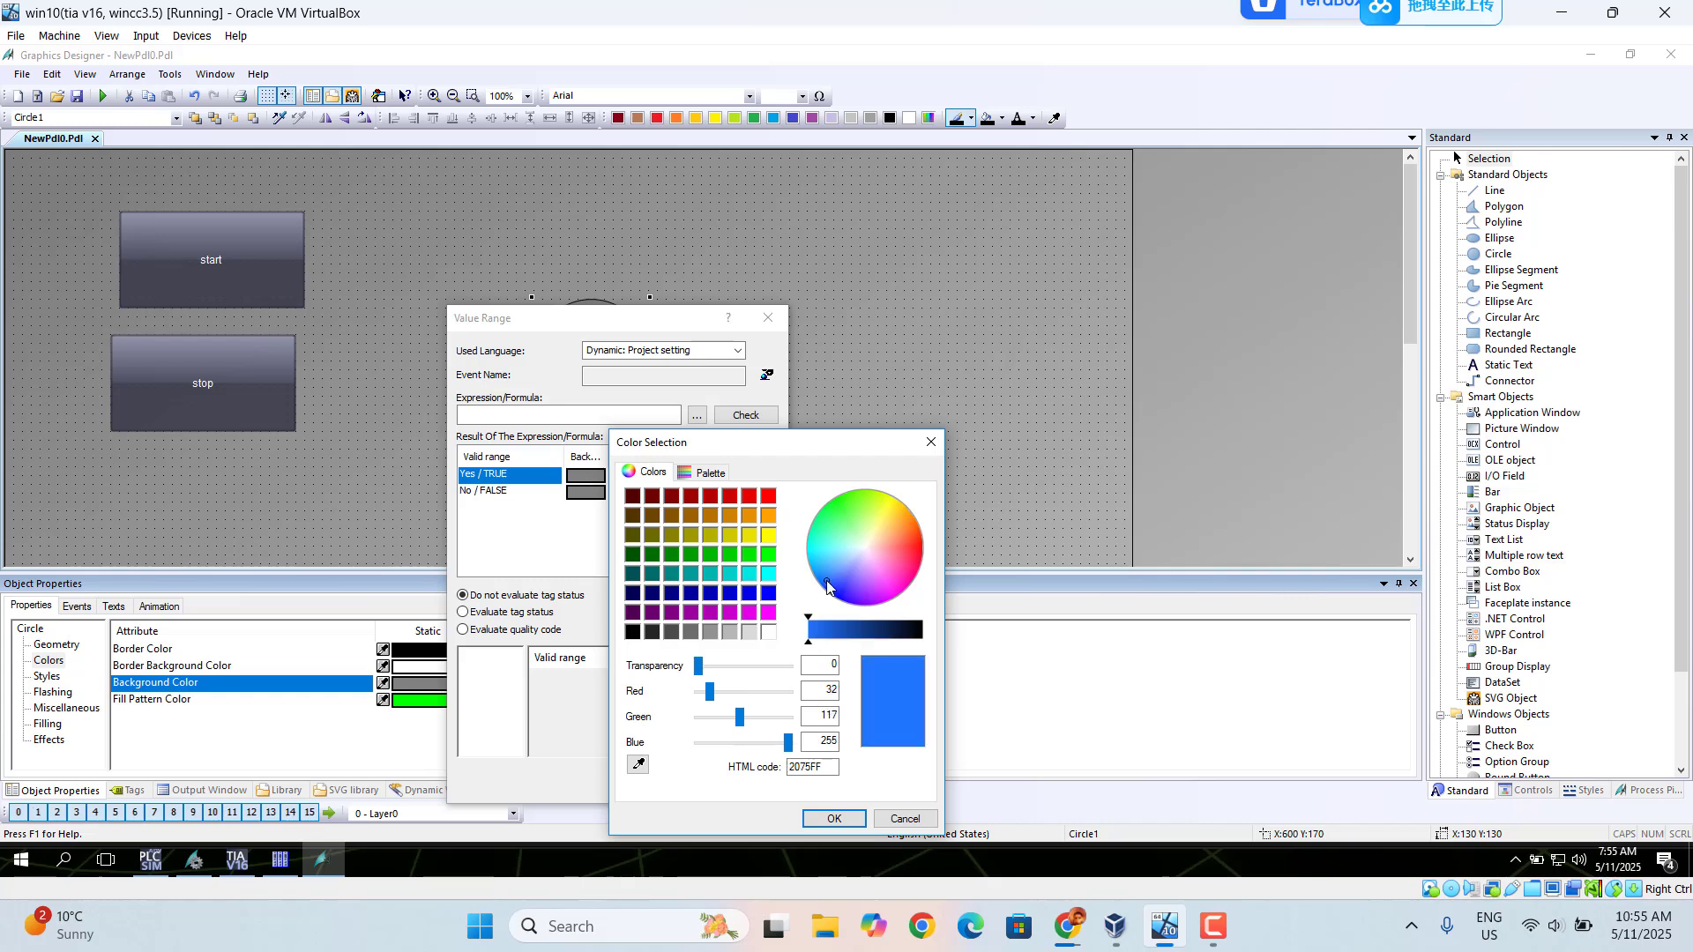
left_click(833, 818)
double_click(585, 492)
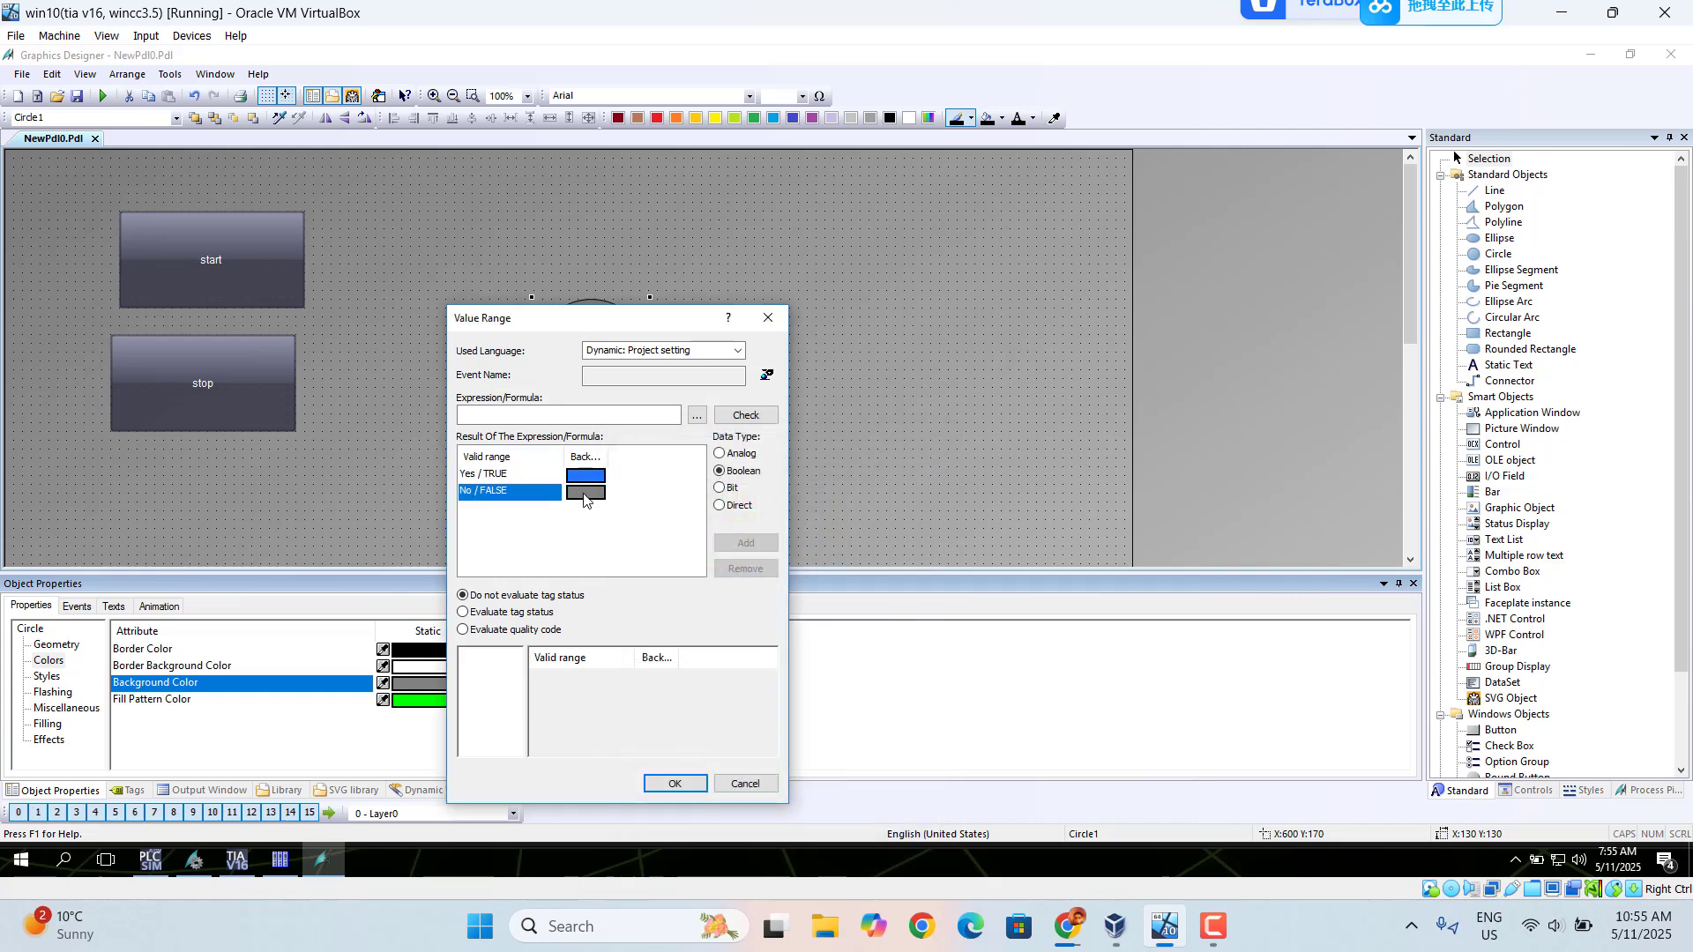
left_click(917, 547)
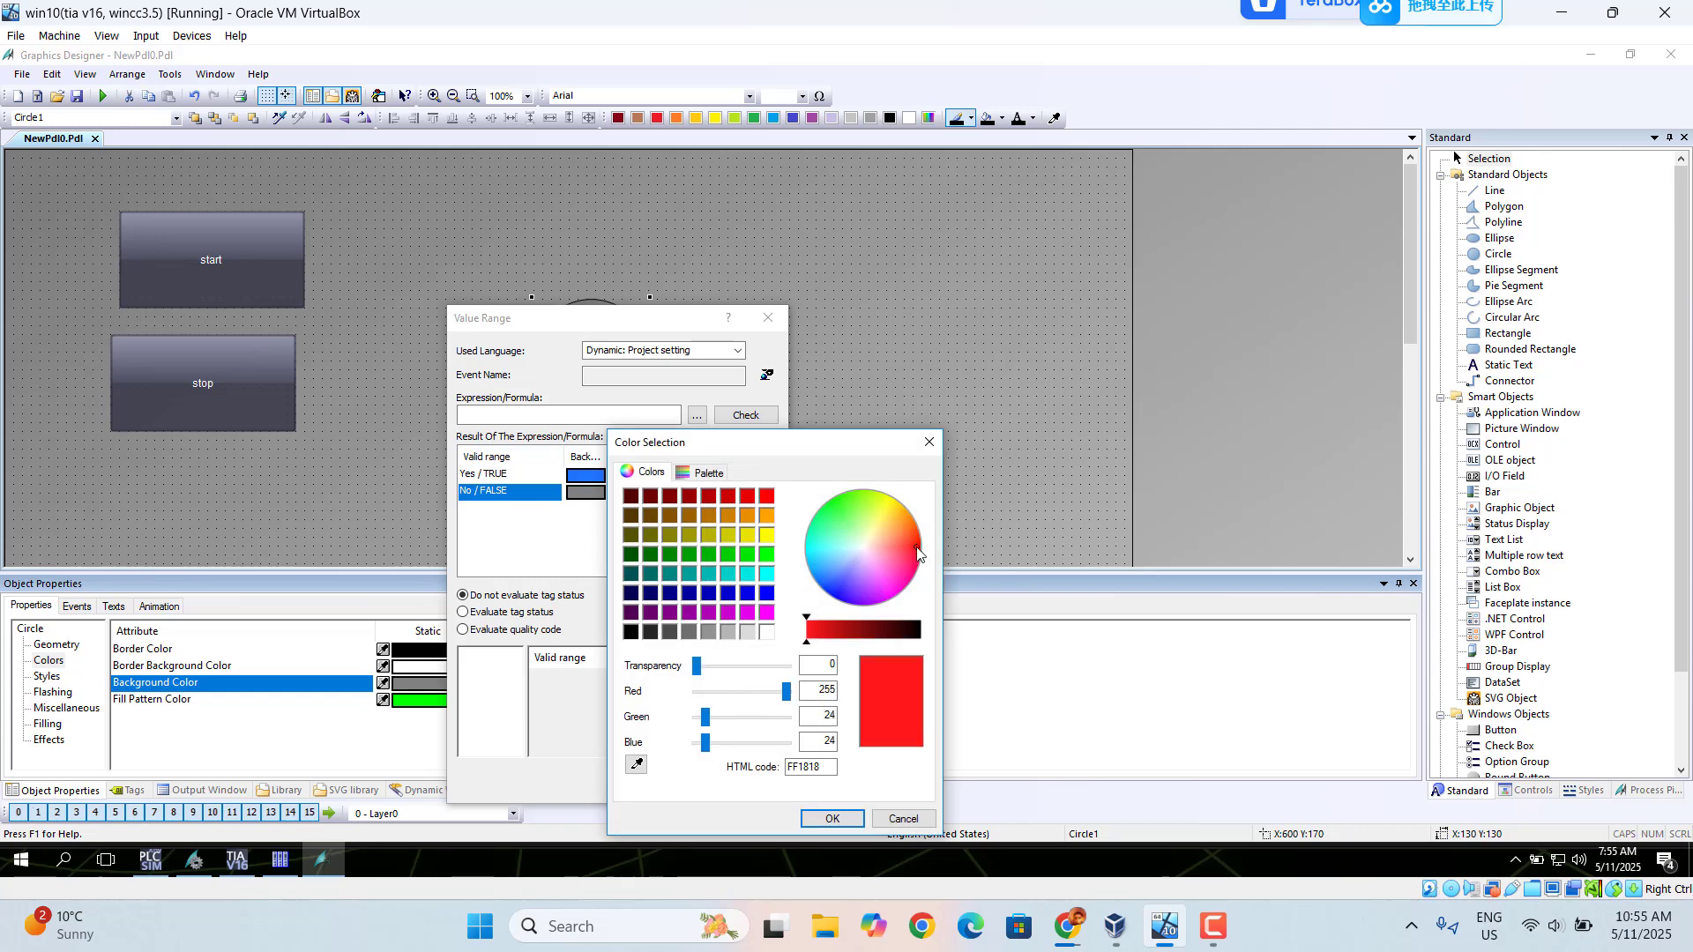
left_click(832, 818)
- Use the light tag as the expression of the circle's background color dynamic and check it for errors
left_click(696, 421)
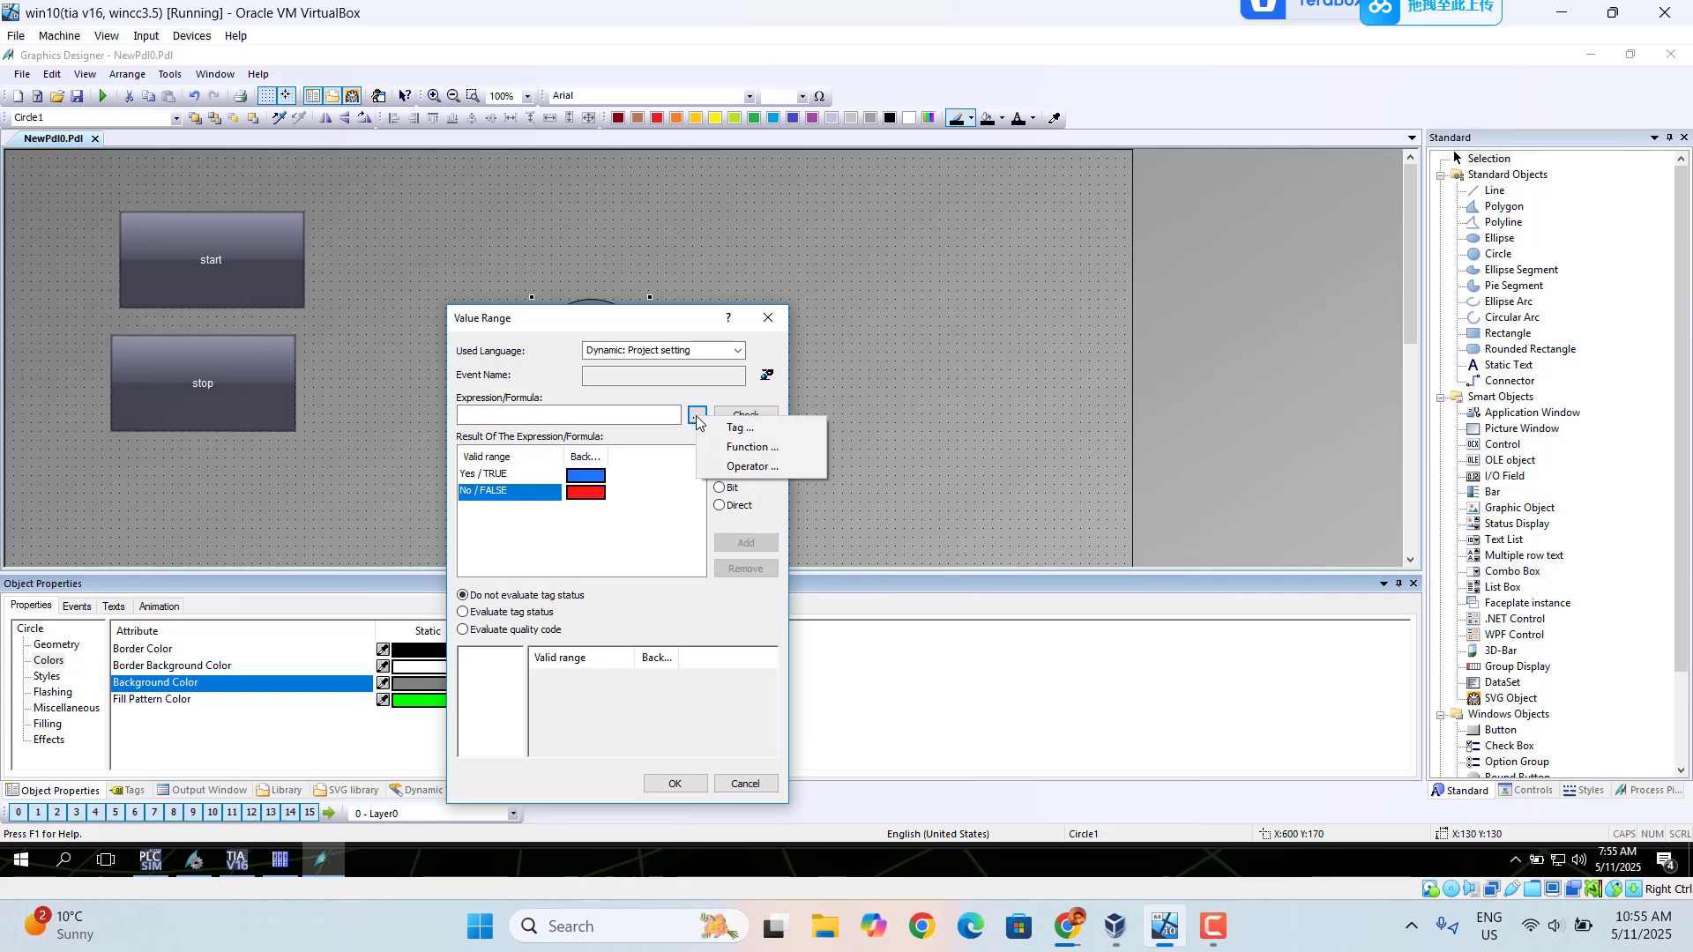
left_click(719, 427)
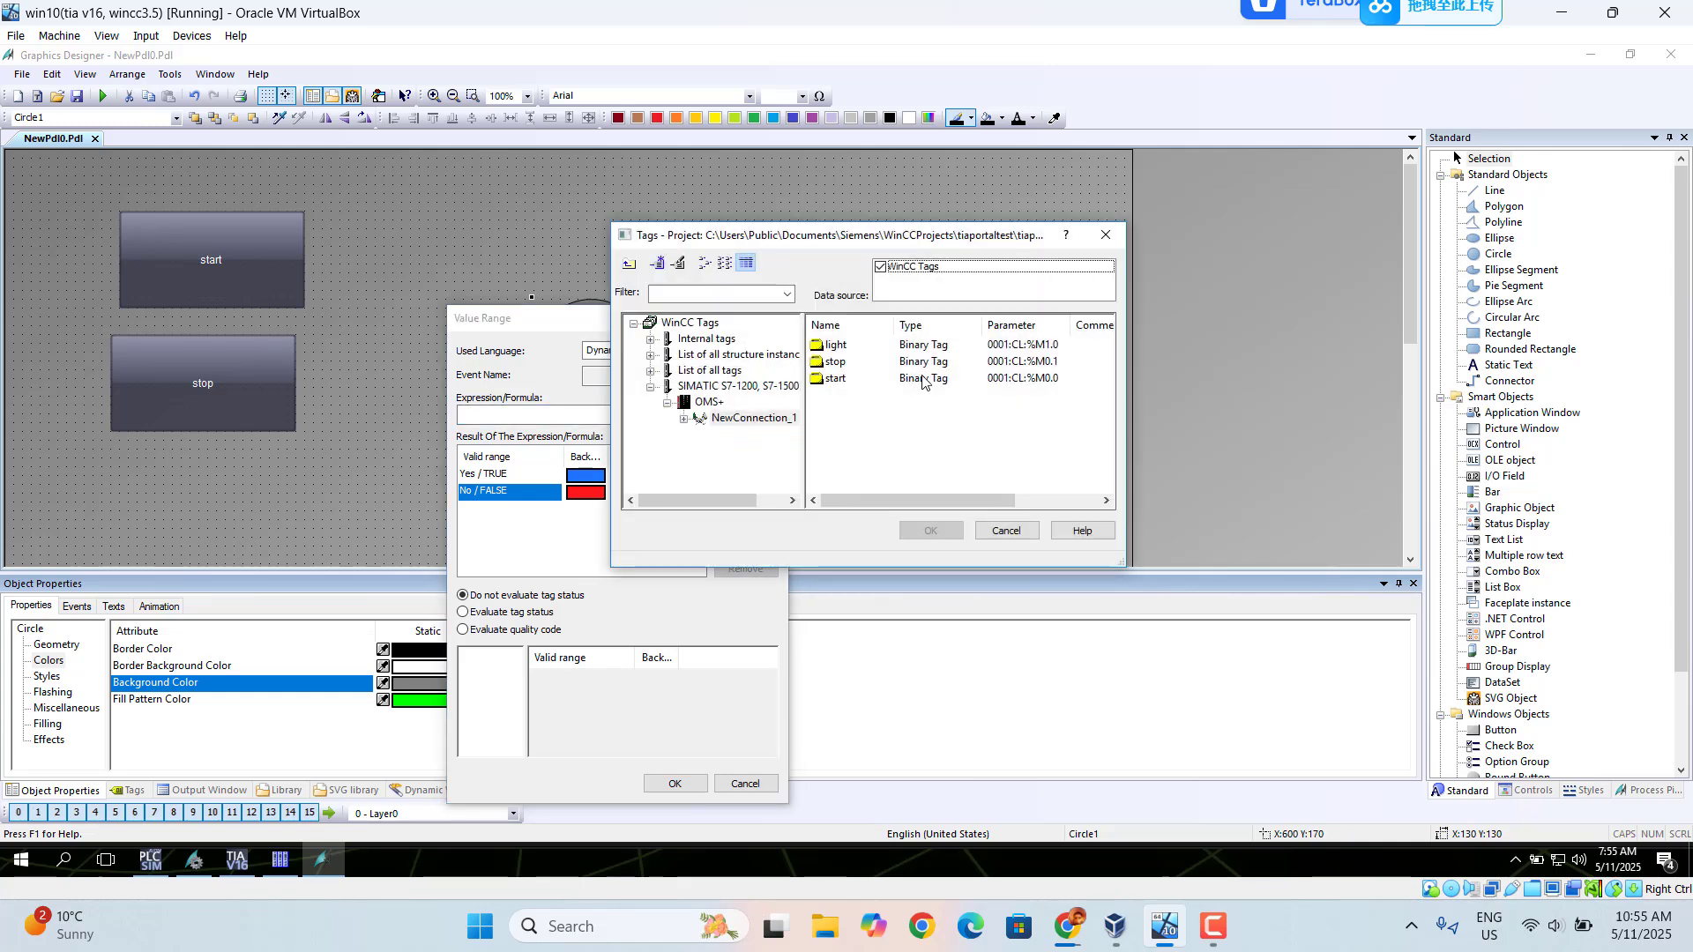
left_click(833, 345)
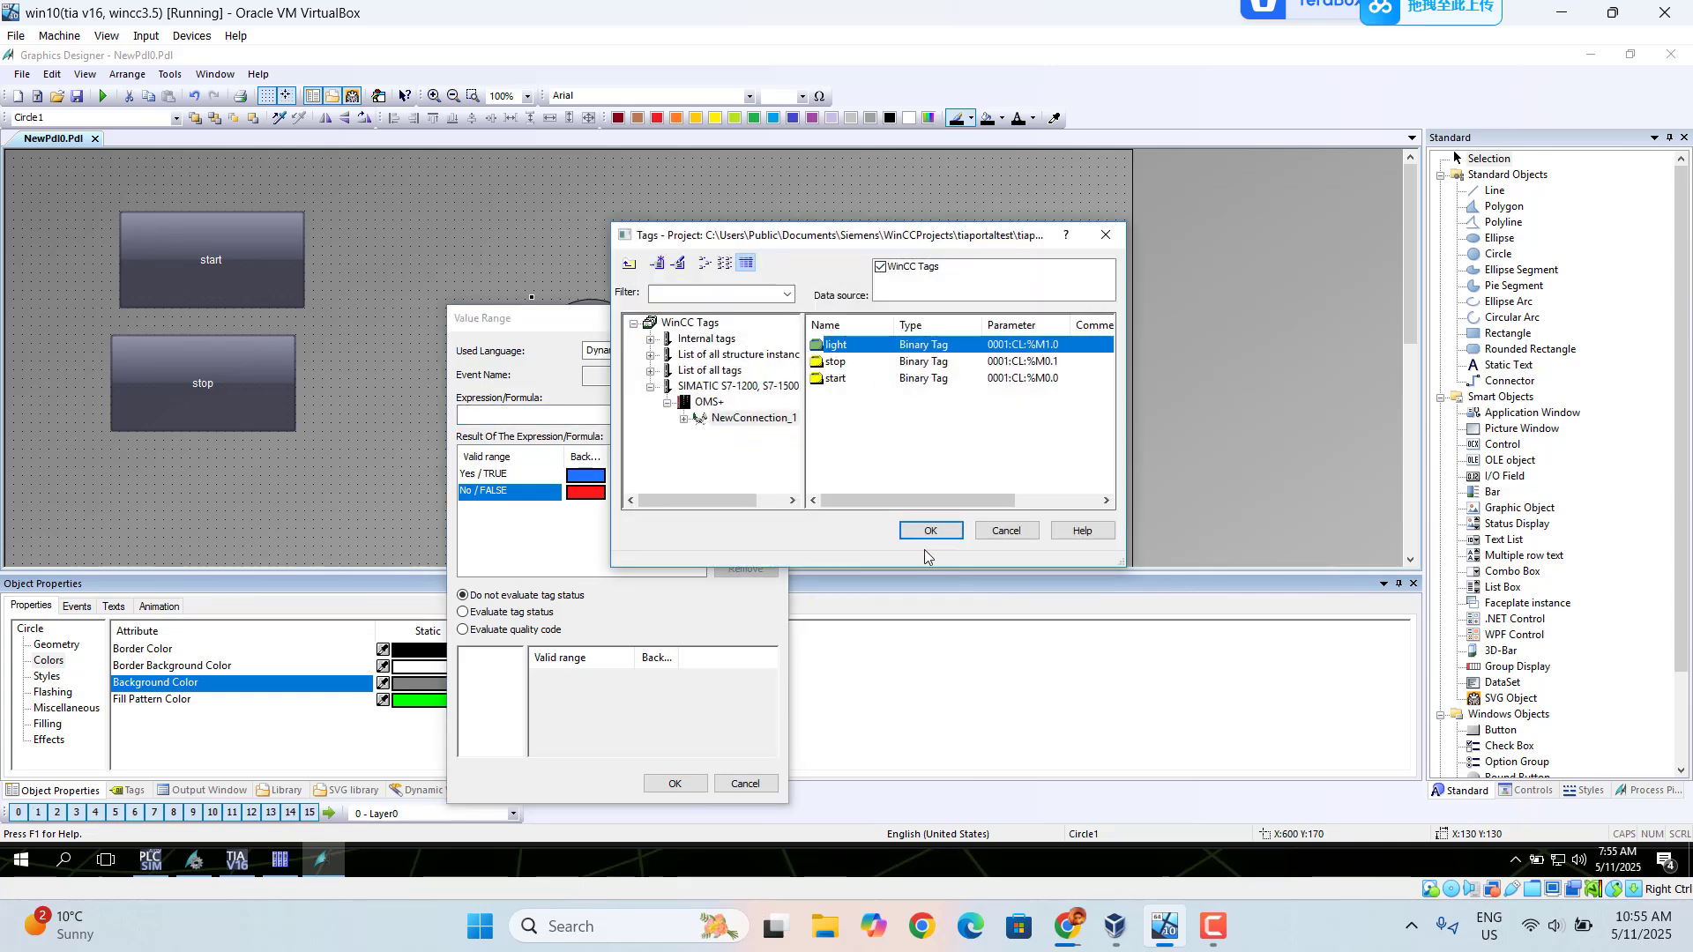
left_click(930, 530)
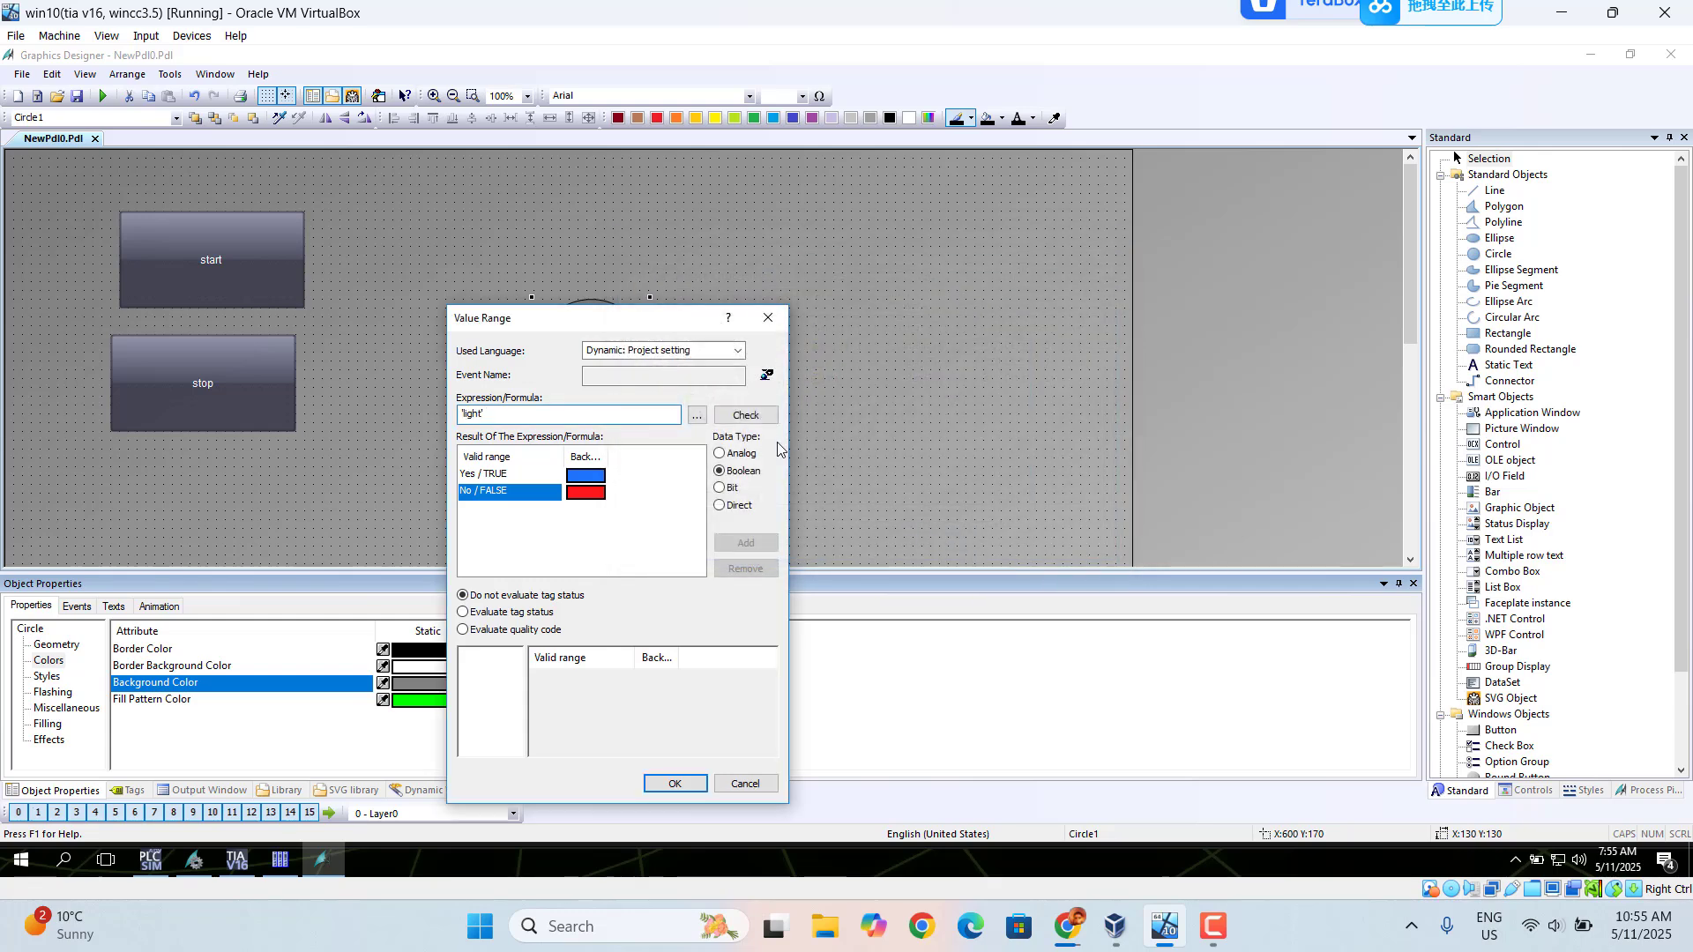
left_click(750, 418)
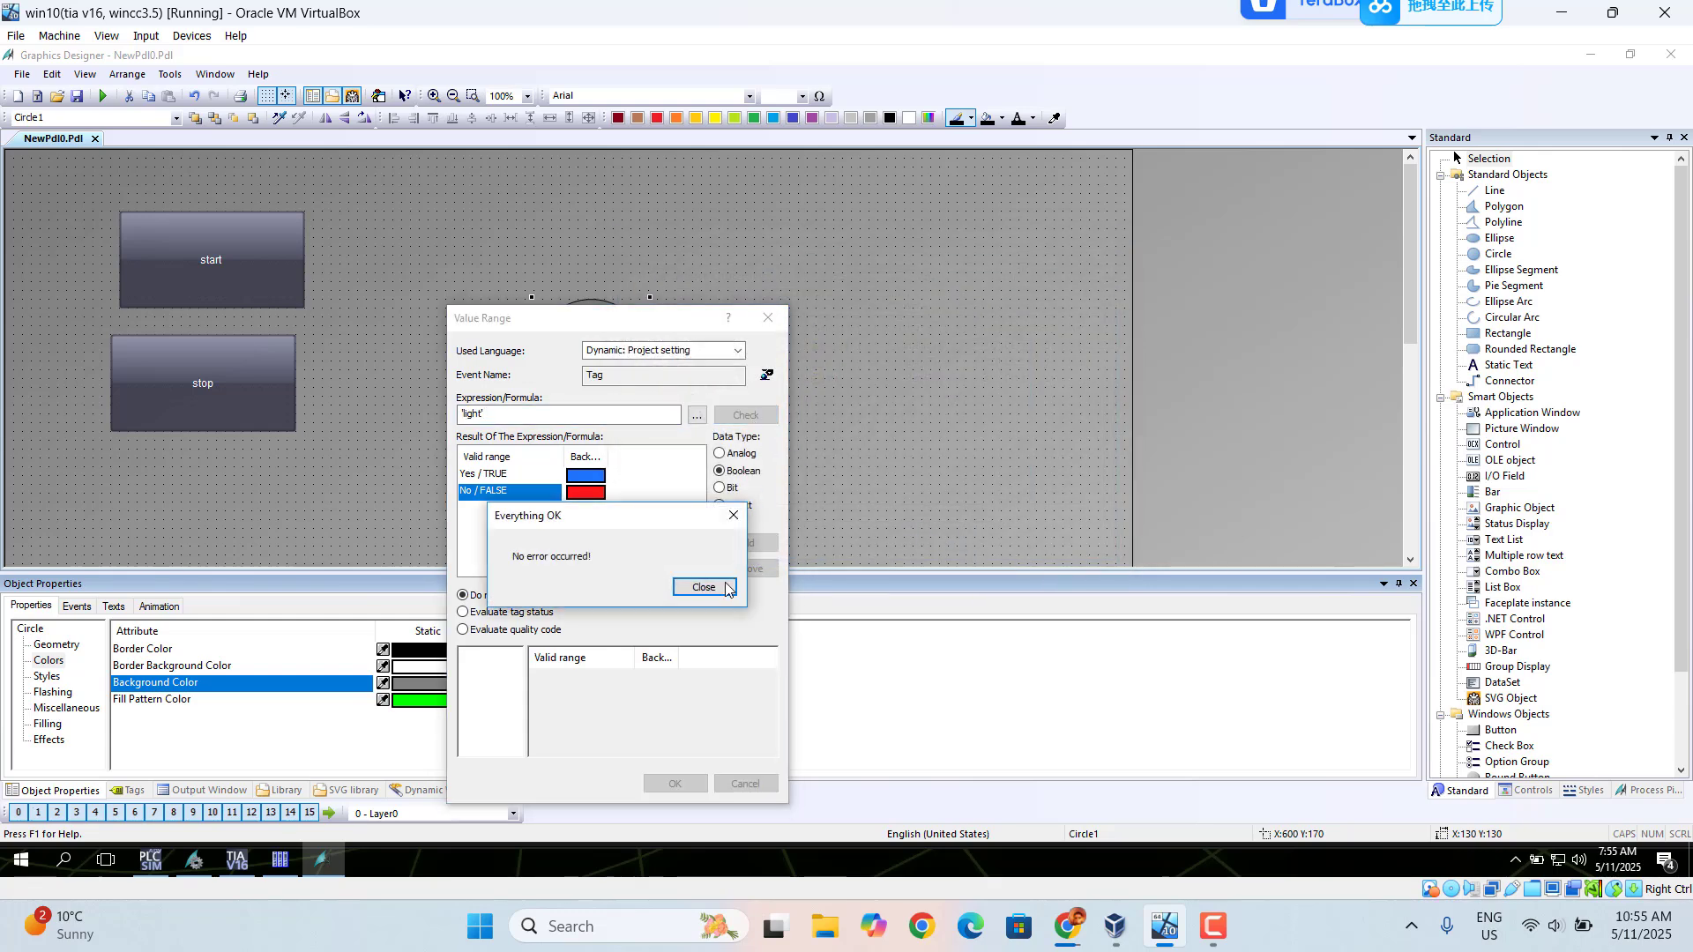
left_click(703, 588)
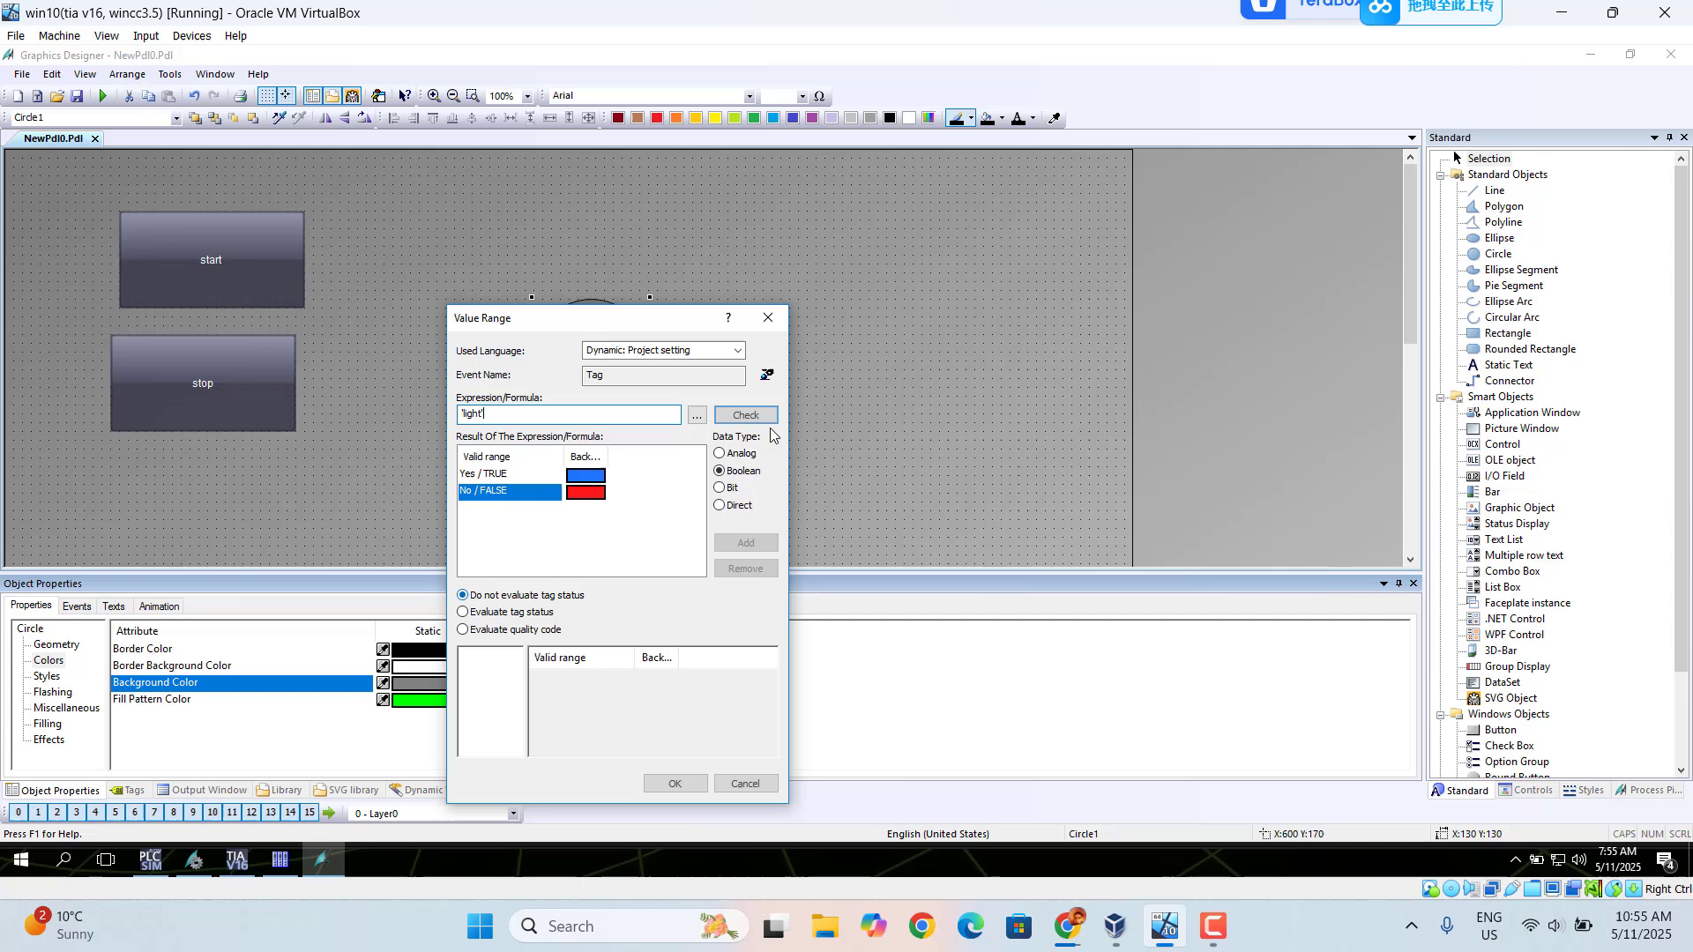
- Set the light tag trigger's update cycle to Upon change and apply the background color dynamic to the circle
left_click(768, 375)
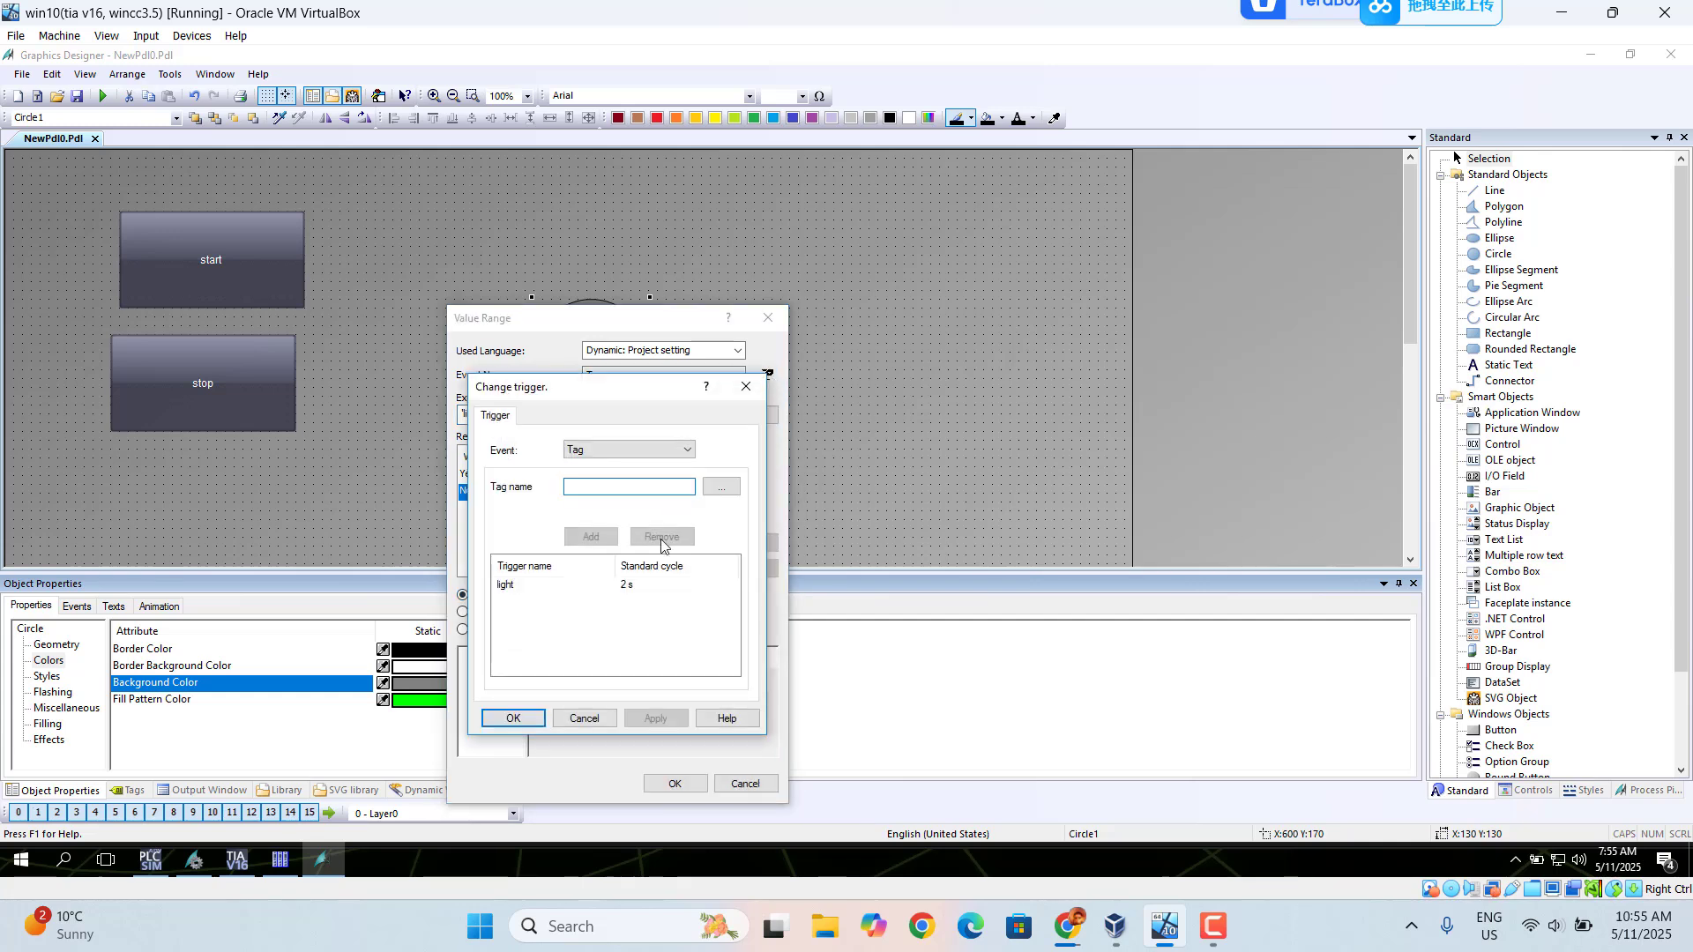
left_click(628, 588)
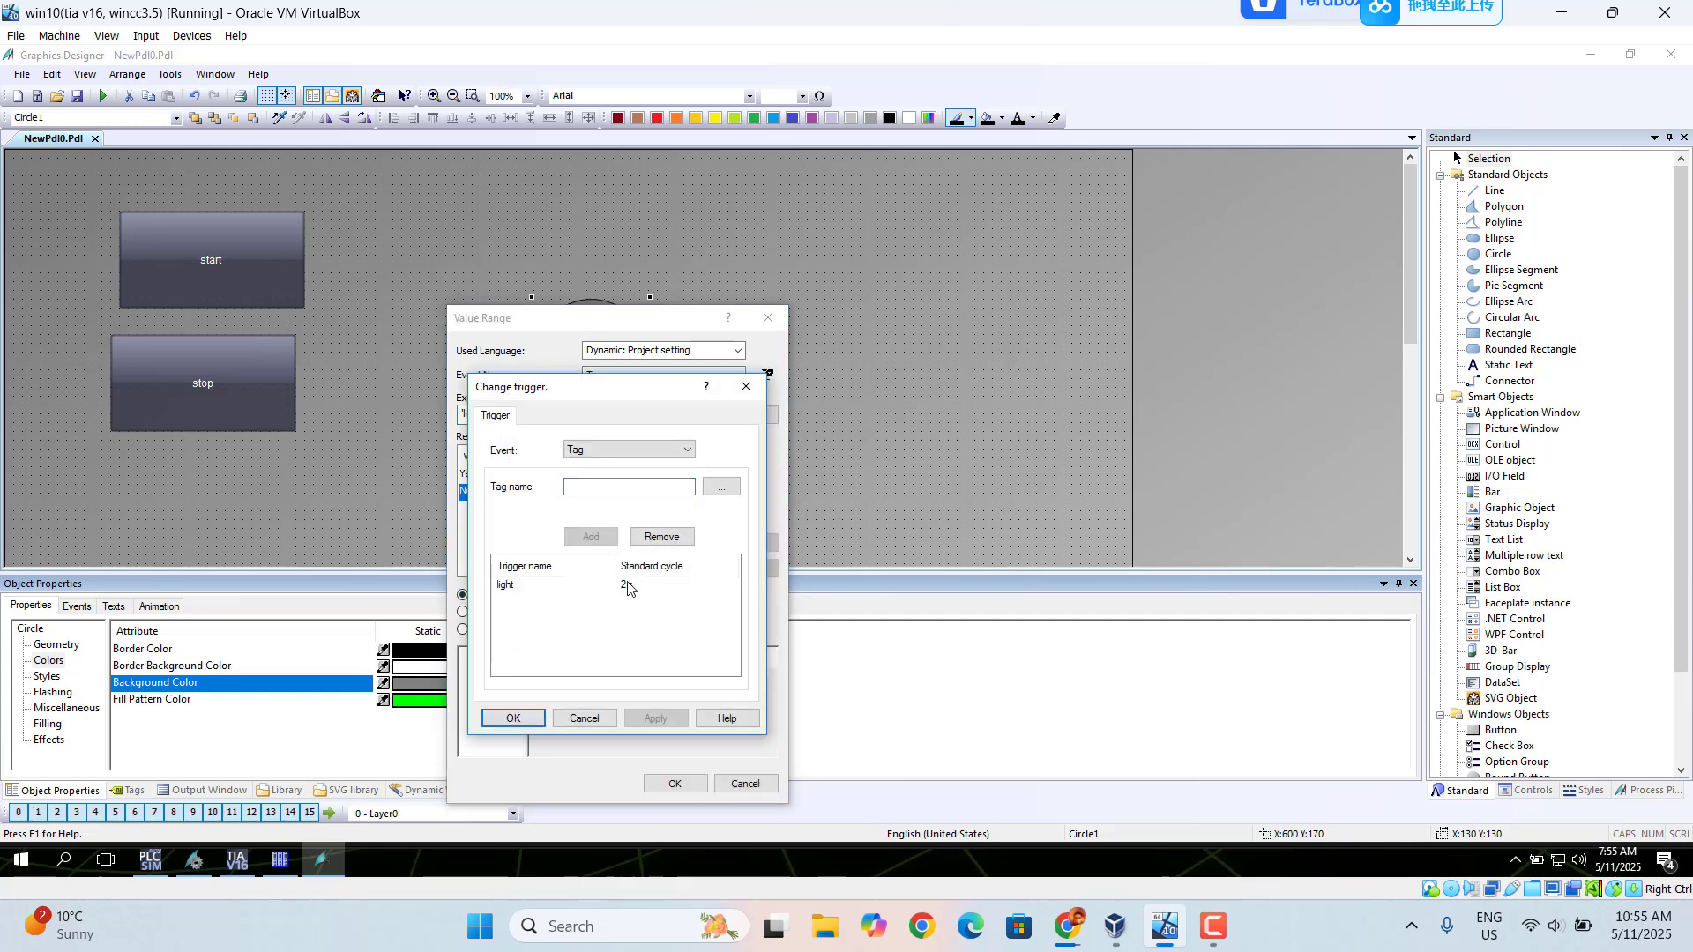
double_click(627, 587)
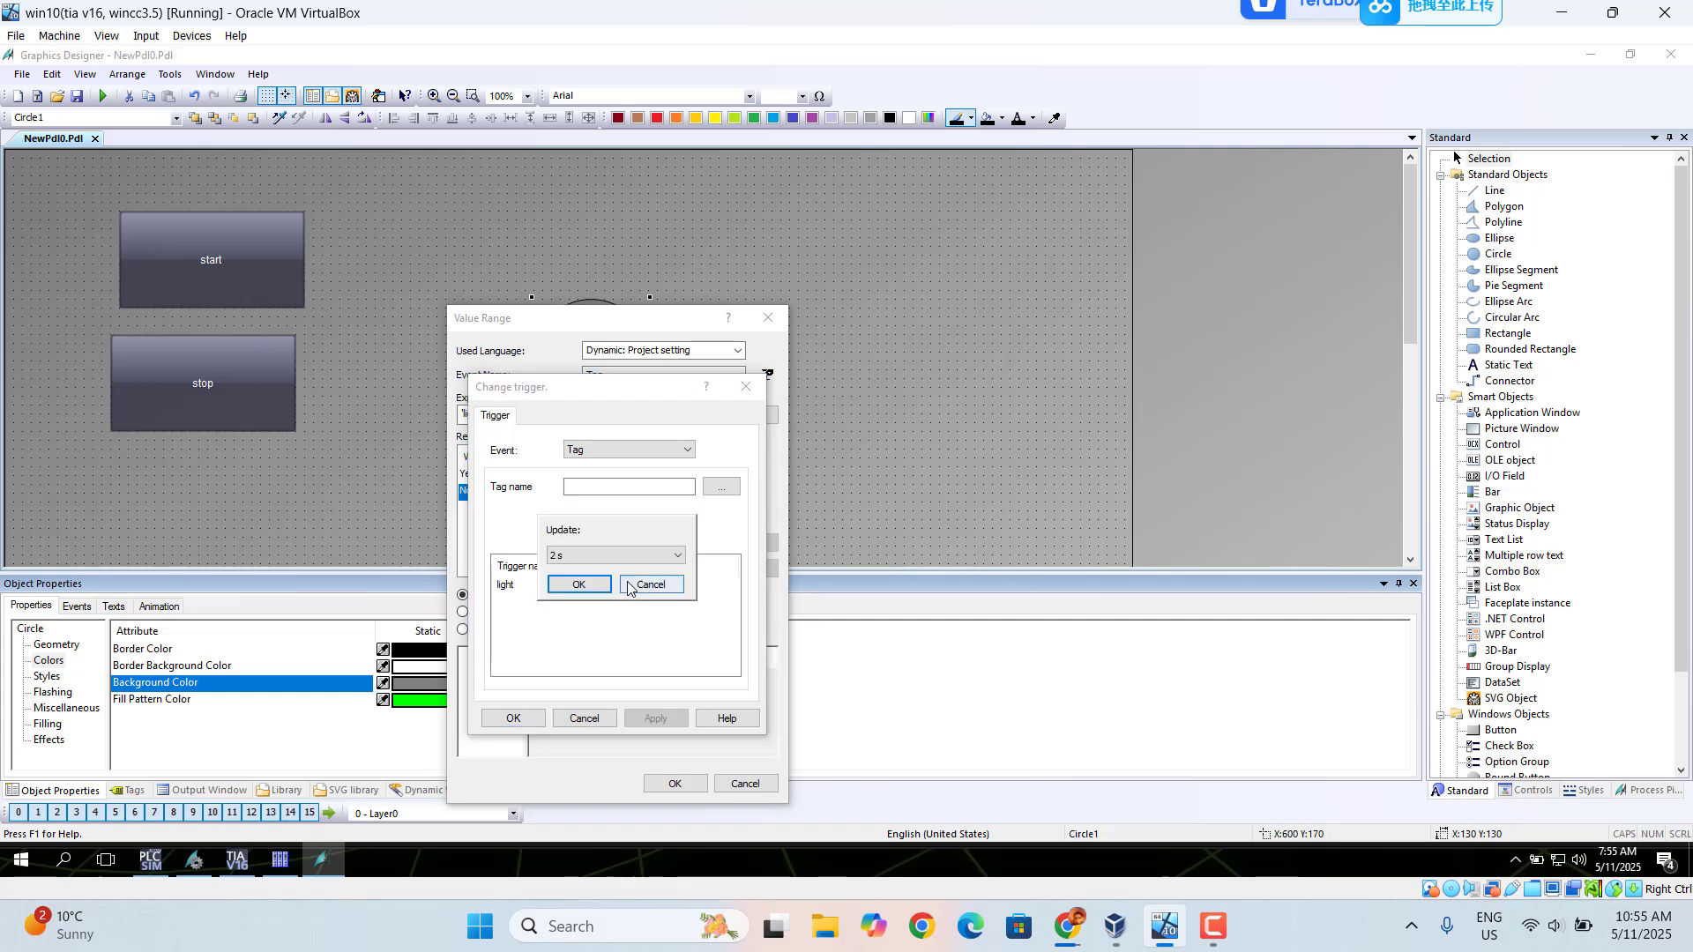
left_click(679, 555)
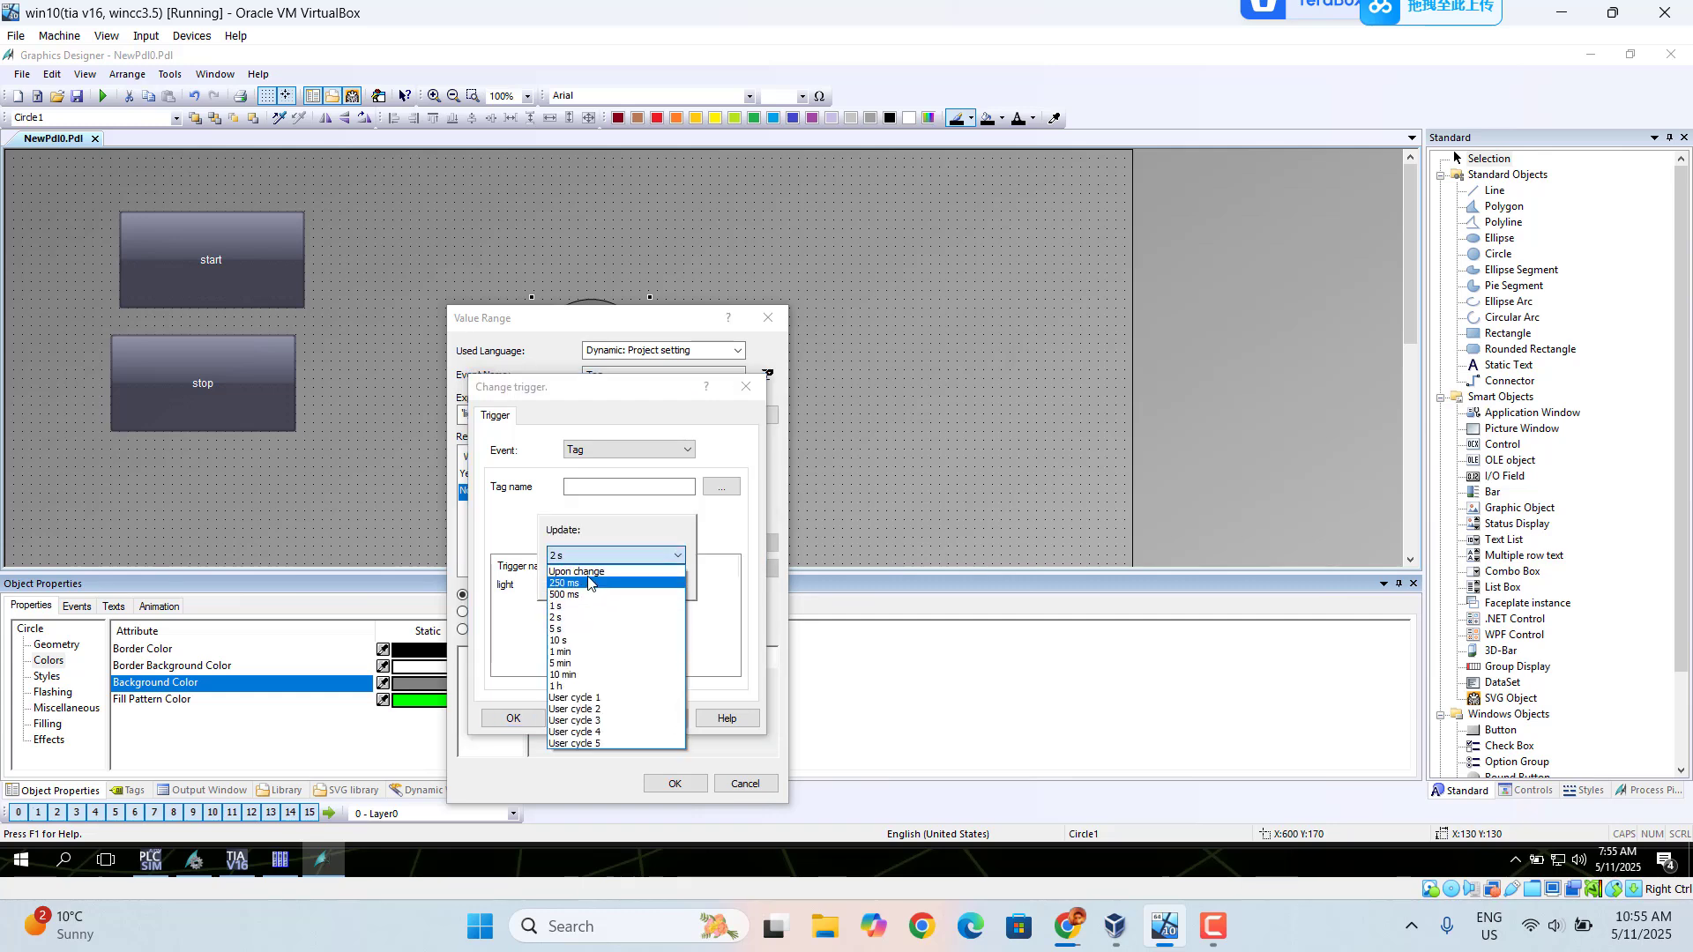
left_click(586, 571)
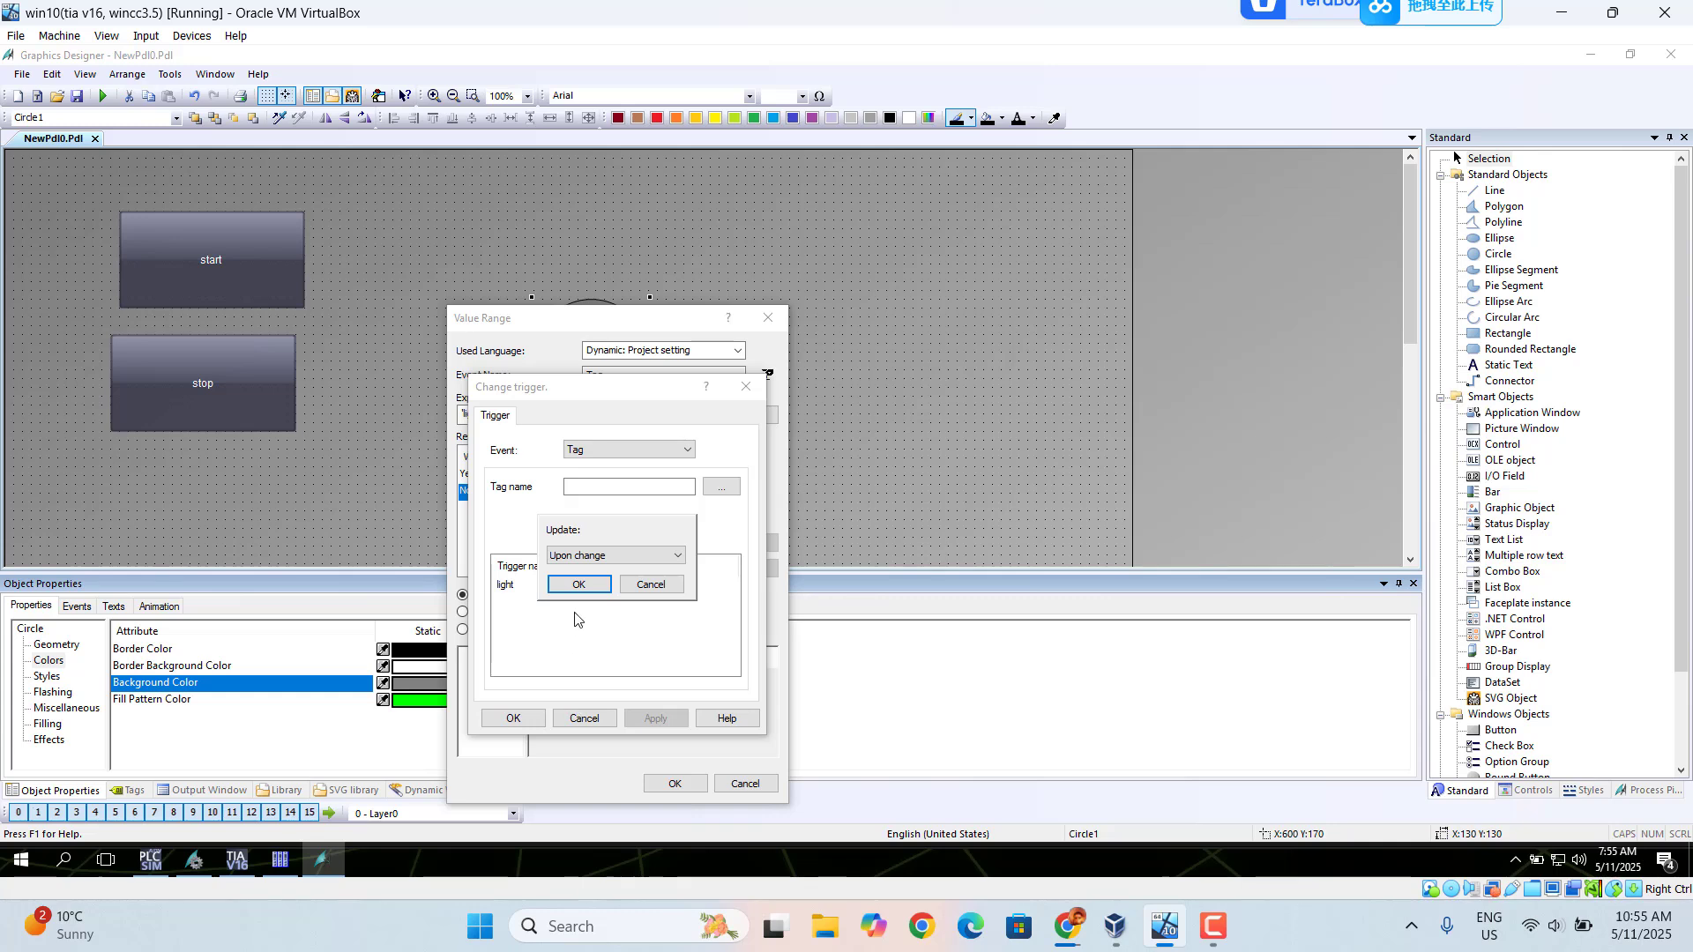
left_click(575, 585)
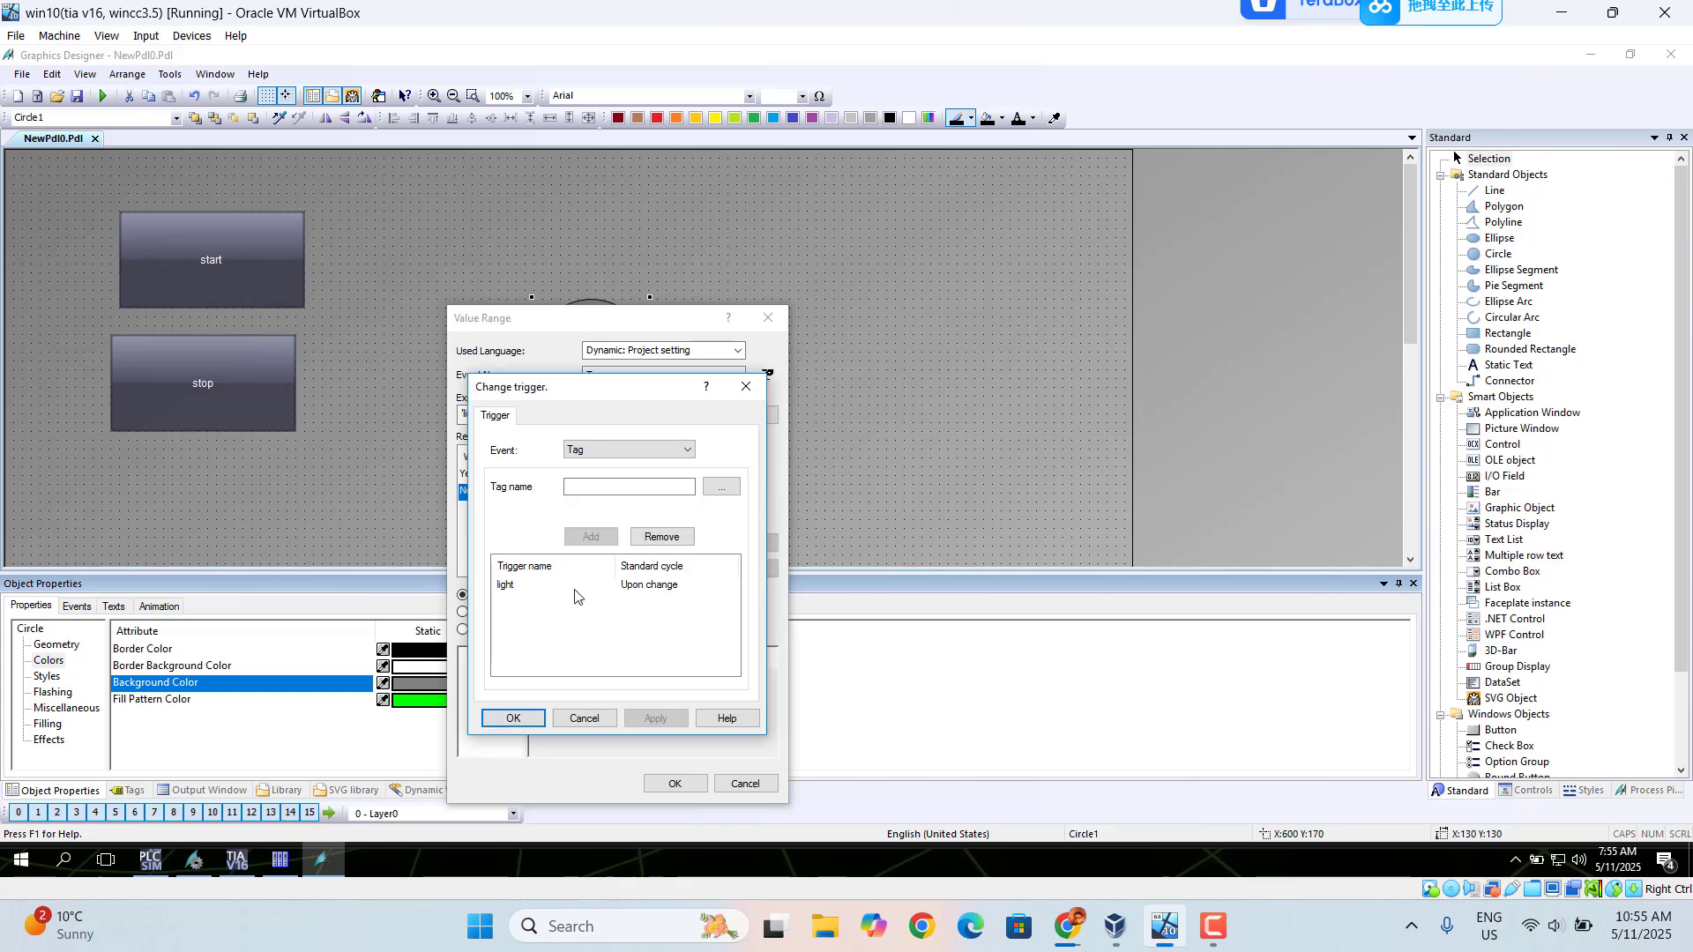
left_click(508, 721)
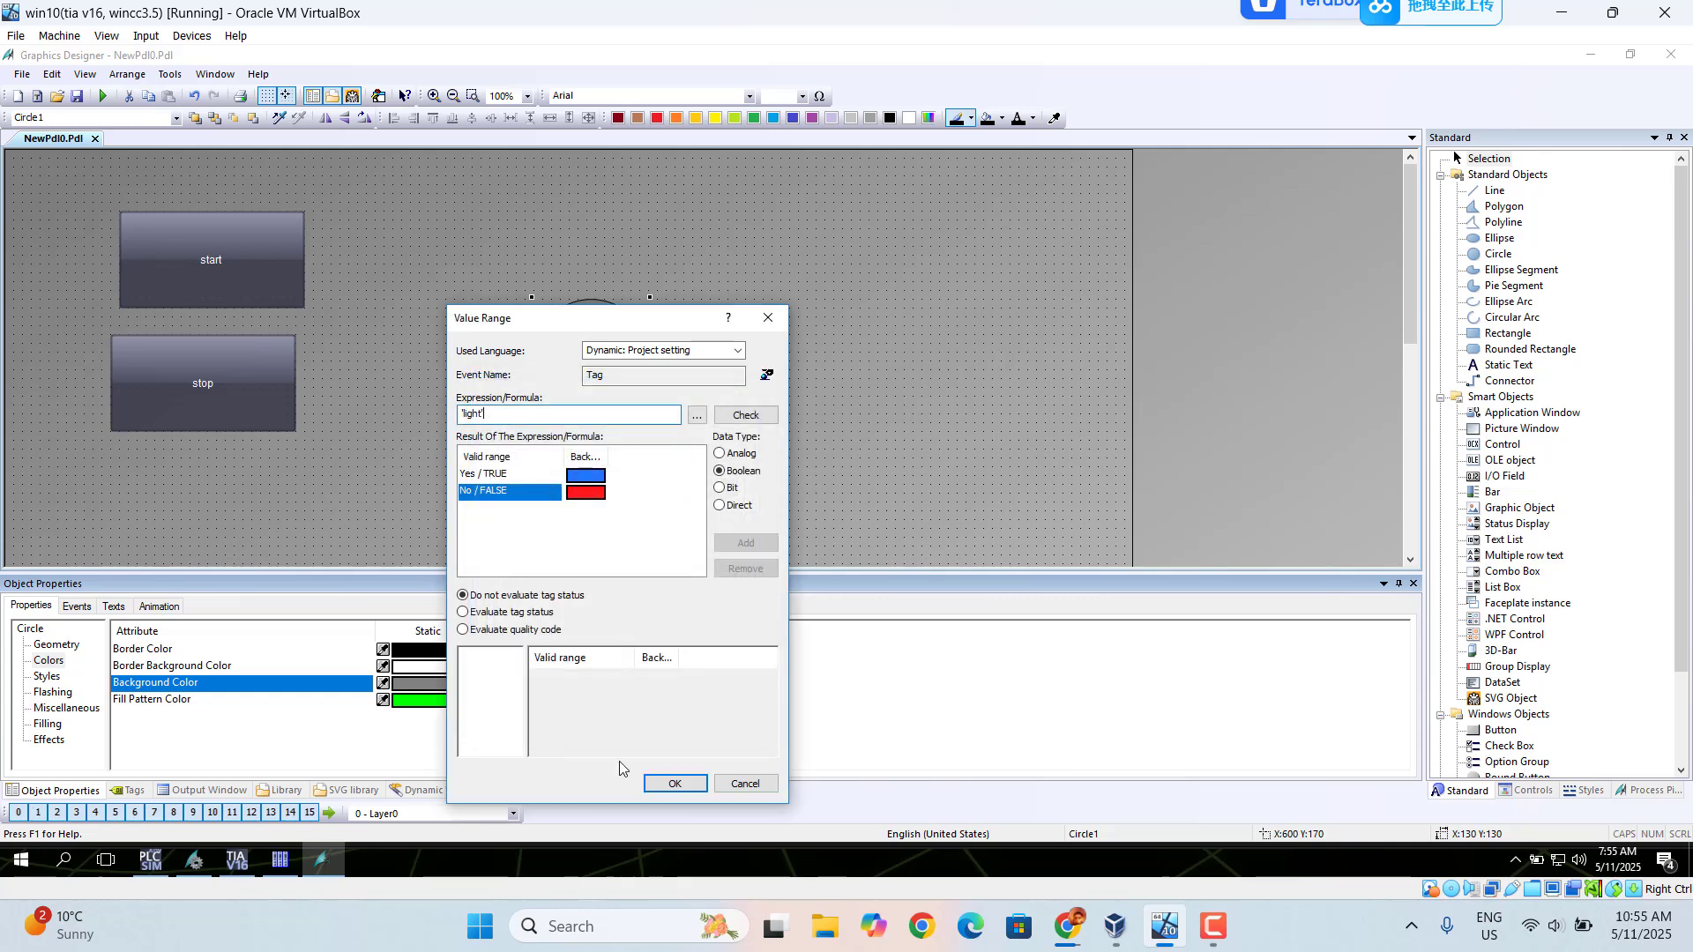
left_click(667, 784)
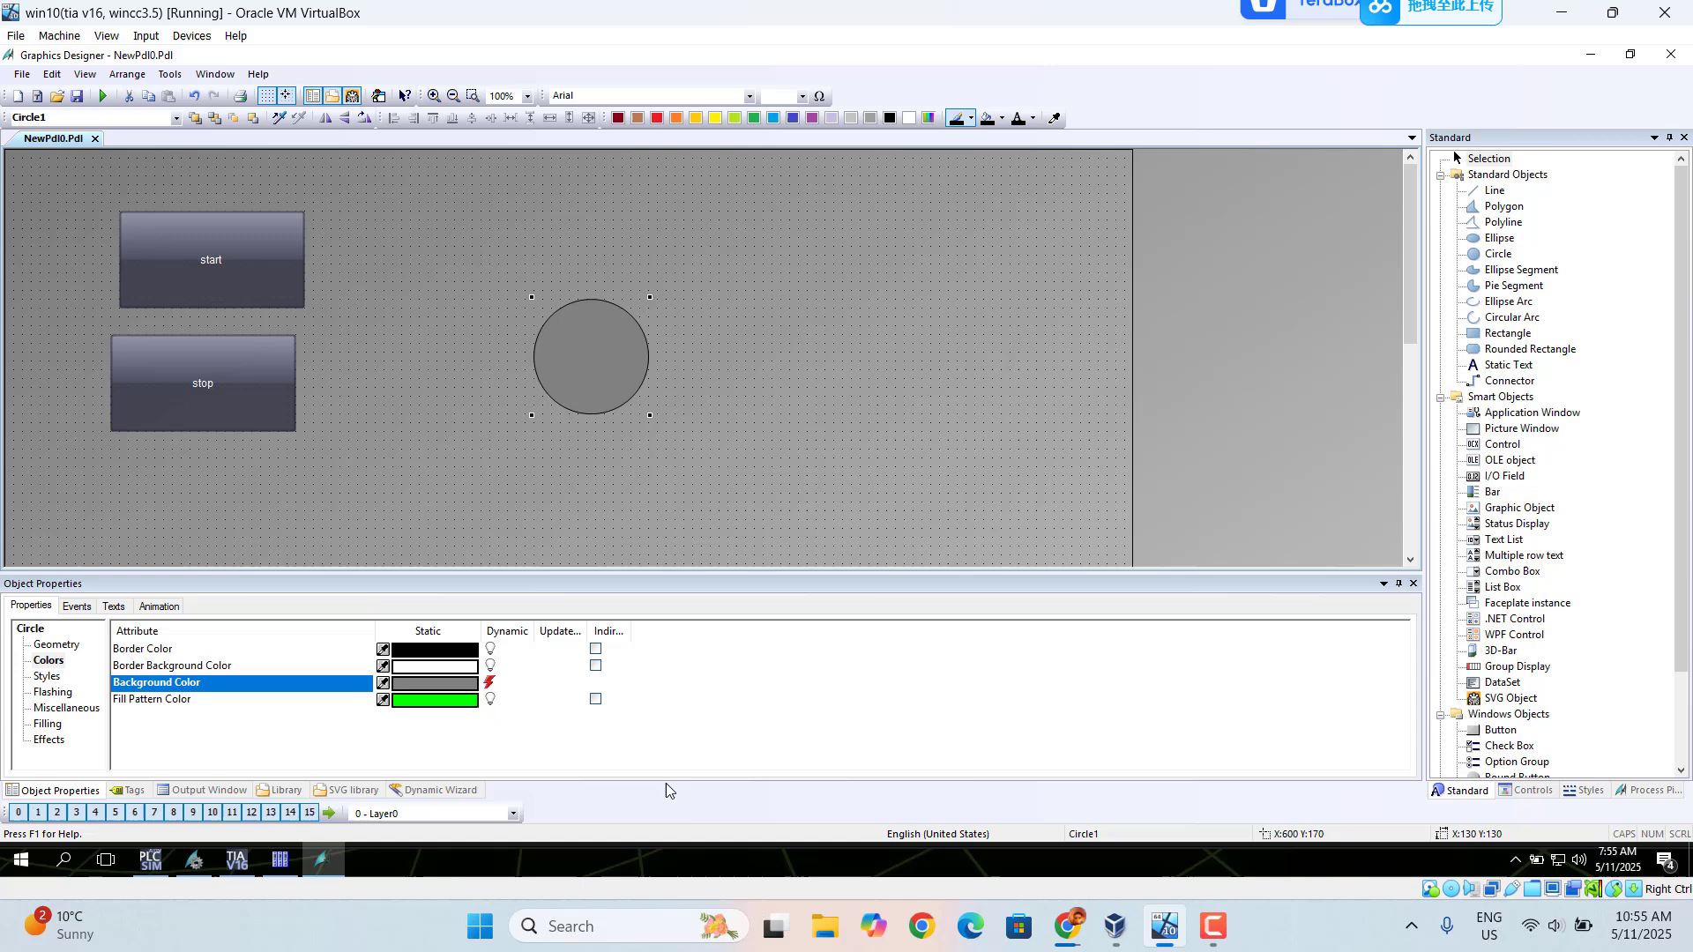
- Save the picture NewPdl0.Pdl and start it in WinCC Runtime
left_click(78, 97)
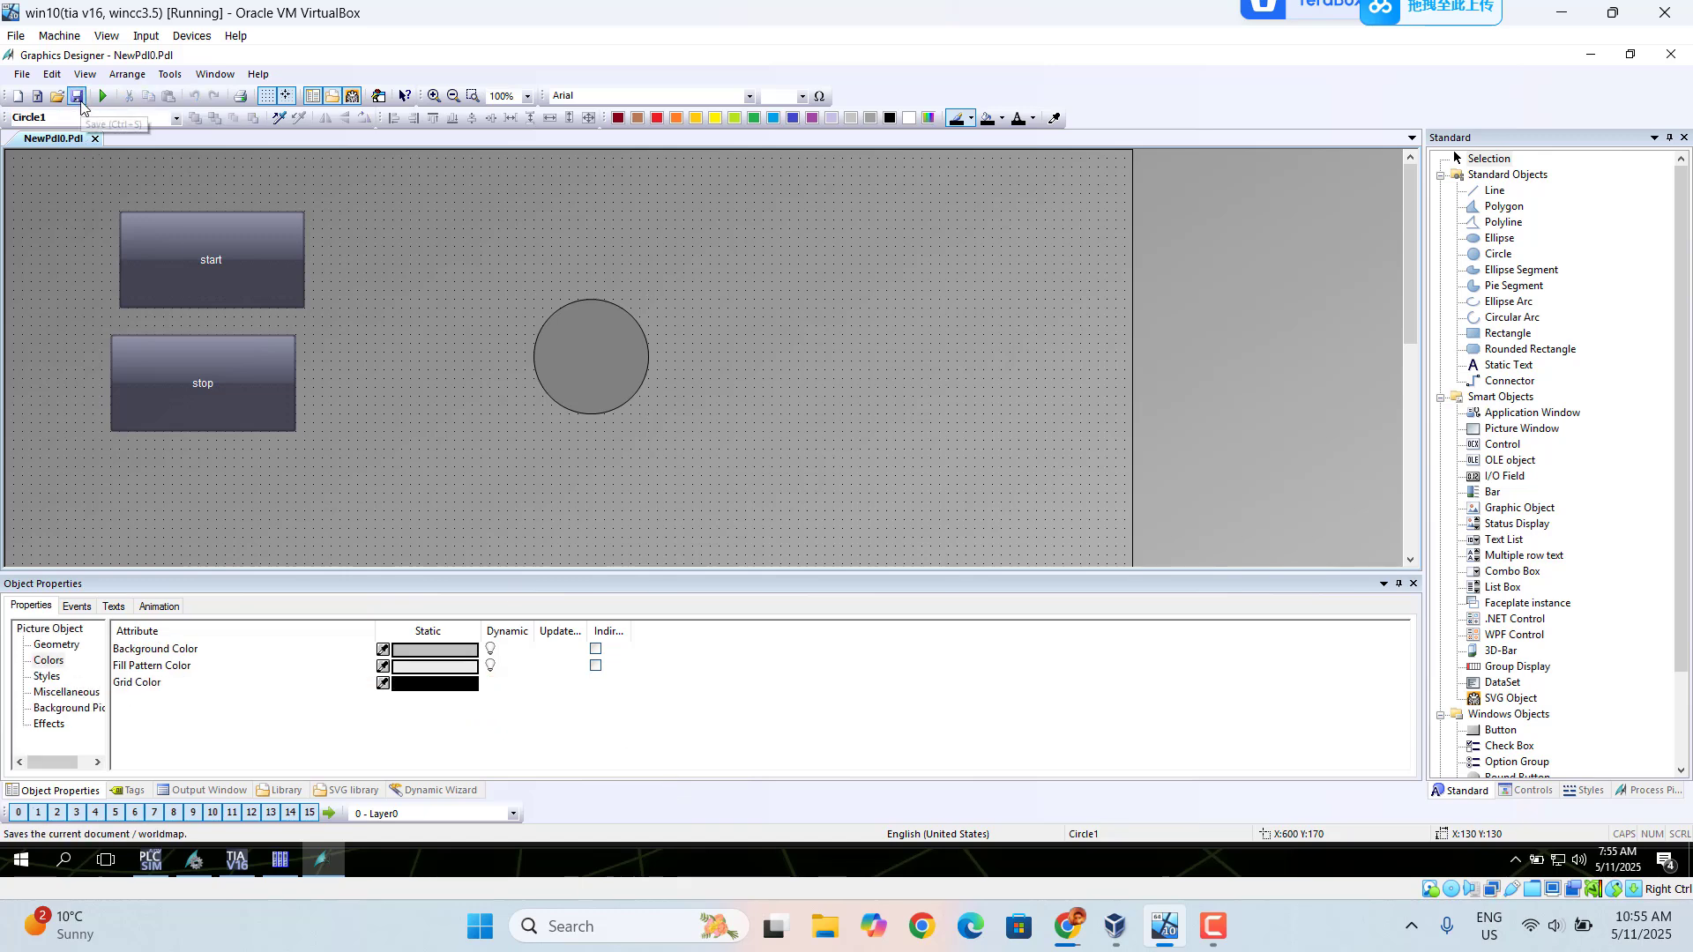
left_click(103, 96)
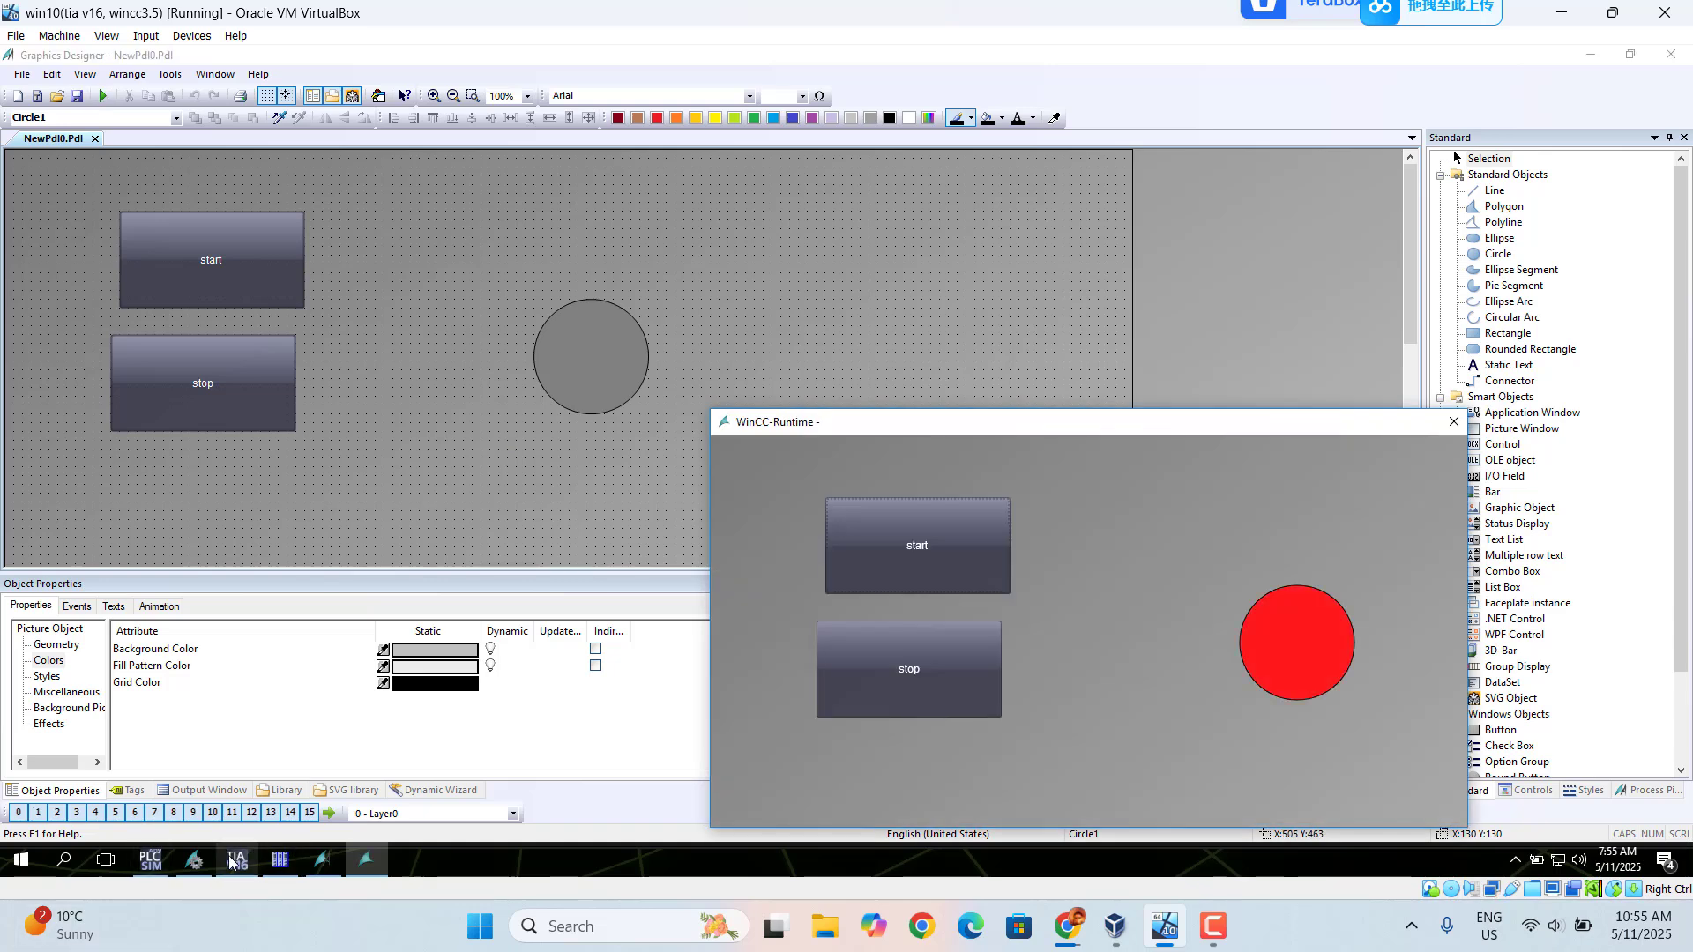
- Switch to TIA Portal's Main [OB1] and place the WinCC Runtime window over it, clear of the Network 1 input contacts
left_click(282, 839)
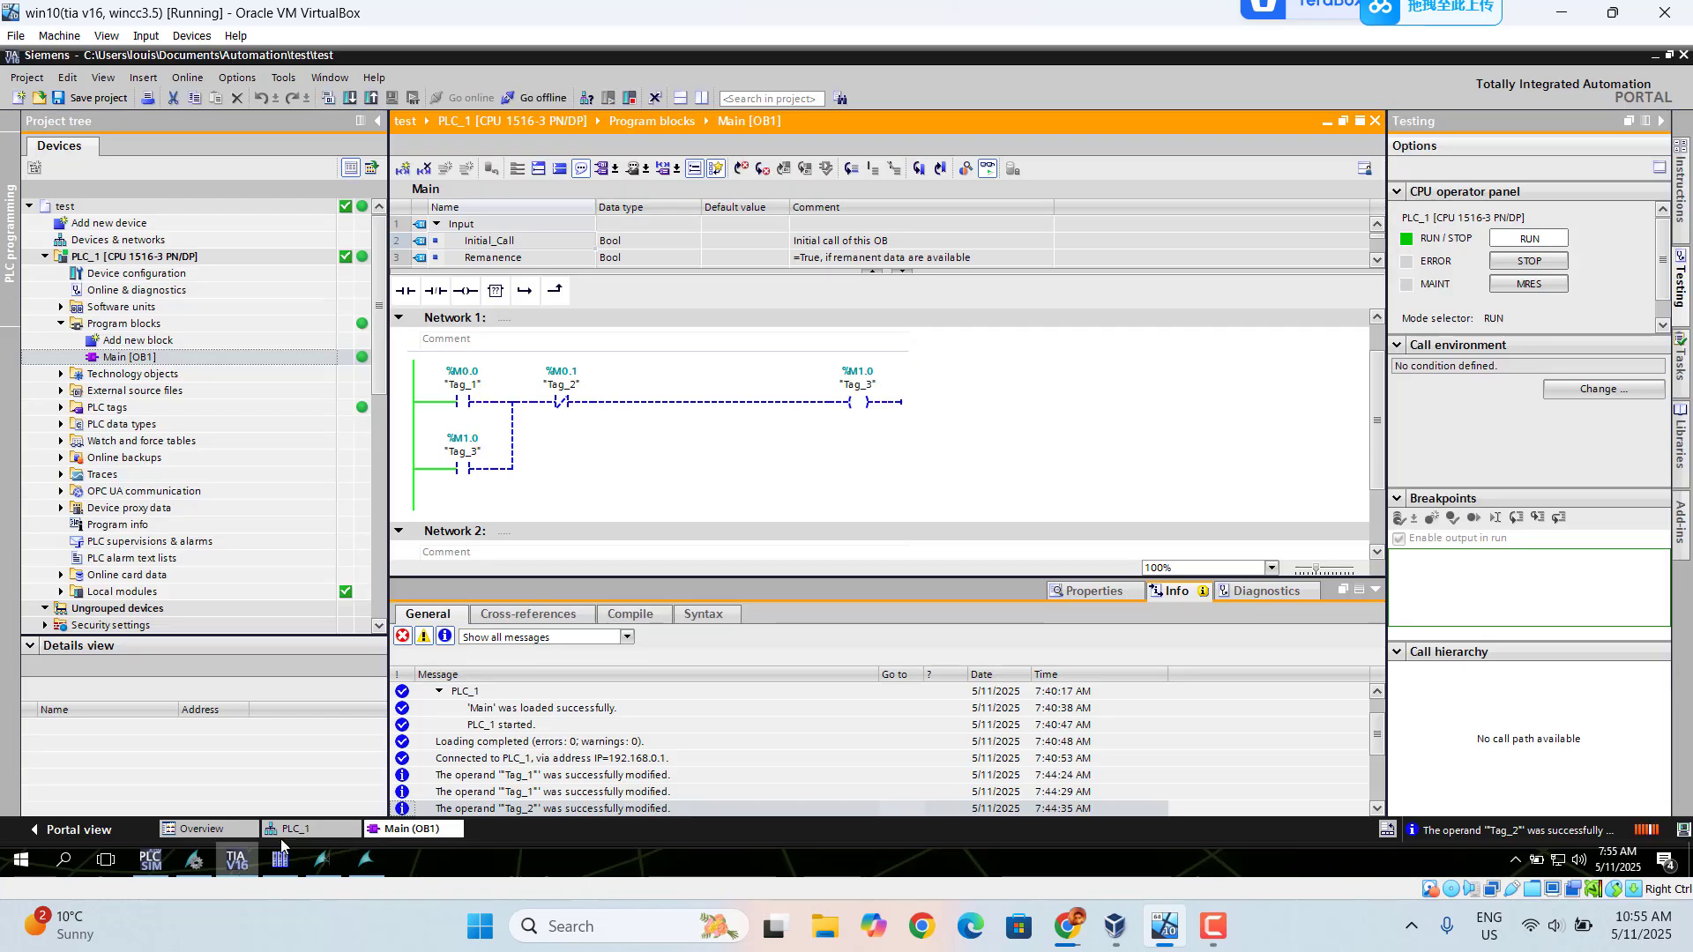
left_click(366, 860)
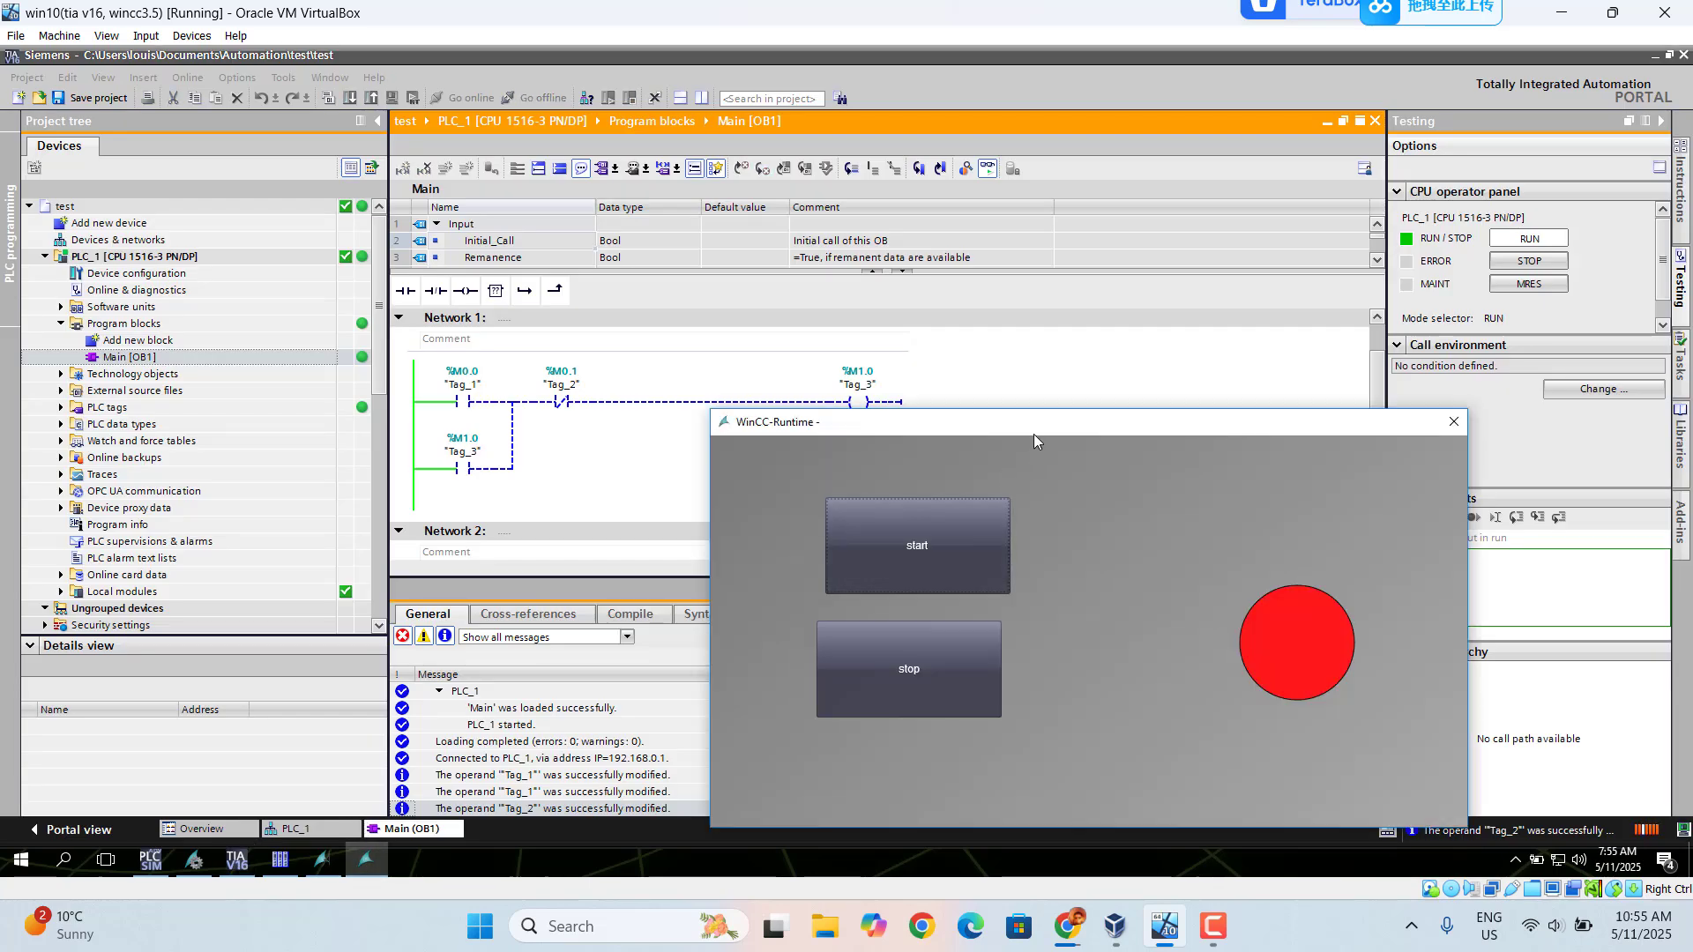
left_click_drag(1038, 431, 1197, 354)
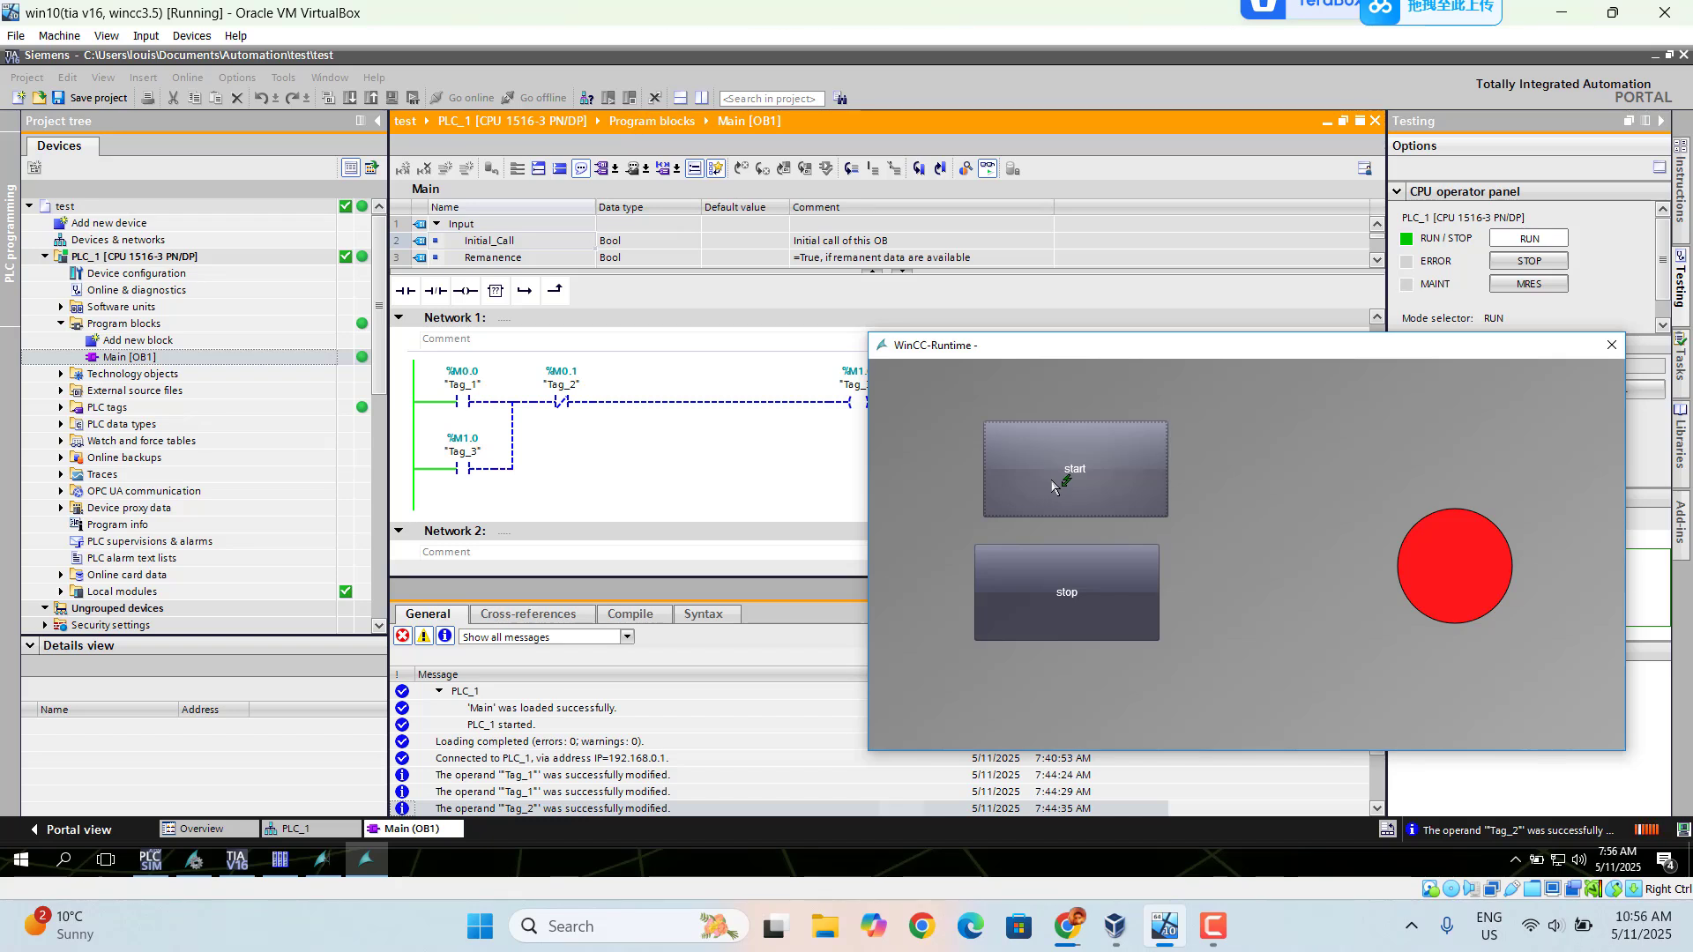
- Modify the Tag_2 contact (M0.1) in Network 1 of the online Main block to 1 and back to 0
left_click(559, 403)
right_click(559, 404)
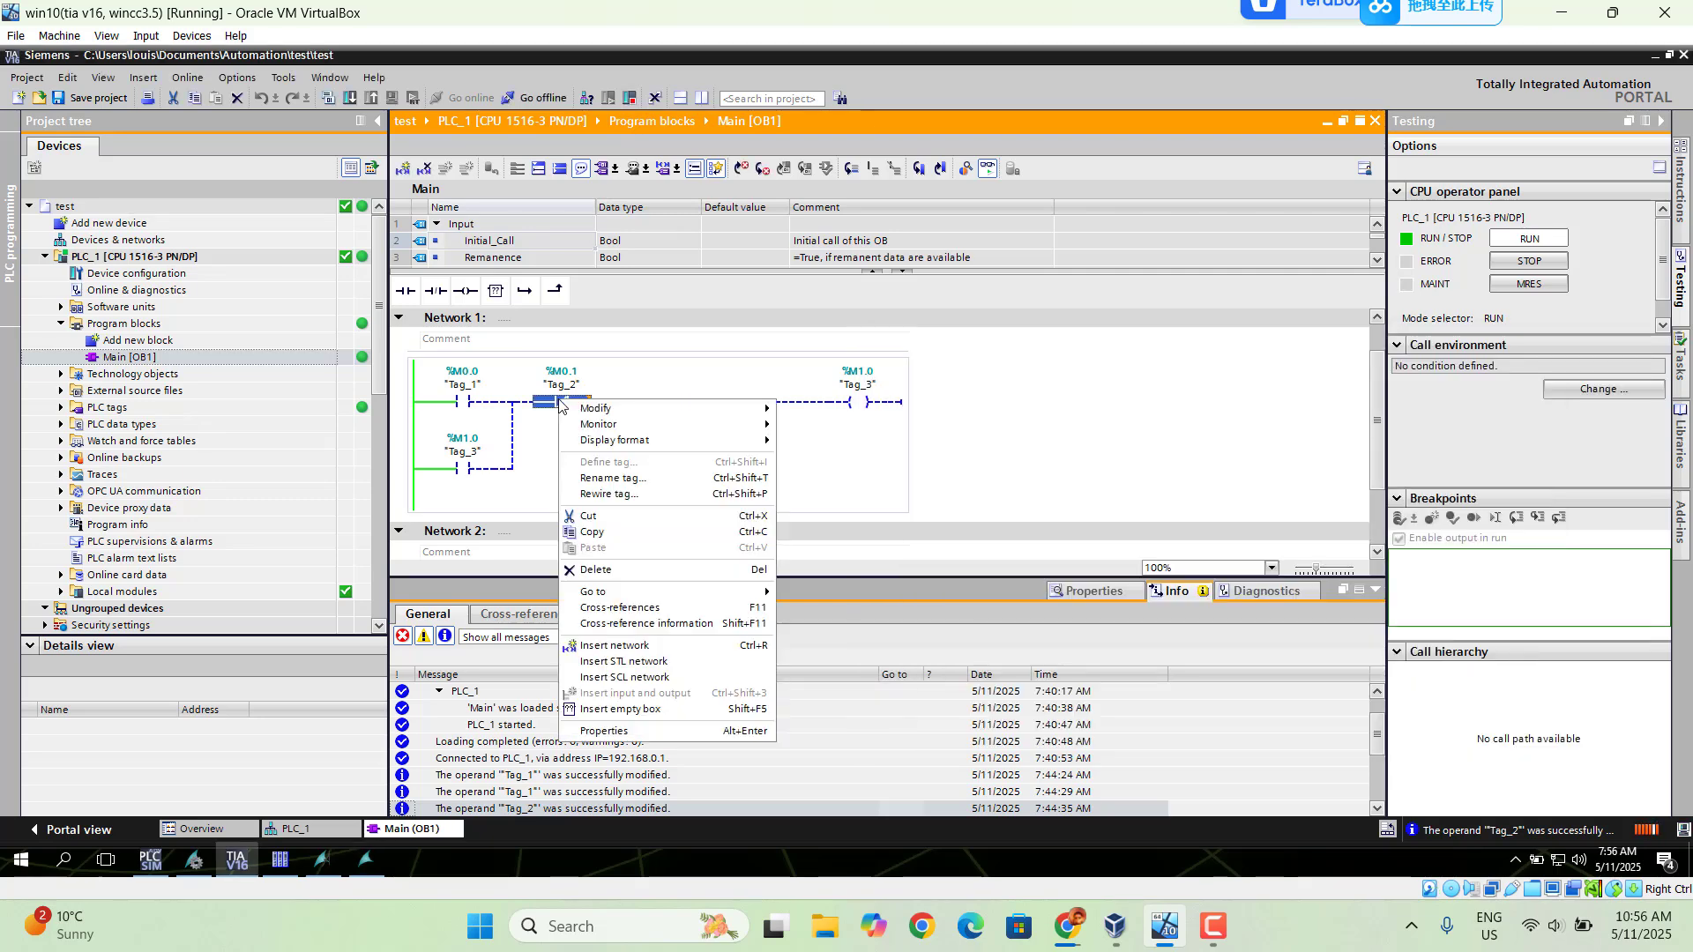
mouse_move(644, 412)
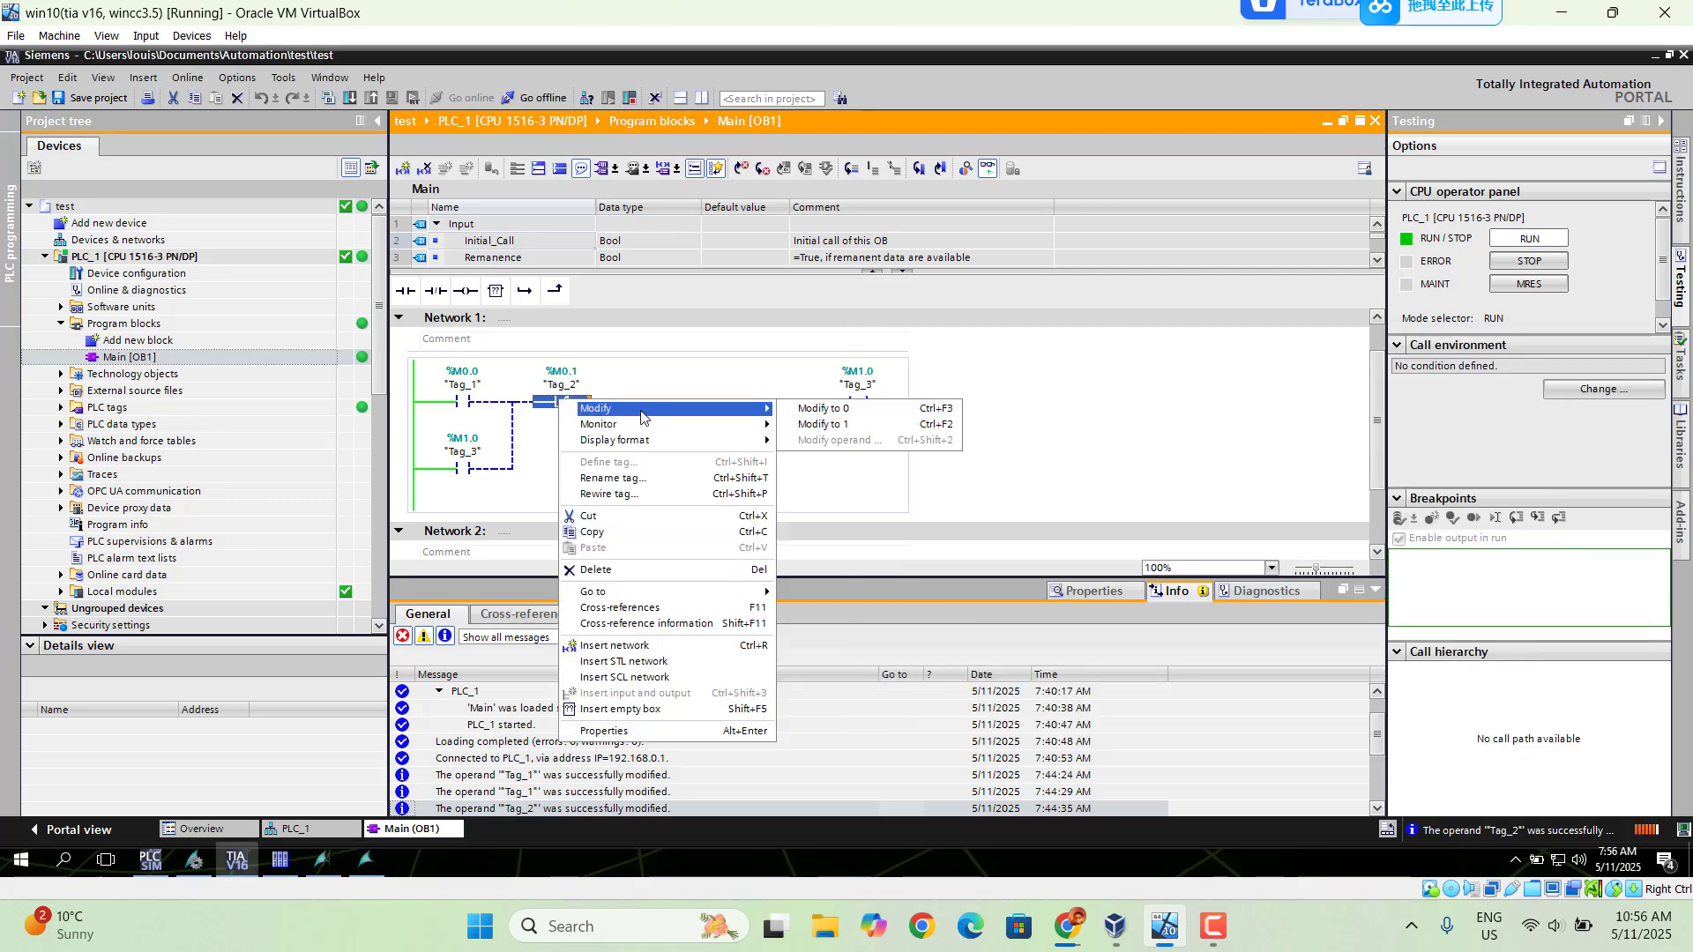
left_click(838, 426)
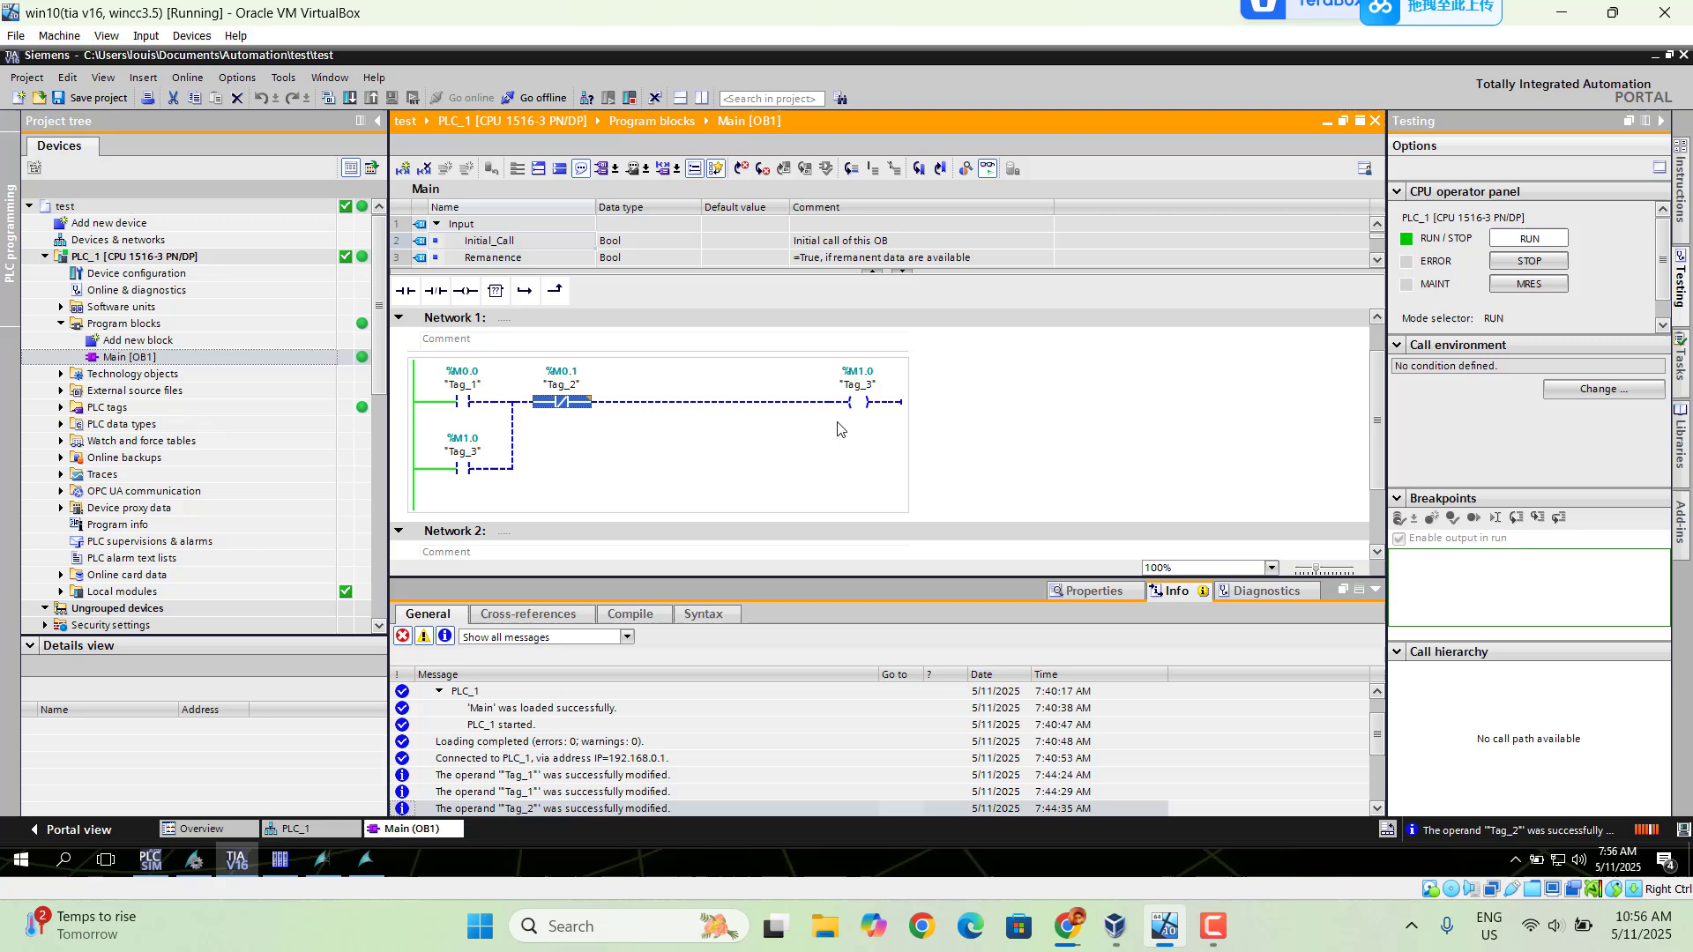
right_click(569, 408)
mouse_move(653, 414)
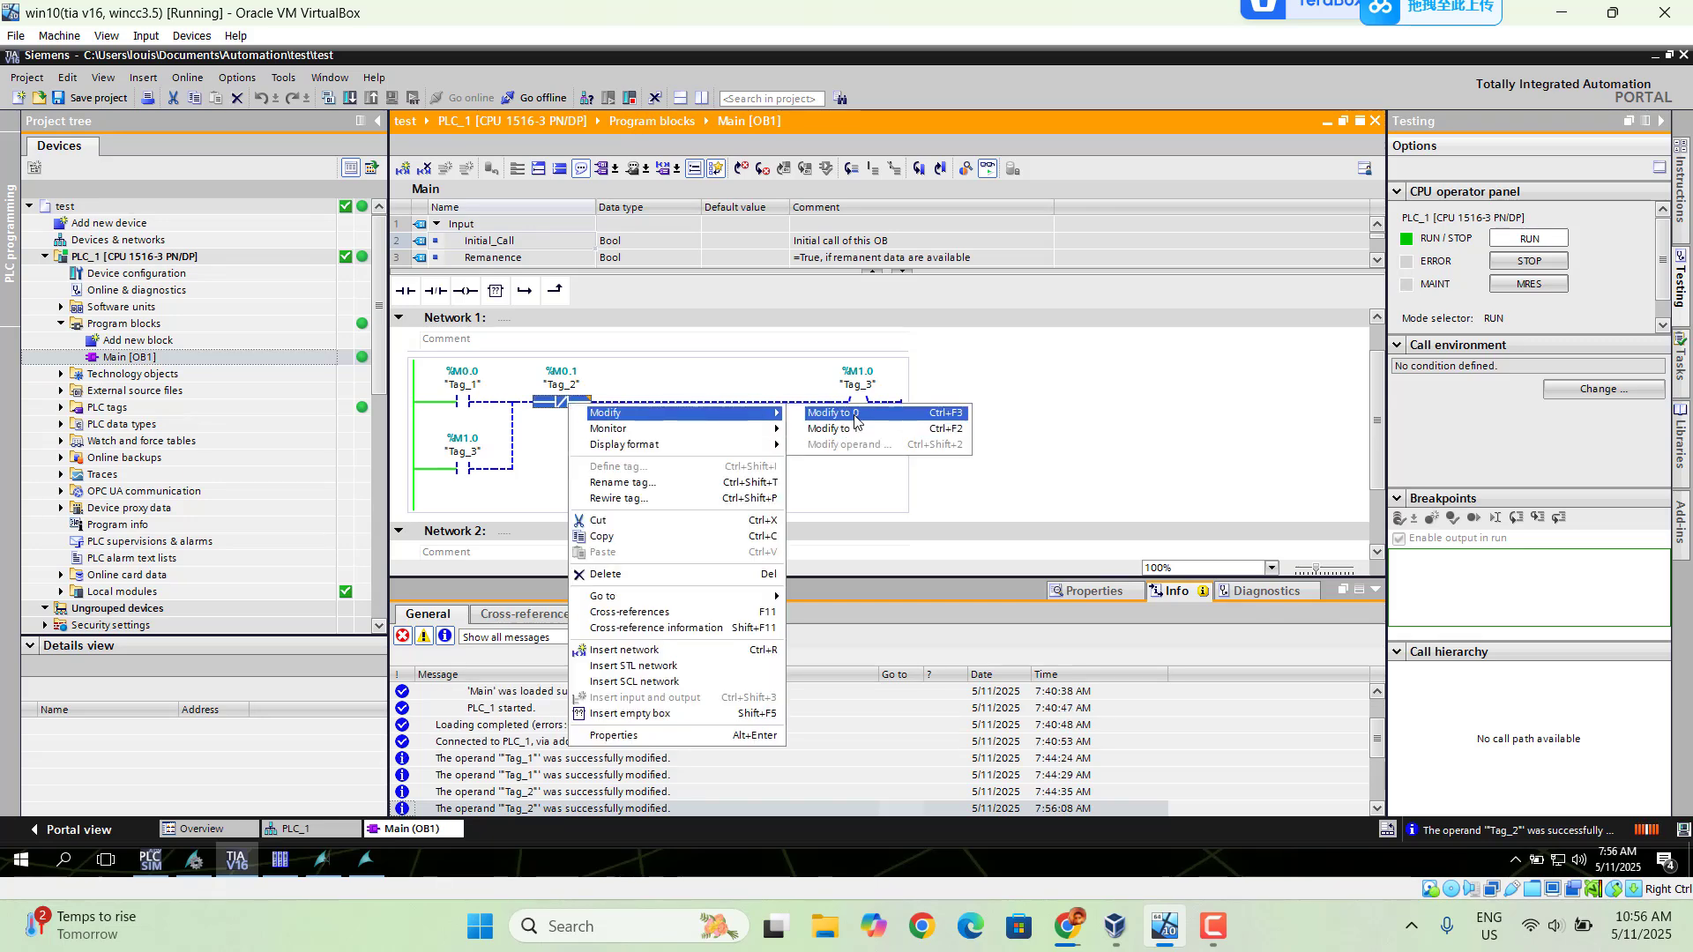
left_click(853, 414)
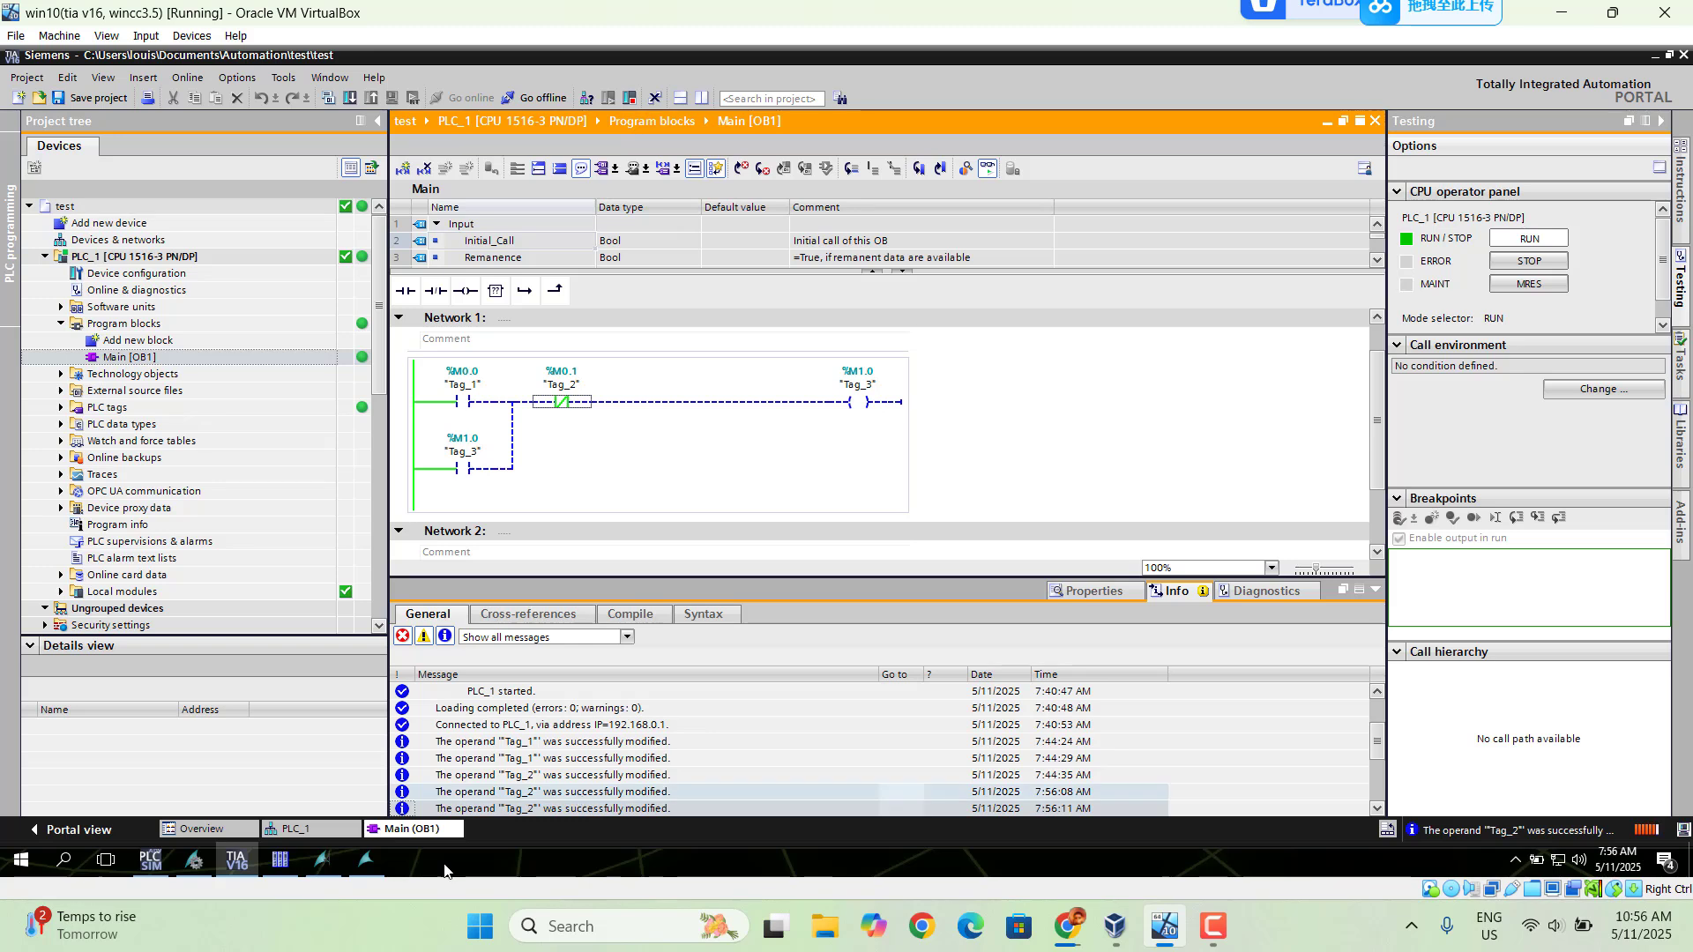
- Switch to WinCC Runtime, test the start and stop buttons alternately twice against the online Network 1, and close the runtime window
left_click(362, 864)
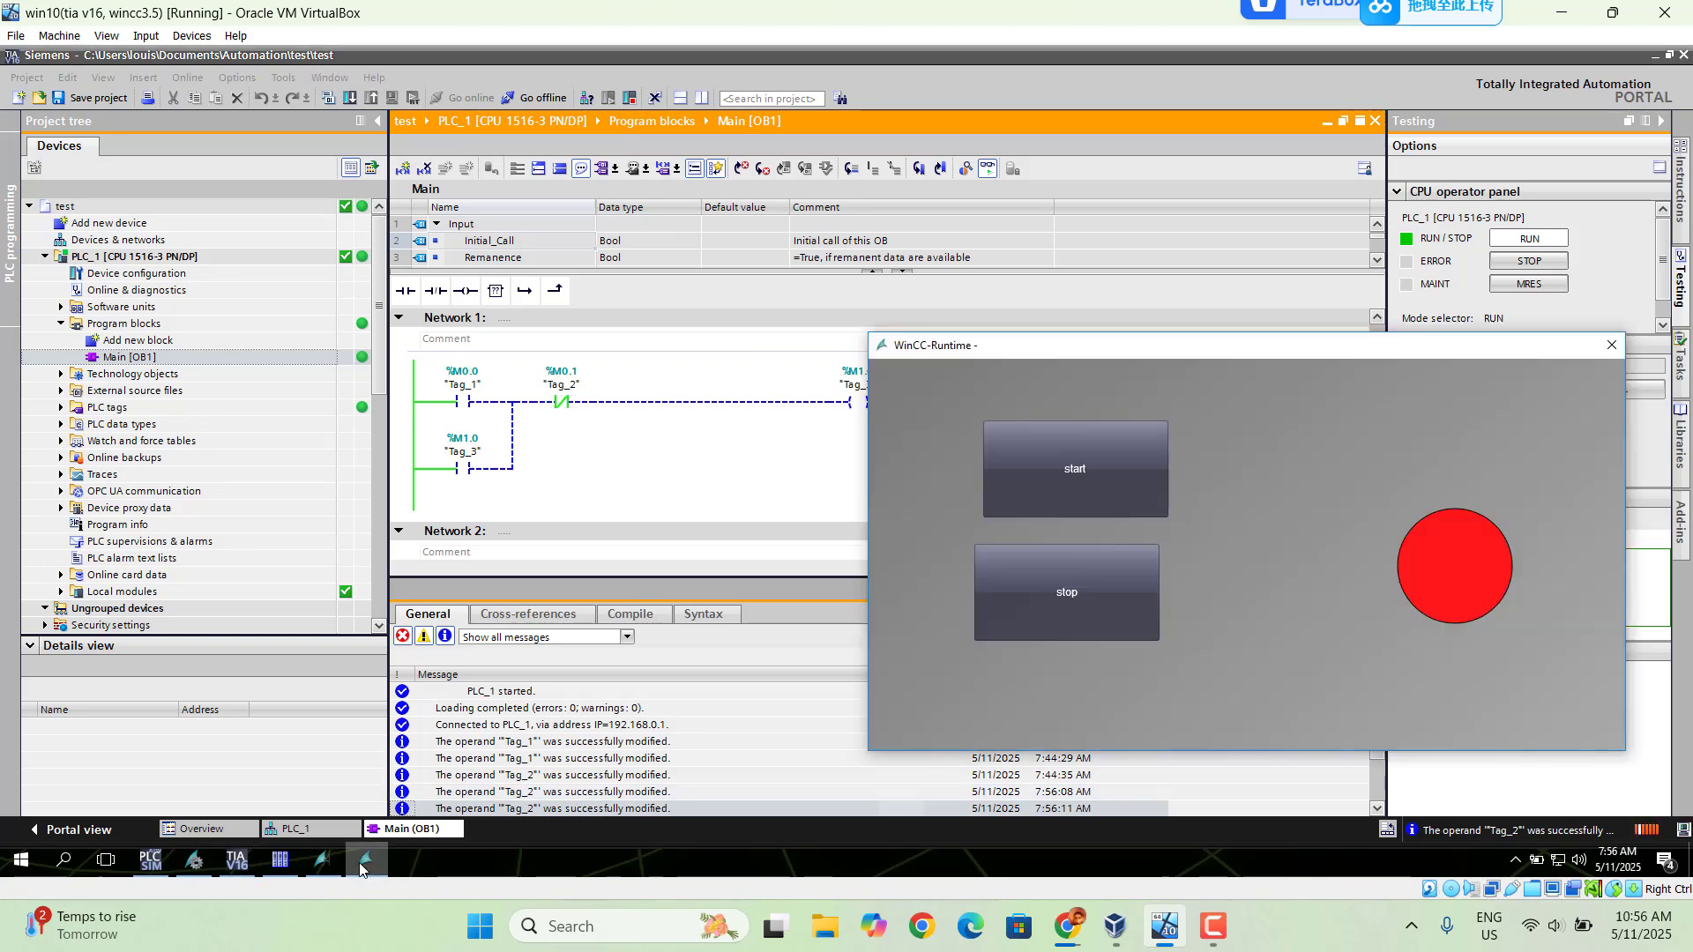
left_click(1085, 482)
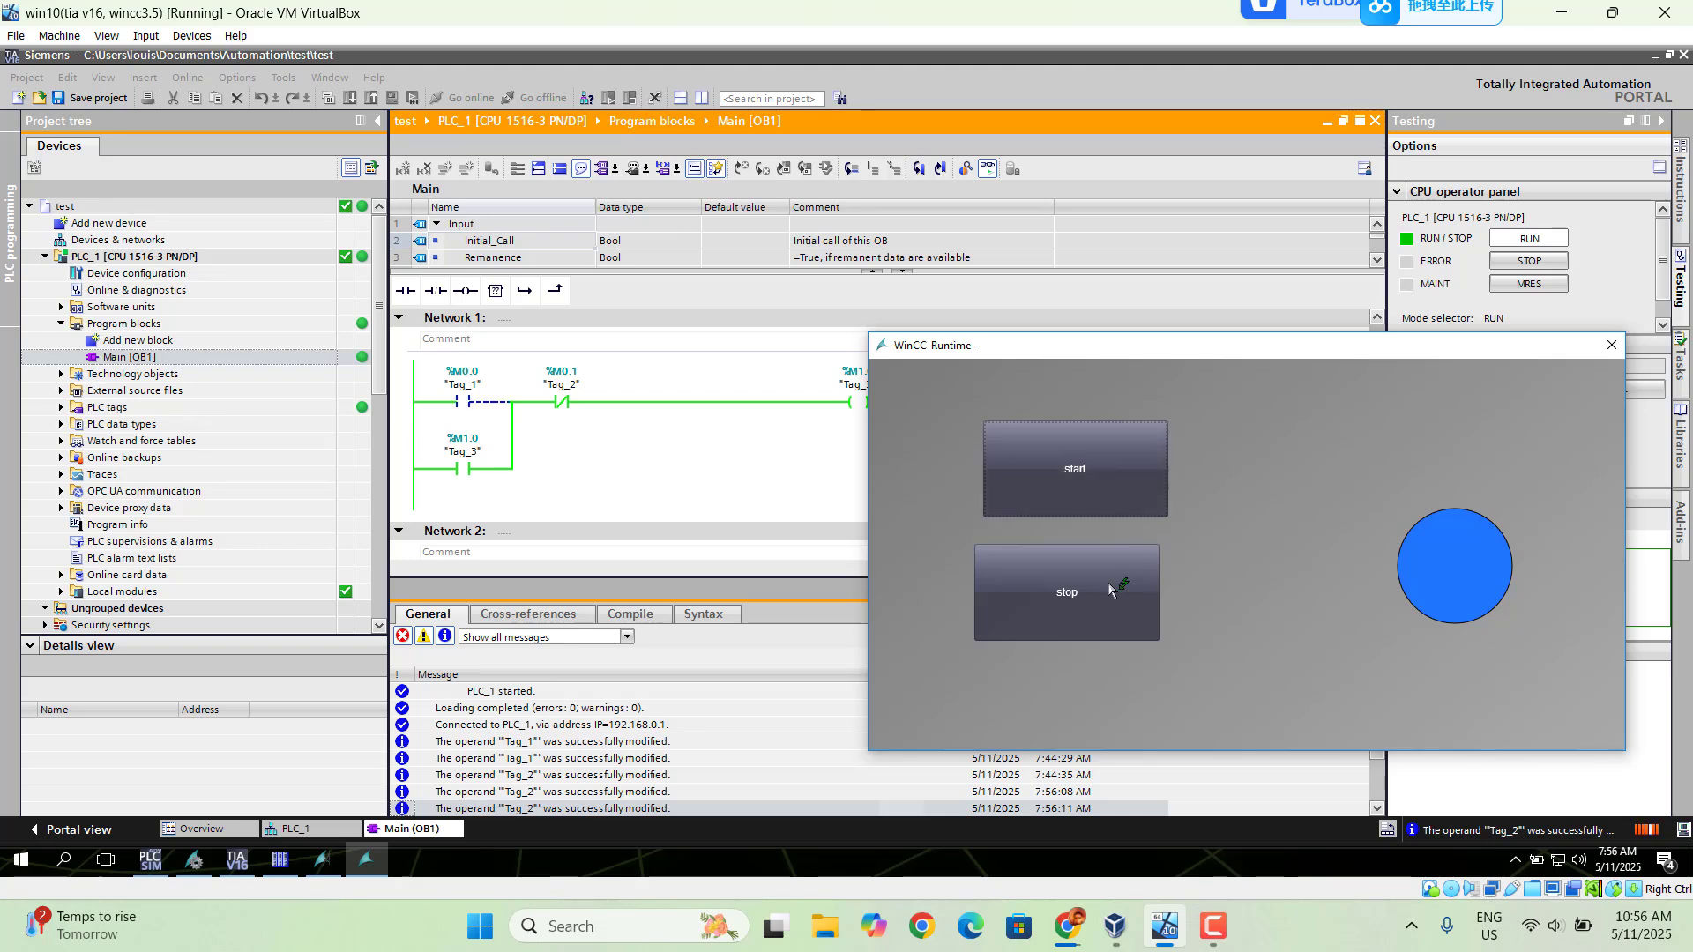
left_click(1074, 607)
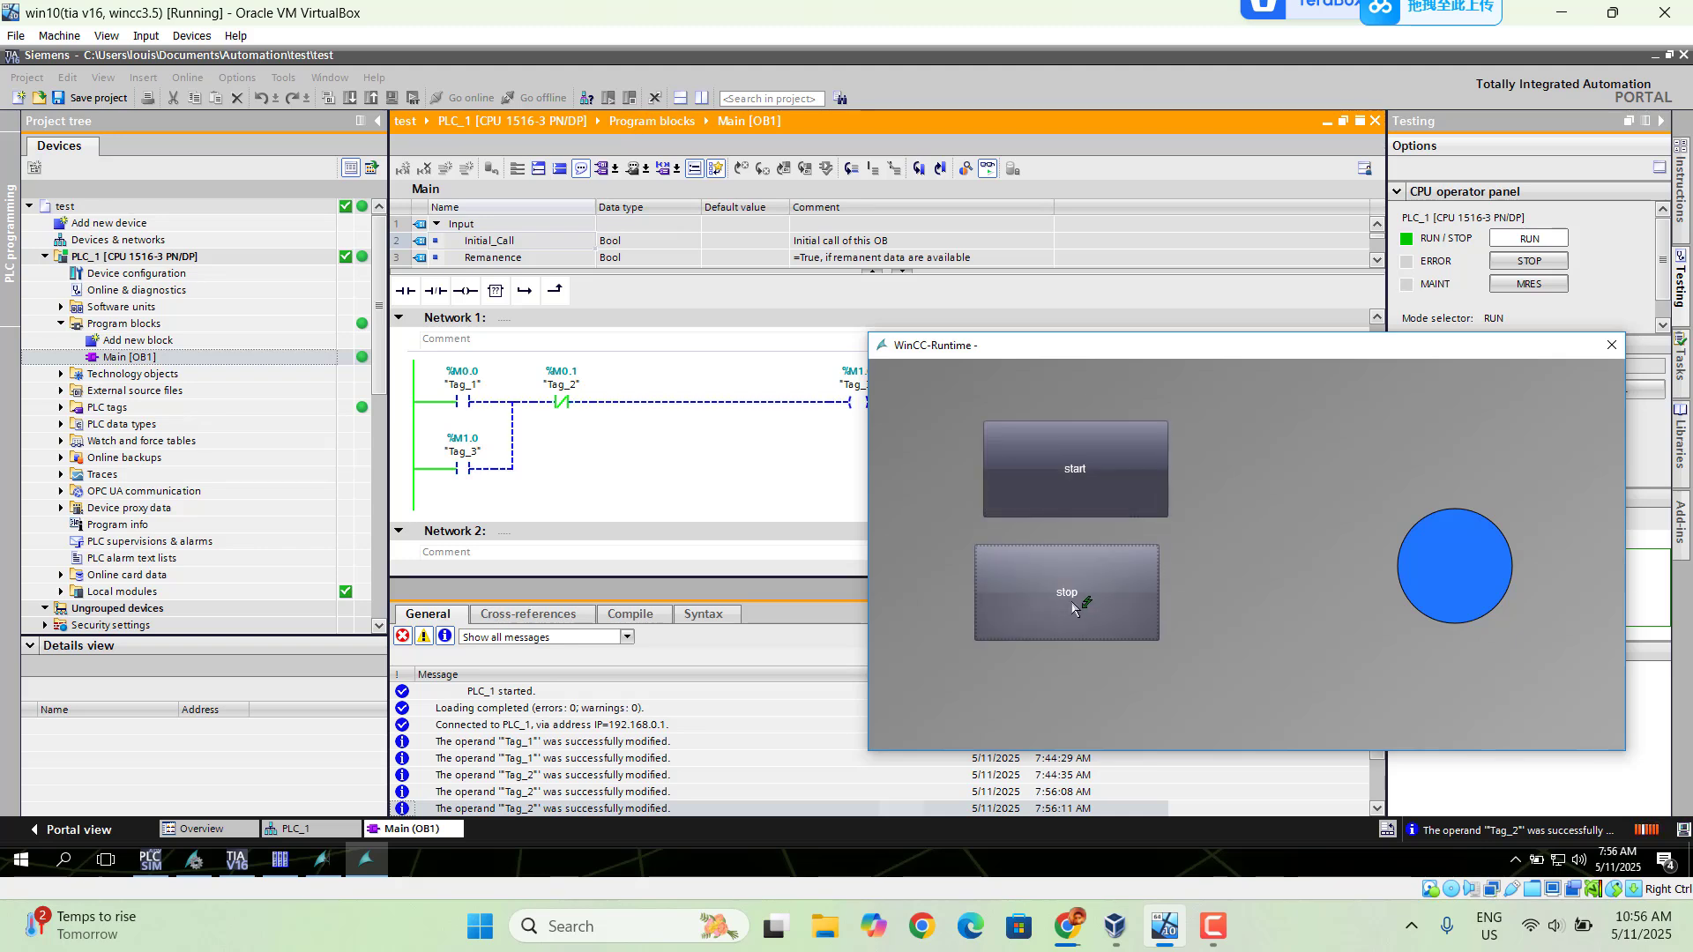
left_click(1093, 459)
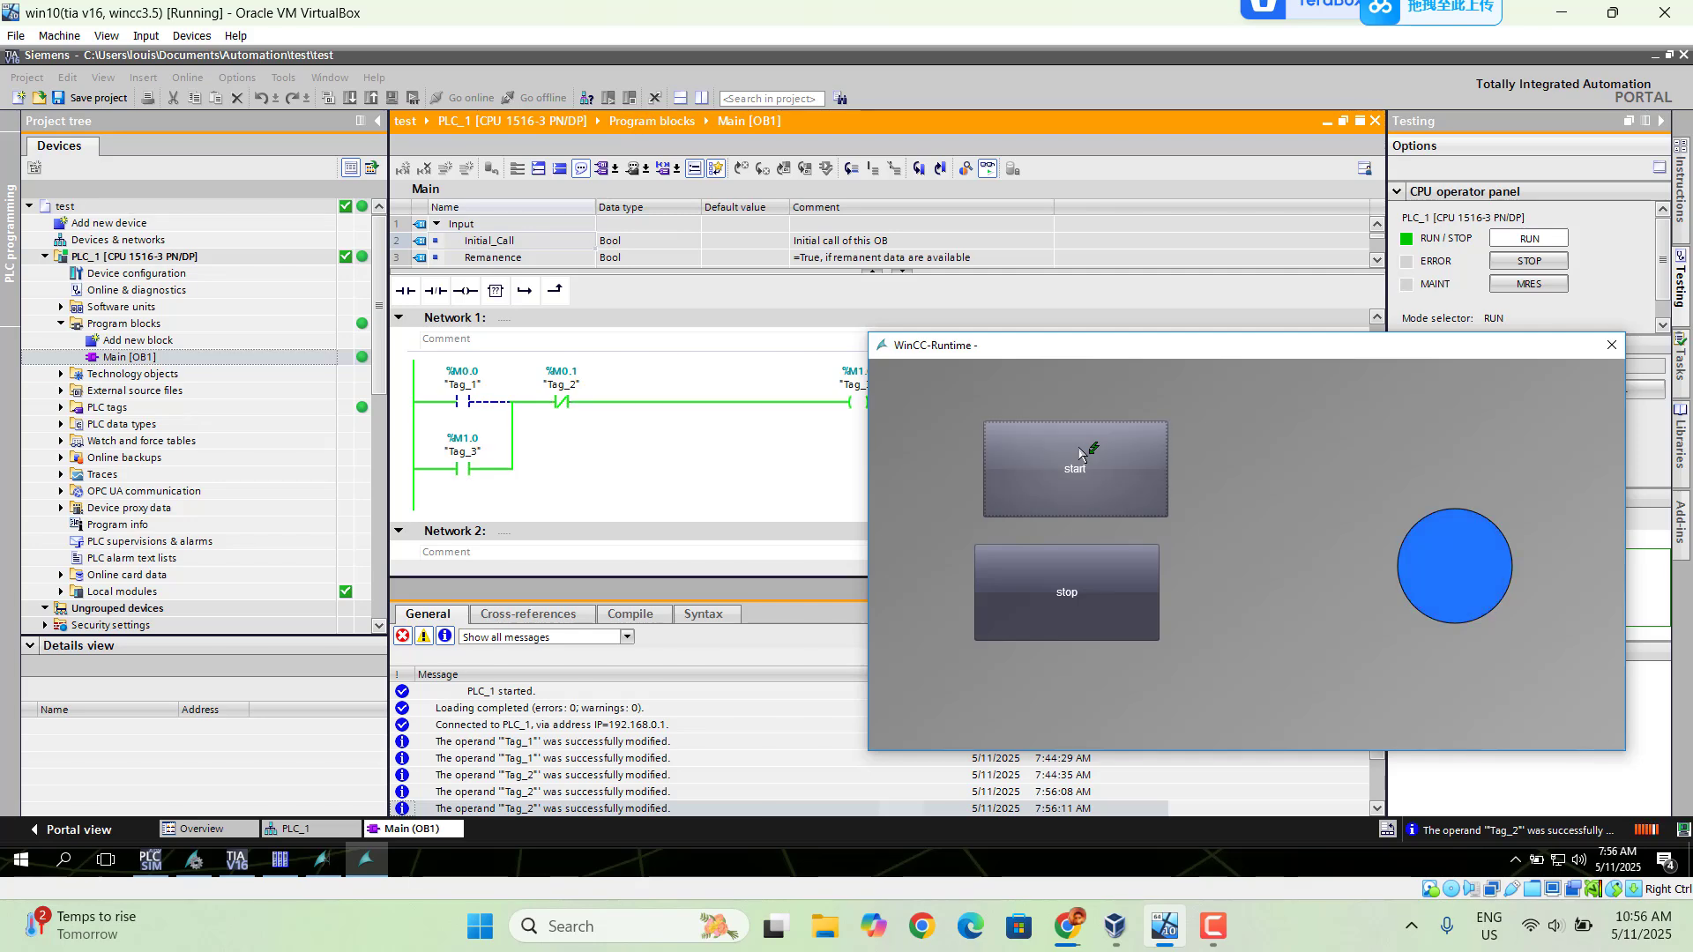
left_click(1068, 588)
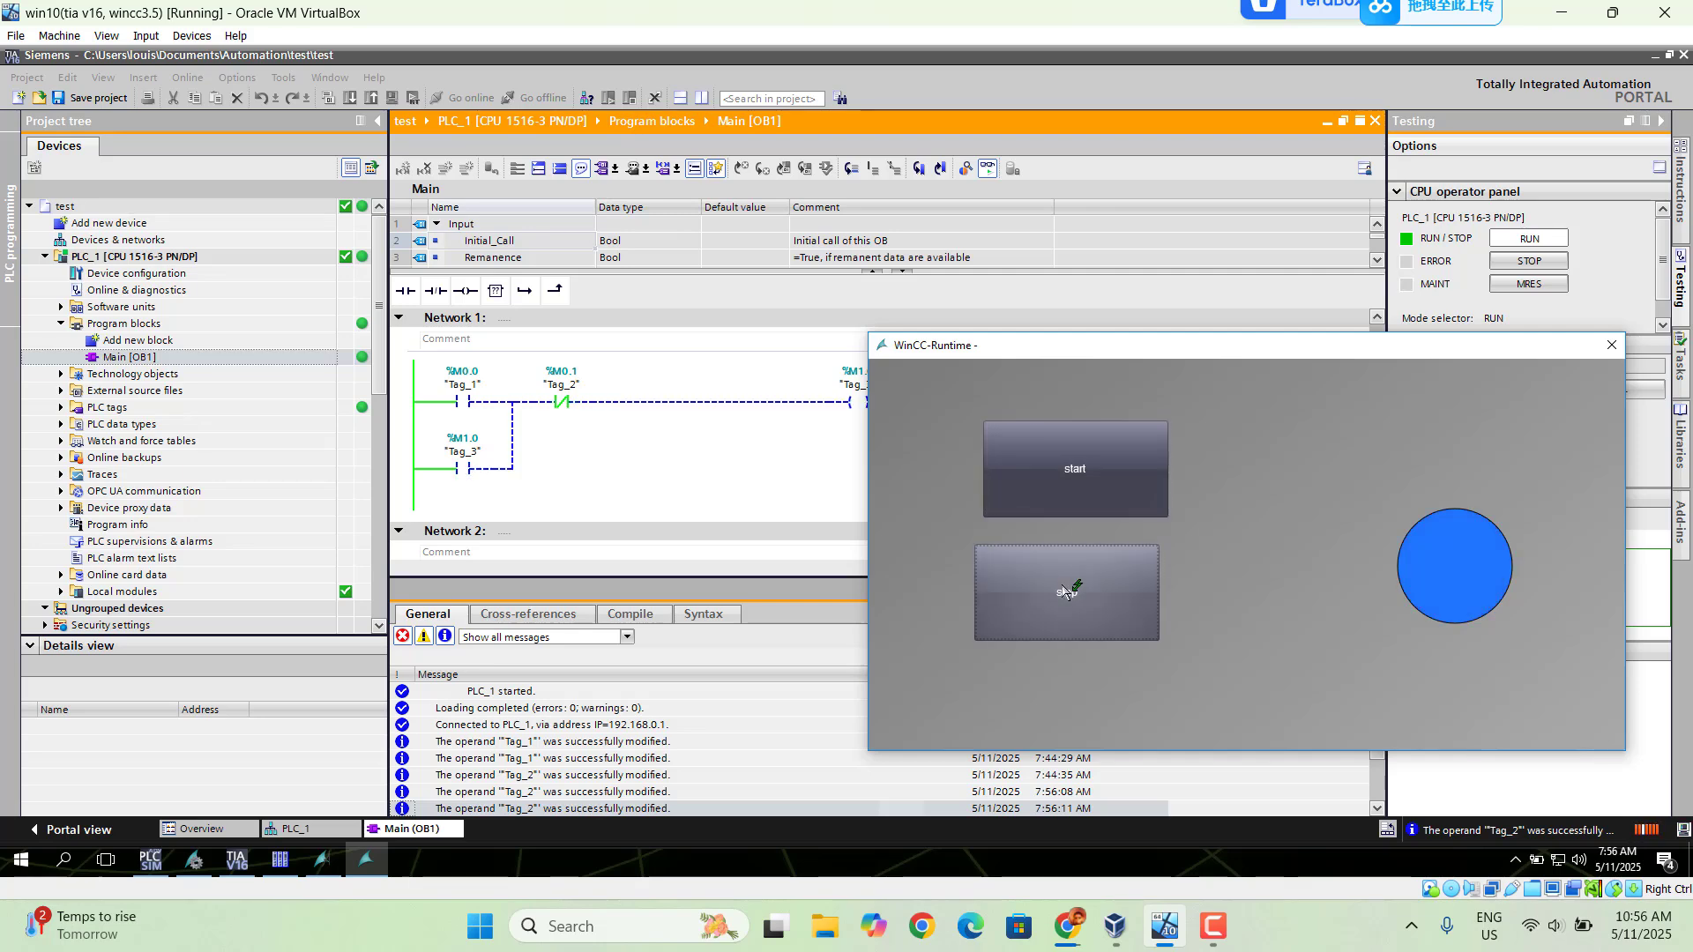
left_click(1612, 345)
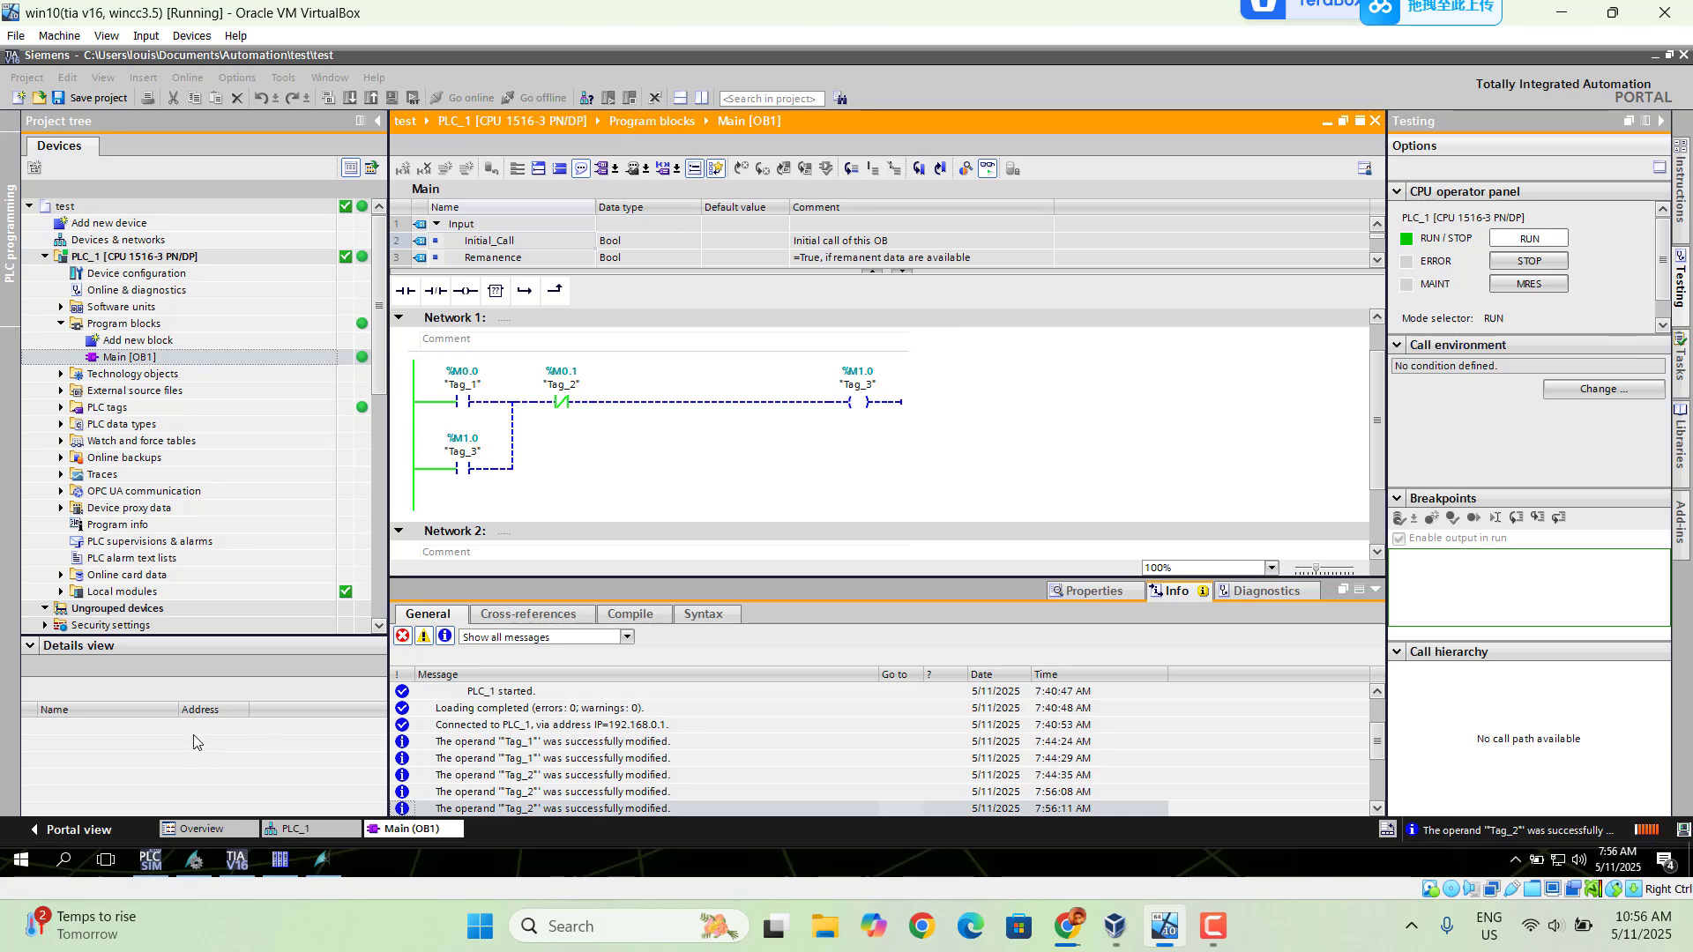
mouse_move(277, 857)
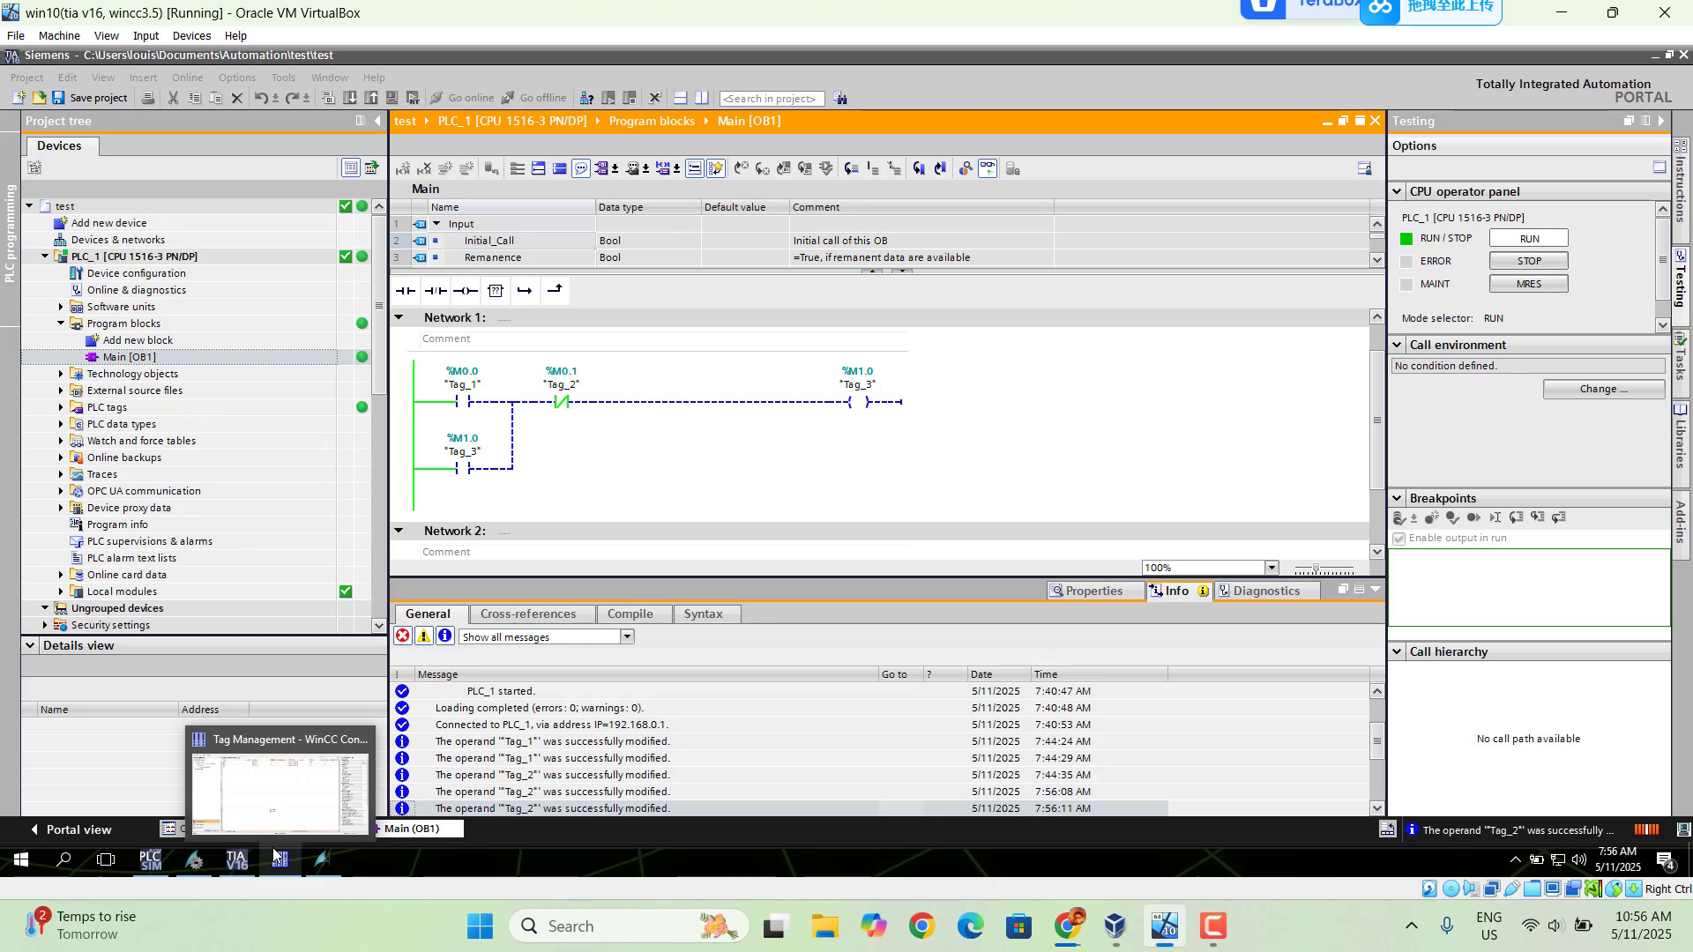